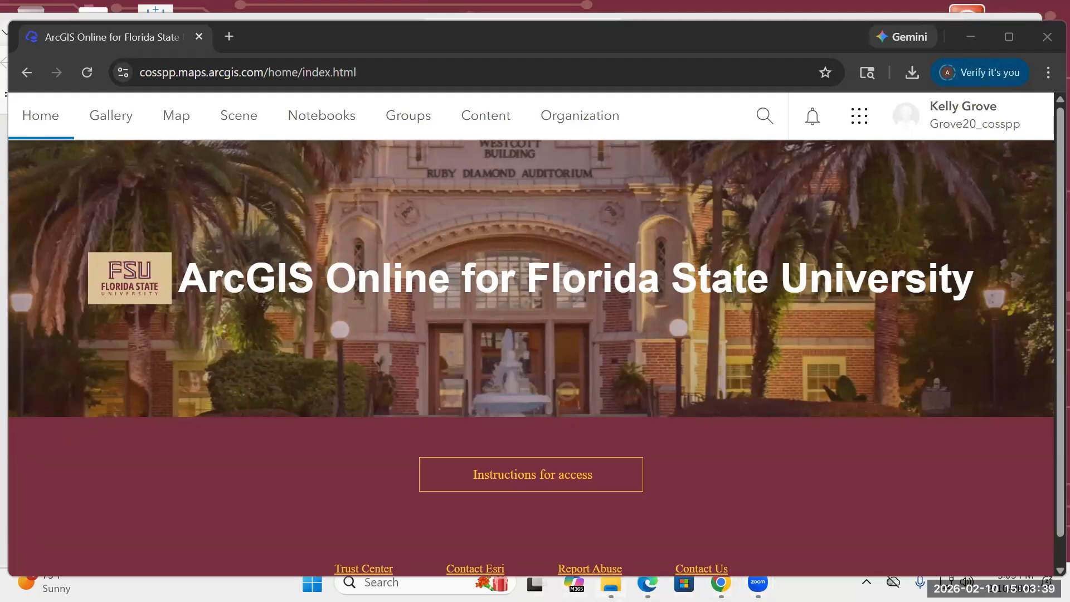
Step: Switch to the StoryMap How To Guide in Edge, check its ArcGIS Online link, and return to the guide
click(647, 584)
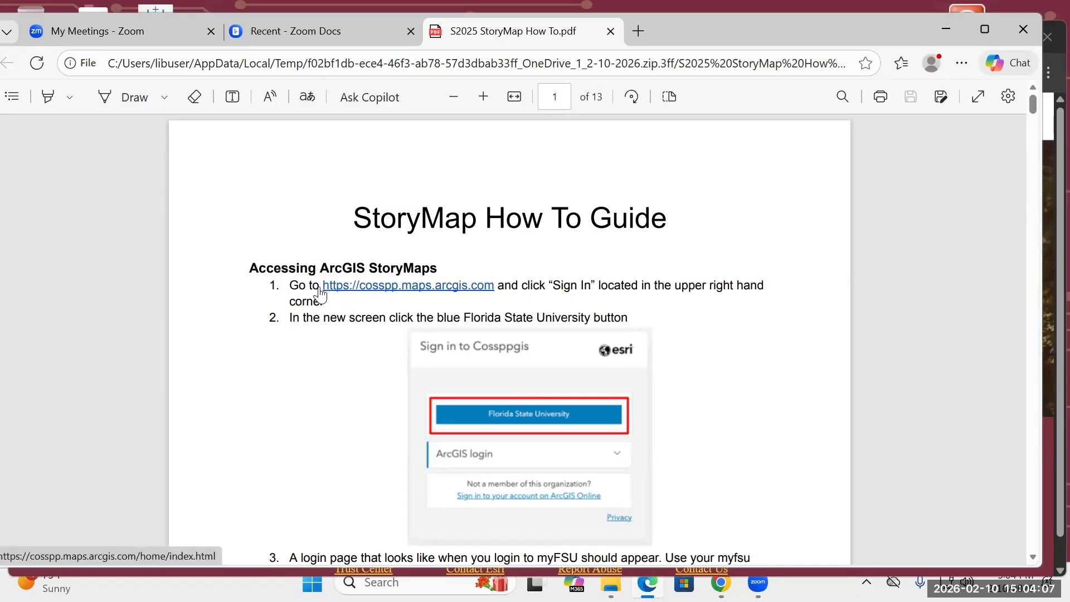
click(392, 295)
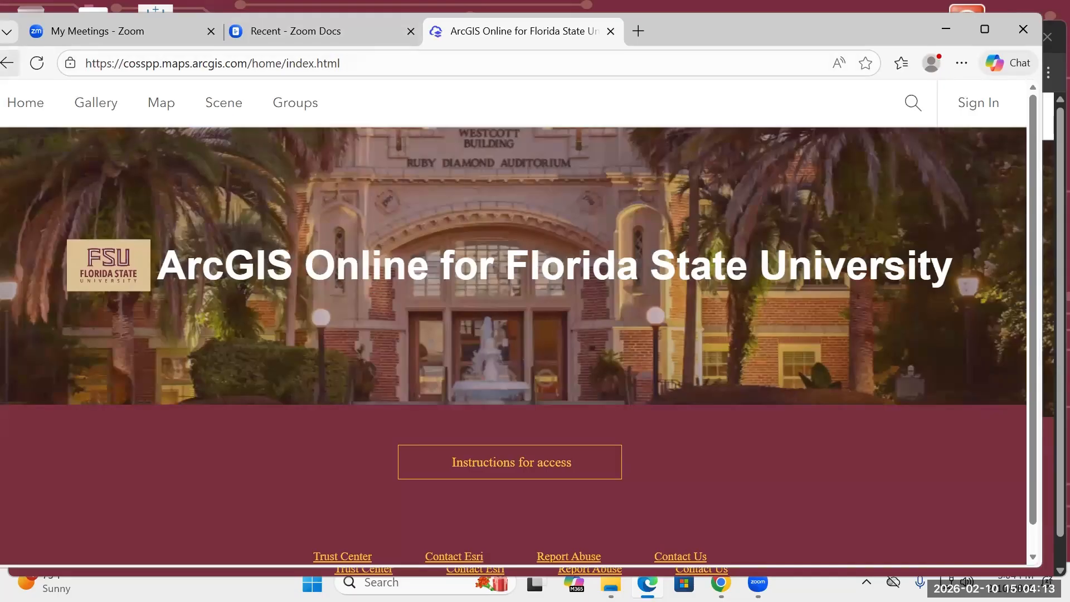
click(8, 62)
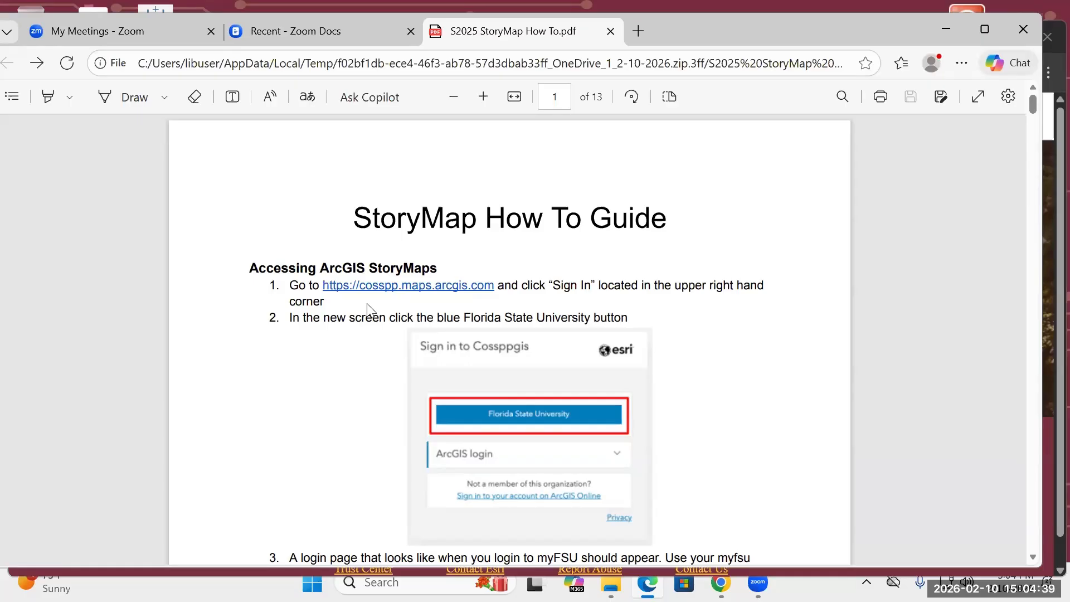
Step: Copy the cosspp.maps.arcgis.com link from the guide's first access instruction and switch to Zoom
right_click(347, 287)
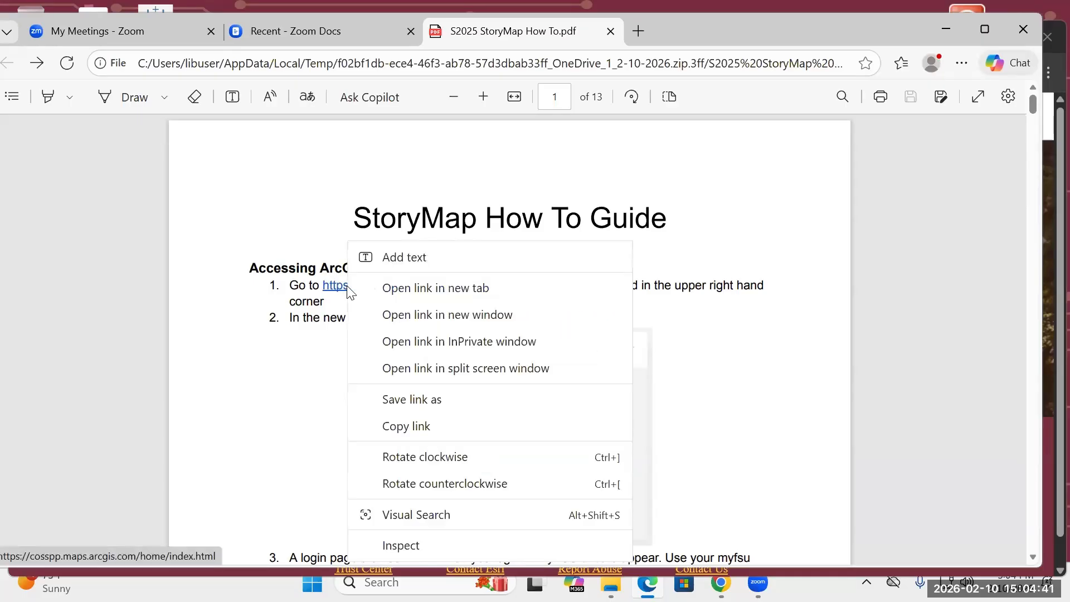
click(409, 427)
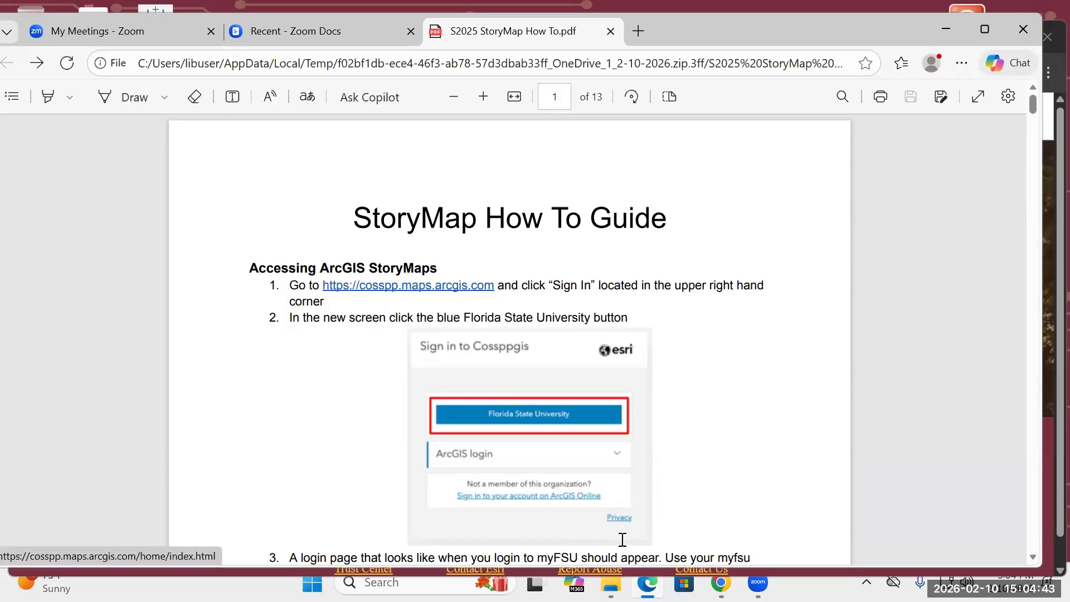
click(758, 582)
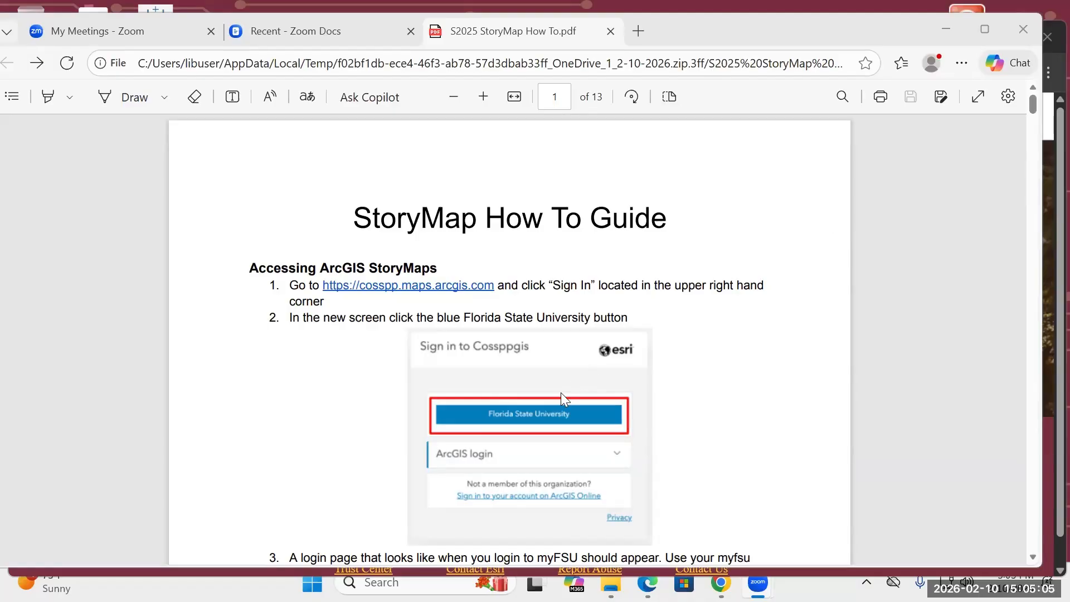
Step: Review the guide's login instructions and switch to the signed-in ArcGIS Online home page in Chrome
scroll(366, 452, down, 1)
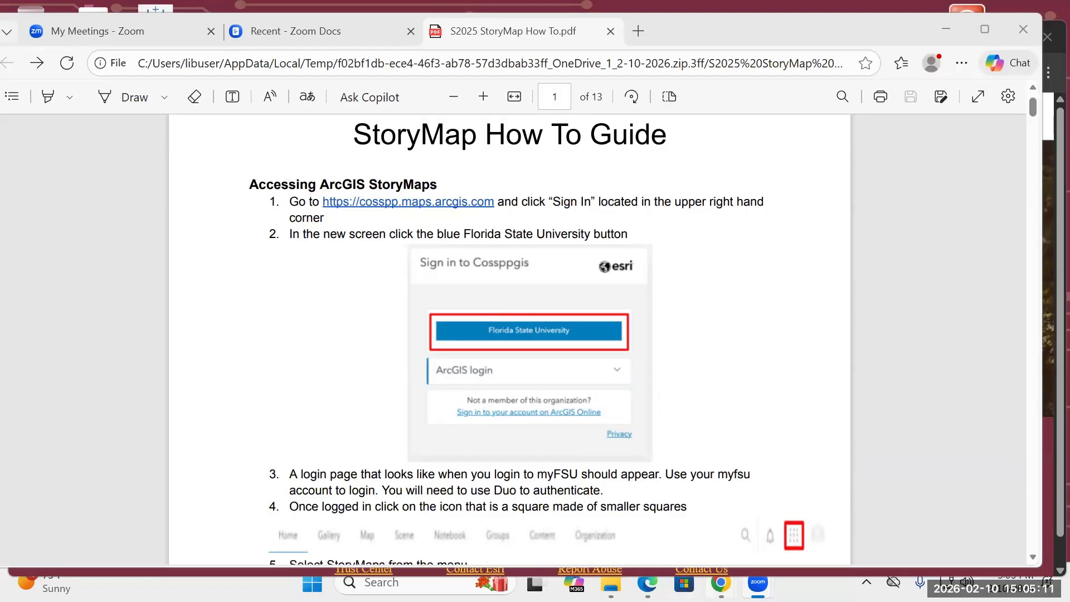
mouse_move(721, 582)
click(780, 513)
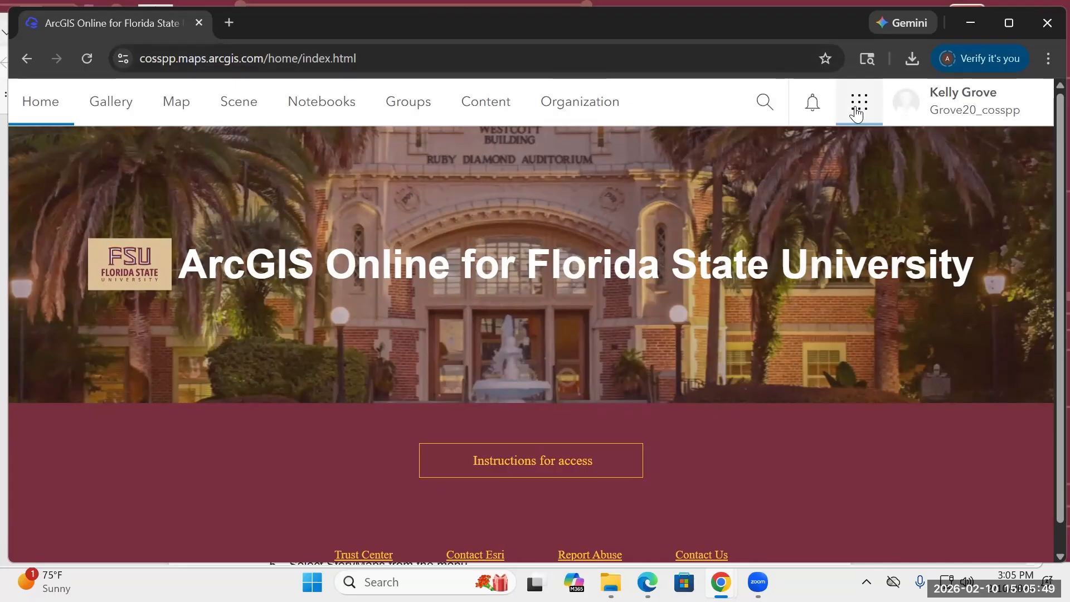
Step: Launch the StoryMaps app from the ArcGIS Online home page
click(856, 110)
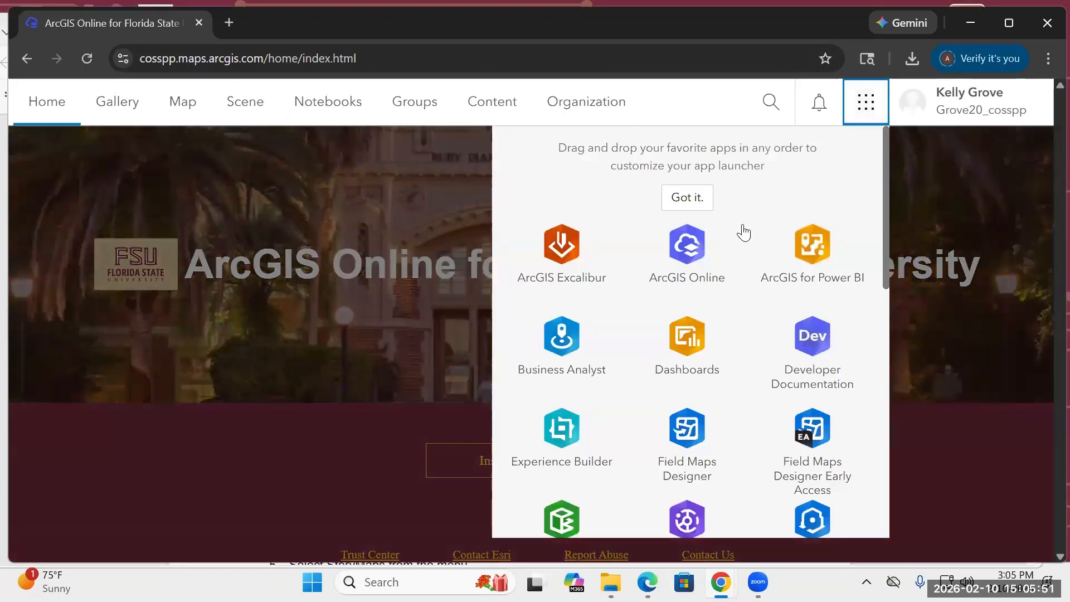
scroll(741, 233, down, 6)
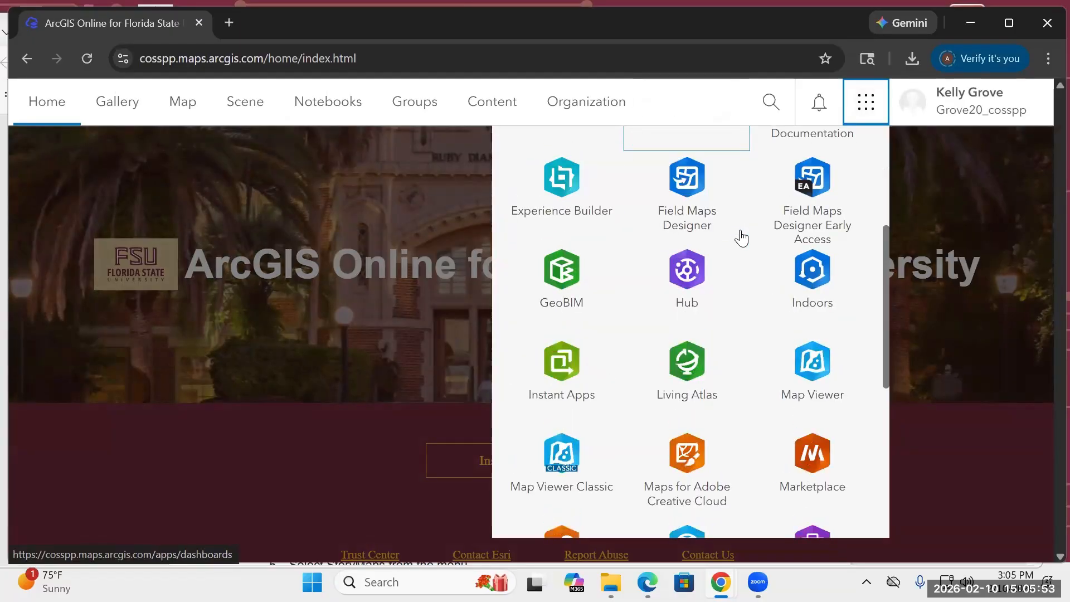
scroll(742, 238, down, 2)
scroll(513, 471, down, 2)
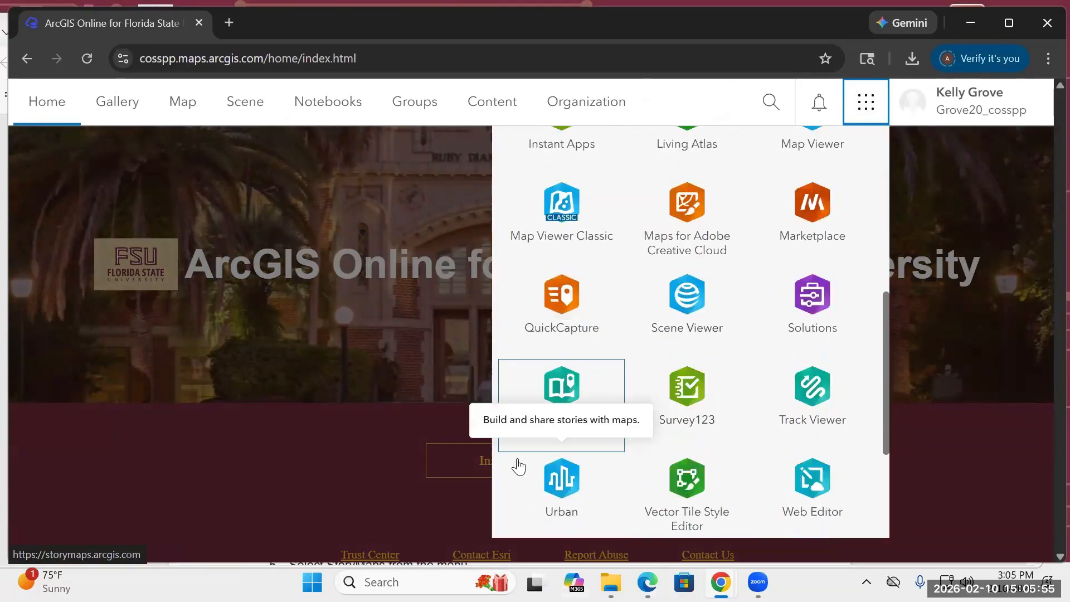
click(587, 402)
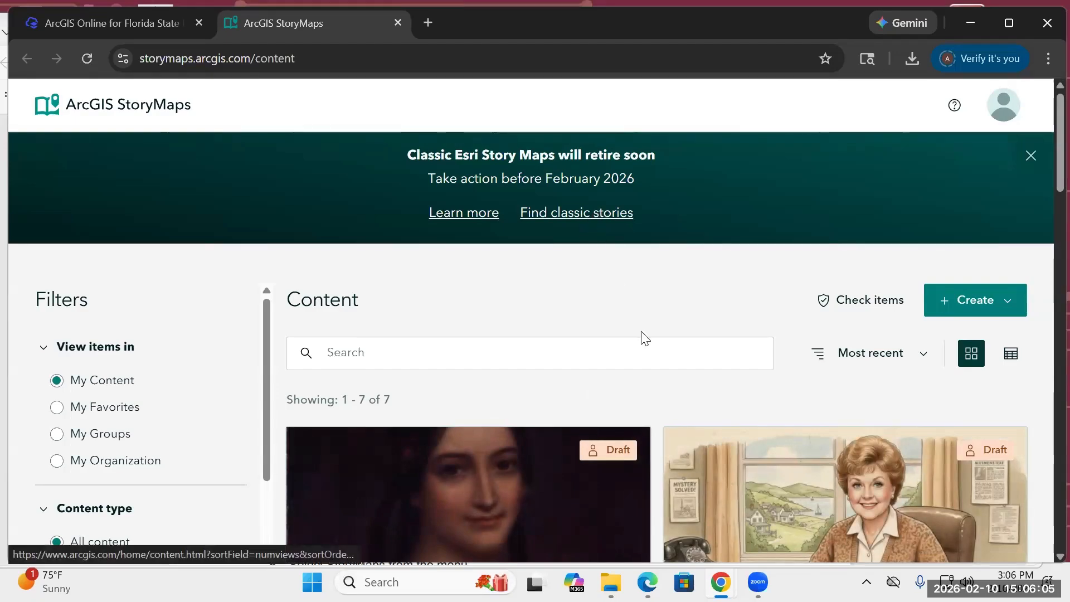
Step: Open the "Murder, She Mapped" draft story from My Content and preview it
scroll(641, 337, down, 2)
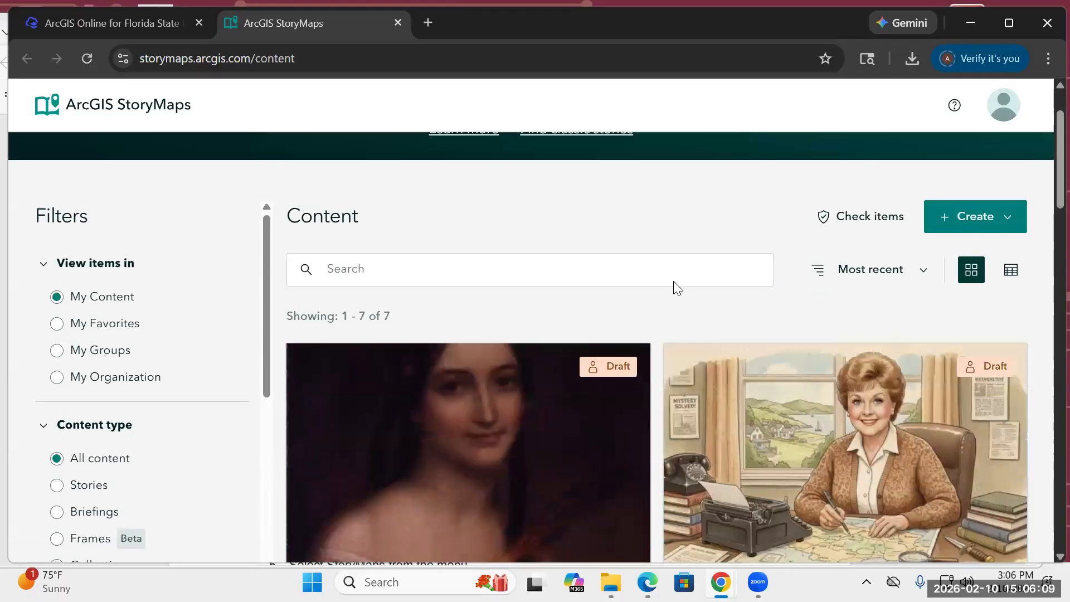
click(813, 429)
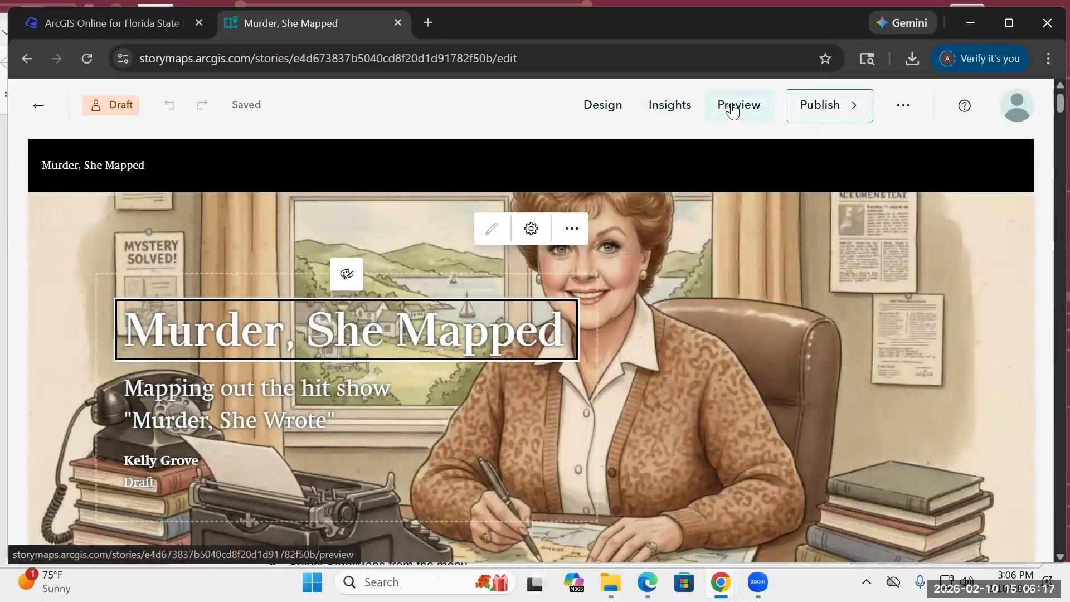
click(731, 107)
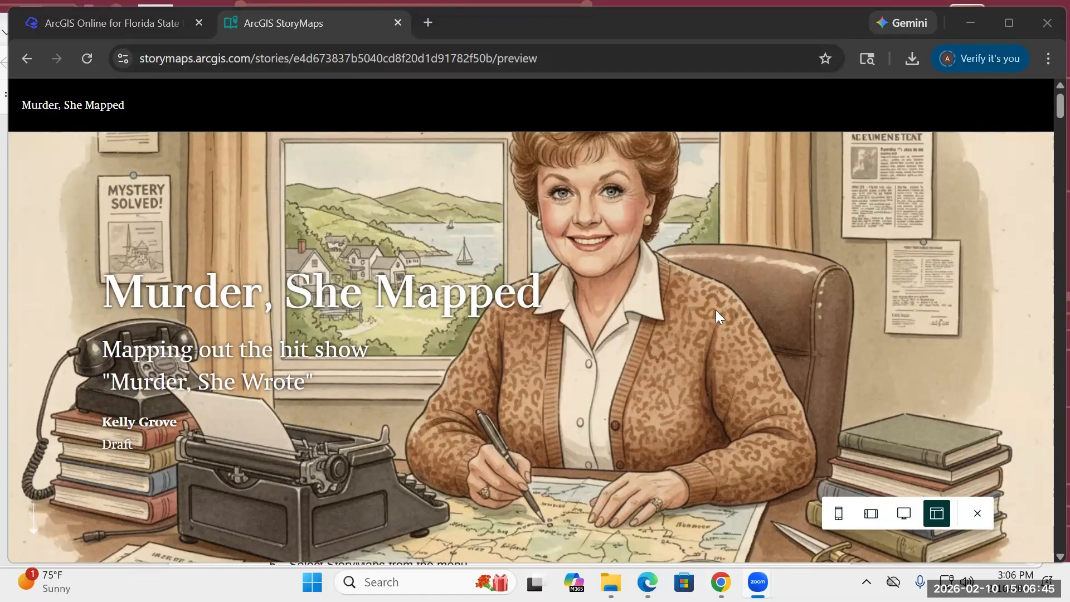
Step: Examine the story's cover, its section navigation, and the "What is Murder, She Wrote" text including The Premise
scroll(712, 301, down, 1)
scroll(711, 301, down, 1)
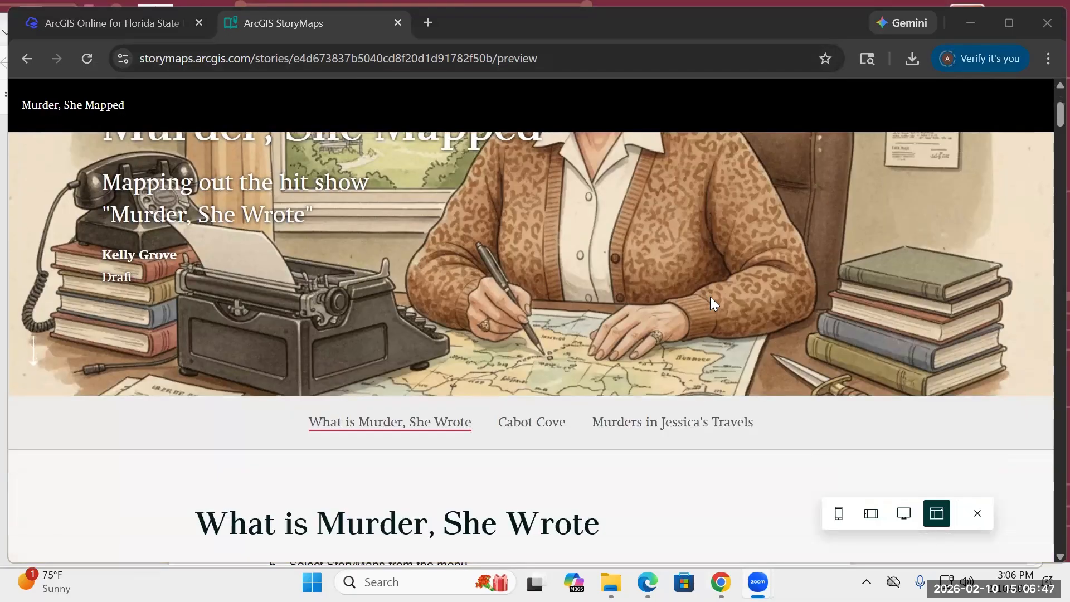
scroll(706, 312, down, 1)
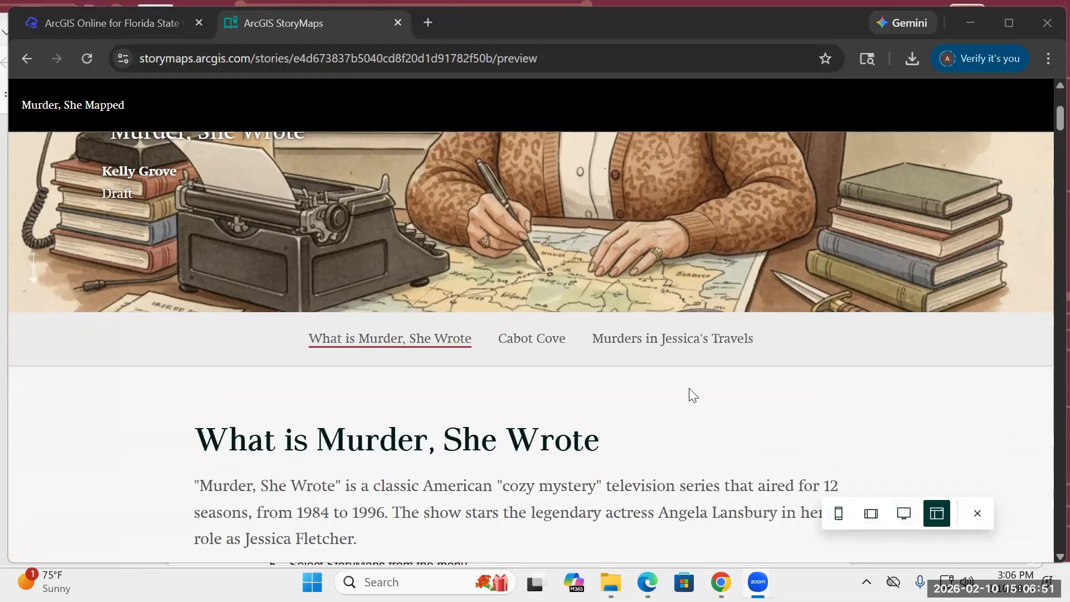
scroll(692, 393, up, 3)
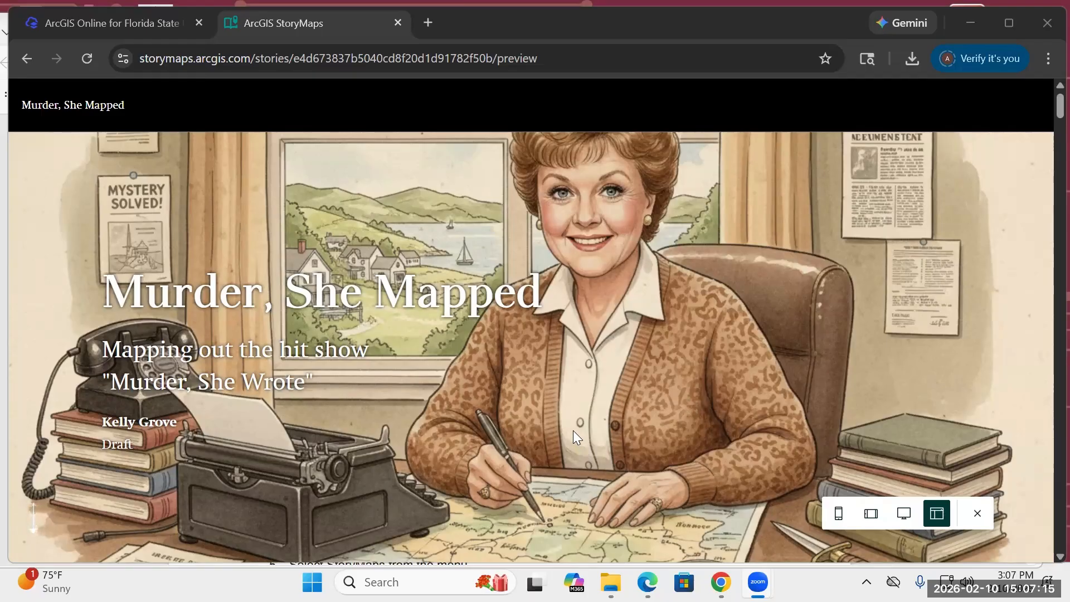
scroll(573, 429, down, 5)
scroll(574, 433, down, 1)
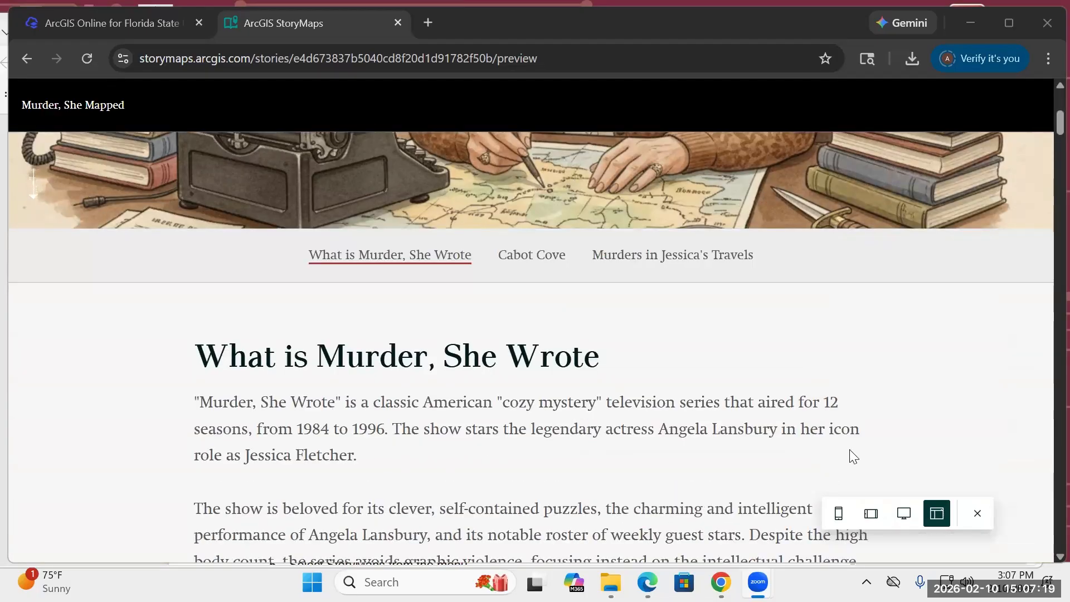
scroll(843, 451, down, 1)
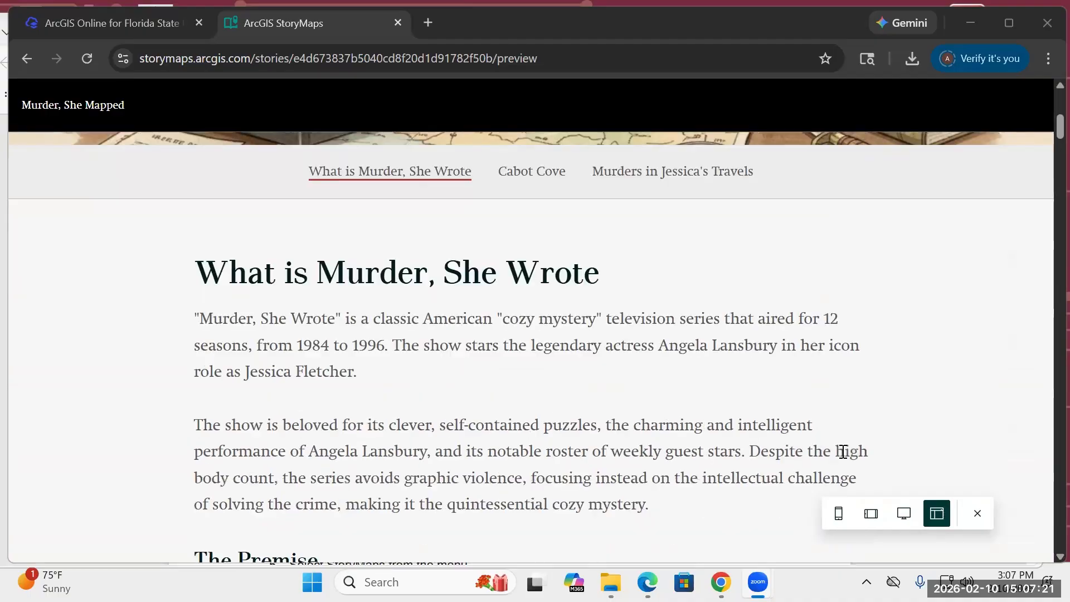
scroll(842, 452, down, 2)
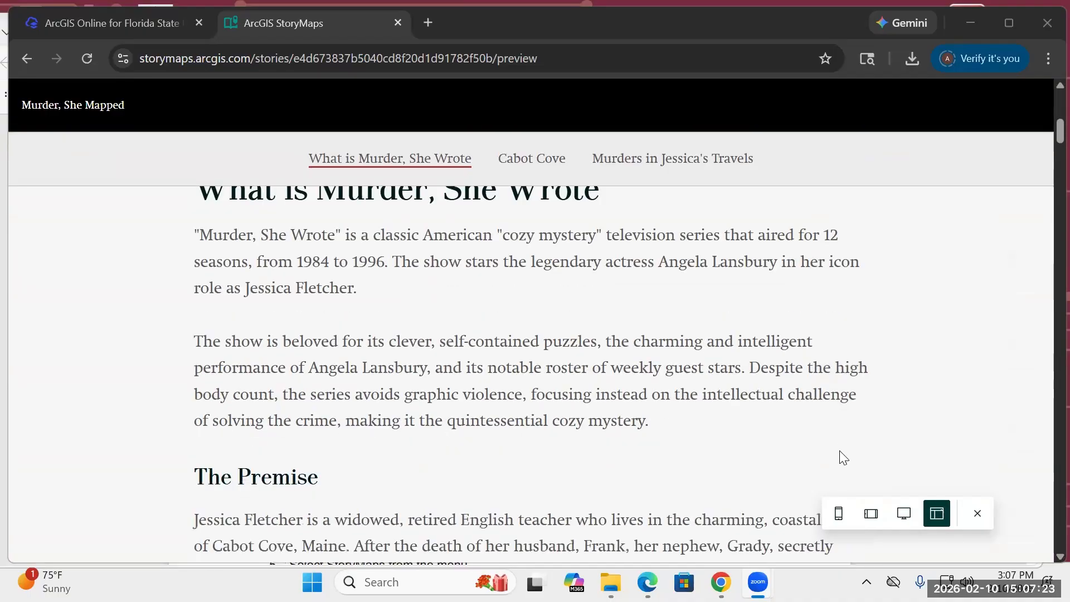
scroll(793, 441, down, 3)
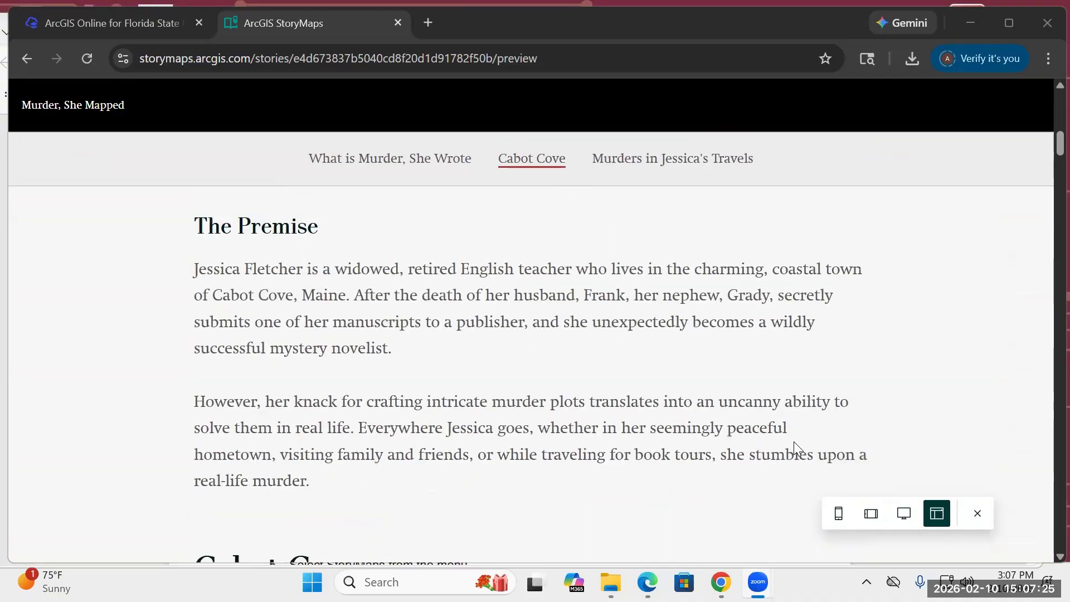
Step: Examine the opening of the Cabot Cove section, with its town sign image and accompanying slide text
scroll(793, 442, down, 2)
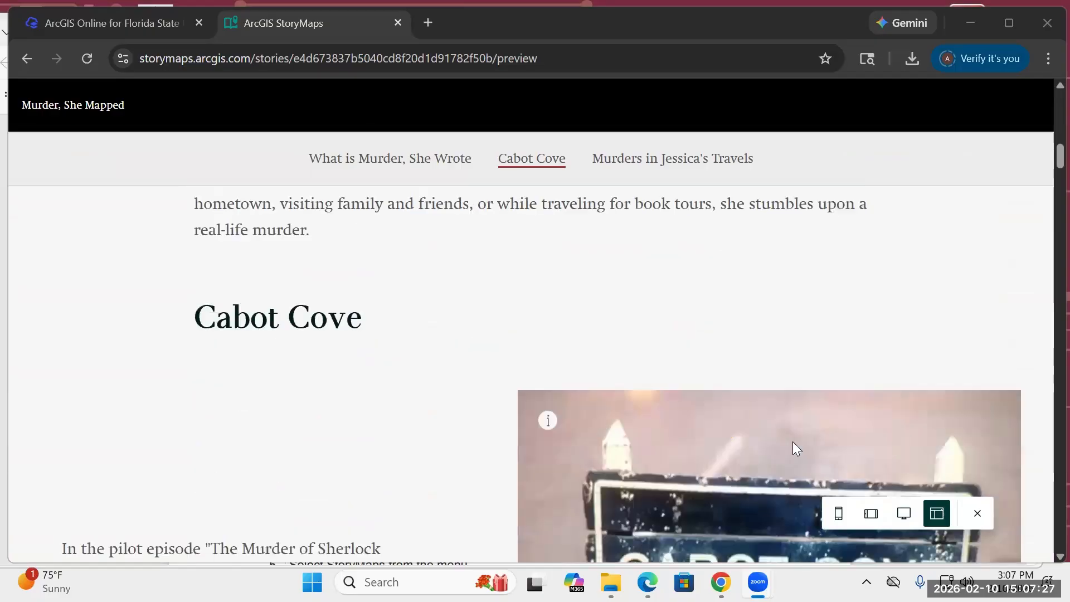
scroll(792, 441, down, 1)
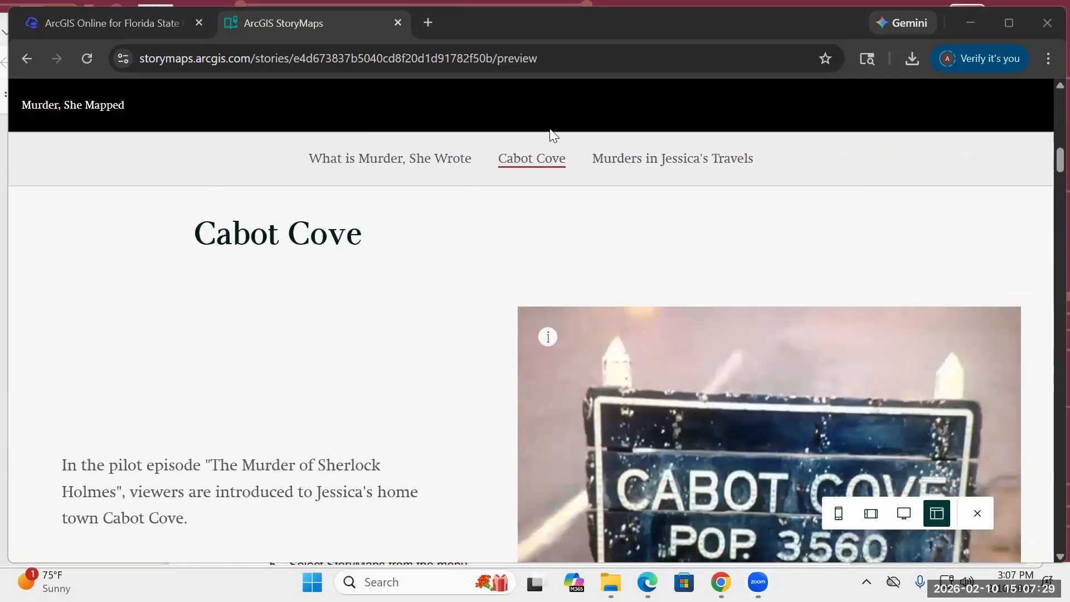
scroll(658, 252, down, 1)
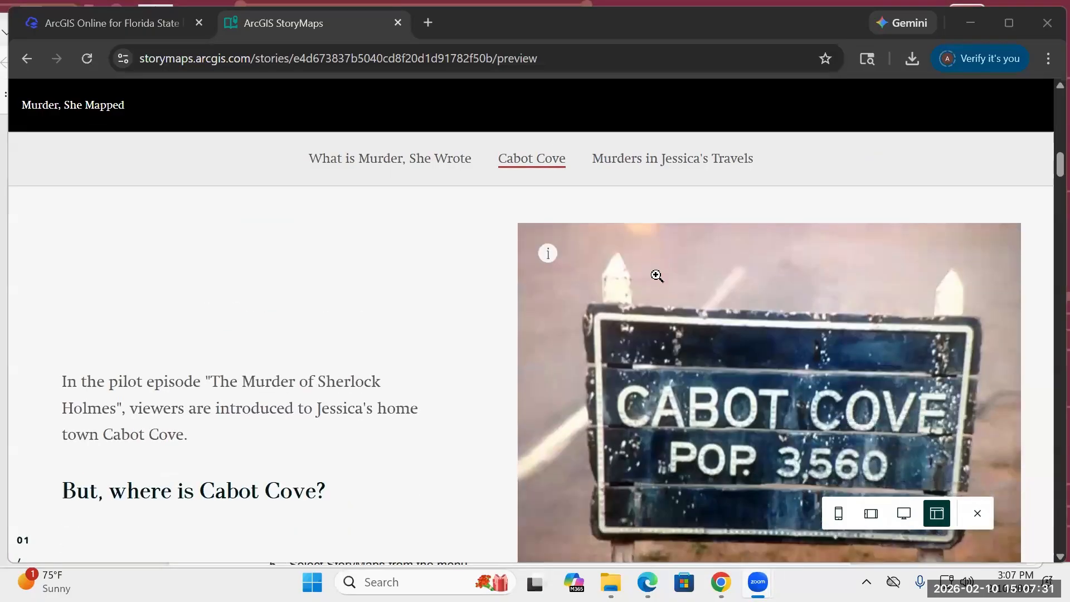
scroll(657, 280, down, 1)
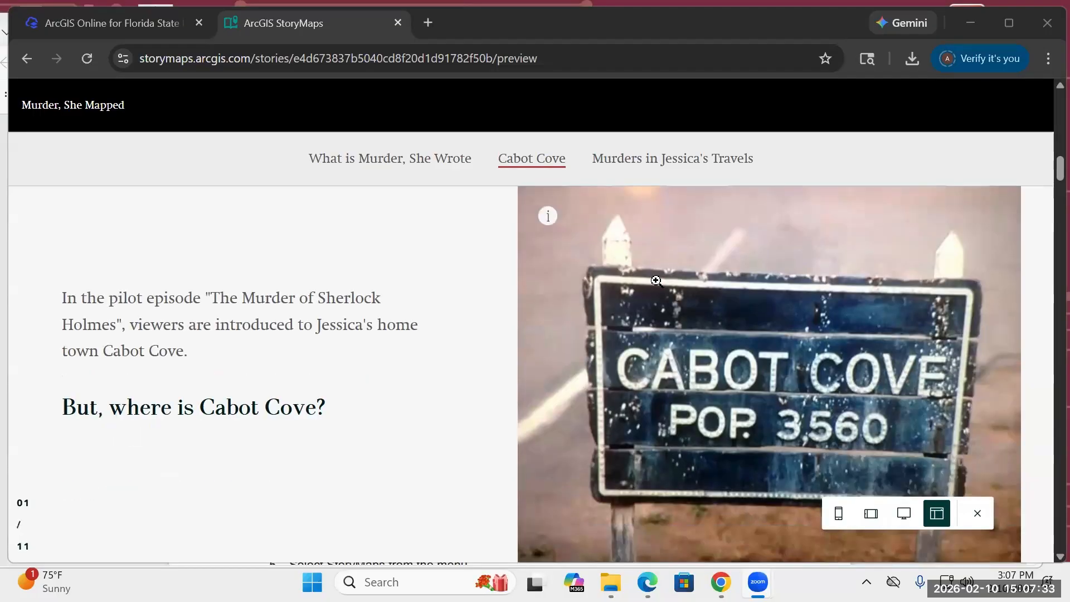
scroll(657, 280, down, 1)
scroll(657, 281, down, 1)
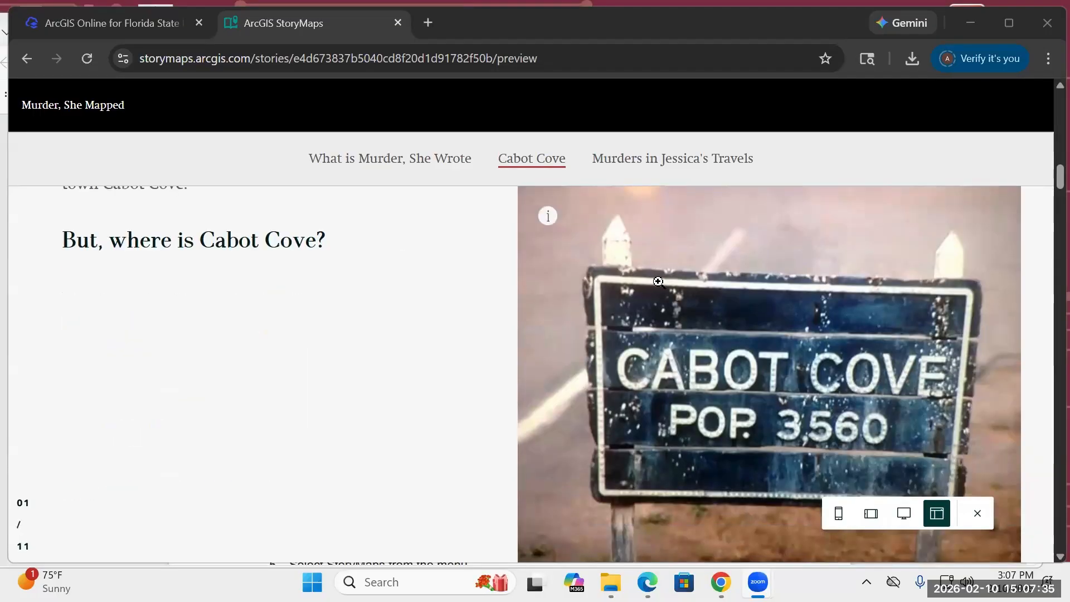
scroll(662, 273, up, 2)
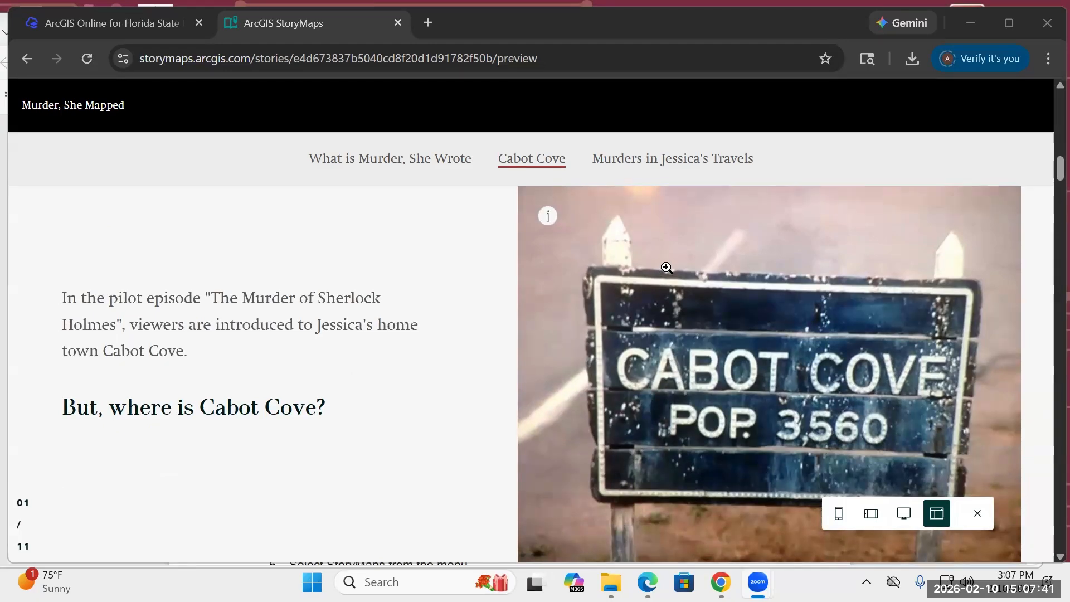
Step: Examine the Cabot Cove slides on Maine's coastal regions, the "Deadly Lady" sailboat location, the Coast Guard stations and VHF radio range
scroll(666, 268, down, 5)
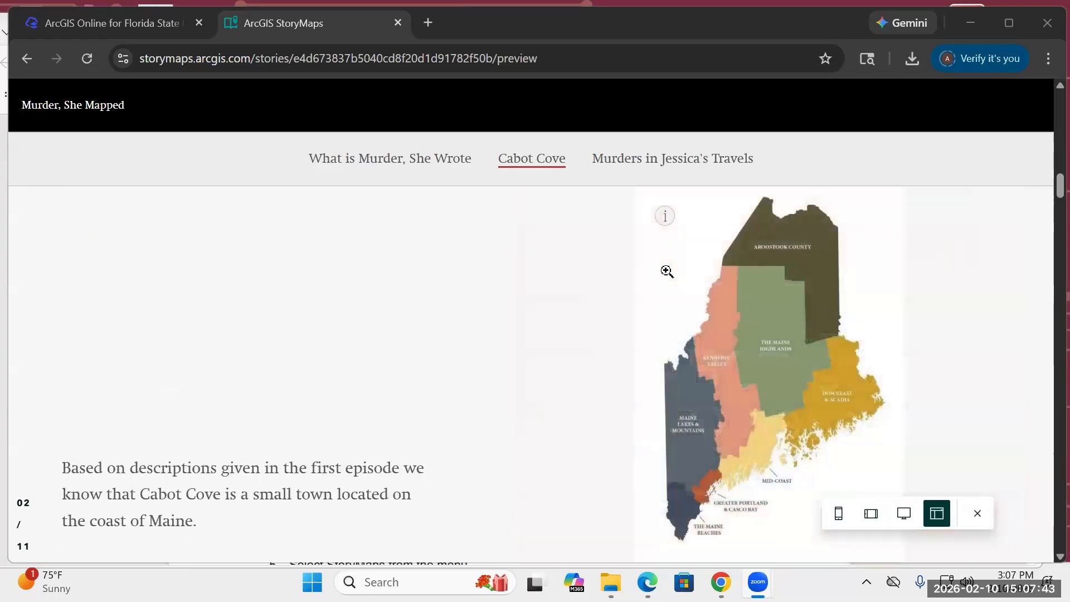
scroll(666, 271, down, 2)
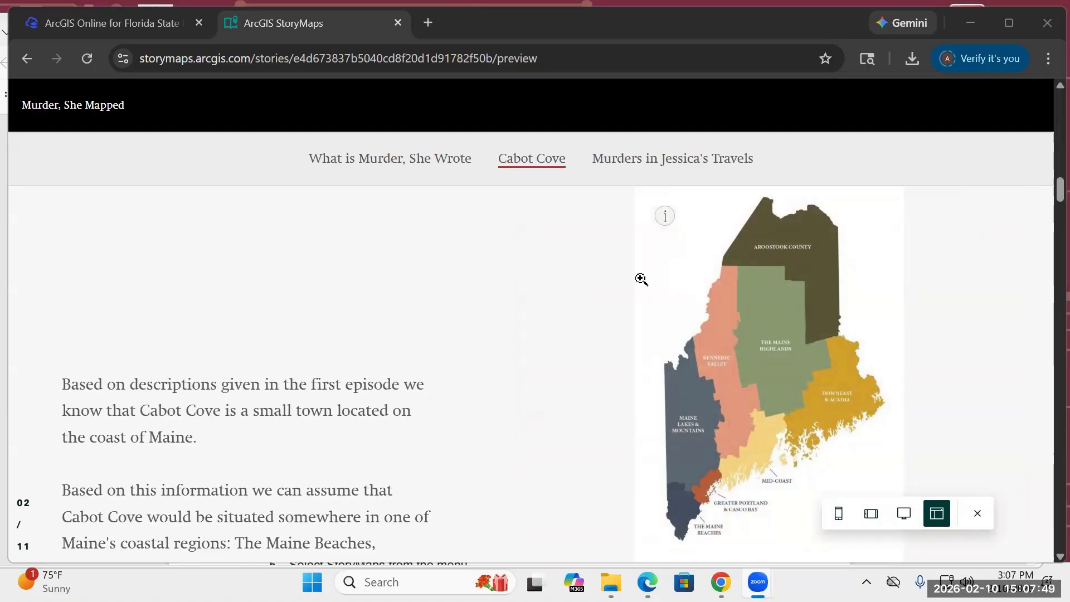
scroll(647, 279, down, 4)
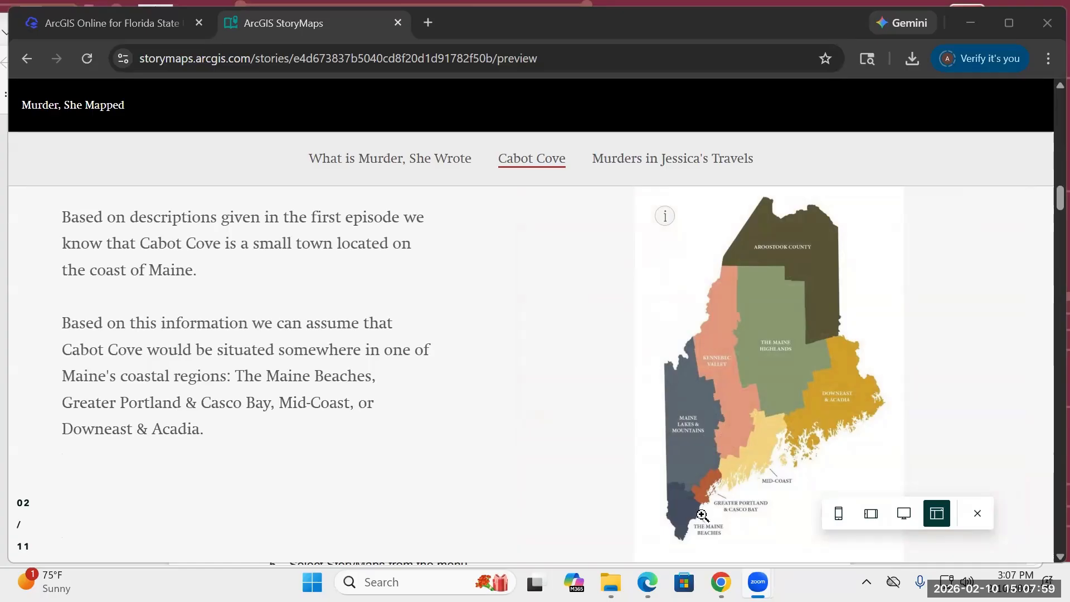
scroll(703, 514, down, 5)
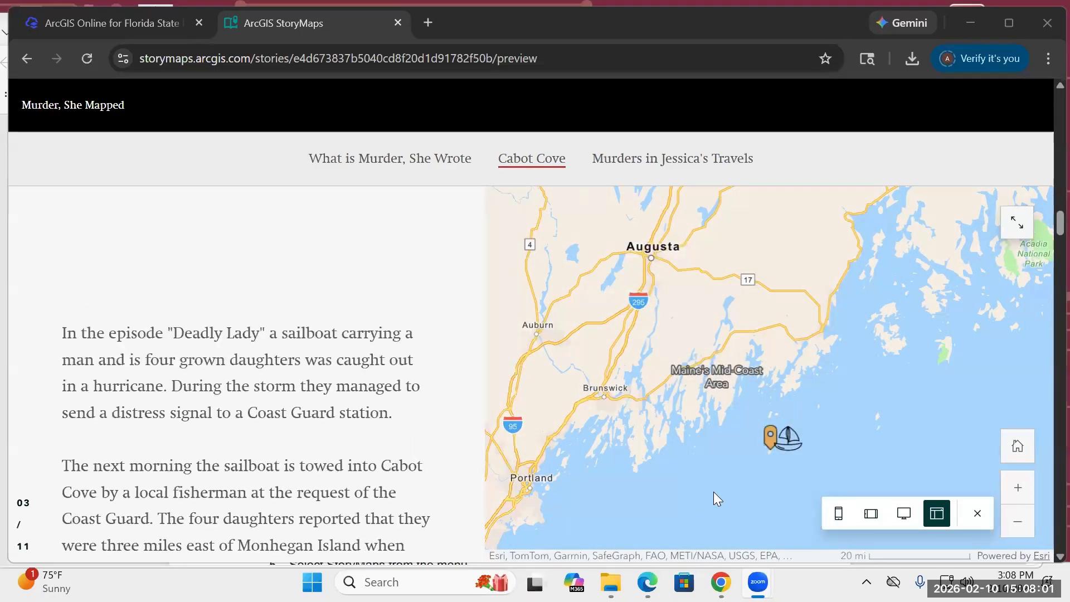
scroll(714, 493, down, 2)
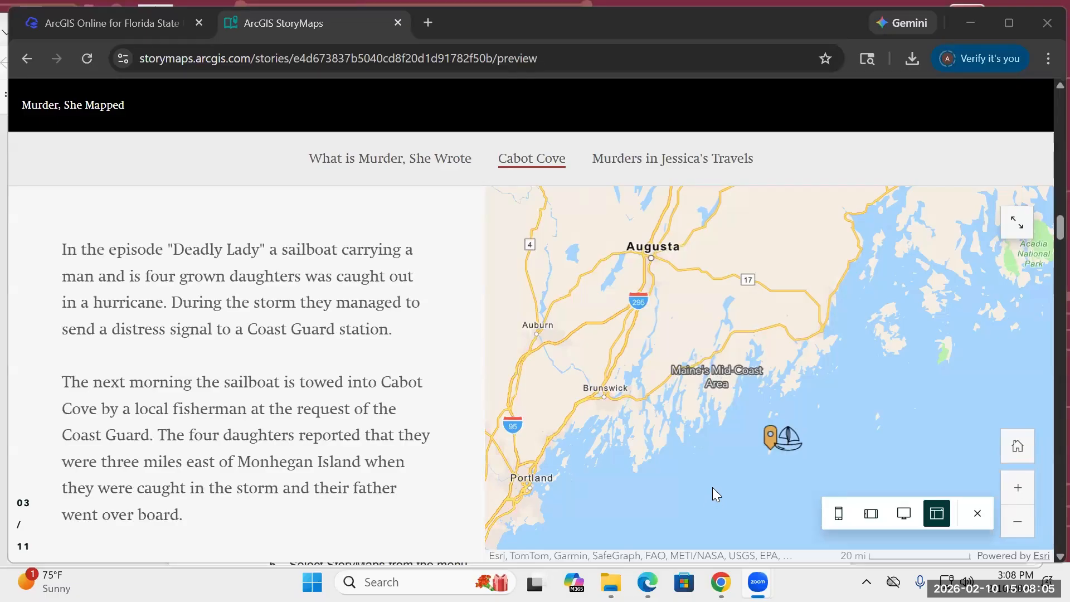
scroll(717, 471, down, 3)
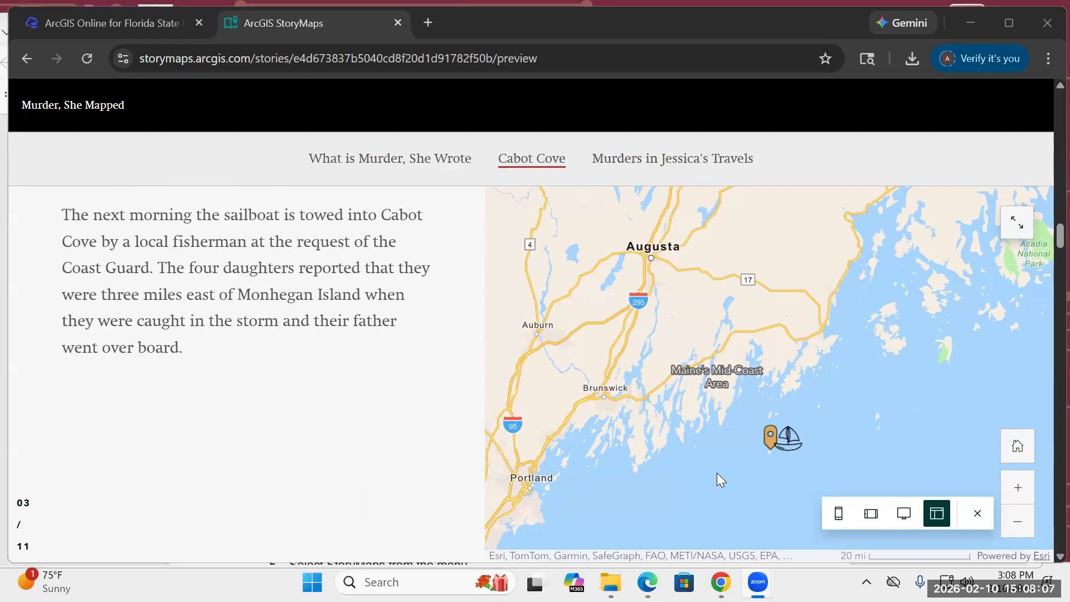
scroll(716, 473, down, 3)
scroll(717, 481, down, 2)
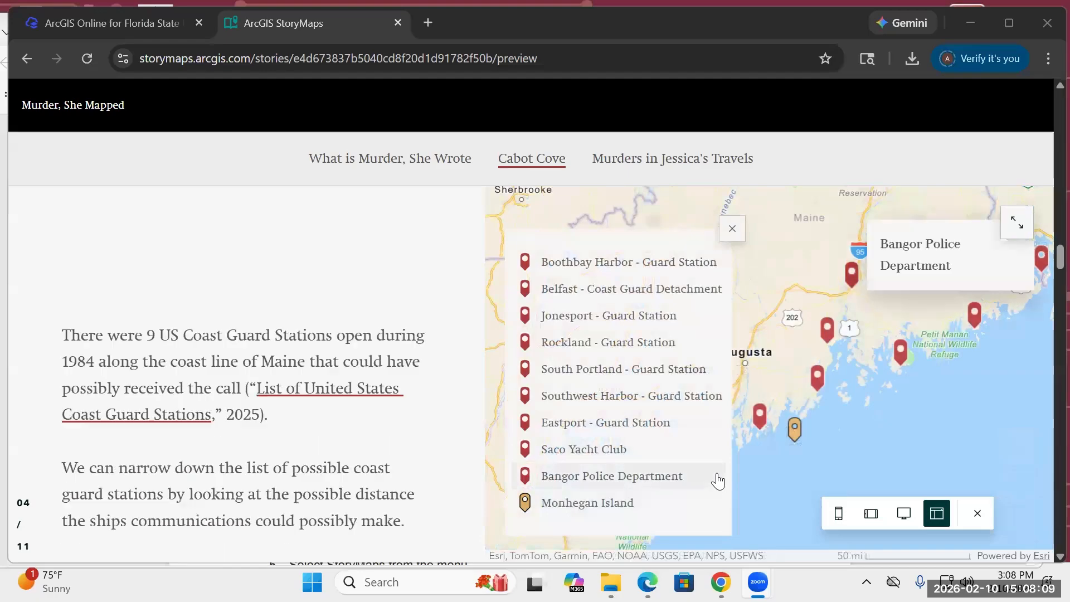
scroll(719, 481, down, 2)
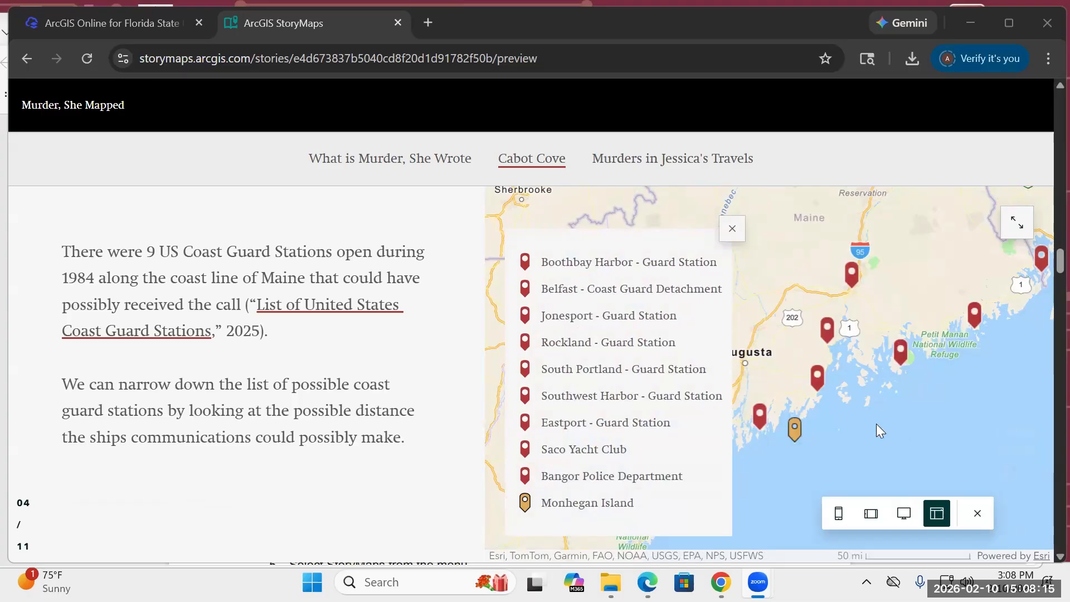
scroll(879, 428, down, 5)
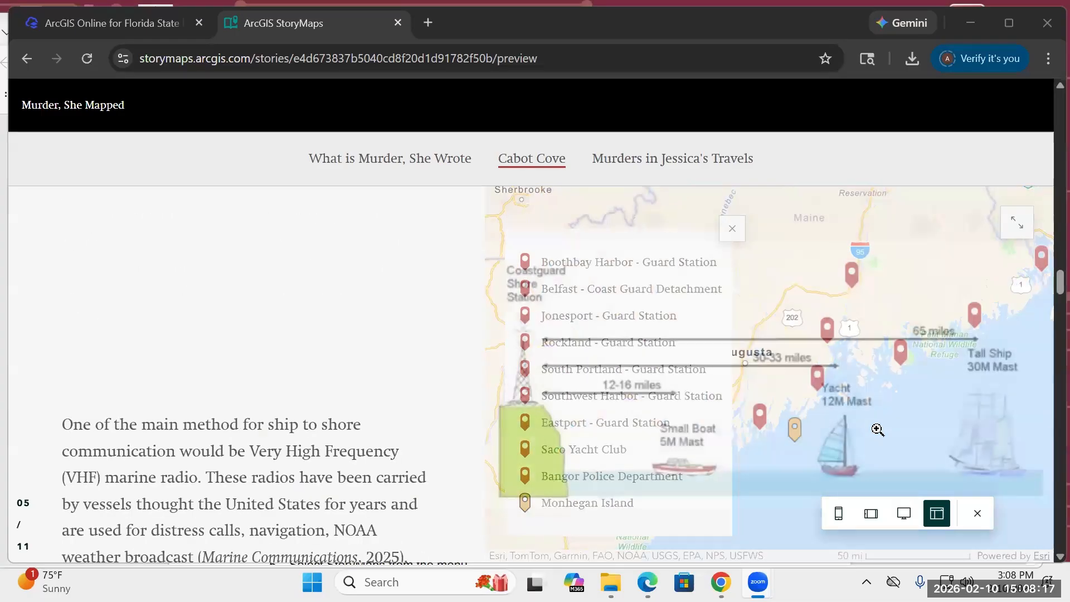
scroll(878, 430, down, 1)
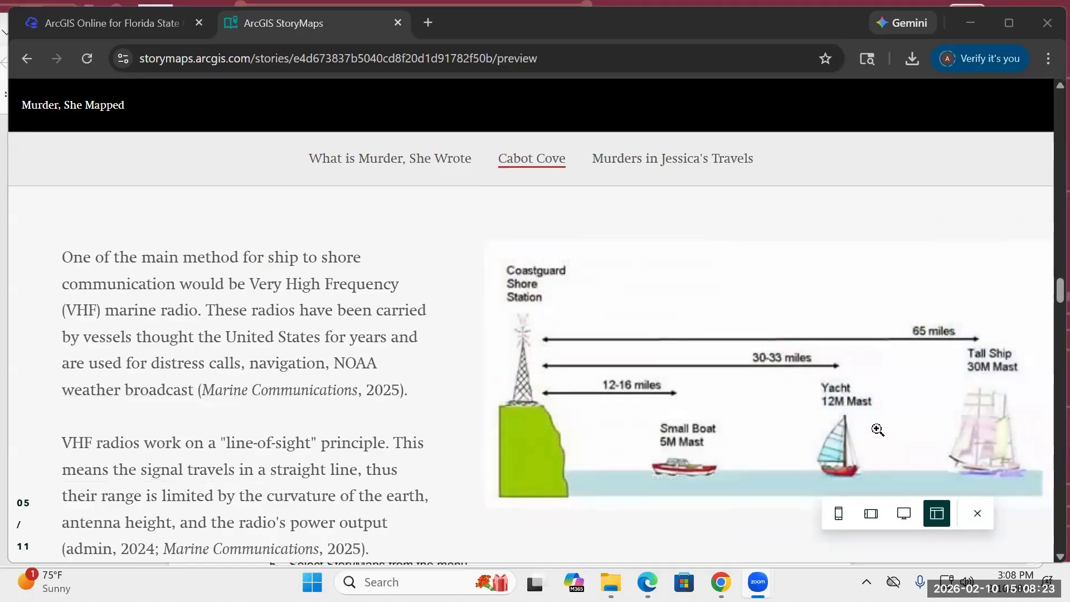
scroll(878, 427, down, 7)
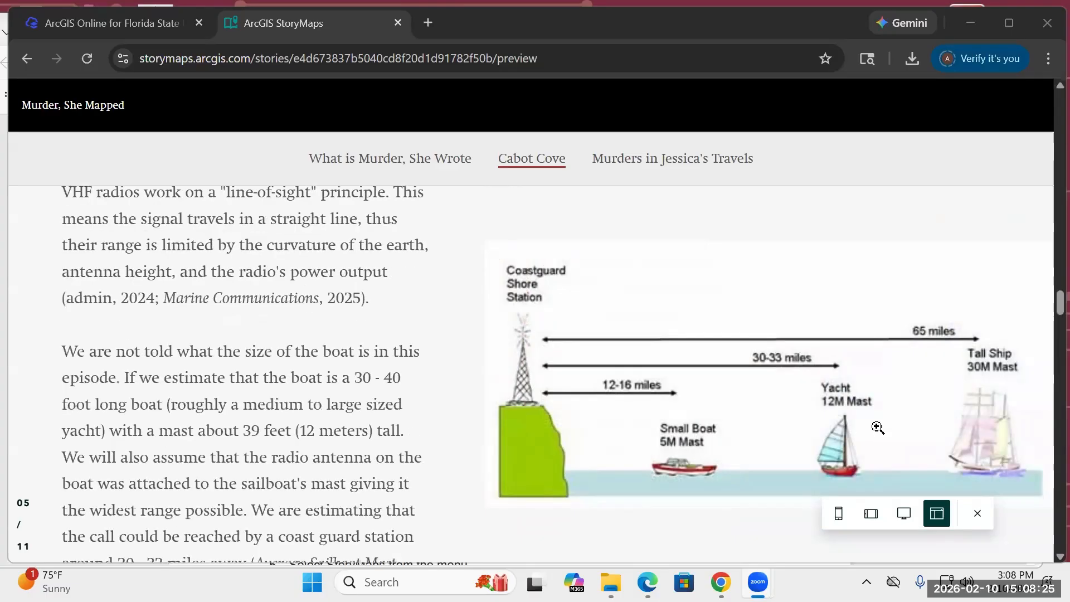
Step: Examine the Cabot Cove map slides on the 30 mile radio signal radius and Route 27
scroll(877, 427, down, 4)
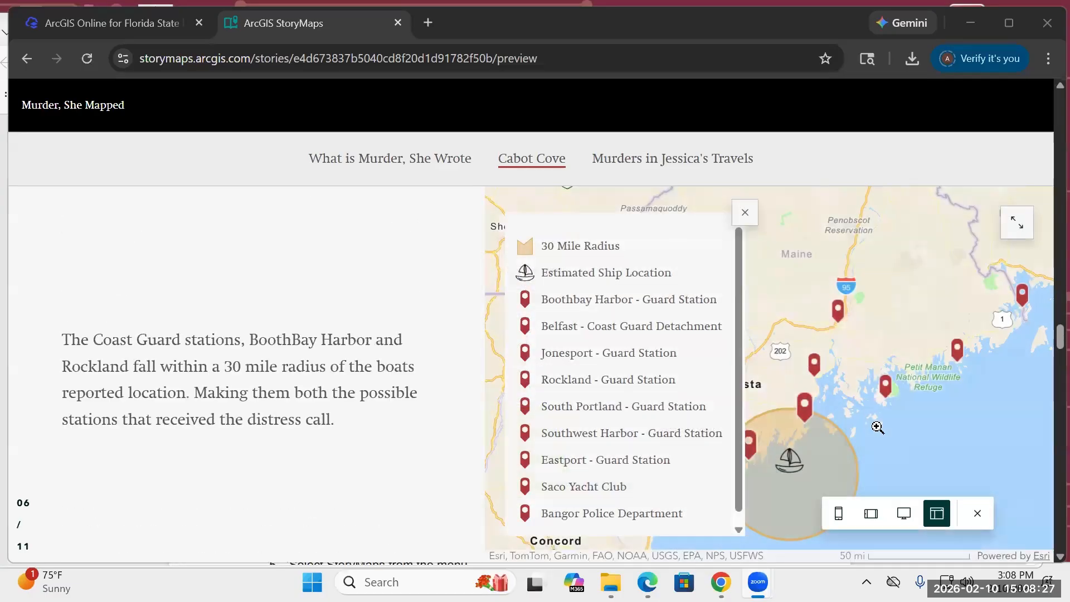
scroll(895, 435, down, 1)
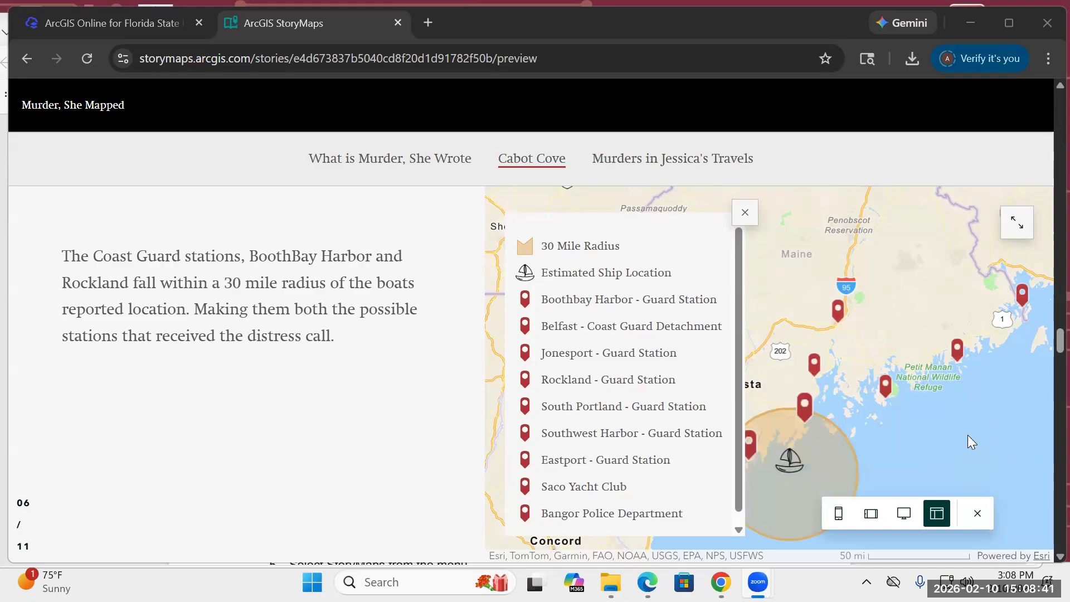
scroll(964, 433, down, 2)
scroll(964, 434, down, 2)
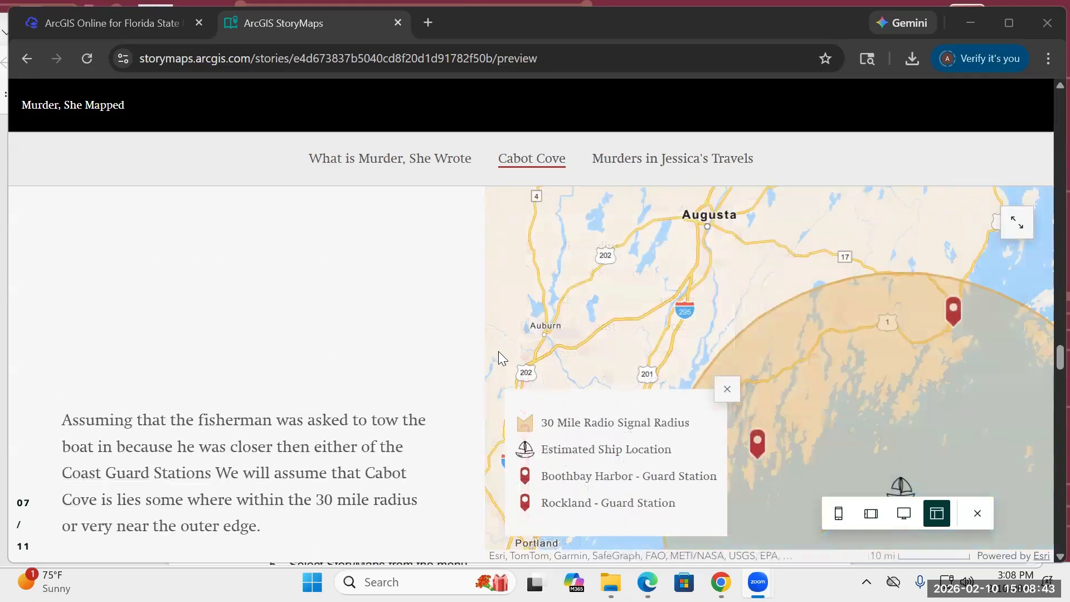
scroll(412, 345, down, 2)
scroll(412, 346, down, 2)
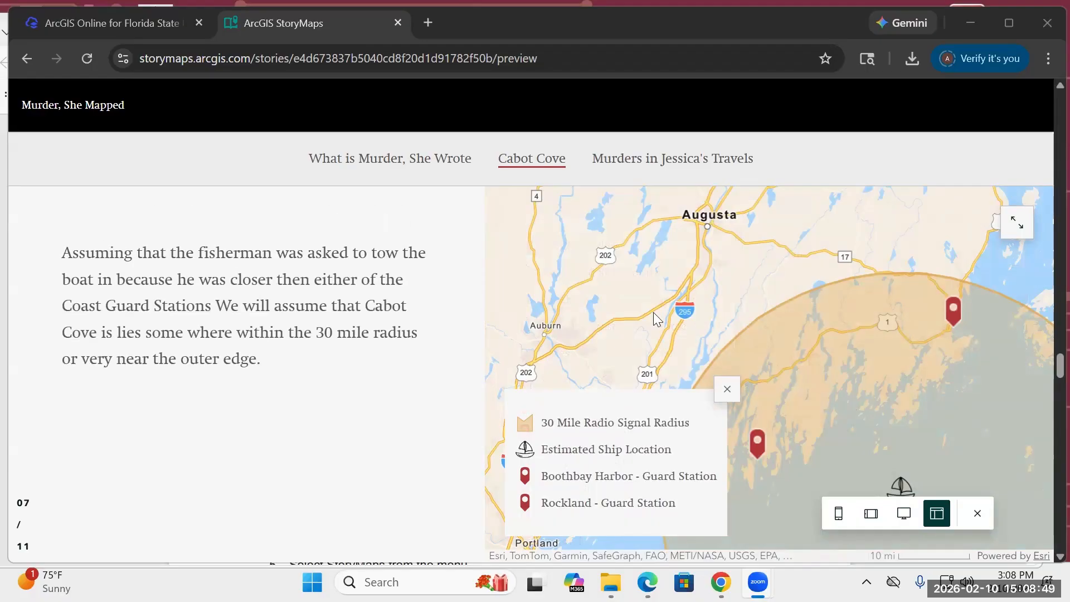
scroll(305, 465, down, 2)
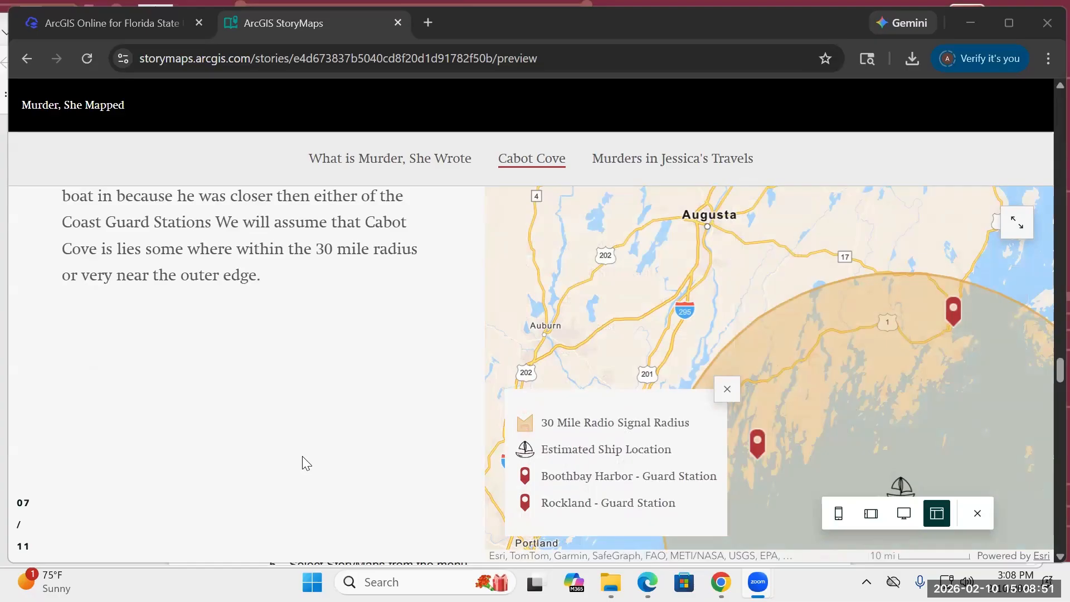
scroll(325, 432, down, 5)
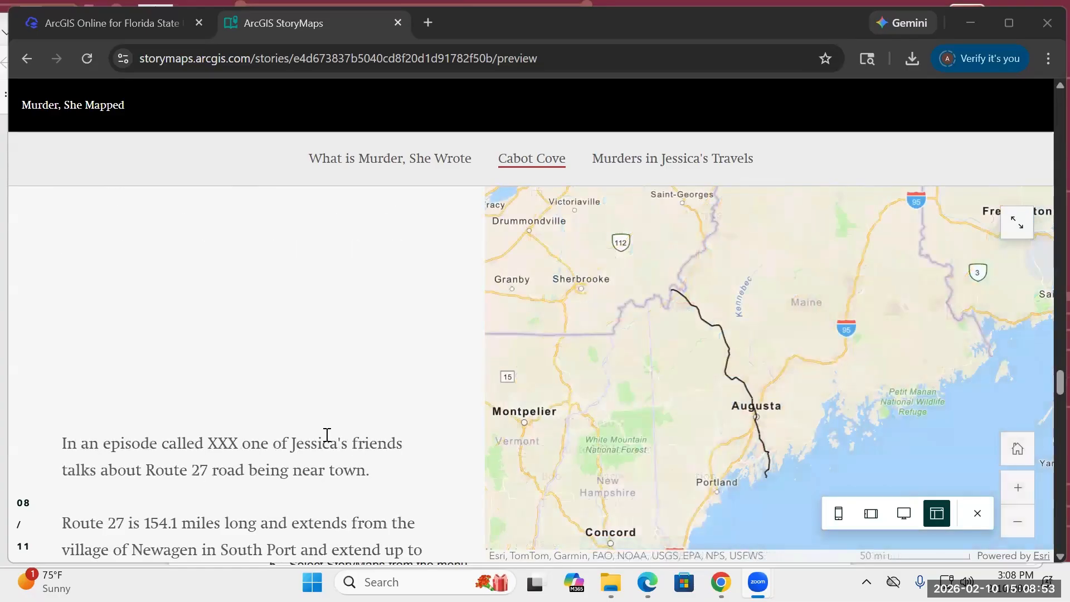
scroll(323, 437, down, 3)
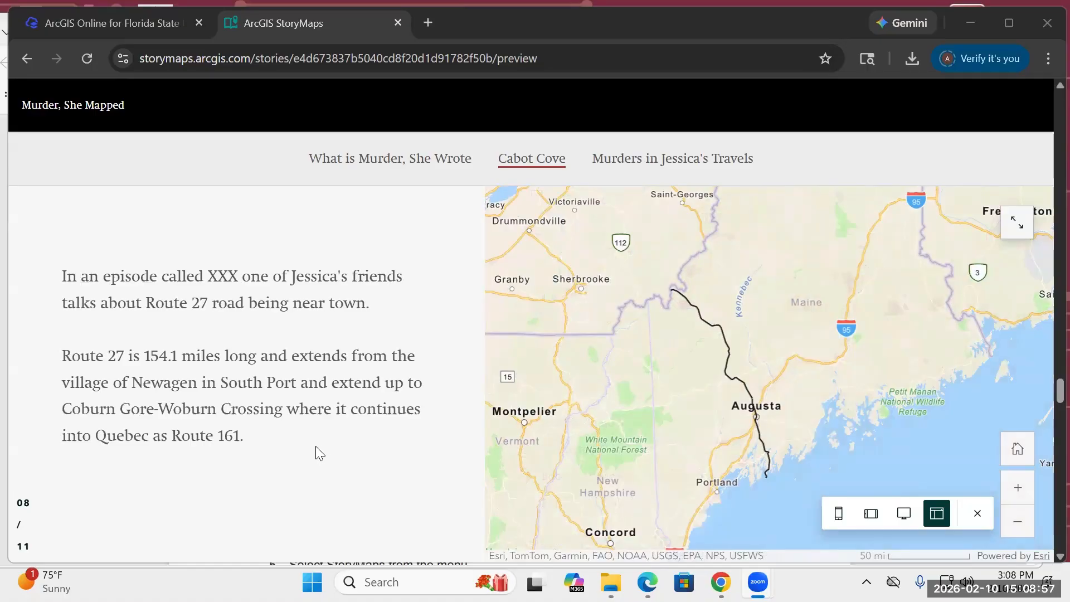
scroll(316, 448, down, 4)
scroll(321, 448, down, 5)
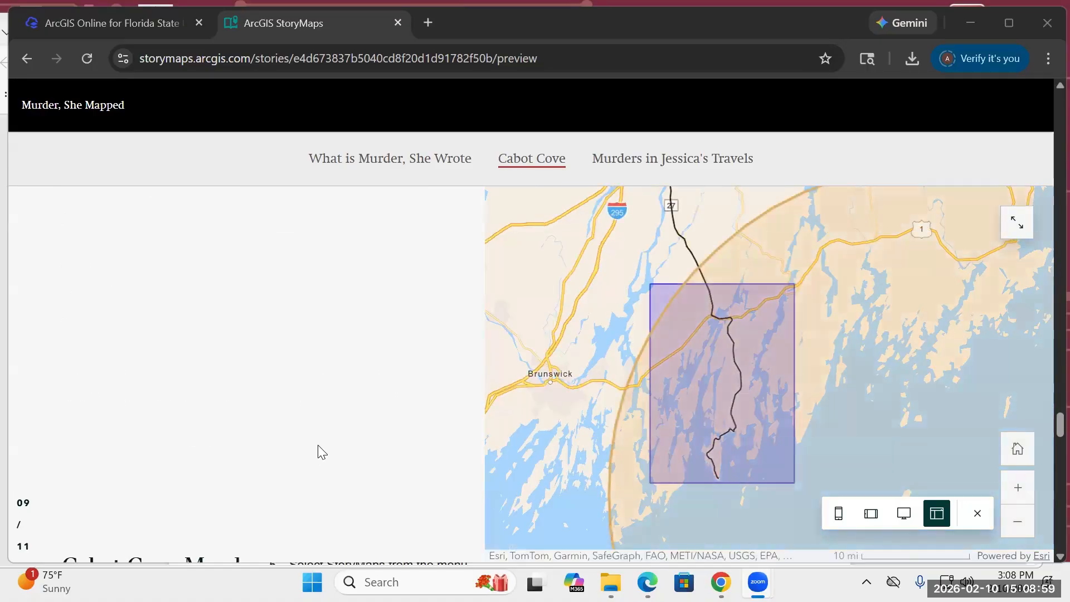
Step: Examine the Cabot Cove Murders table by season and the chart comparing national and Cabot Cove murder rates
scroll(318, 446, down, 3)
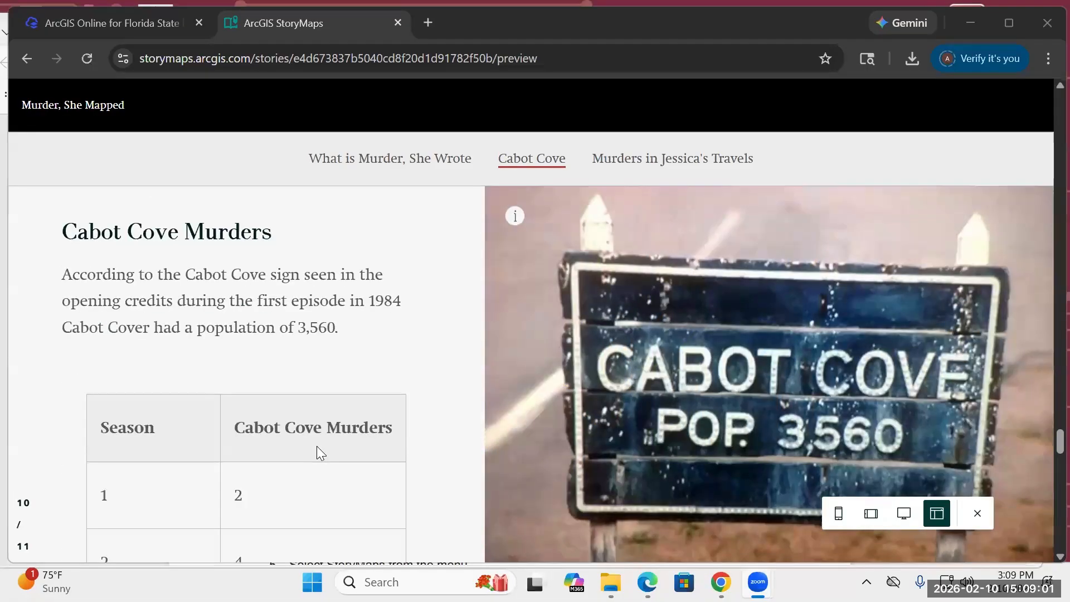
scroll(316, 445, down, 1)
scroll(316, 443, up, 1)
scroll(316, 443, up, 1)
scroll(318, 443, down, 3)
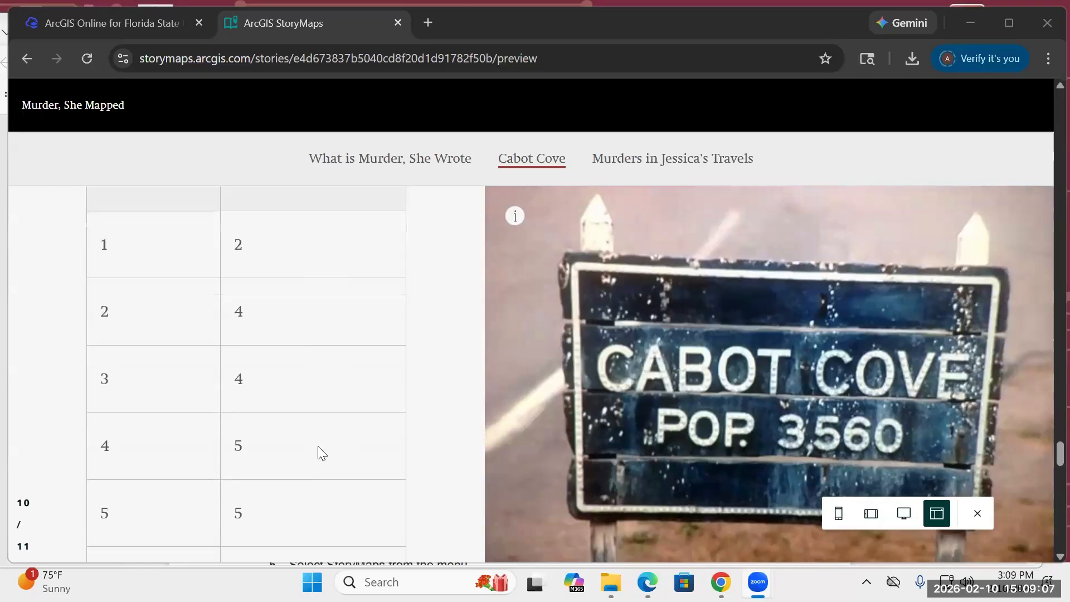
scroll(318, 446, up, 1)
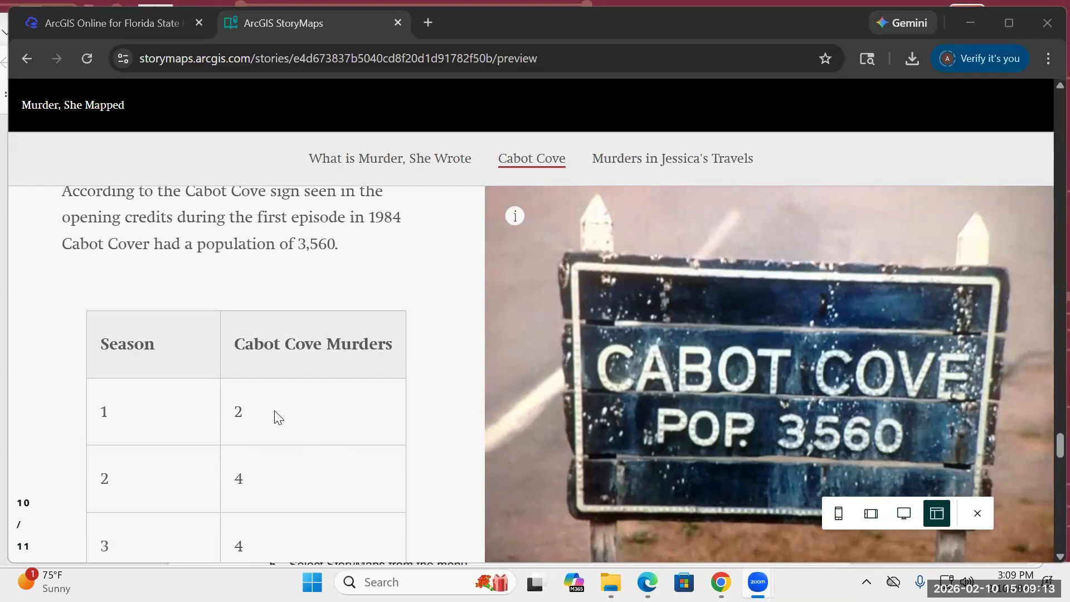
scroll(274, 415, down, 12)
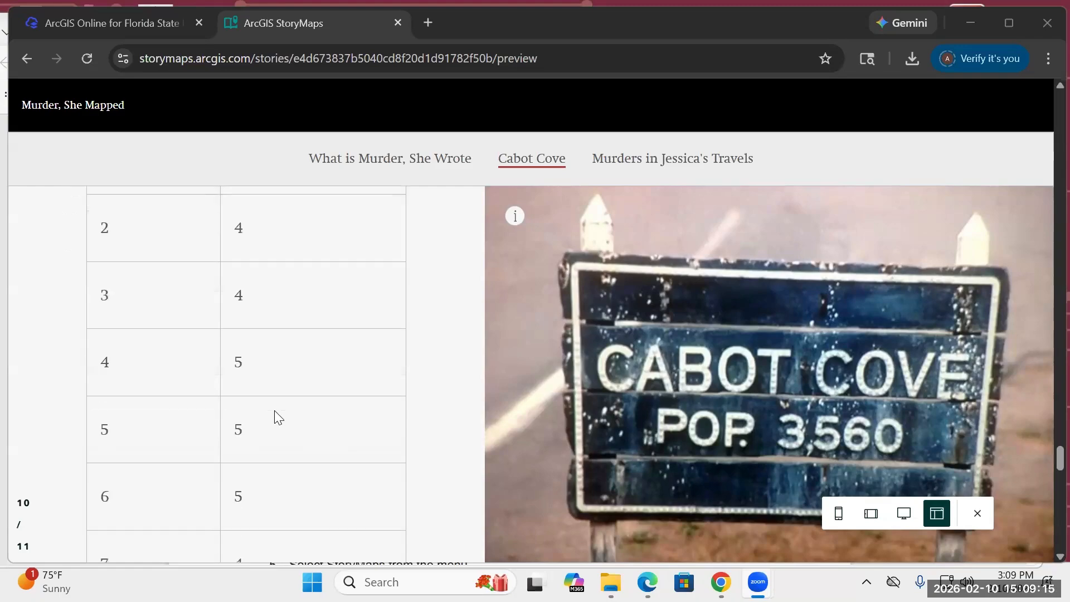
scroll(275, 415, down, 4)
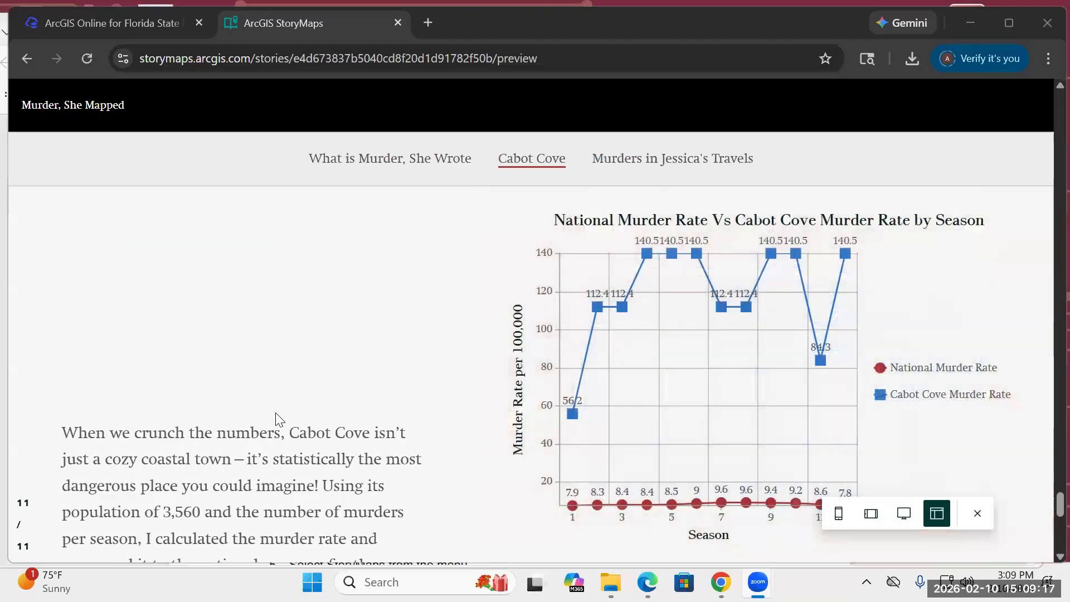
scroll(275, 412, down, 2)
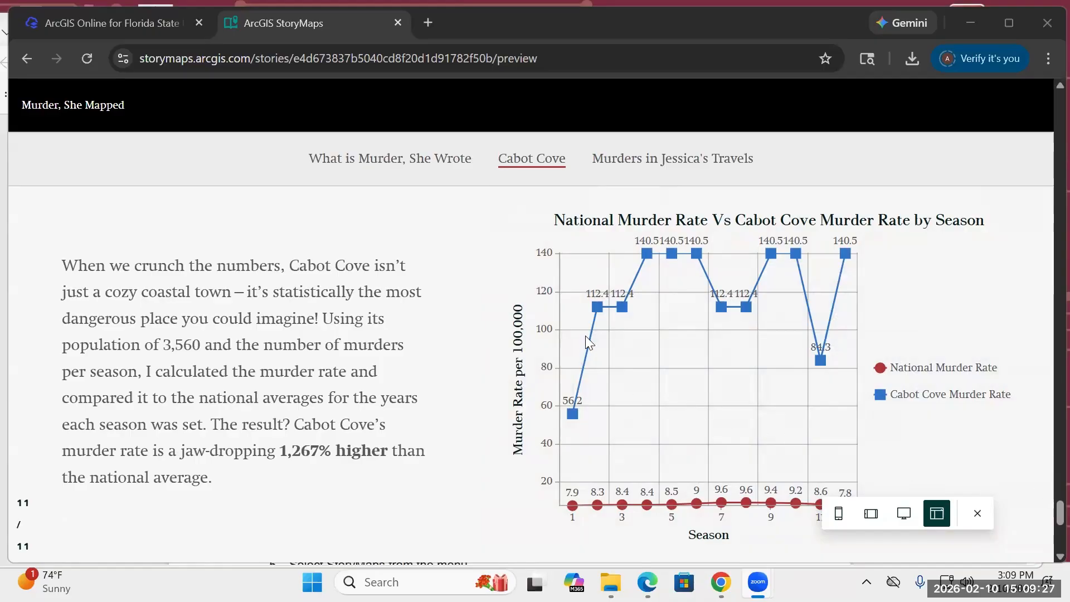
scroll(474, 428, down, 3)
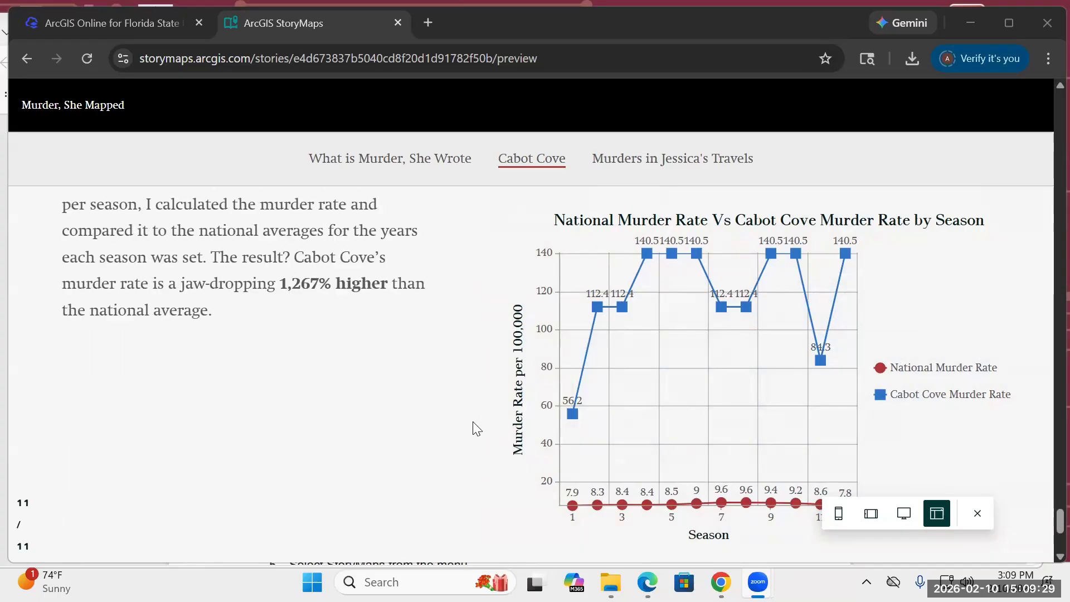
scroll(474, 428, down, 3)
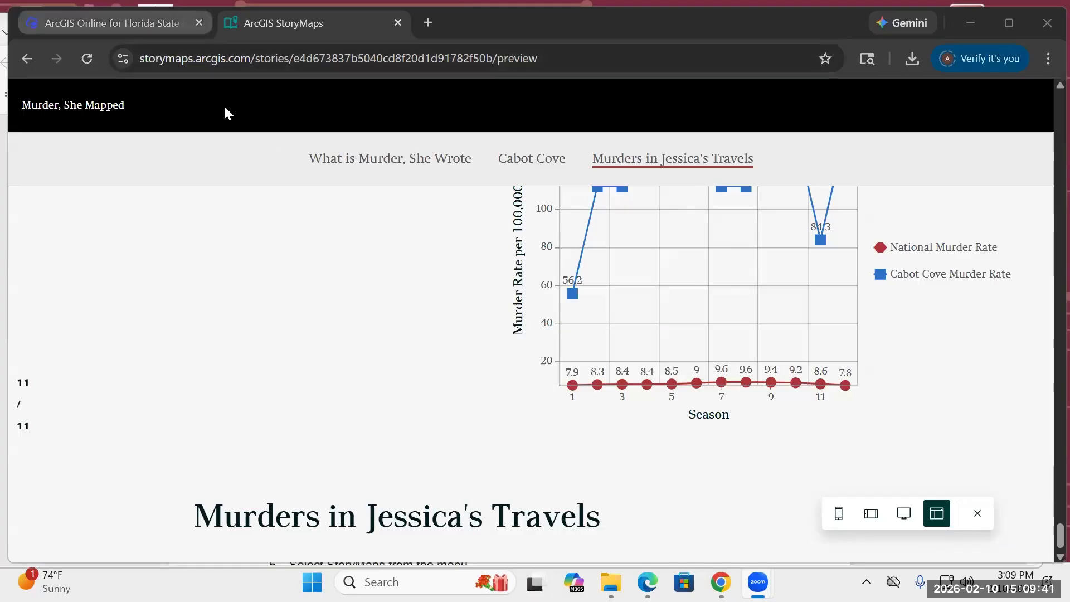
Step: Return to the ArcGIS Online home page and launch the StoryMaps app from there again
click(139, 23)
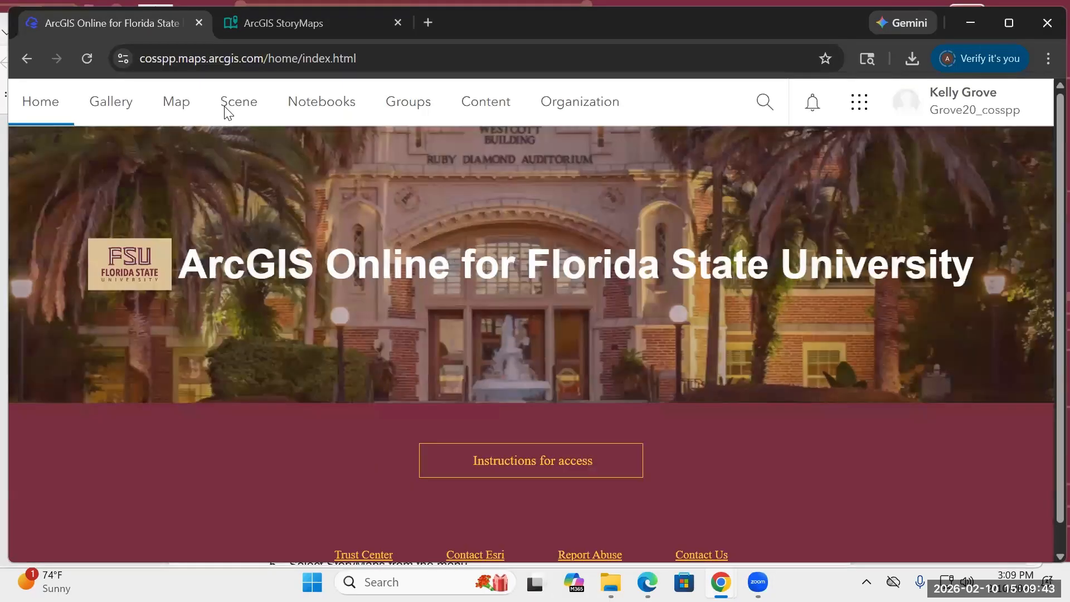
click(859, 101)
scroll(569, 390, down, 2)
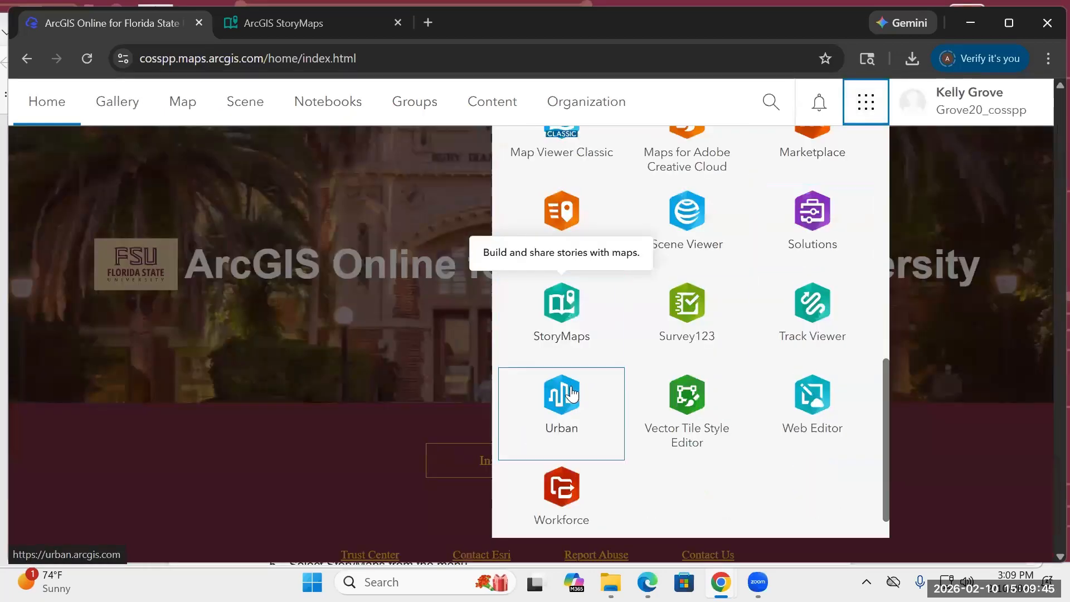
click(562, 293)
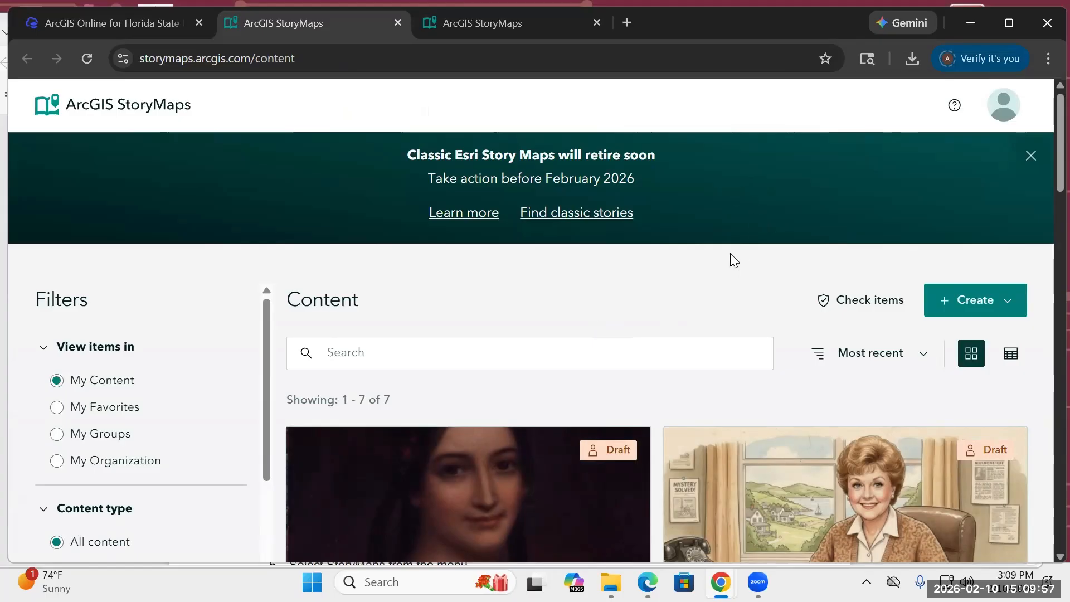
Step: Create a new story titled "Florida" and open its subtitle for editing
click(957, 315)
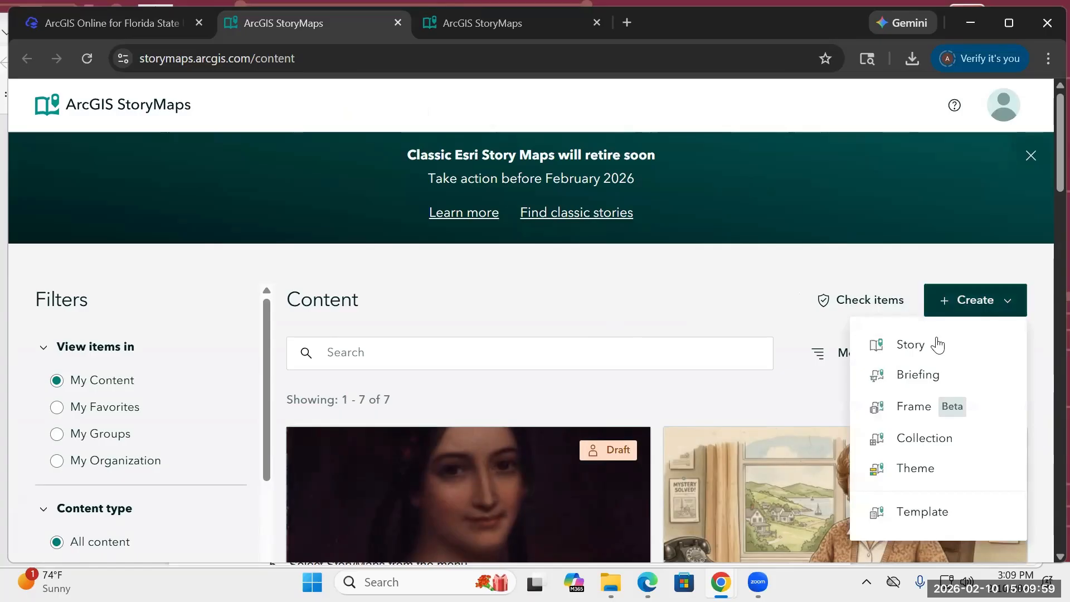
click(923, 350)
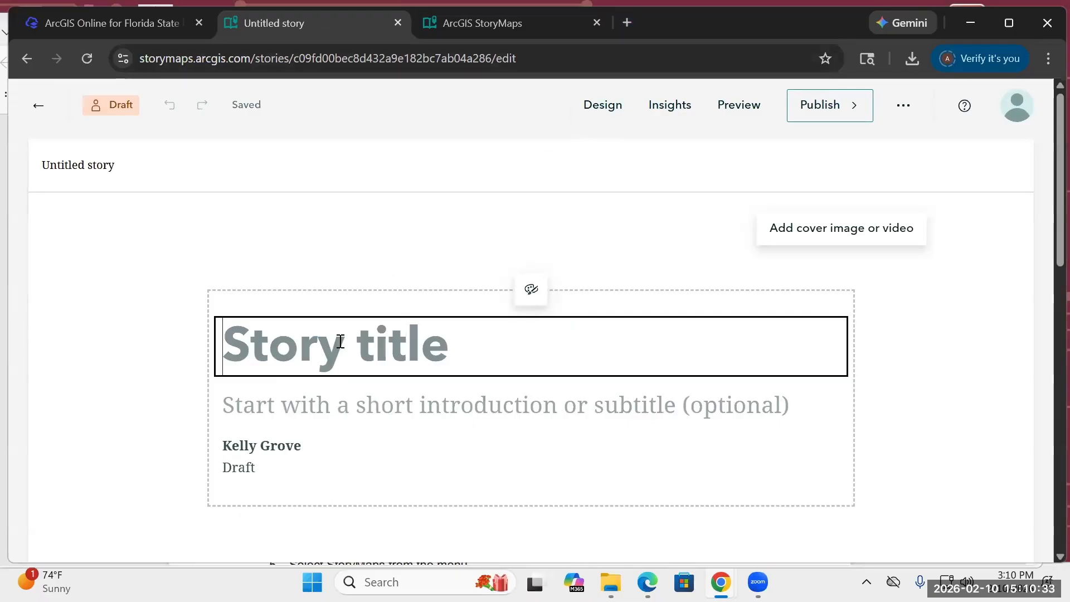
scroll(338, 343, down, 1)
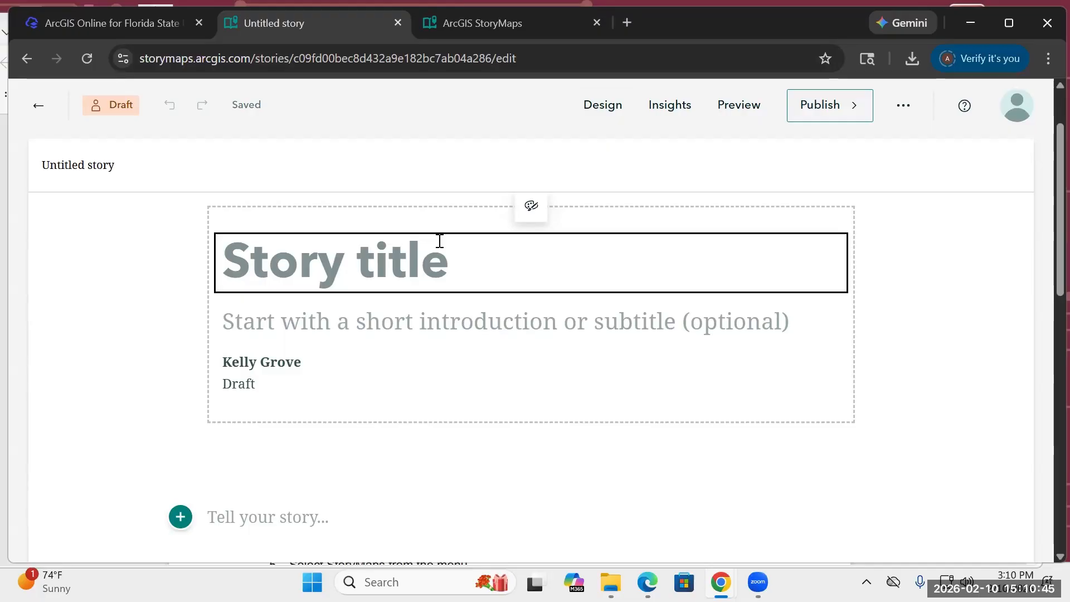
text(Florida)
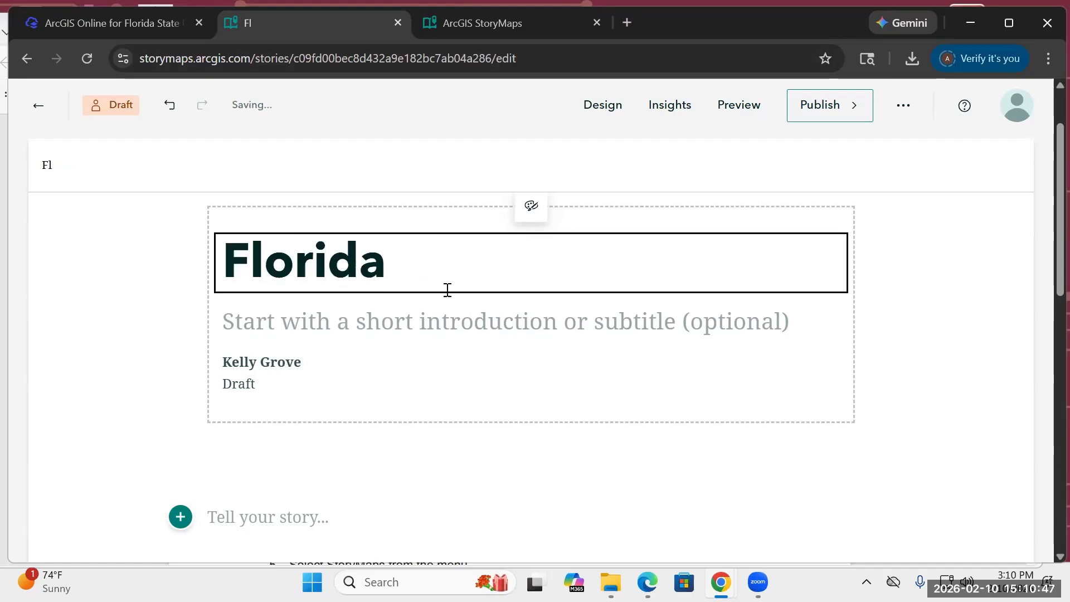
click(407, 329)
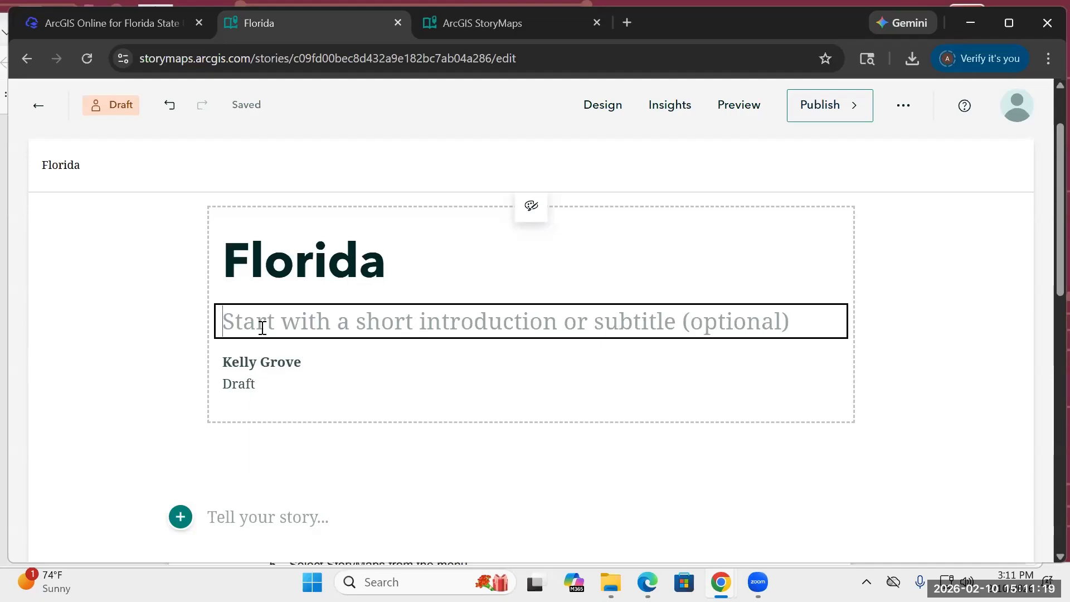
Step: Enter "FSU-0000" as the subtitle of the Florida story
text(FSU-)
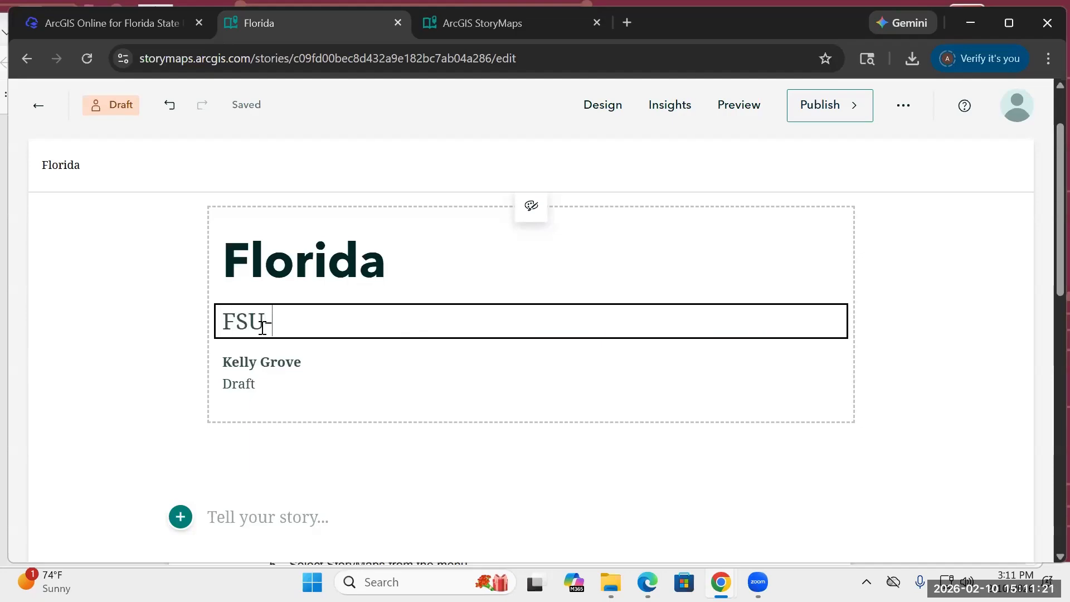
text(0000)
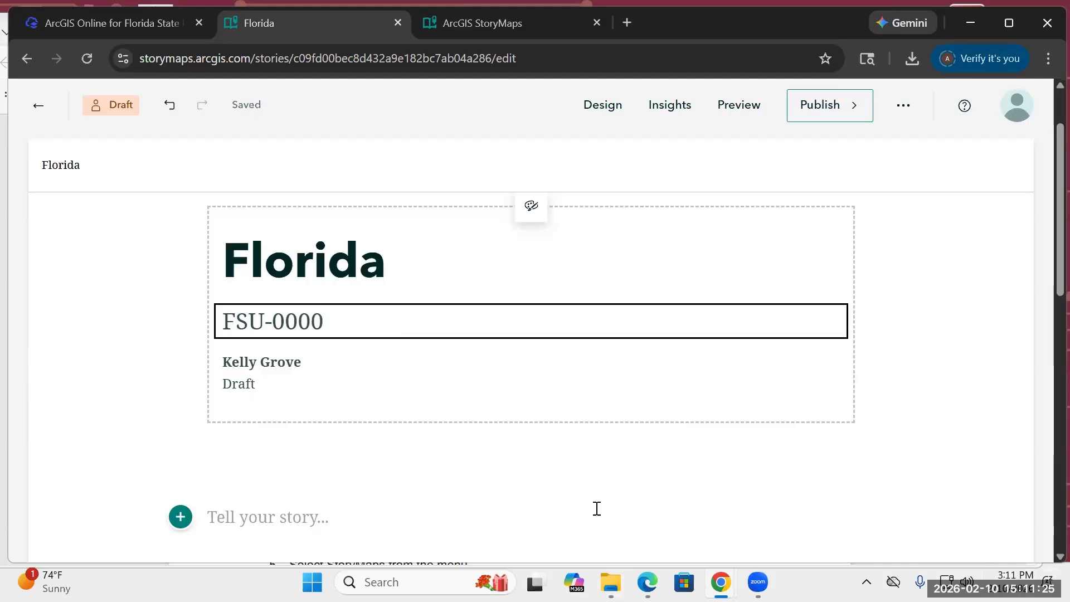
click(564, 504)
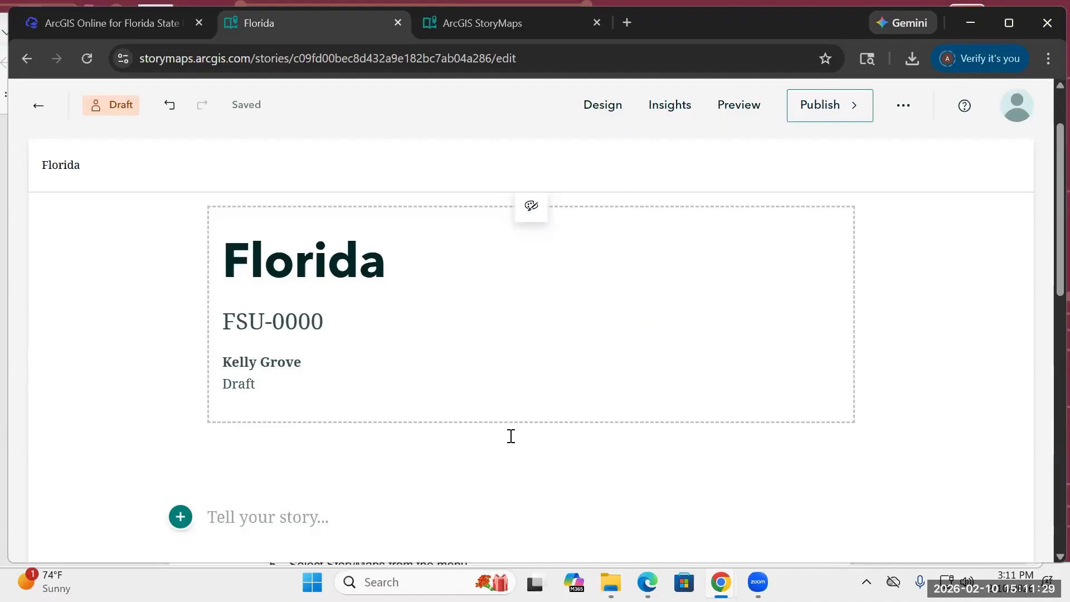
double_click(245, 384)
click(191, 373)
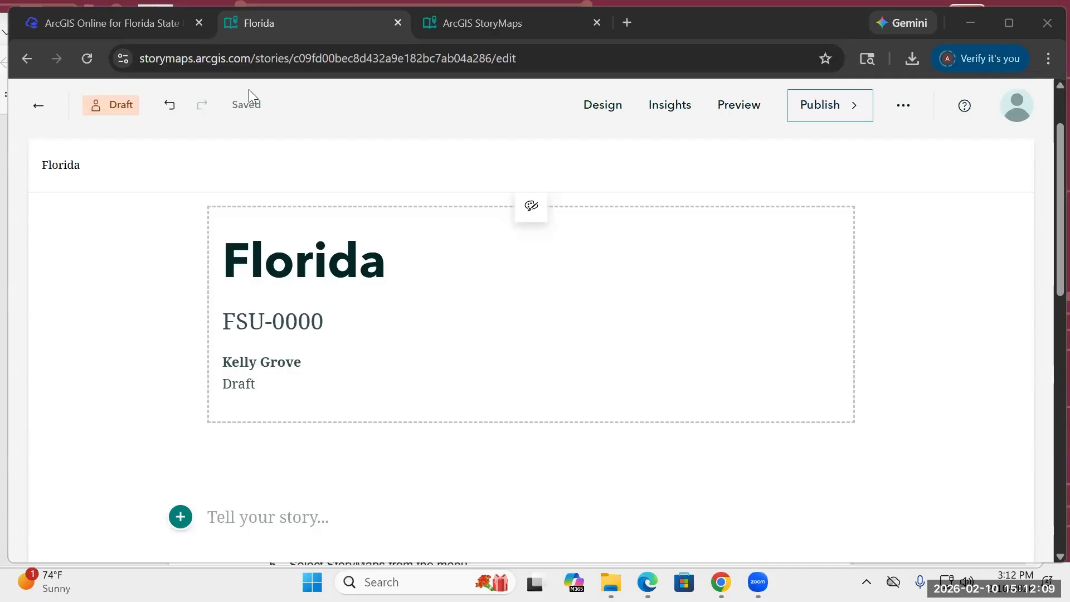
click(881, 382)
scroll(880, 381, down, 2)
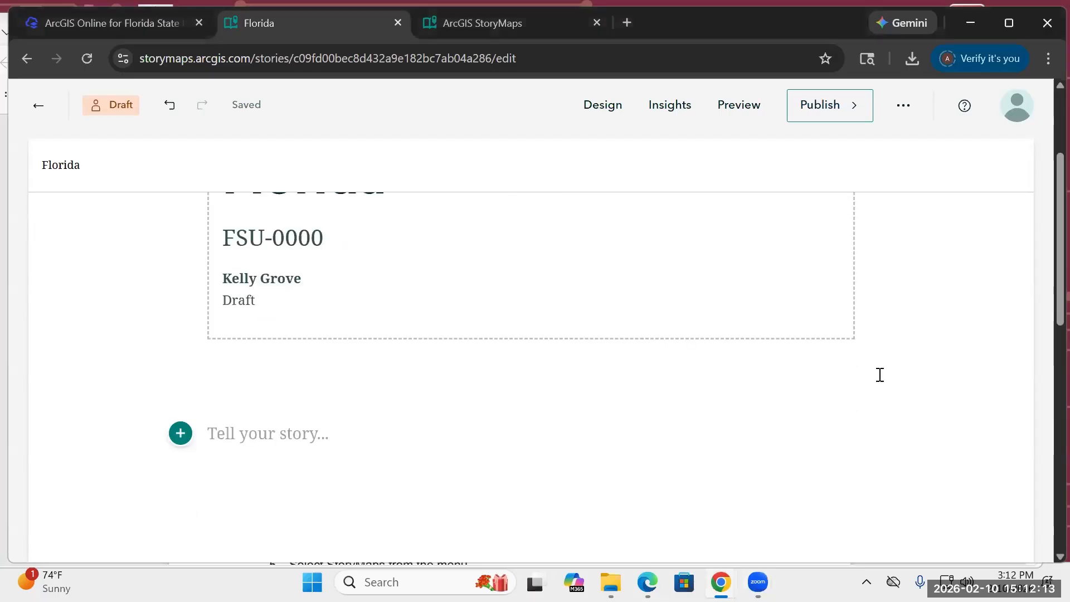
scroll(879, 374, up, 3)
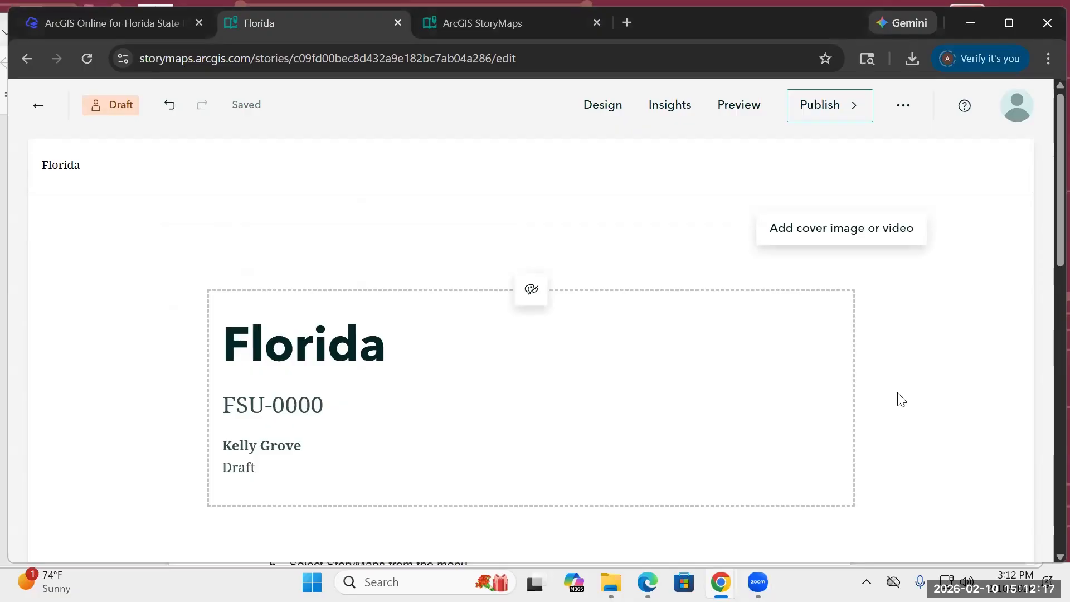
key(super+z)
key(Escape)
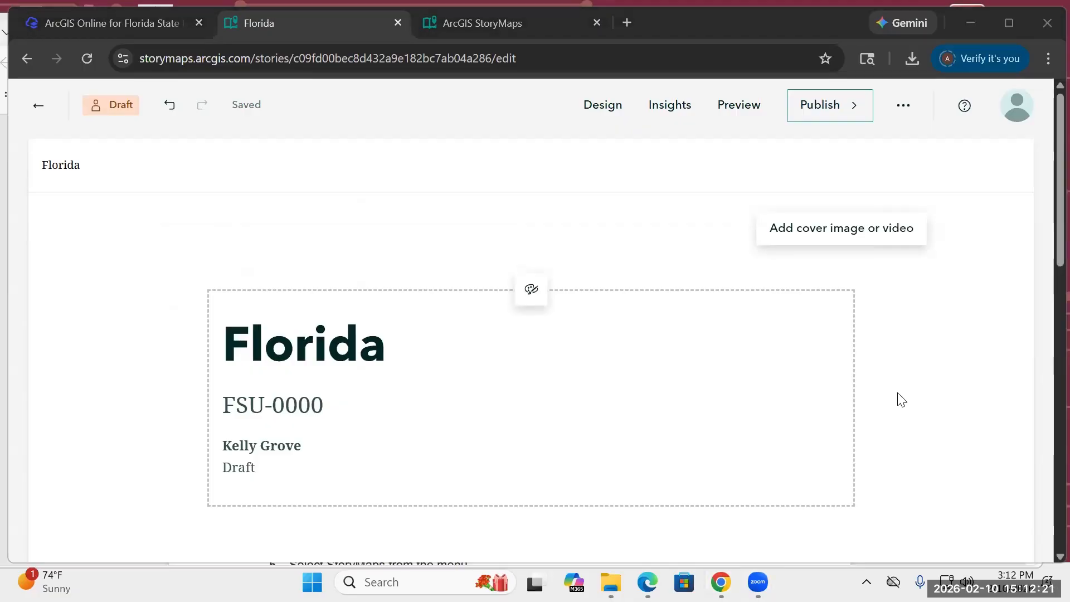
key(super+z)
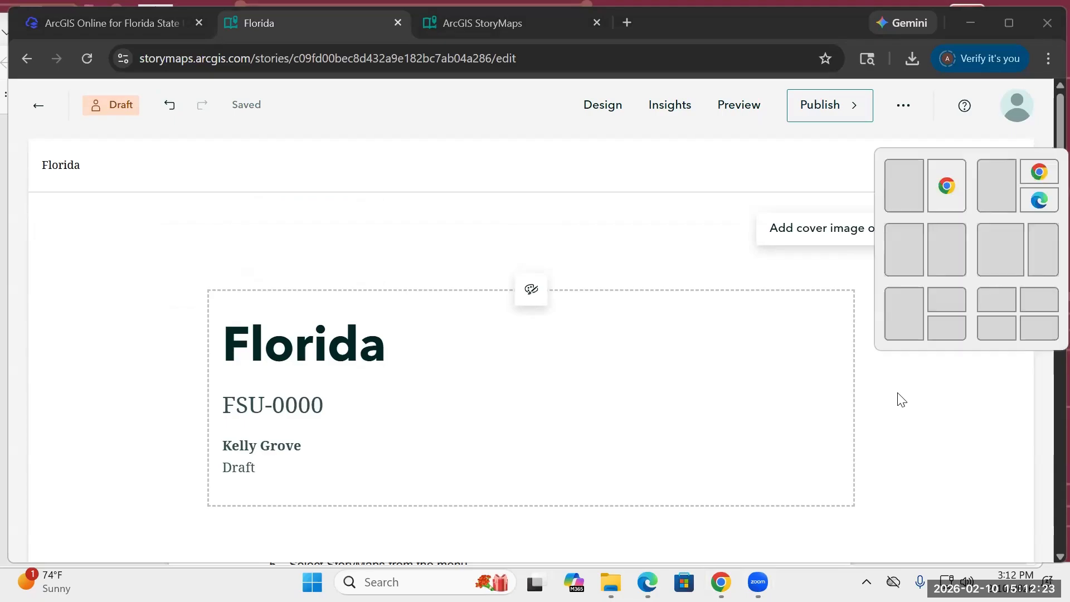
key(Escape)
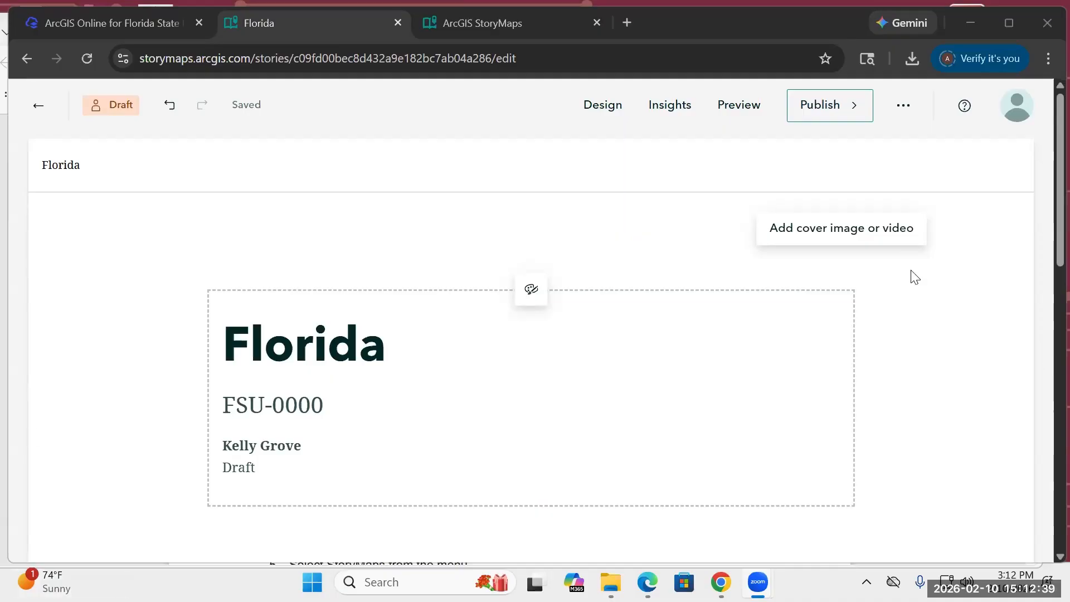
Step: View the available apps on the ArcGIS Online home page, including StoryMaps, and return to the Florida story
click(111, 23)
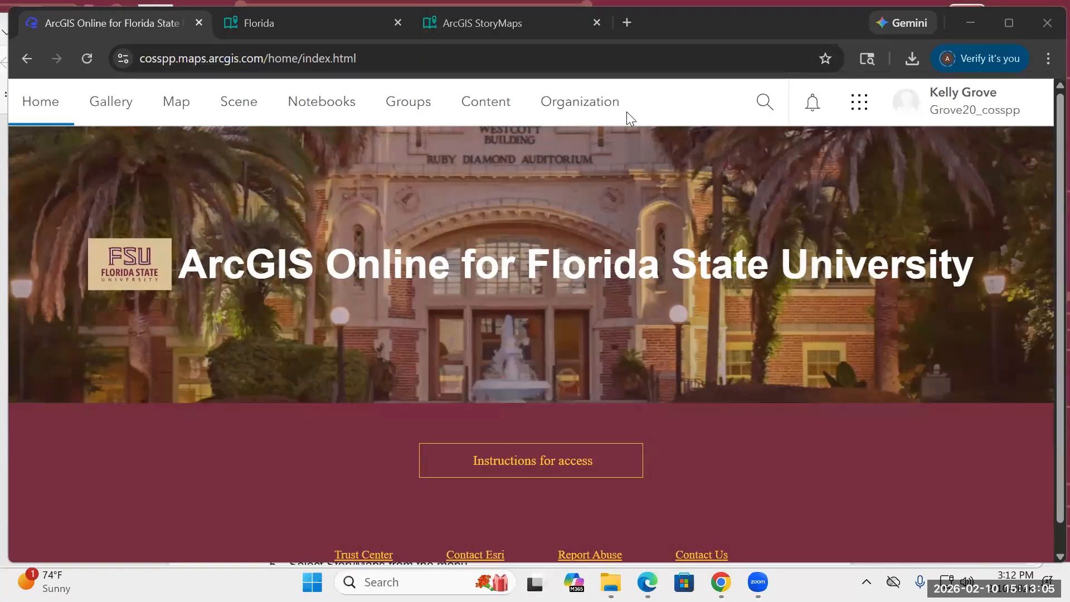
click(862, 111)
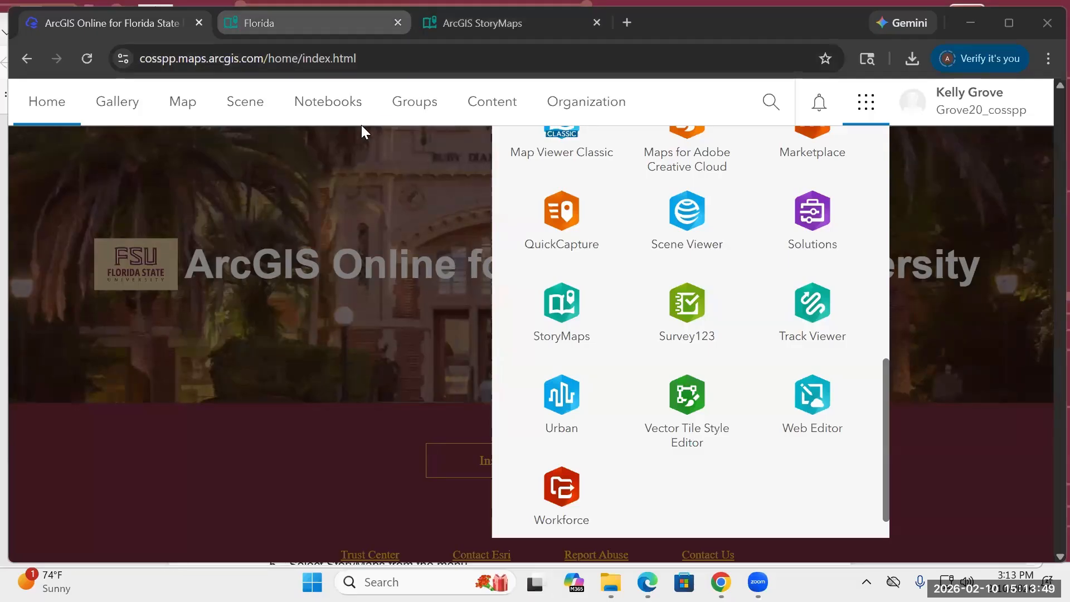
click(313, 23)
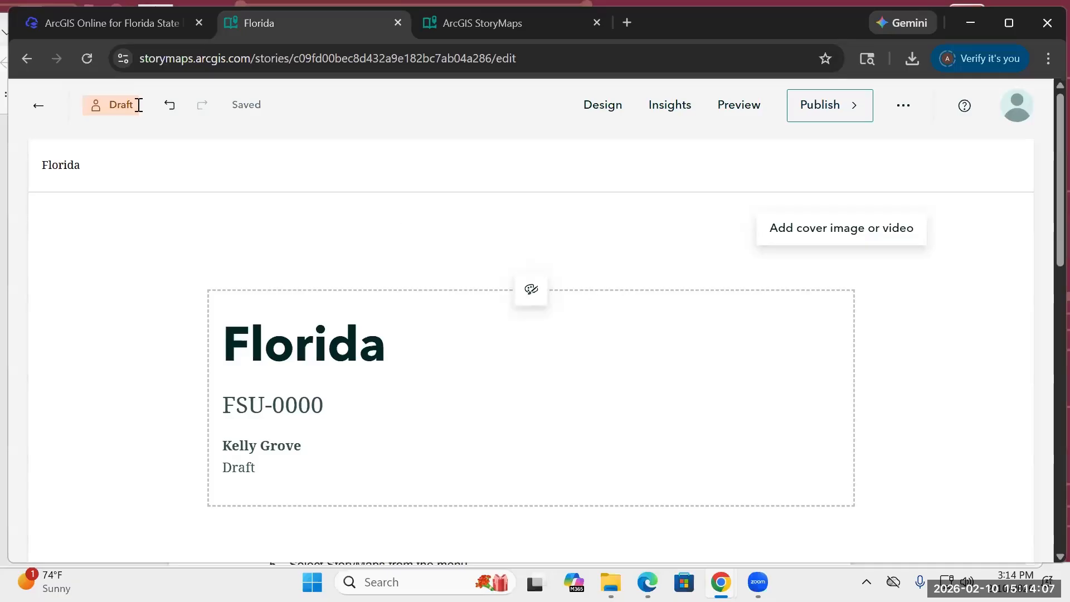
Step: Start adding a cover image or video to the Florida story
mouse_move(119, 105)
scroll(432, 241, down, 1)
scroll(436, 241, up, 1)
click(785, 243)
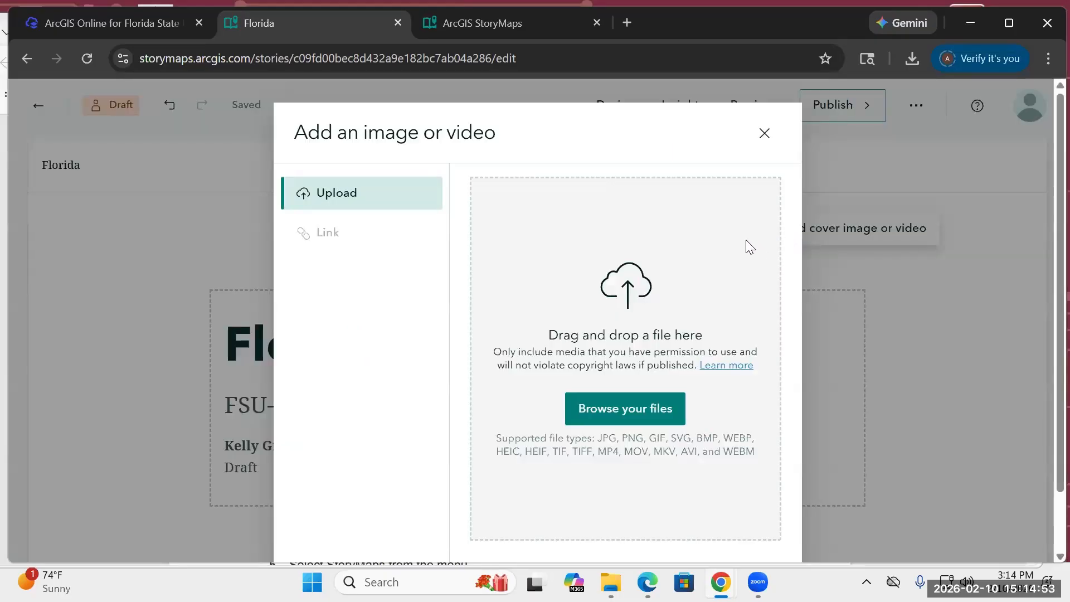
Step: Browse the computer's Downloads folder for a cover image to upload
click(664, 409)
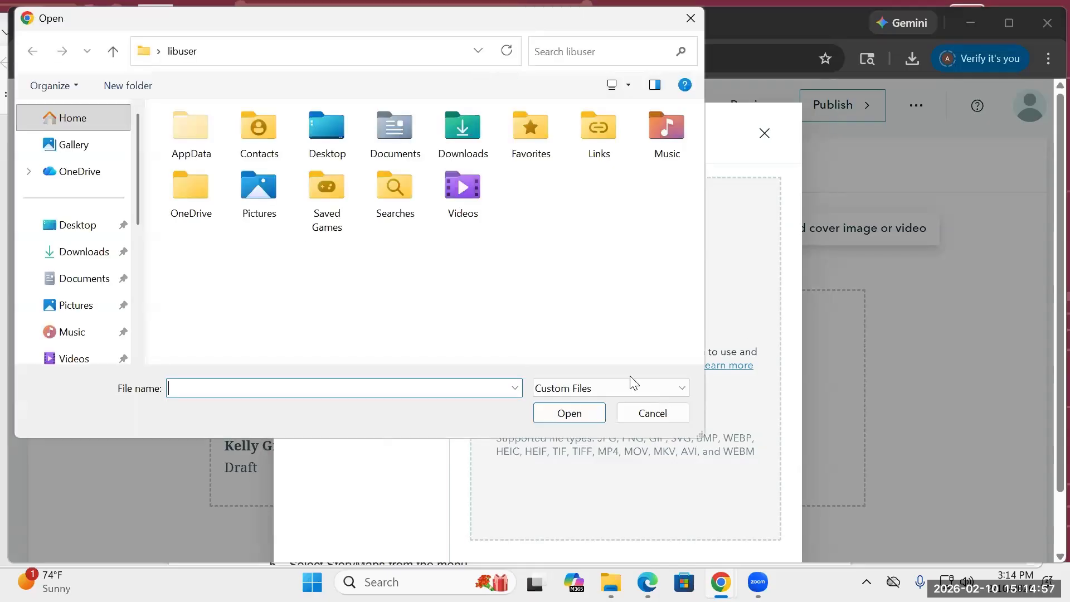
click(82, 250)
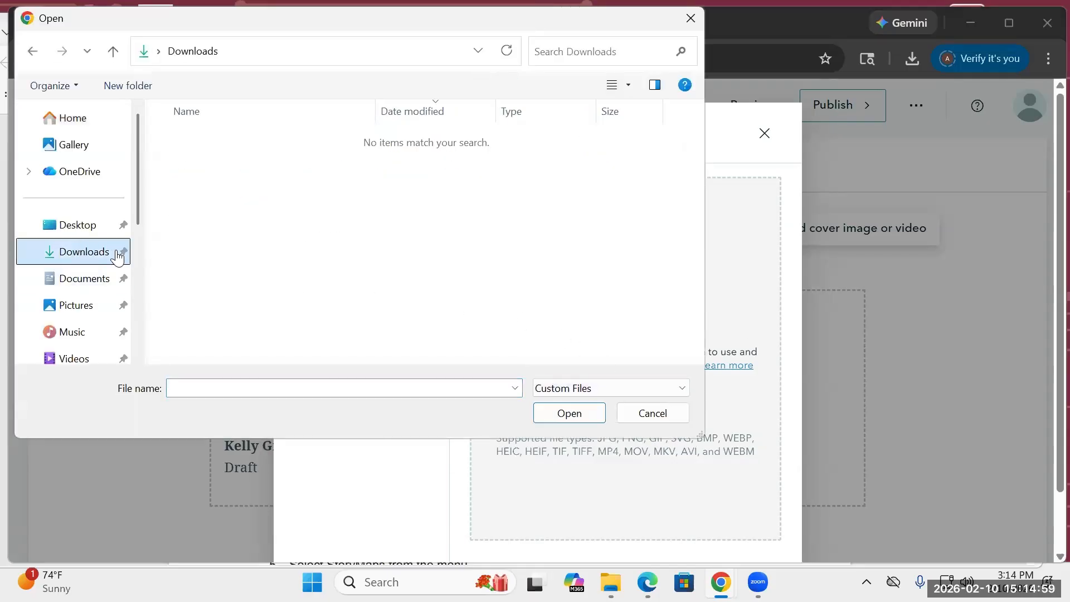
scroll(78, 254, down, 1)
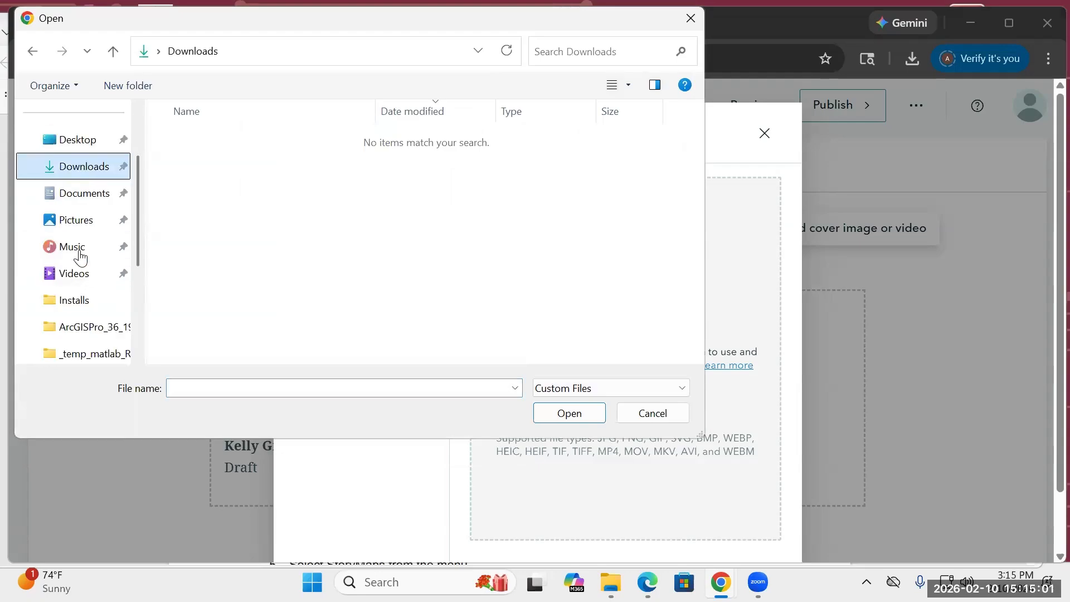
scroll(78, 254, down, 1)
scroll(105, 319, down, 1)
scroll(89, 290, up, 3)
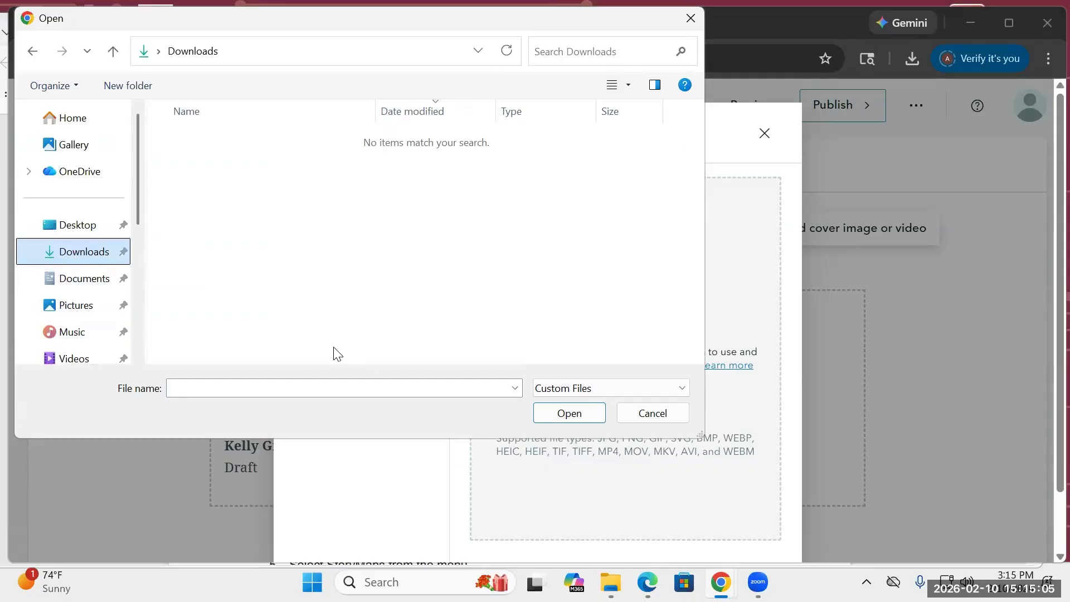
Step: Check the OneDrive_1_2-10-2026 folder in File Explorer, and look for it in the upload dialog's Downloads and Desktop folders
mouse_move(610, 581)
click(611, 496)
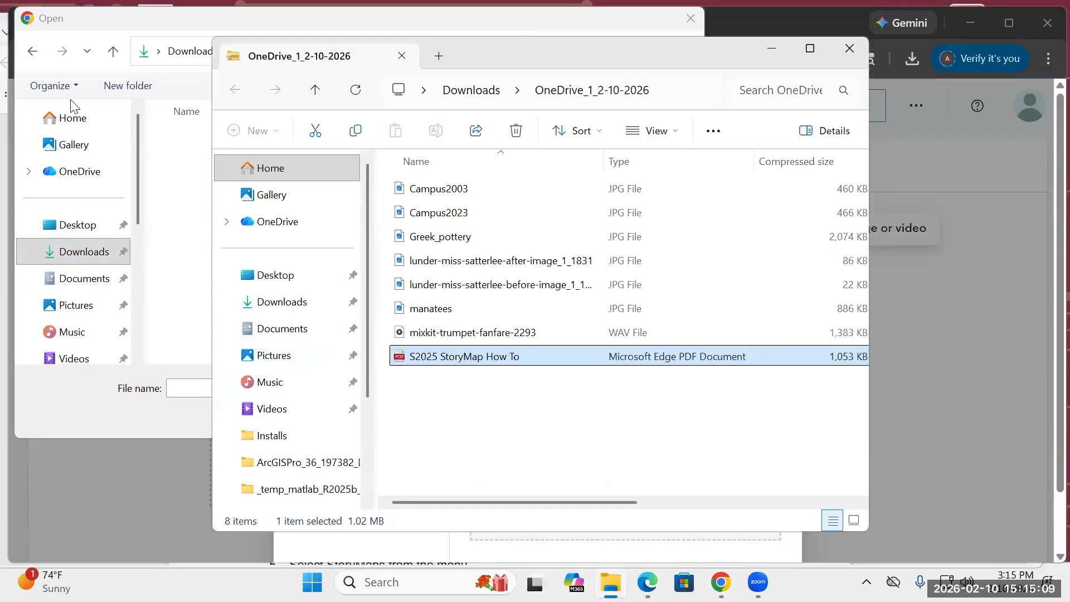
click(73, 123)
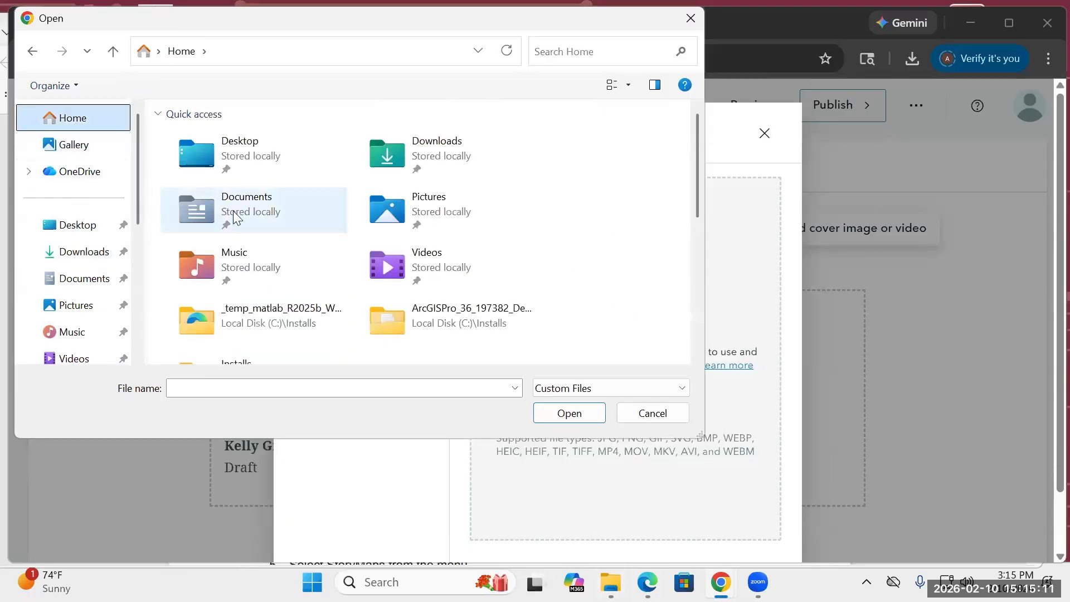
click(415, 162)
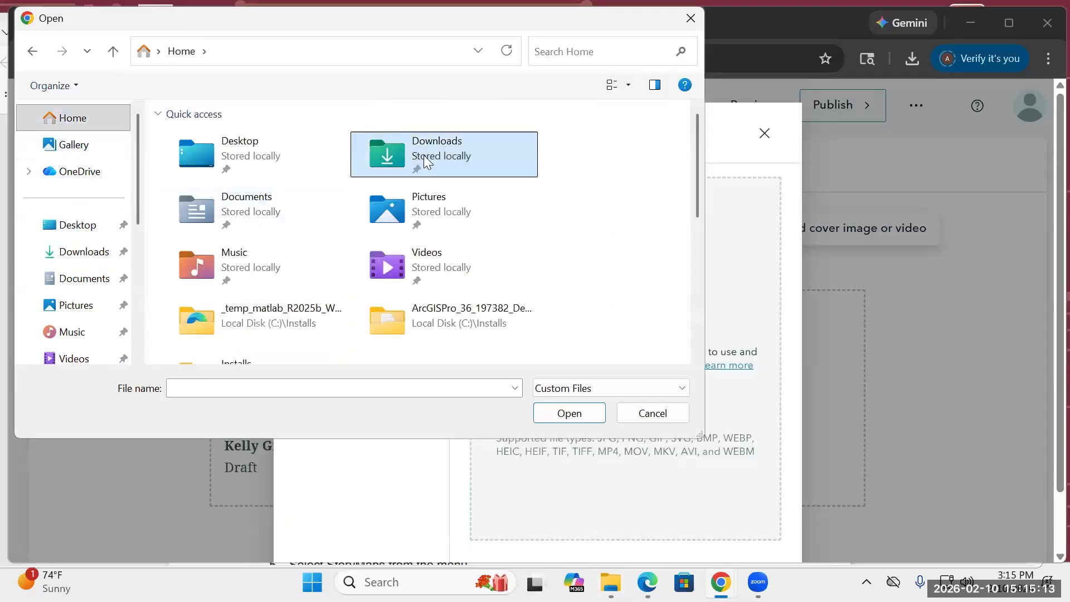
double_click(415, 161)
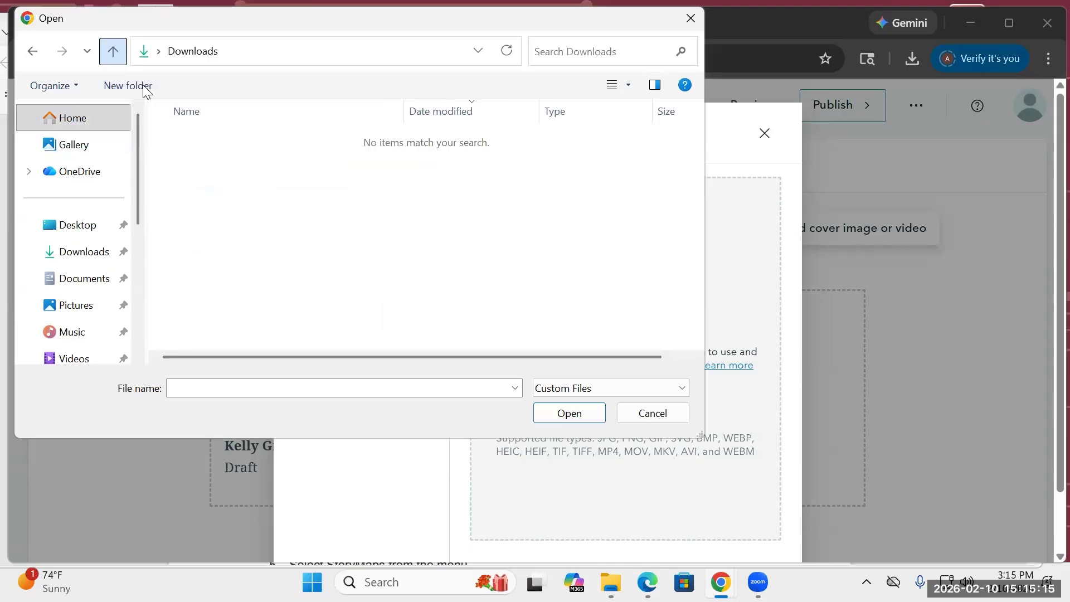
click(32, 50)
click(218, 166)
double_click(218, 166)
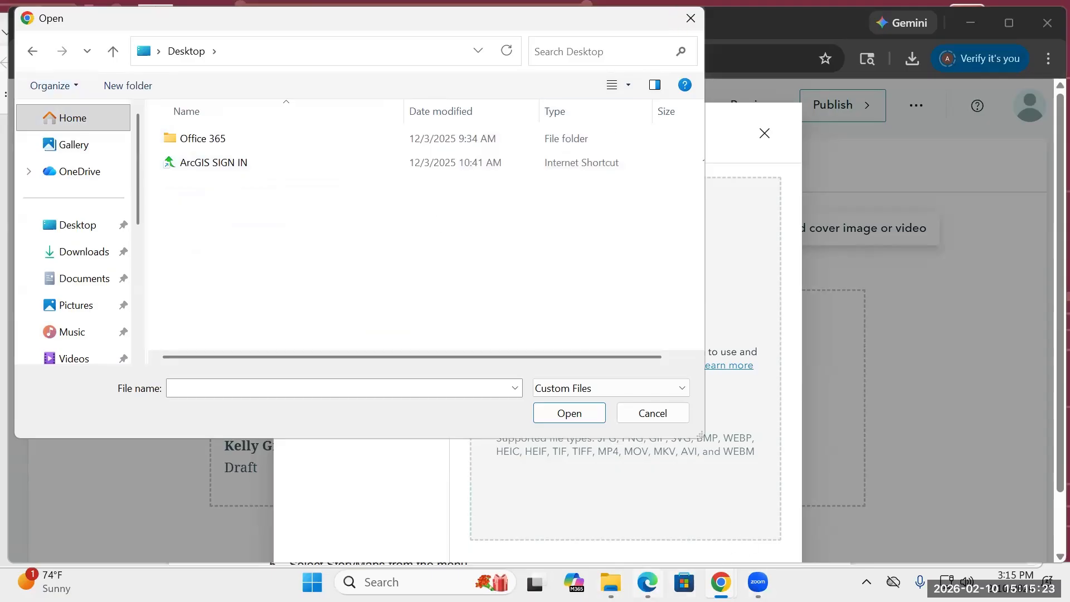
Step: Recheck the image folder's location in File Explorer, open Downloads there, and close the File Explorer window
click(611, 582)
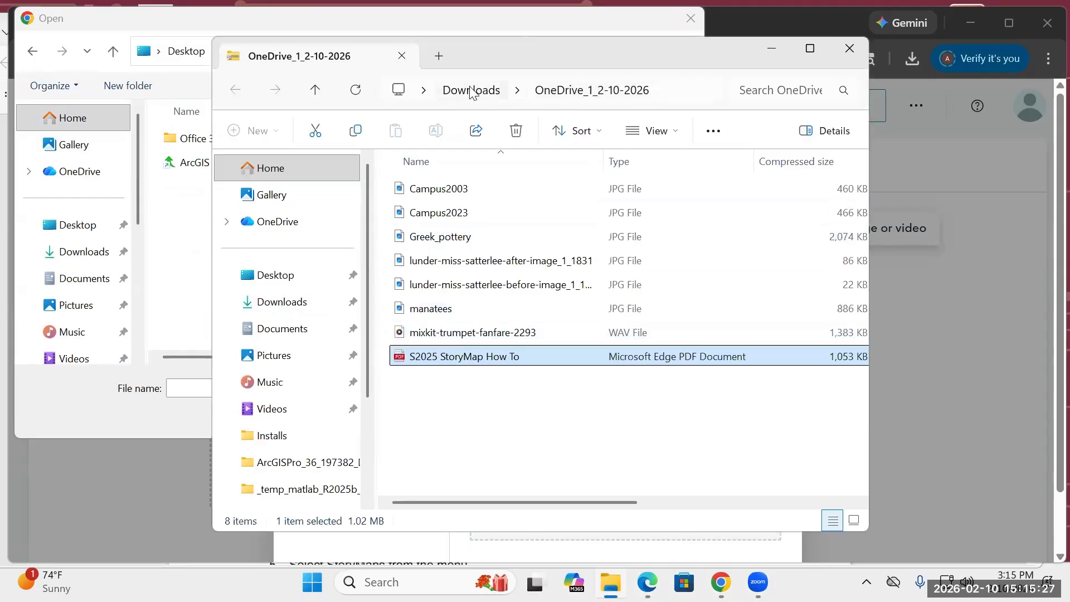
click(849, 65)
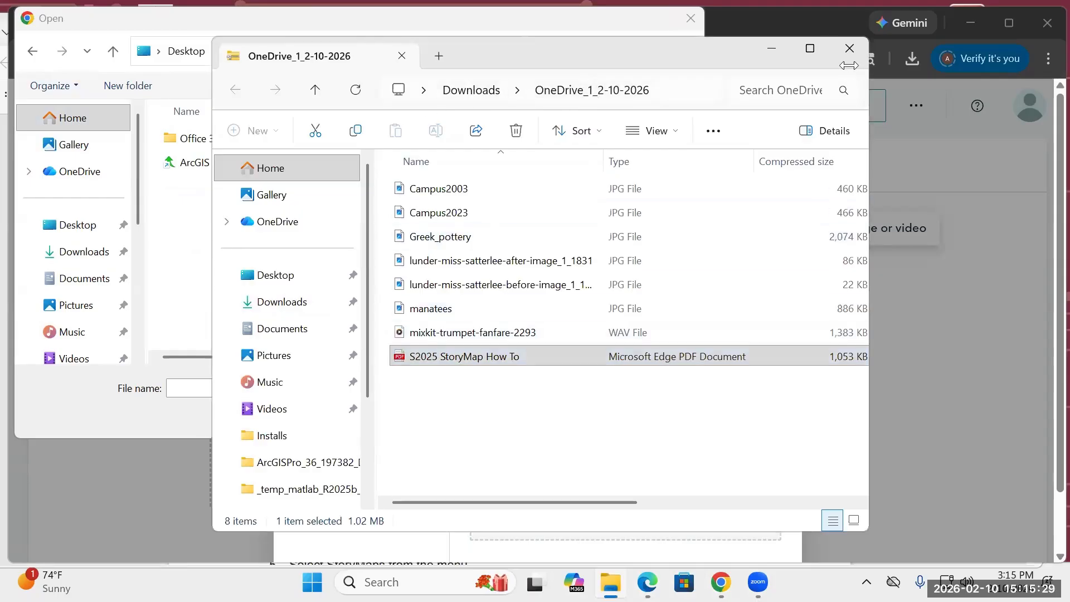
click(292, 301)
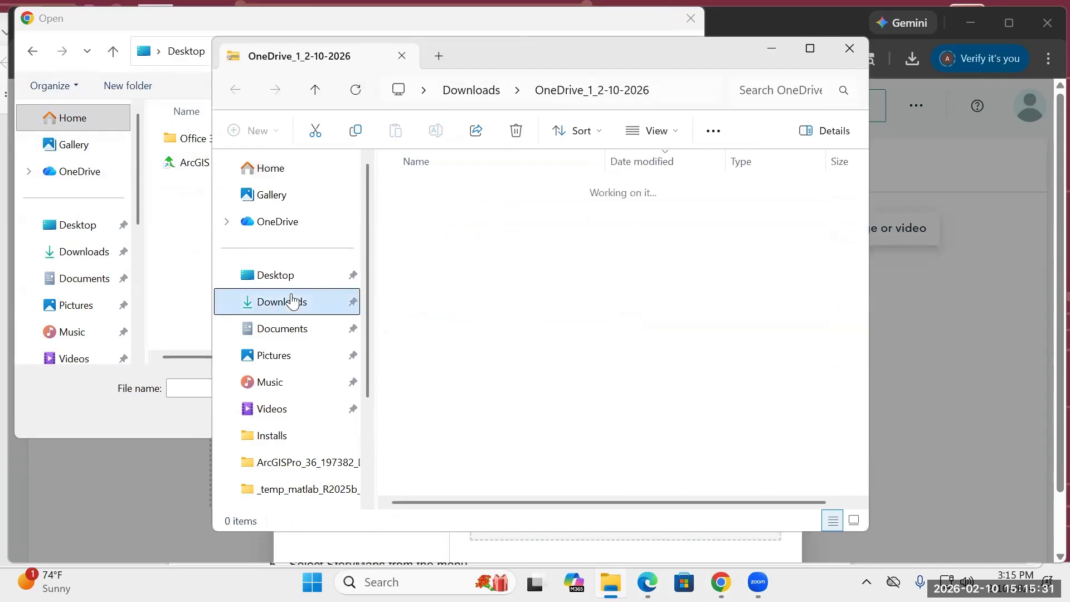
click(859, 52)
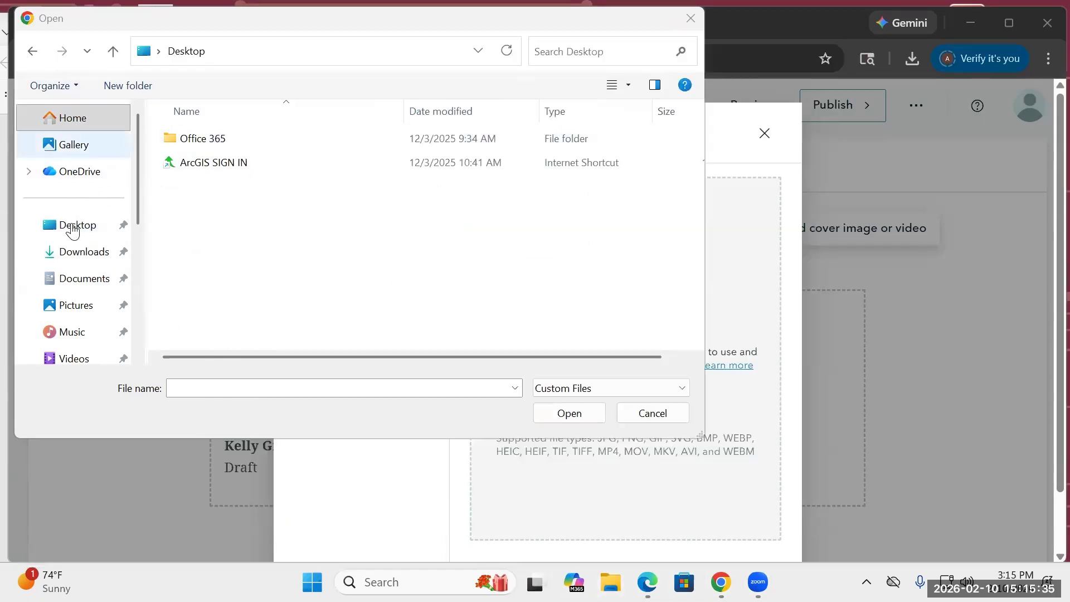
Step: Look for the image folder in Downloads, This PC and OneDrive within the upload dialog
click(82, 254)
scroll(82, 265, down, 5)
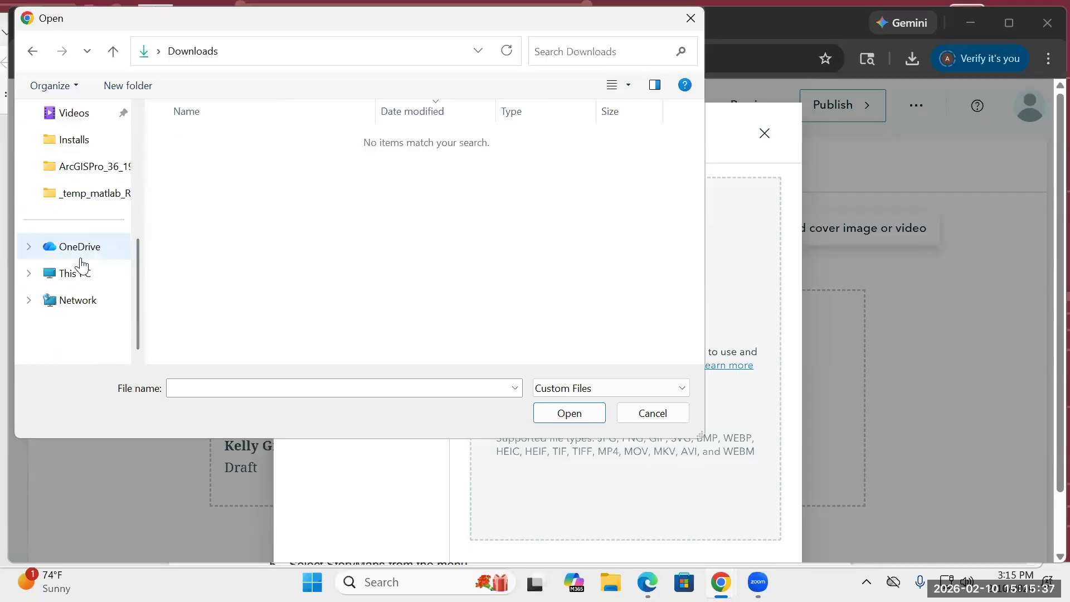
click(76, 282)
click(28, 273)
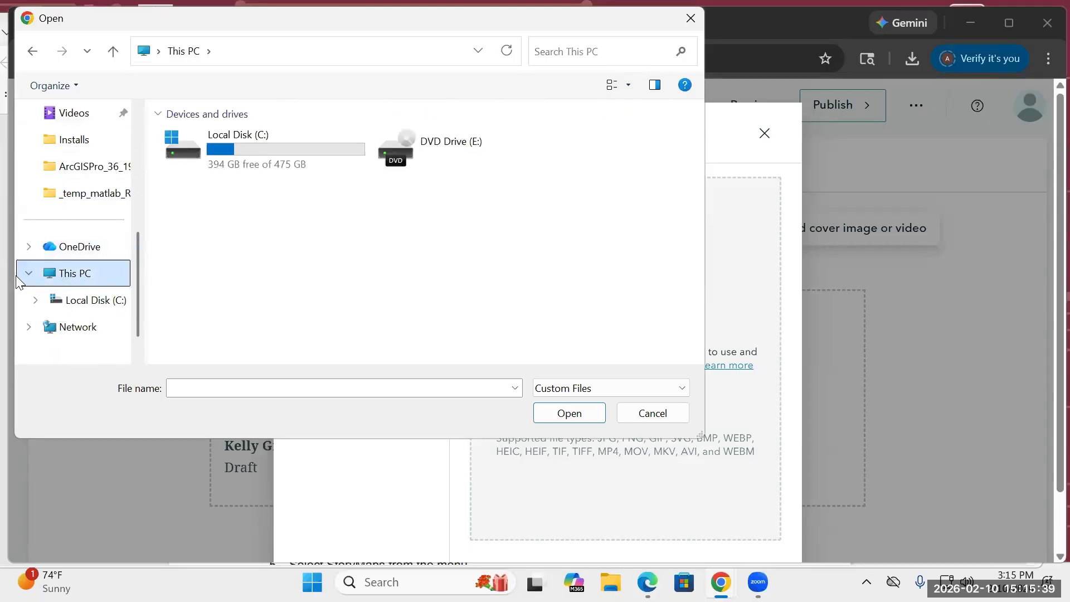
click(58, 248)
scroll(69, 255, up, 5)
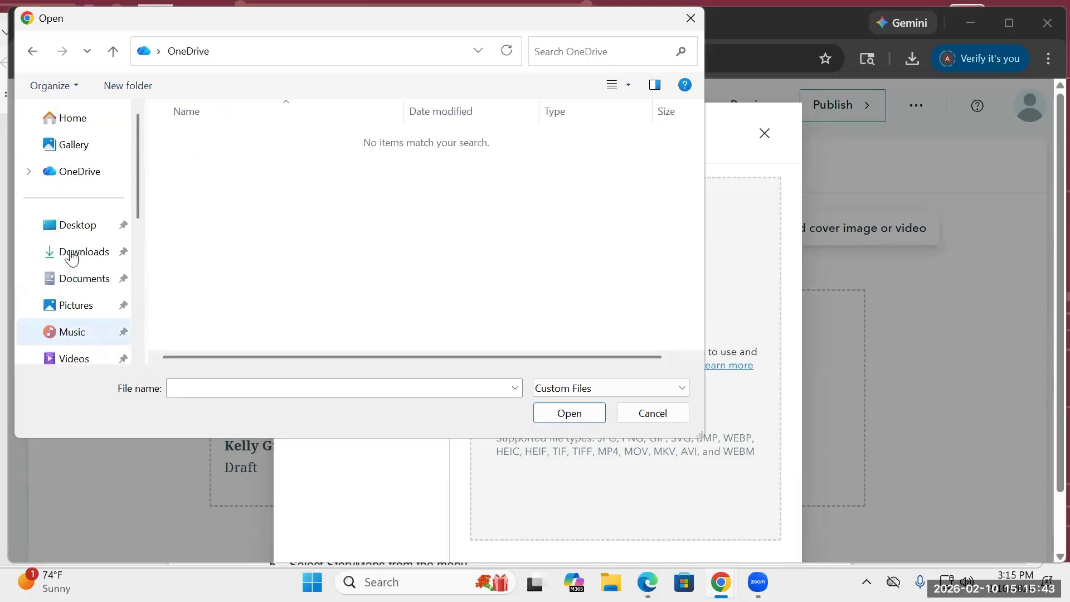
Step: Search Downloads again, the OneDrive entry and the Home quick access folders for the cover image
click(77, 256)
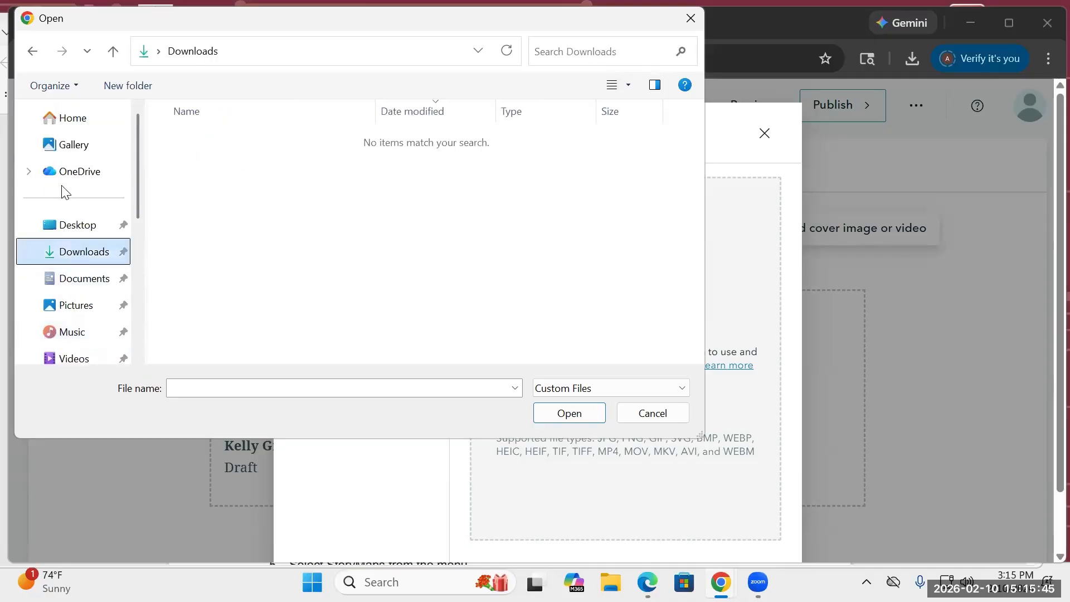
click(75, 175)
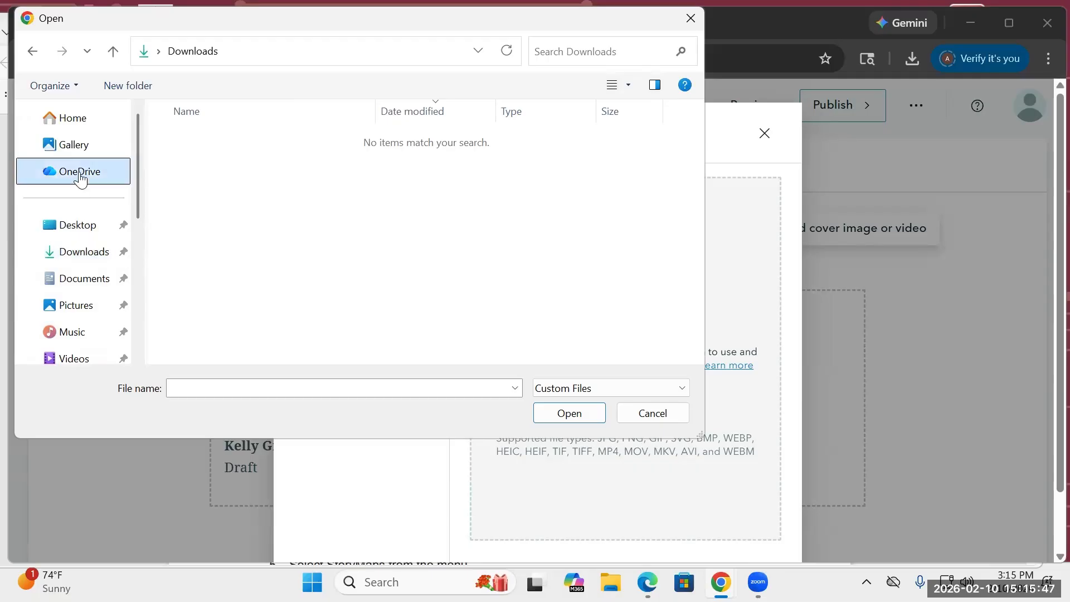
click(68, 118)
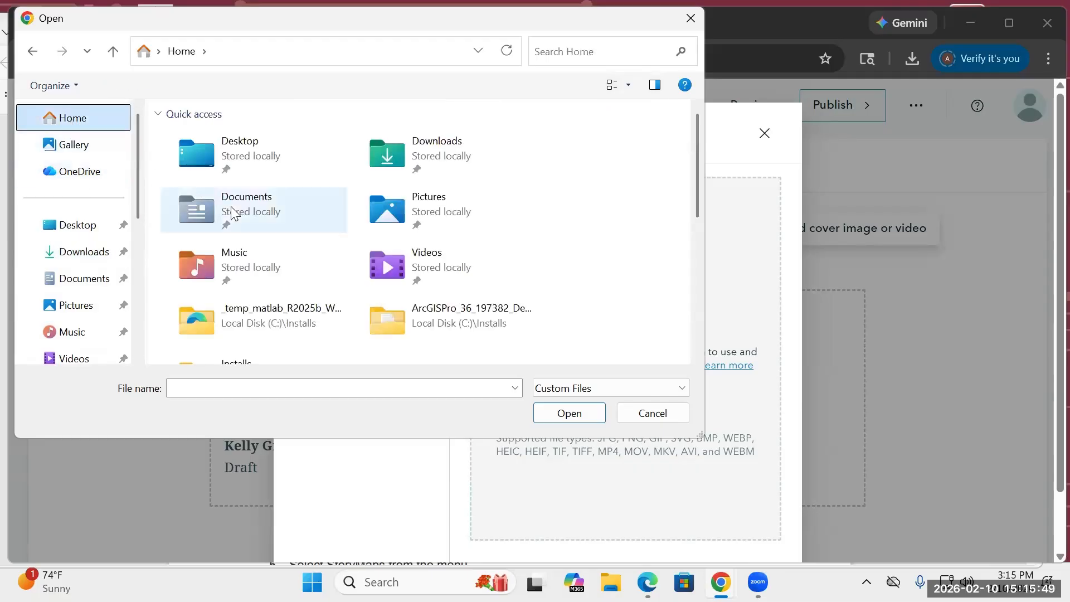
scroll(231, 206, down, 3)
scroll(231, 213, up, 3)
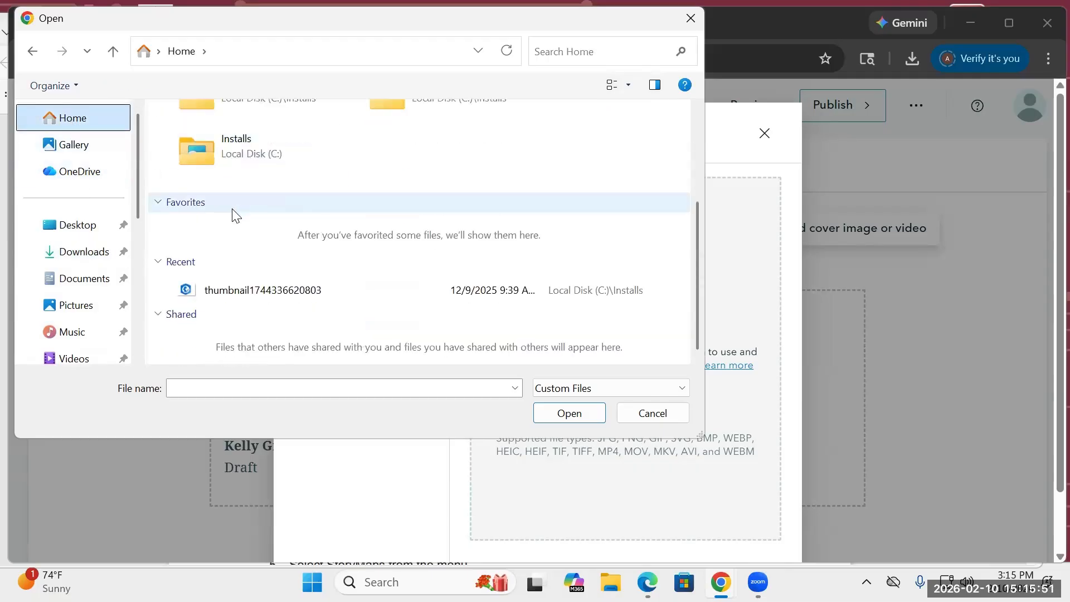
double_click(416, 167)
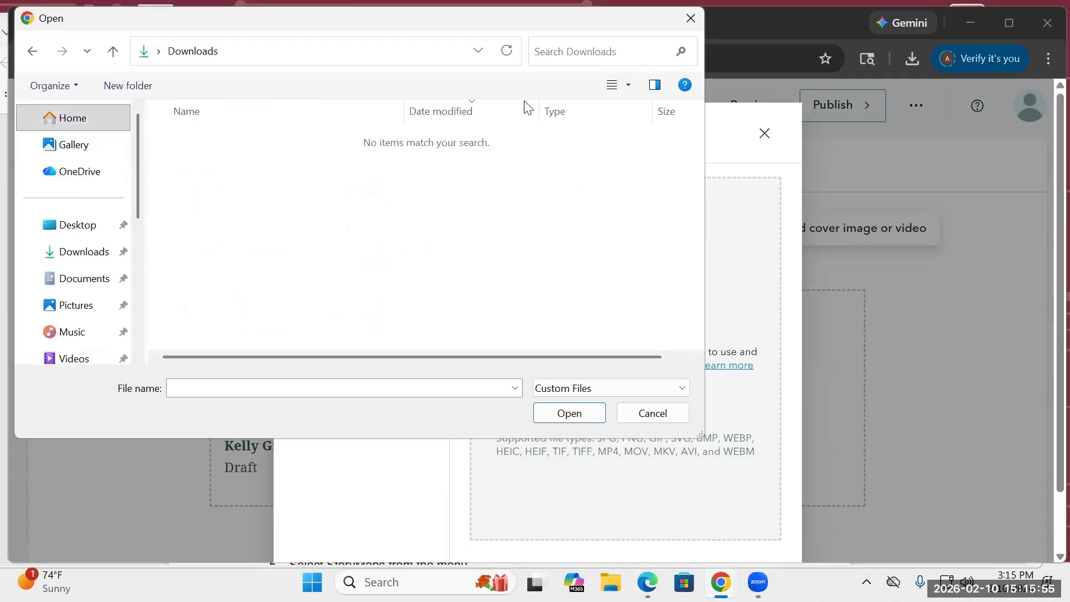
Step: Leave the upload dialog and extract the zipped OneDrive_1_2-10-2026 folder in Downloads to a folder of the same name using File Explorer
click(658, 413)
key(super+e)
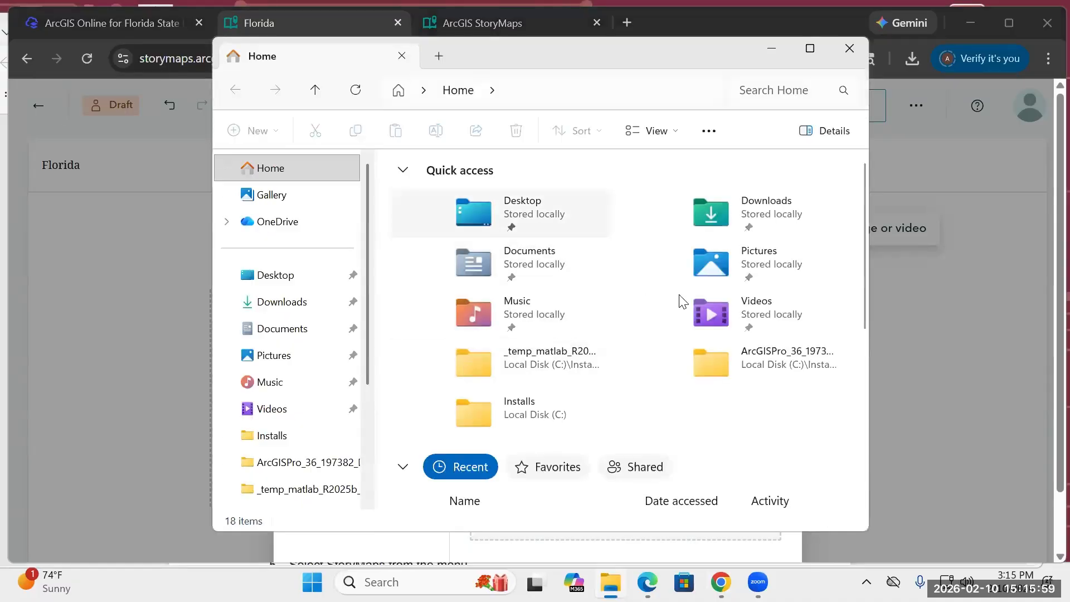
click(266, 311)
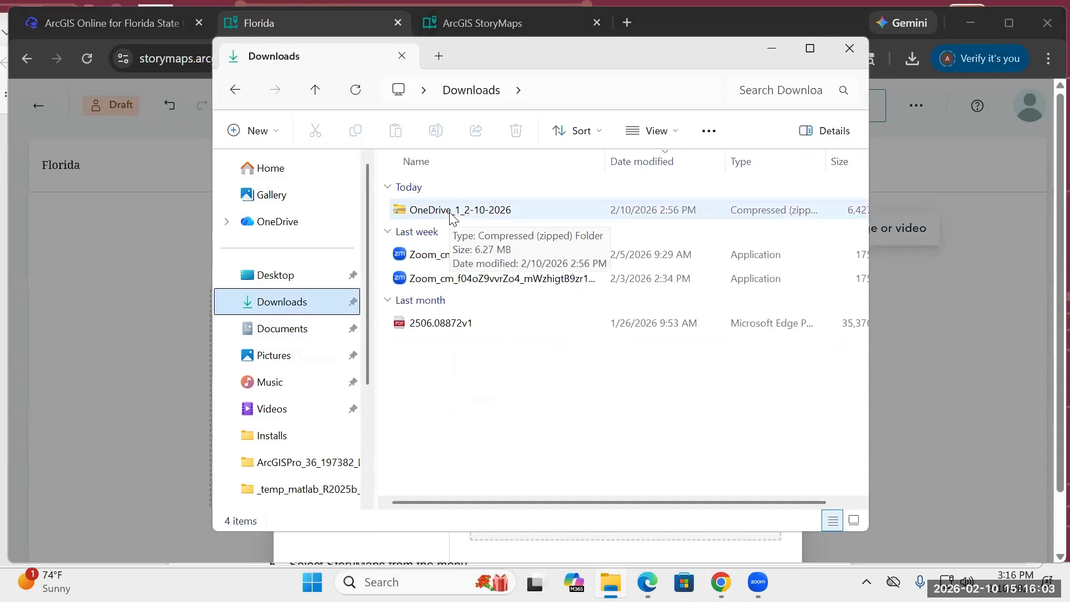
click(418, 213)
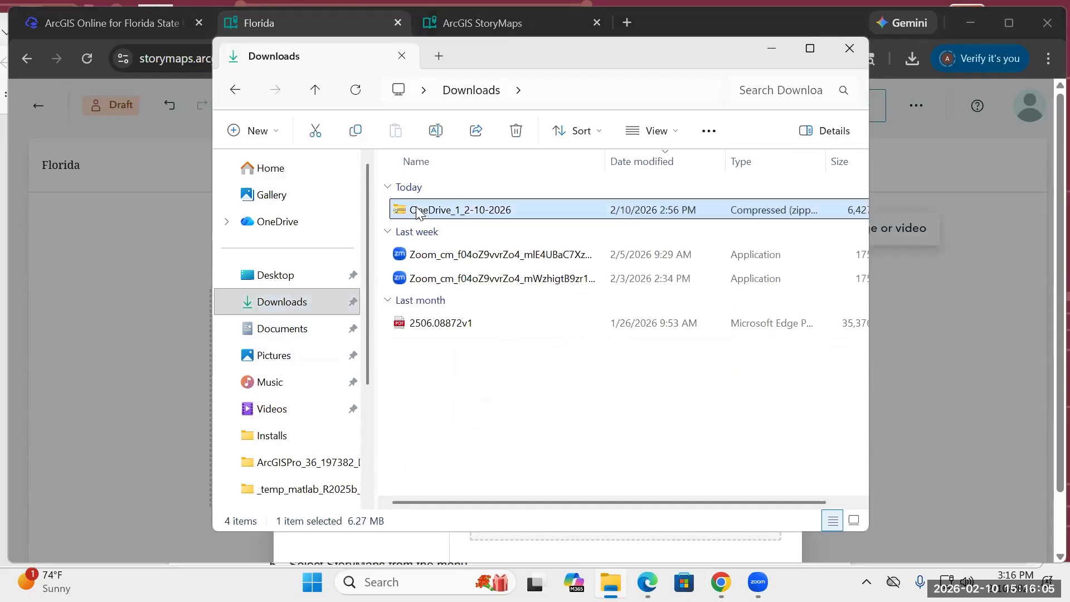
right_click(418, 213)
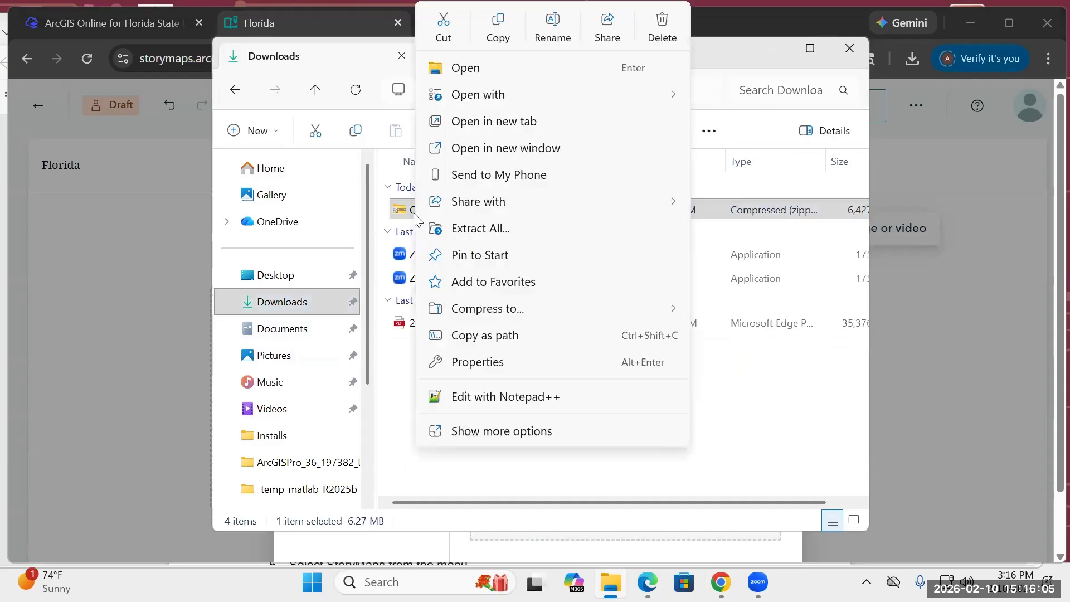
click(493, 230)
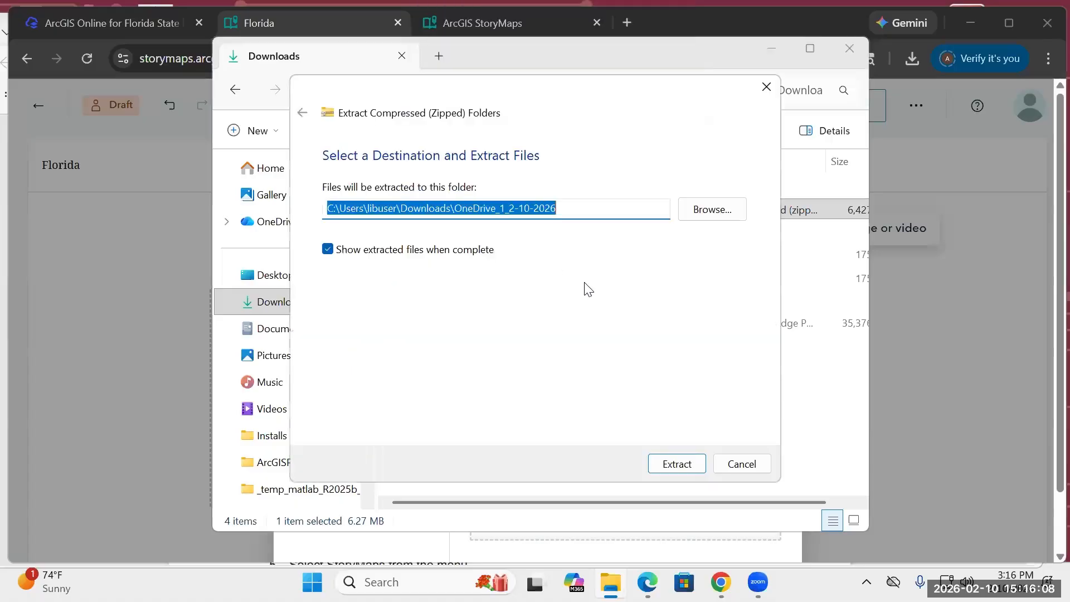
click(686, 466)
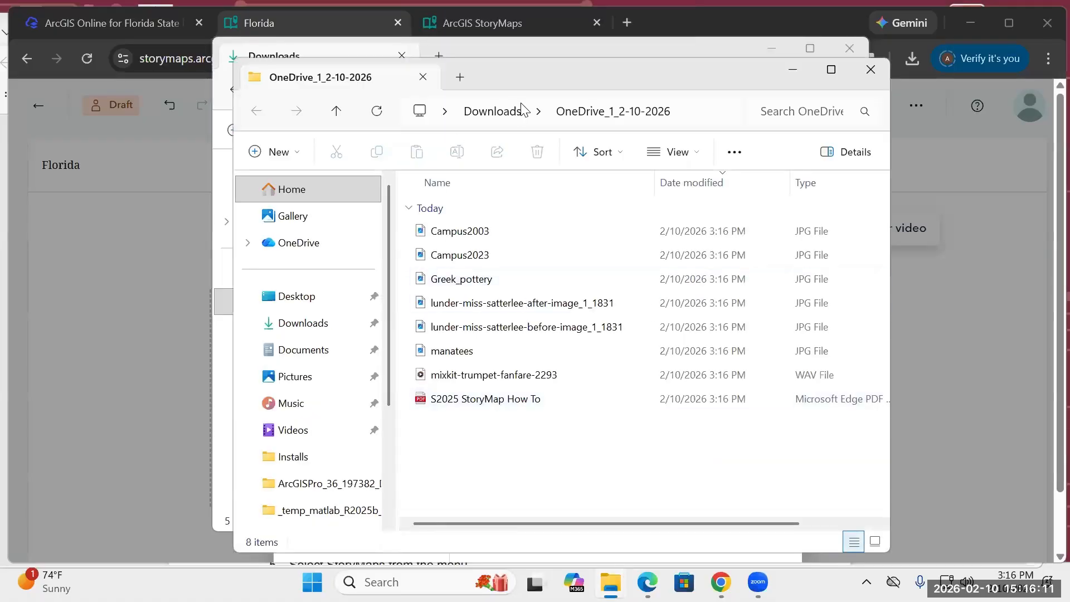
Step: Return to the story in Chrome and add manatees.jpg from the extracted OneDrive_1_2-10-2026 folder in Downloads as the cover image
click(181, 408)
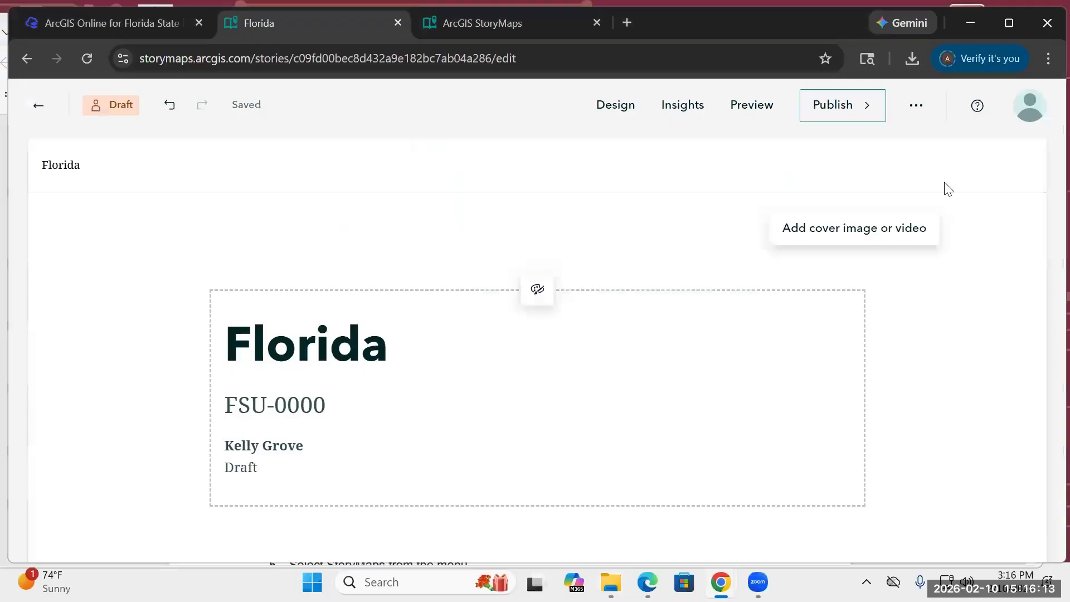
click(847, 238)
click(599, 409)
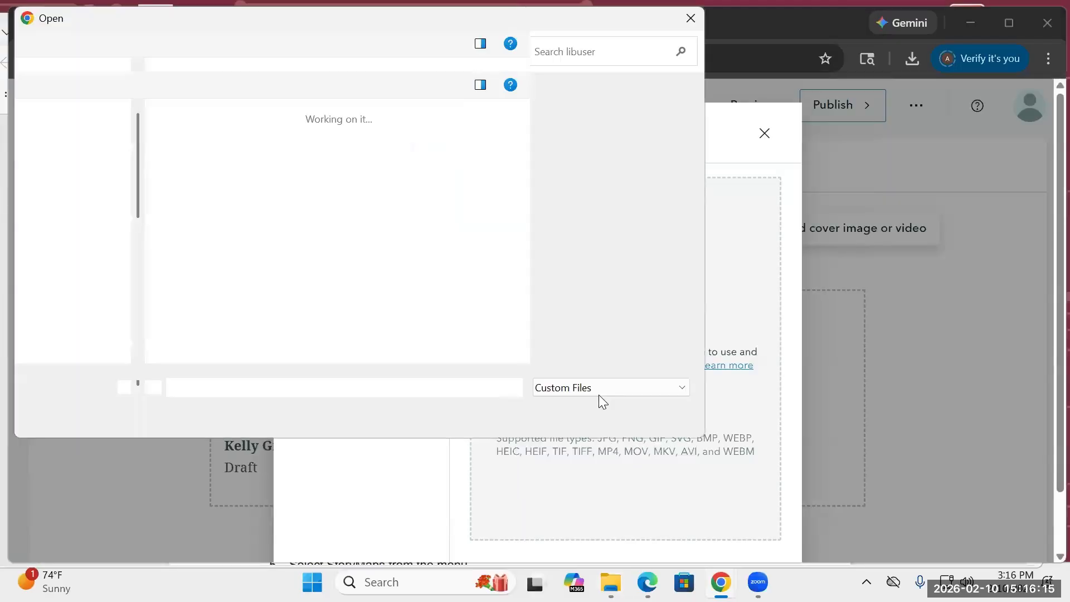
click(72, 253)
click(227, 164)
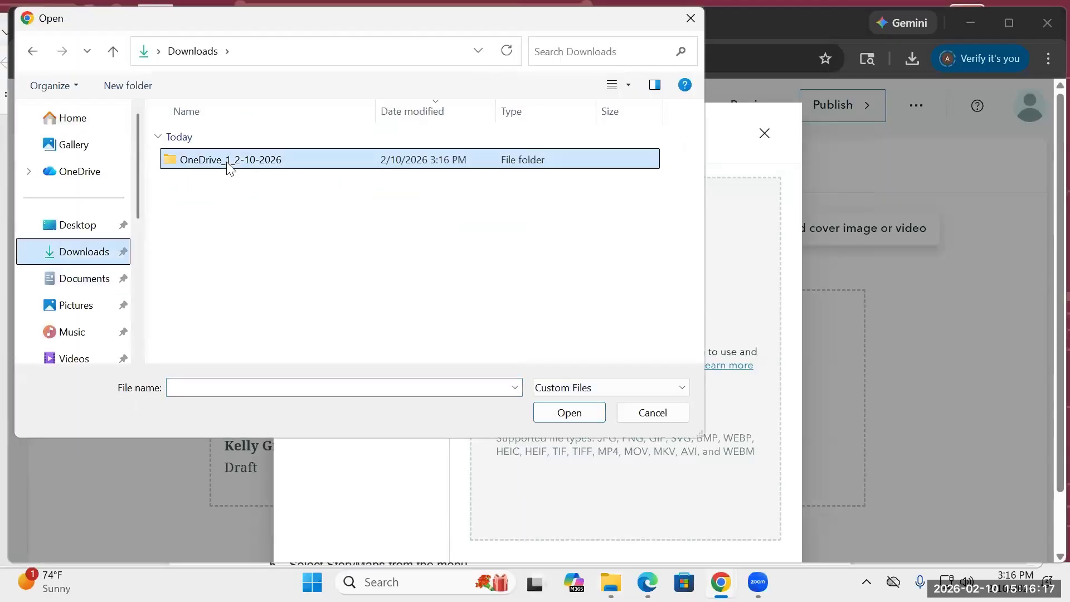
double_click(227, 161)
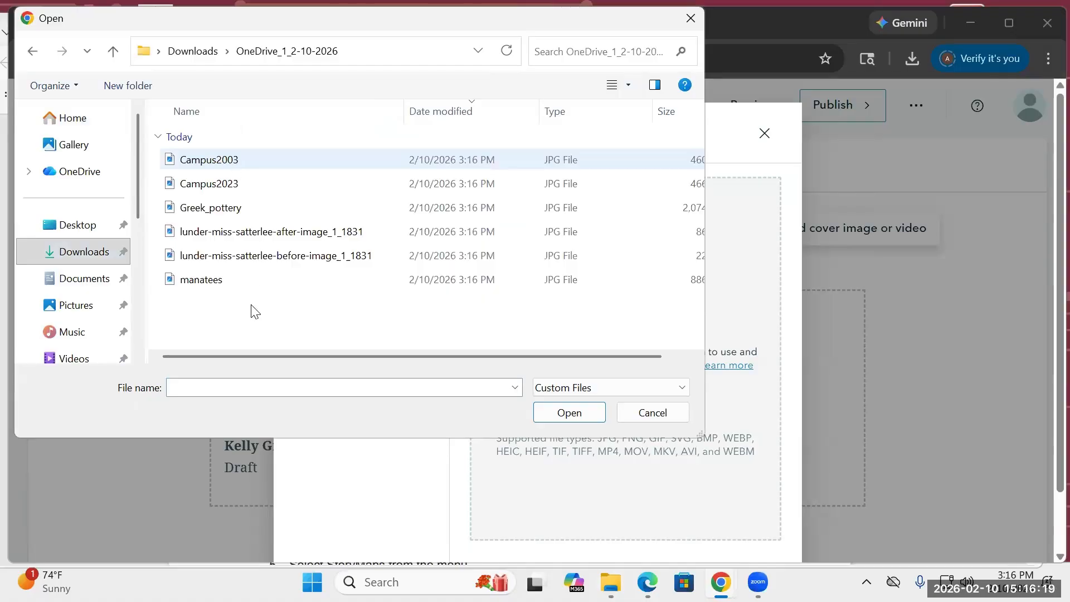
double_click(212, 286)
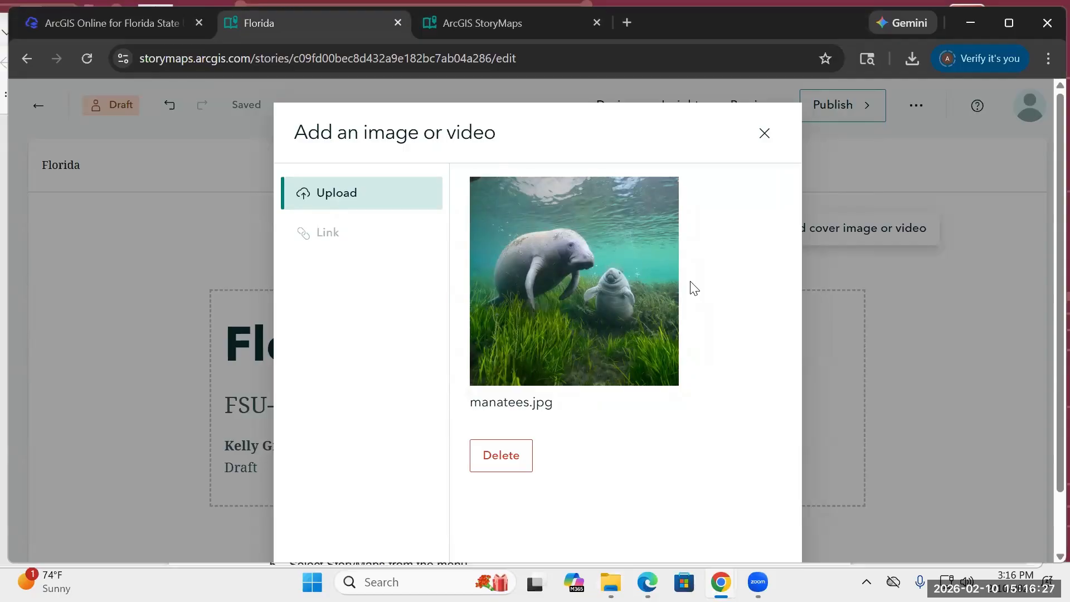
scroll(711, 323, down, 2)
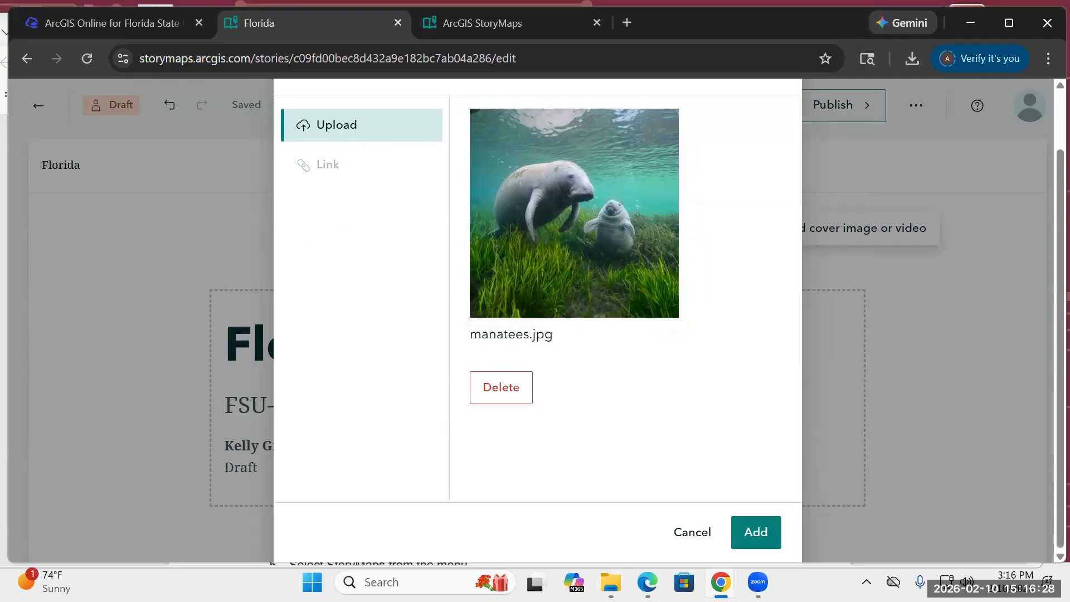
click(755, 536)
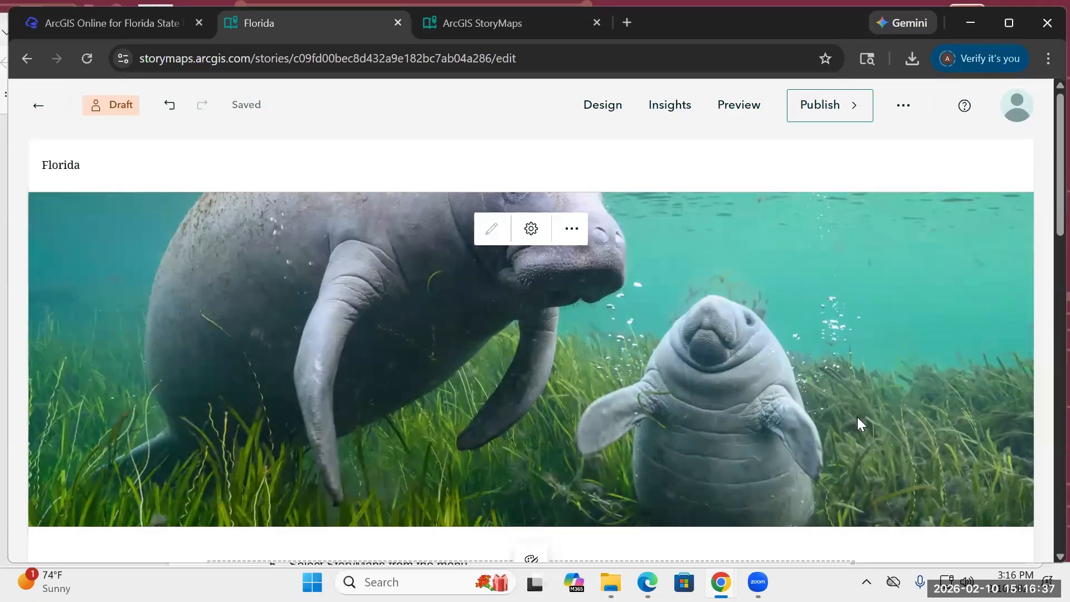
Step: Review the cover, set the cover image's focal point just above the larger manatee's head, and save the image options
scroll(855, 413, down, 1)
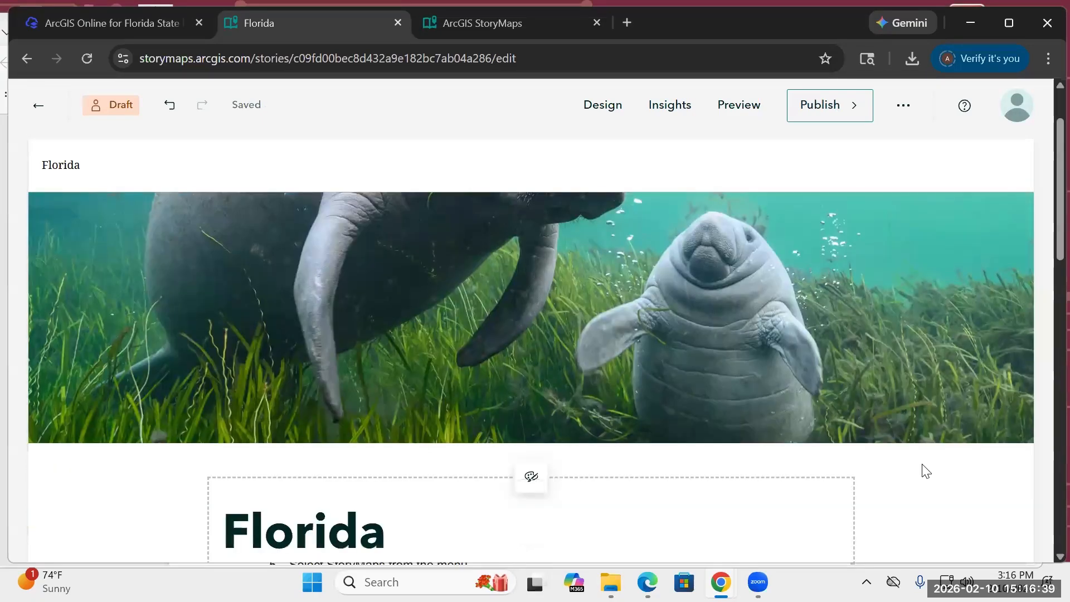
scroll(925, 471, down, 2)
scroll(923, 470, down, 1)
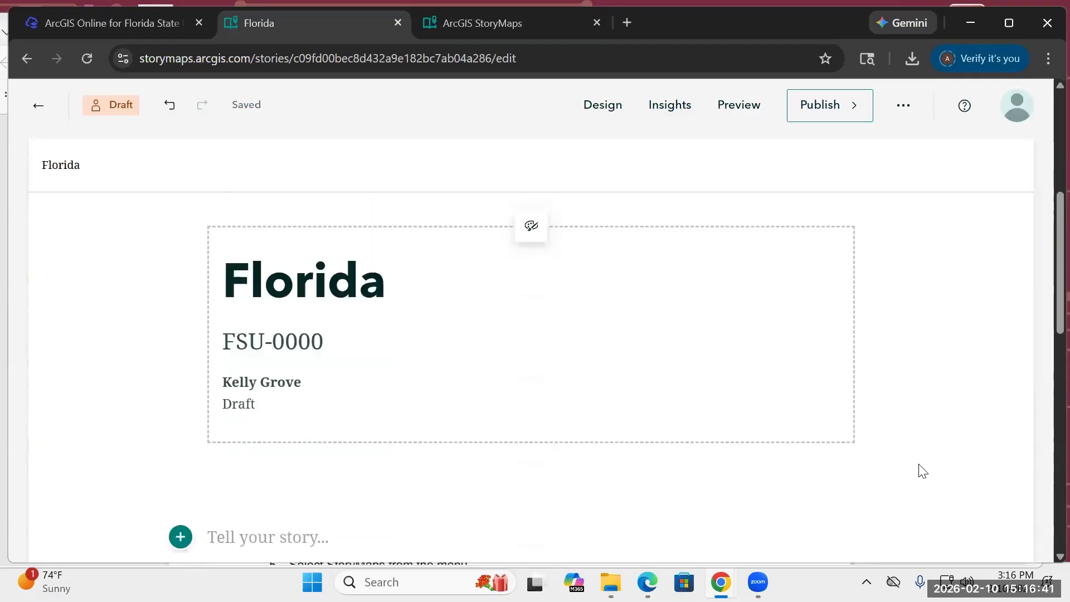
scroll(922, 471, up, 4)
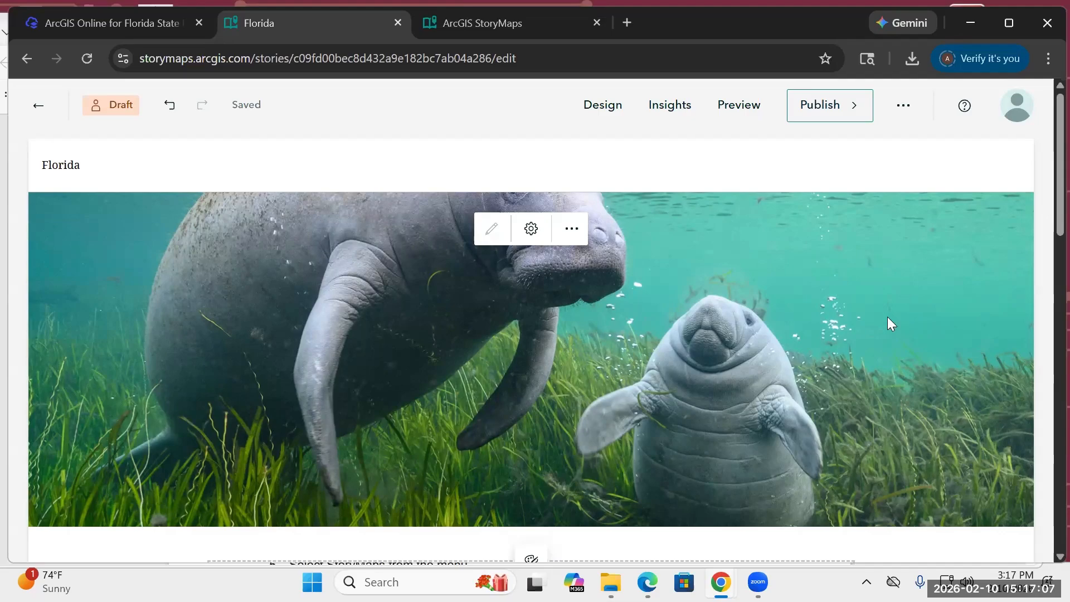
click(530, 230)
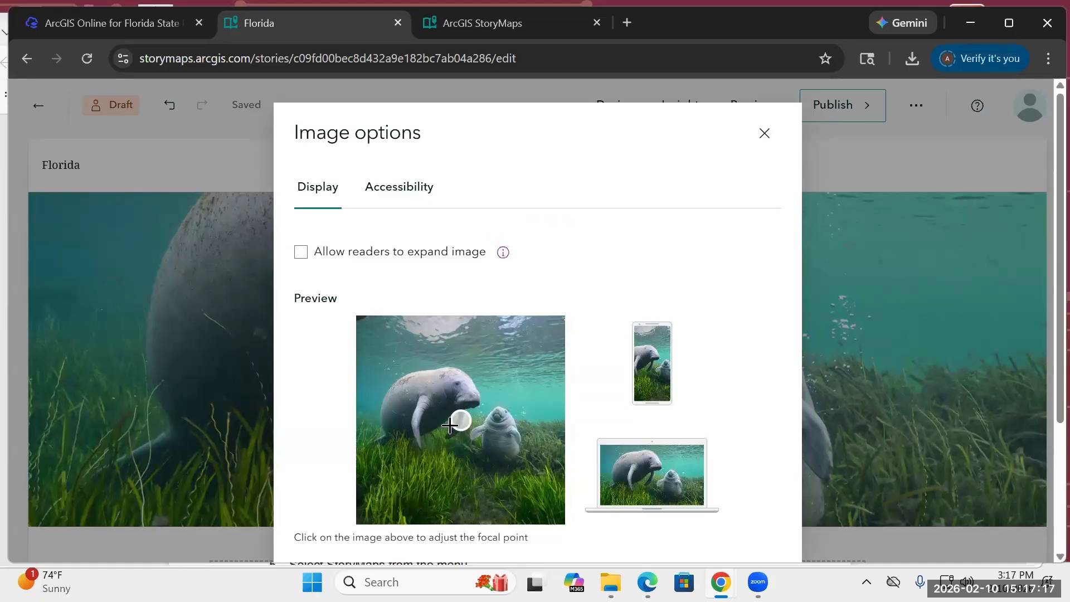
click(456, 363)
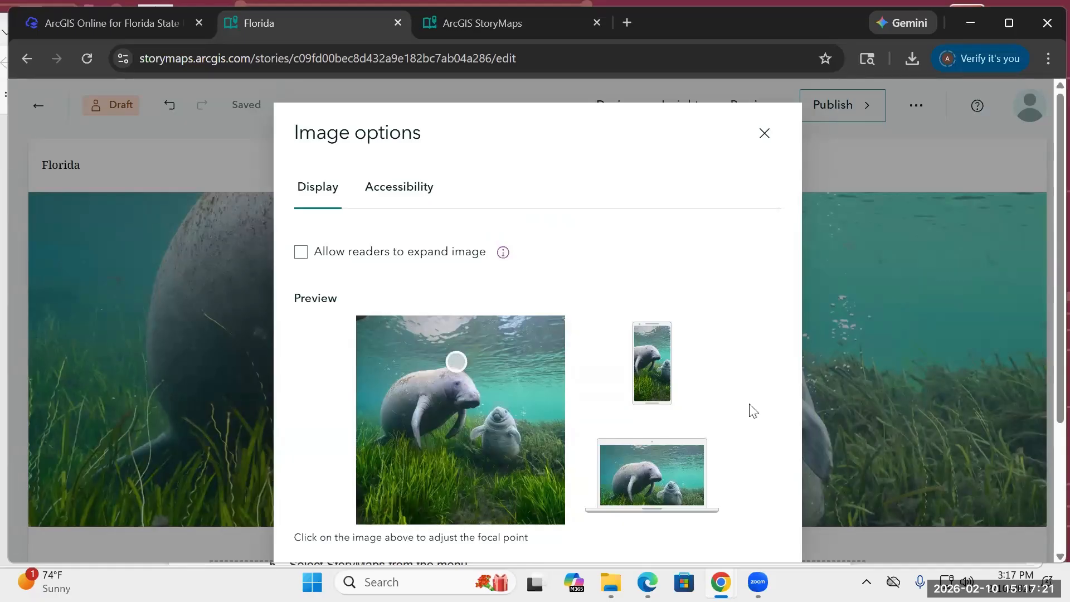
scroll(749, 410, down, 5)
click(754, 544)
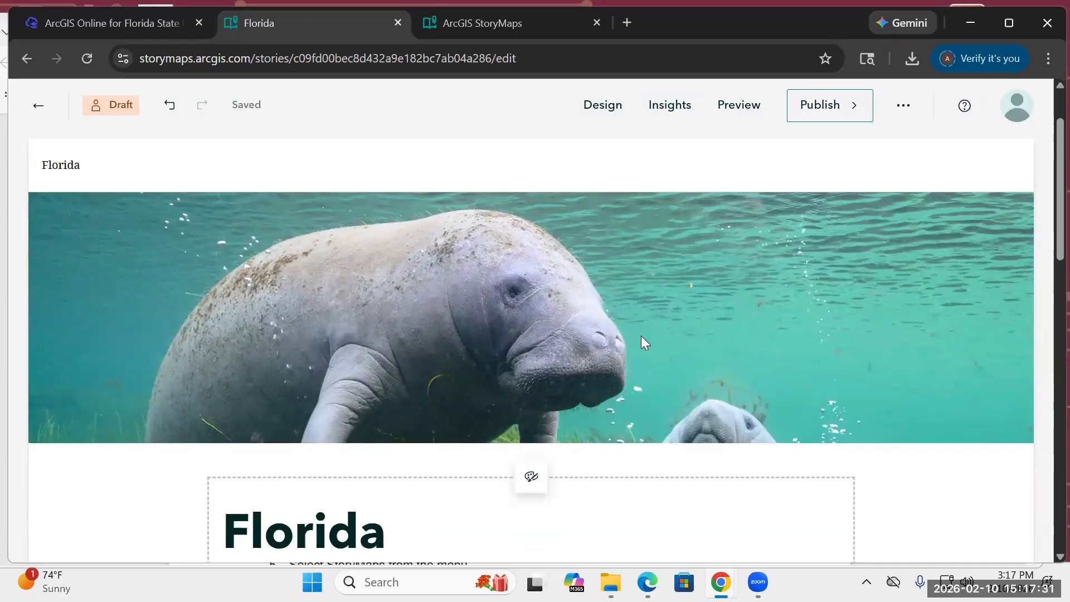
Step: Try the other cover layouts and apply the full-image layout with the title over the picture, closing the design settings
click(613, 111)
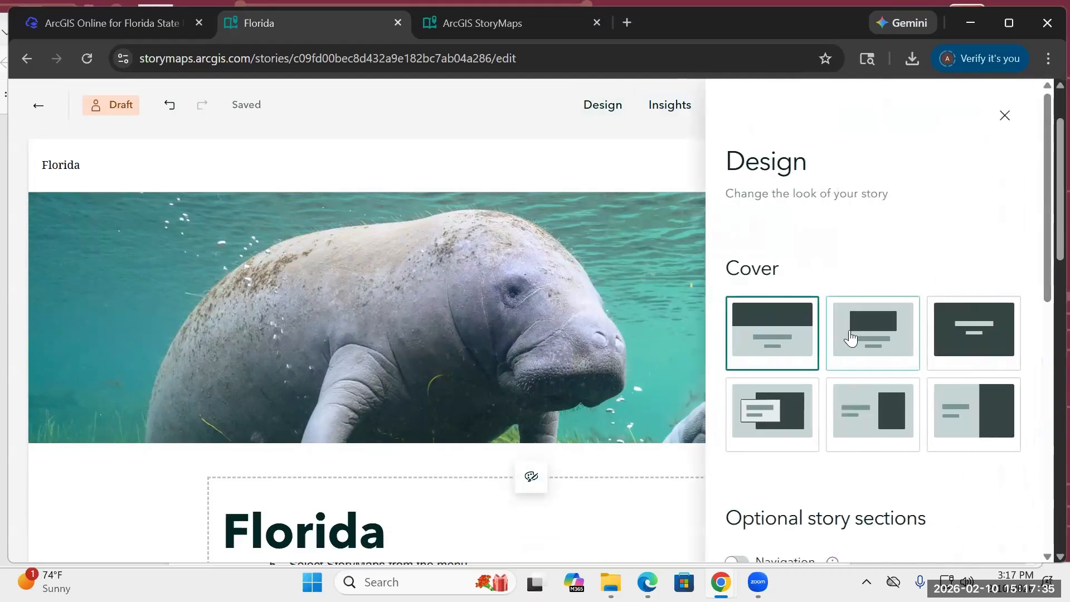
click(864, 342)
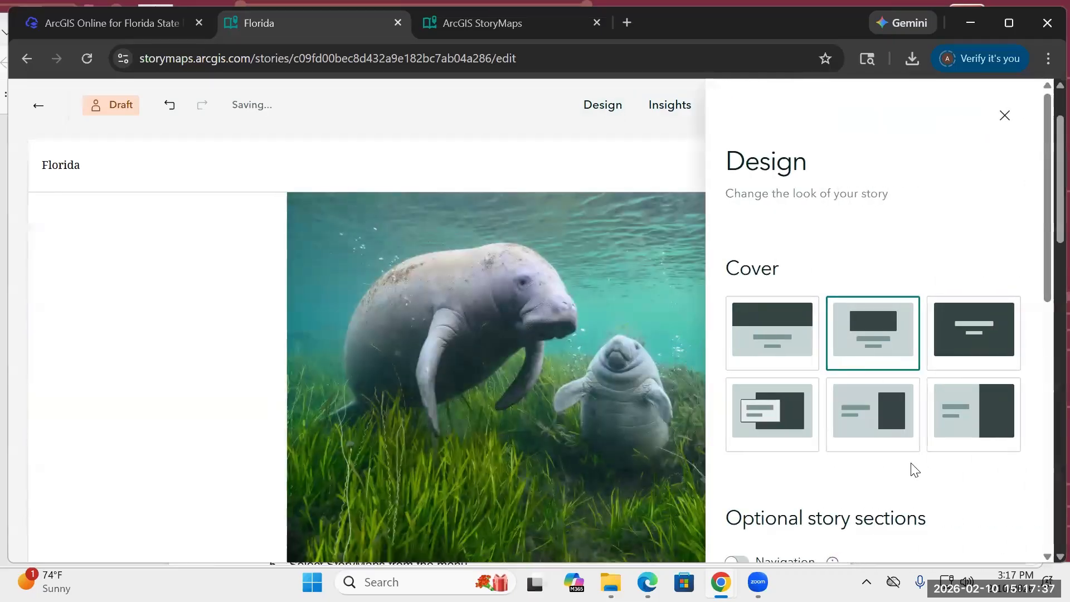
scroll(207, 340, down, 3)
click(960, 343)
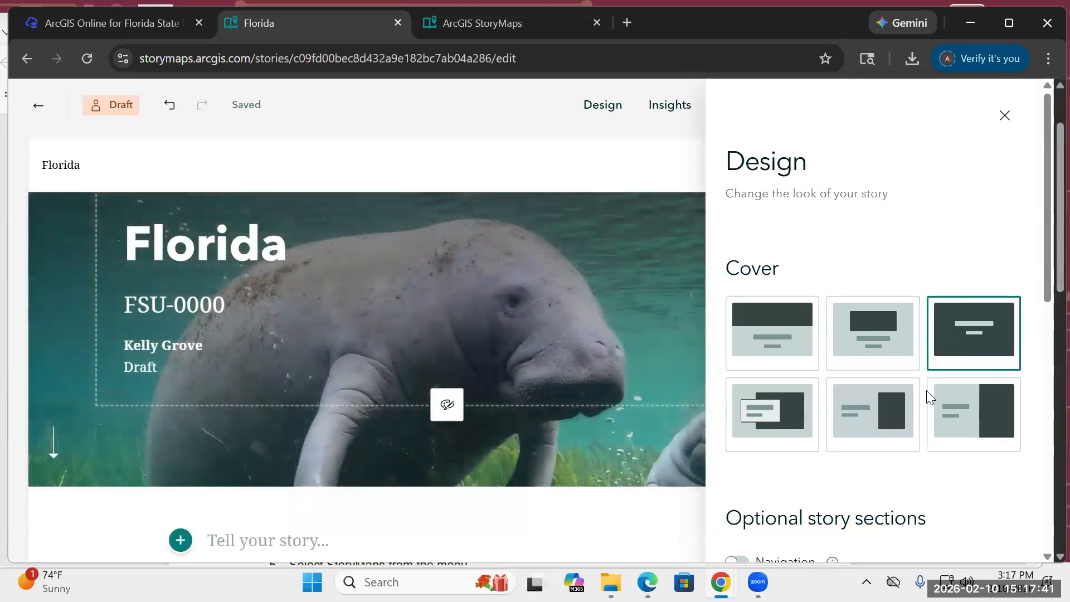
click(768, 424)
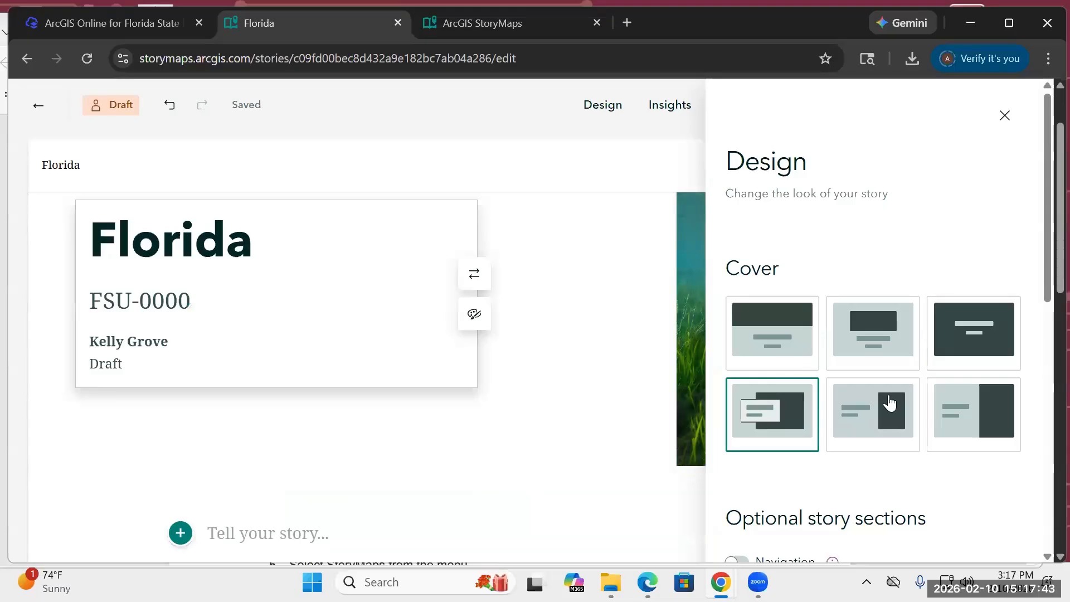
click(879, 425)
click(997, 424)
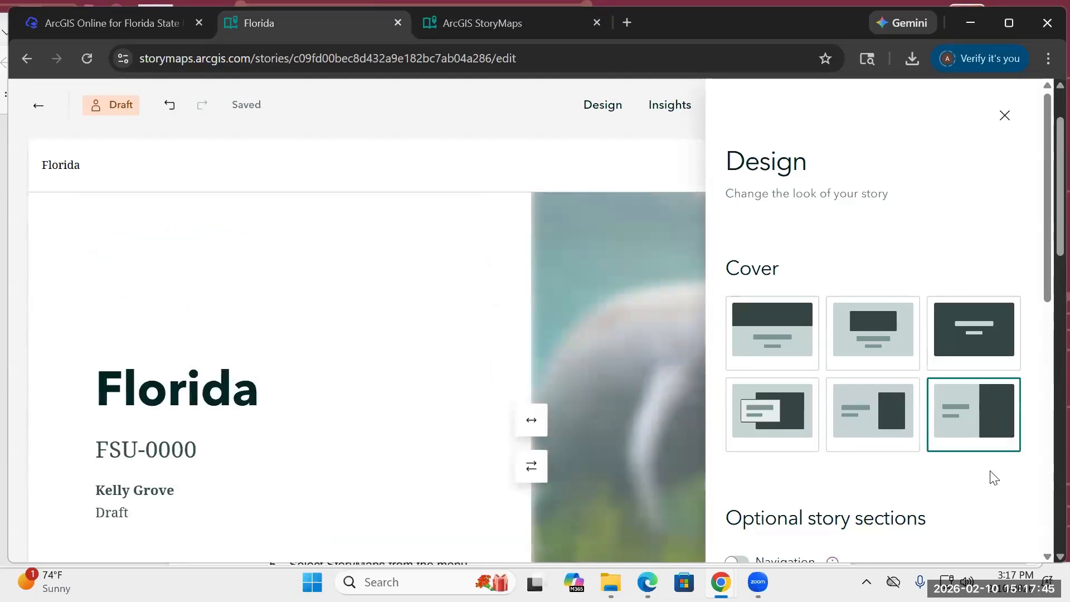
click(995, 333)
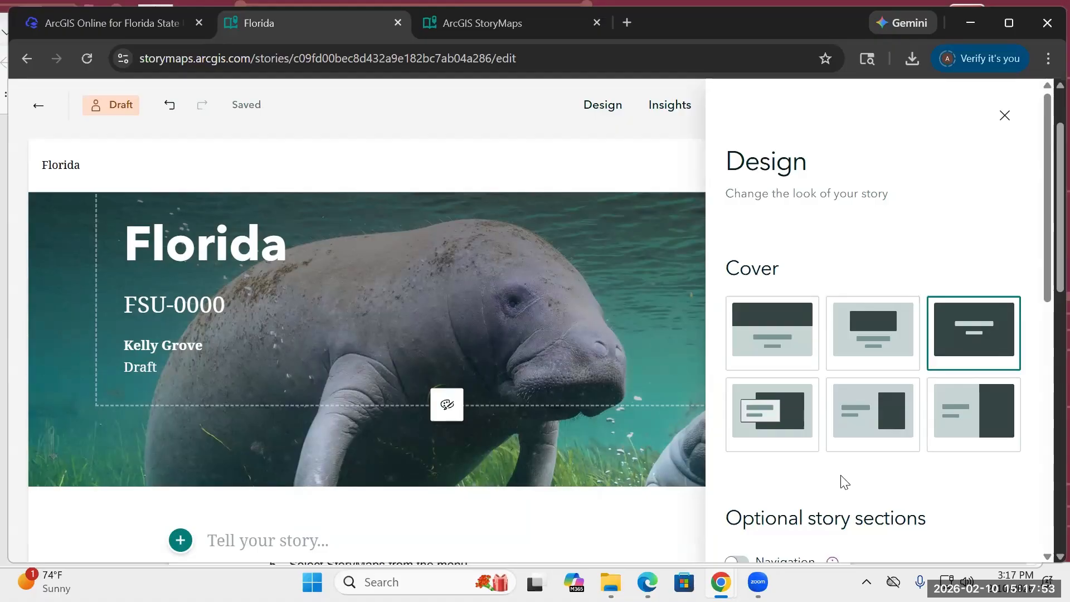
click(1004, 116)
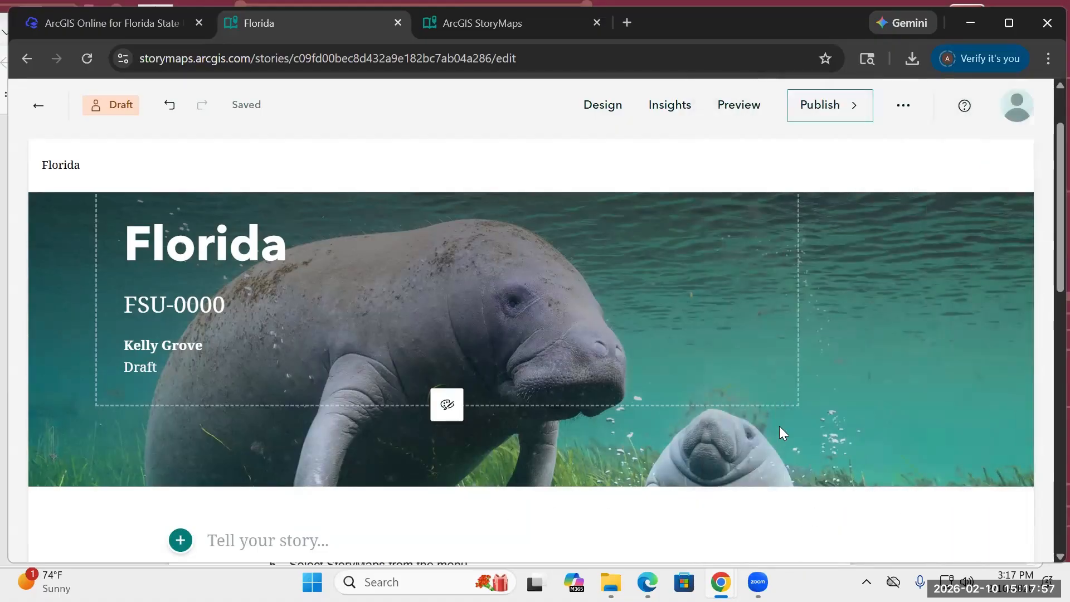
Step: Move the cover image's focal point down to the larger manatee's snout and save the image options
click(618, 305)
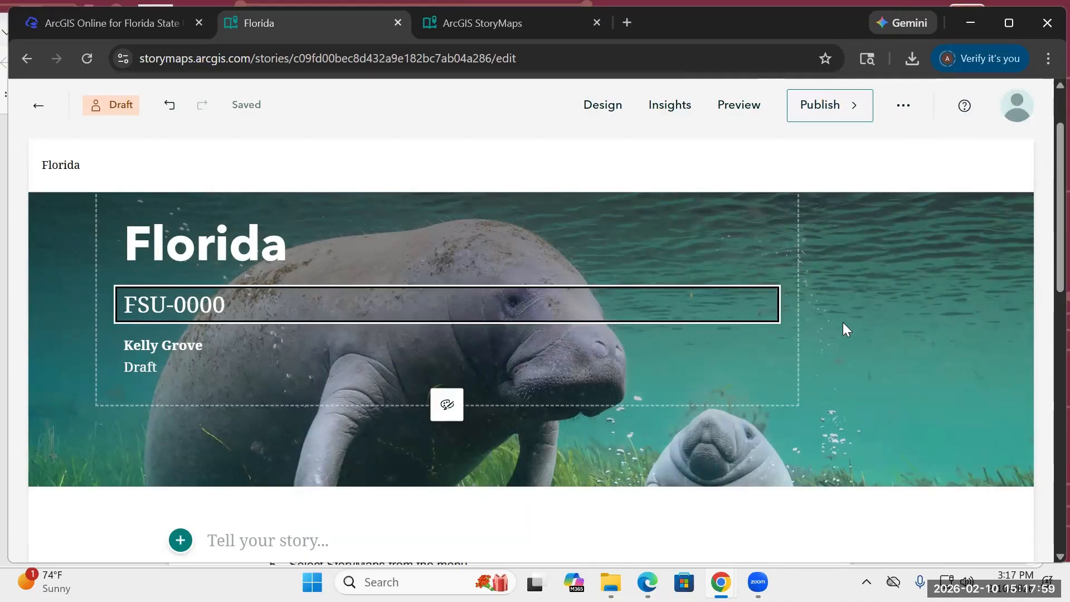
click(839, 338)
click(531, 229)
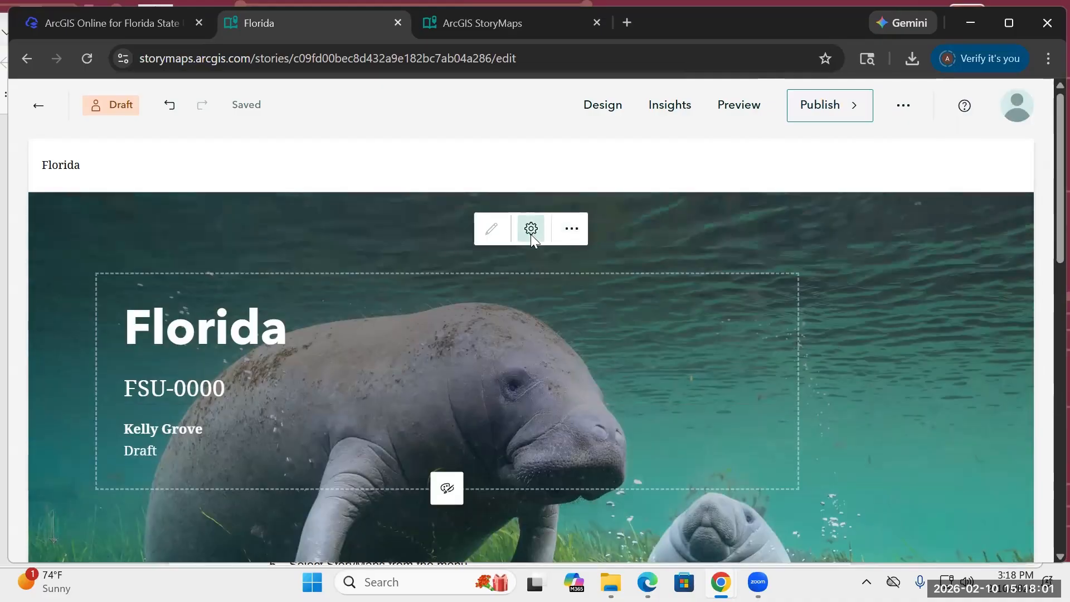
click(467, 400)
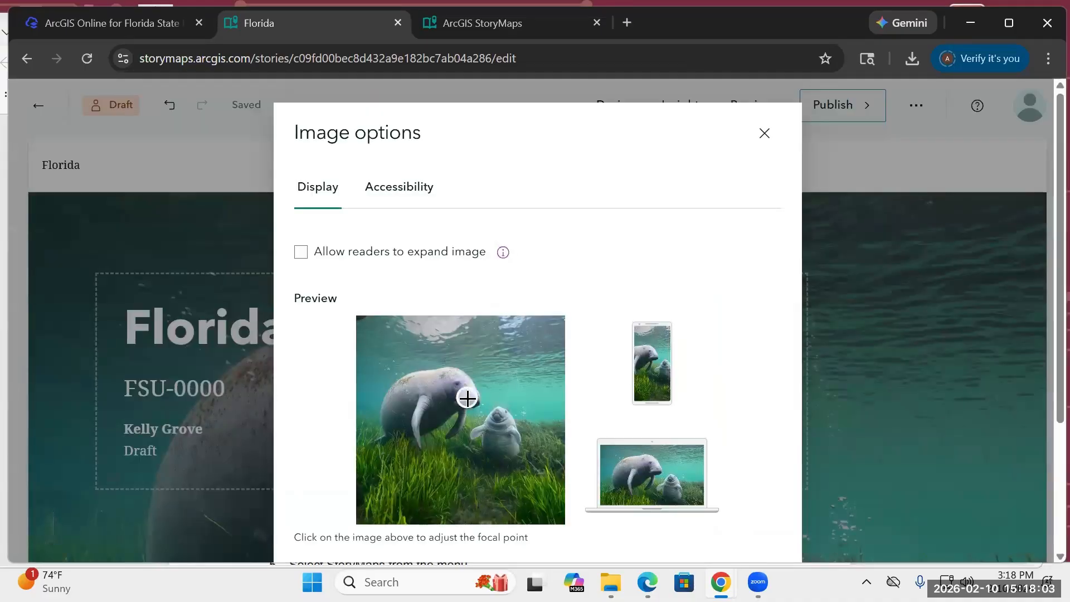
scroll(700, 409, down, 2)
scroll(681, 478, down, 2)
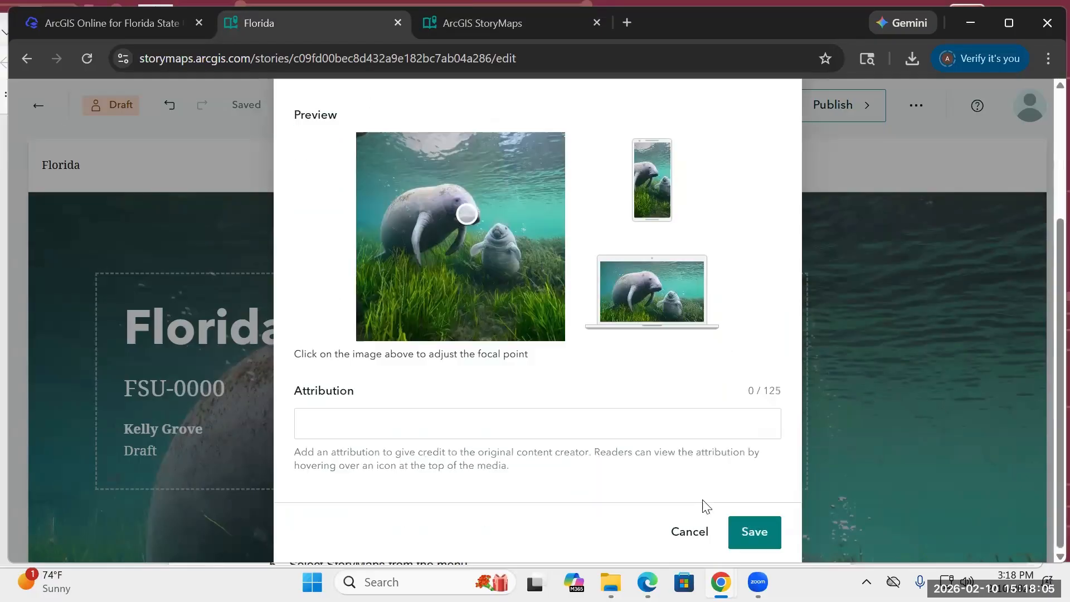
click(771, 538)
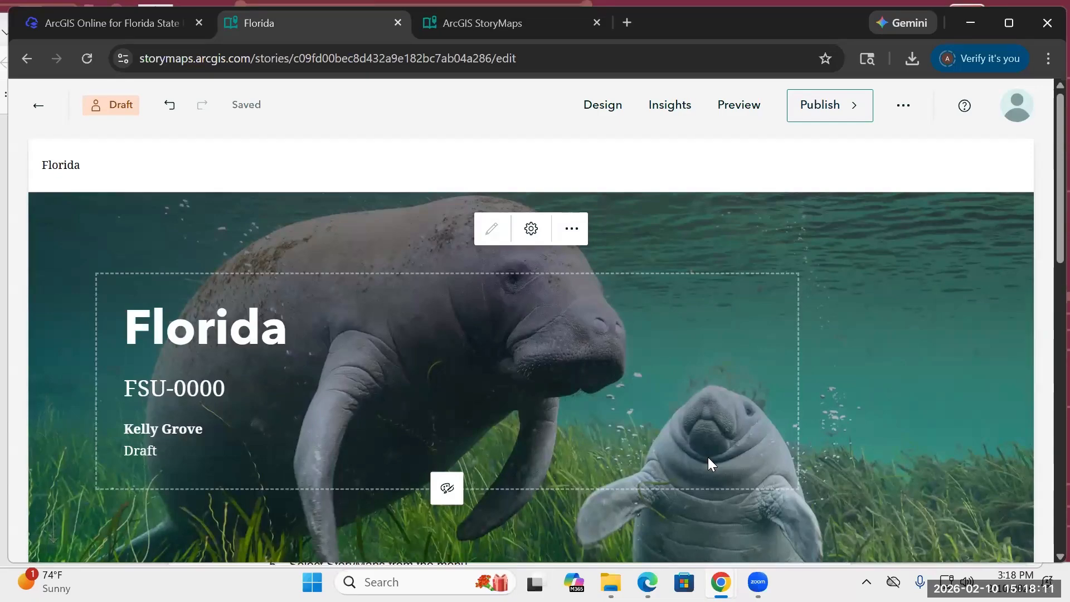
Step: Turn on the optional Navigation section in the story's design settings and check its information note
click(590, 105)
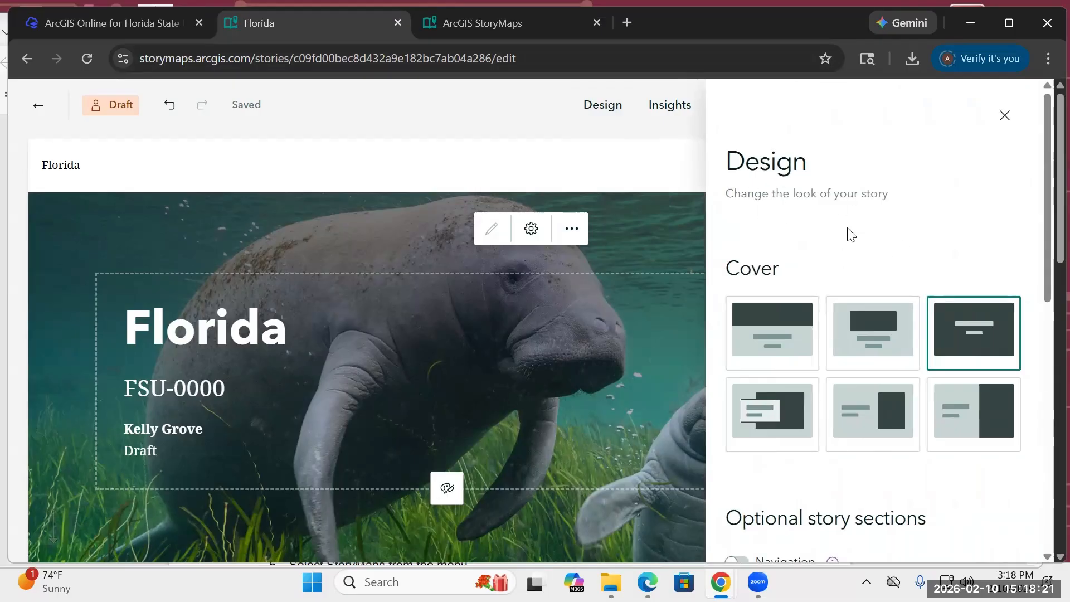
scroll(851, 234, down, 5)
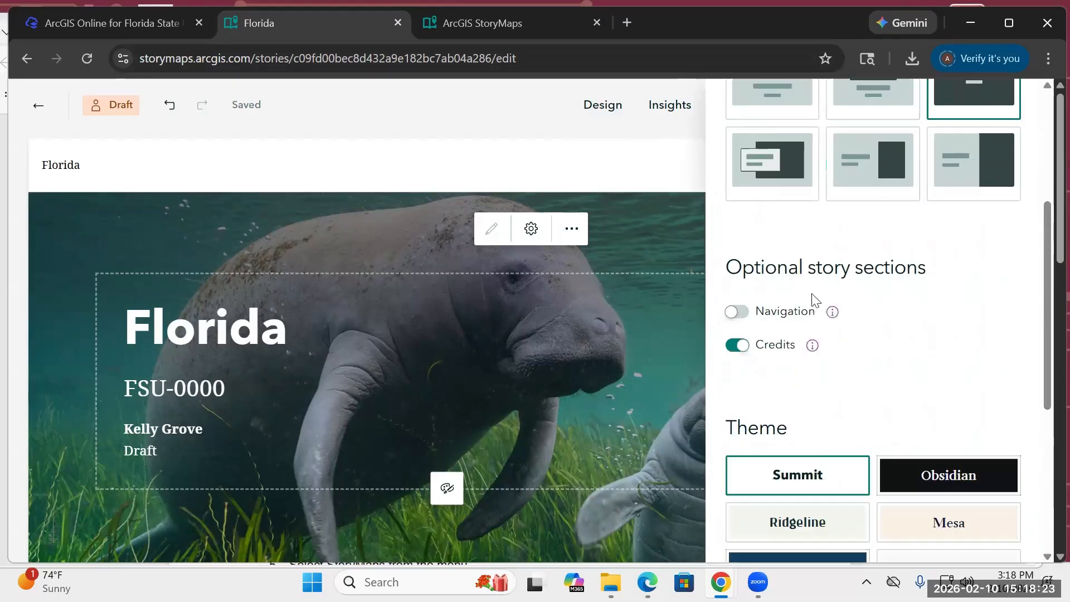
click(734, 314)
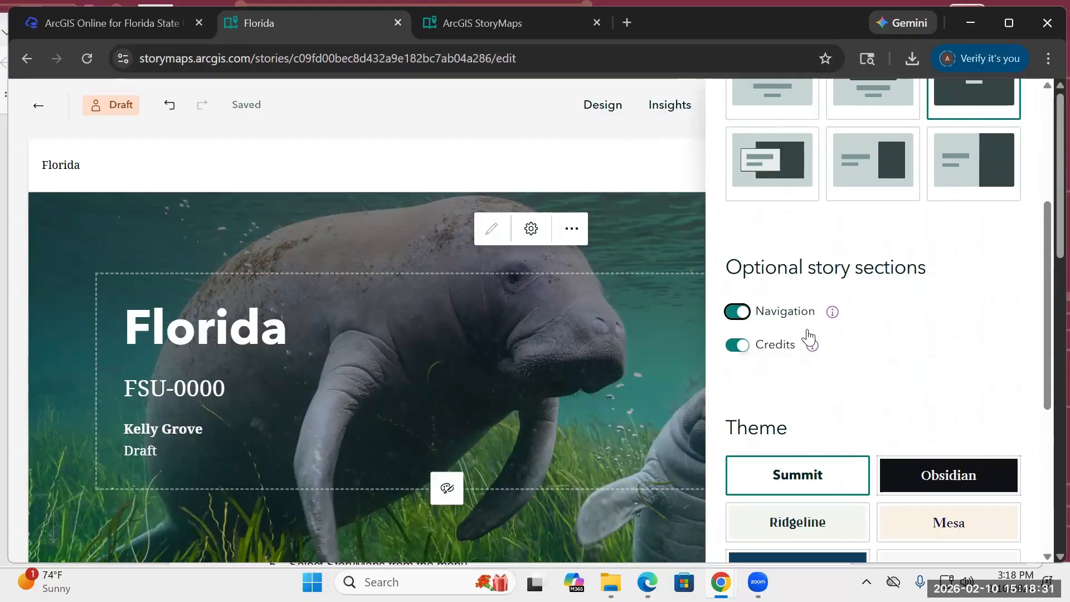
mouse_move(833, 313)
Step: Try the other story themes, apply the Slate theme, and close the design settings
scroll(926, 303, down, 3)
click(921, 315)
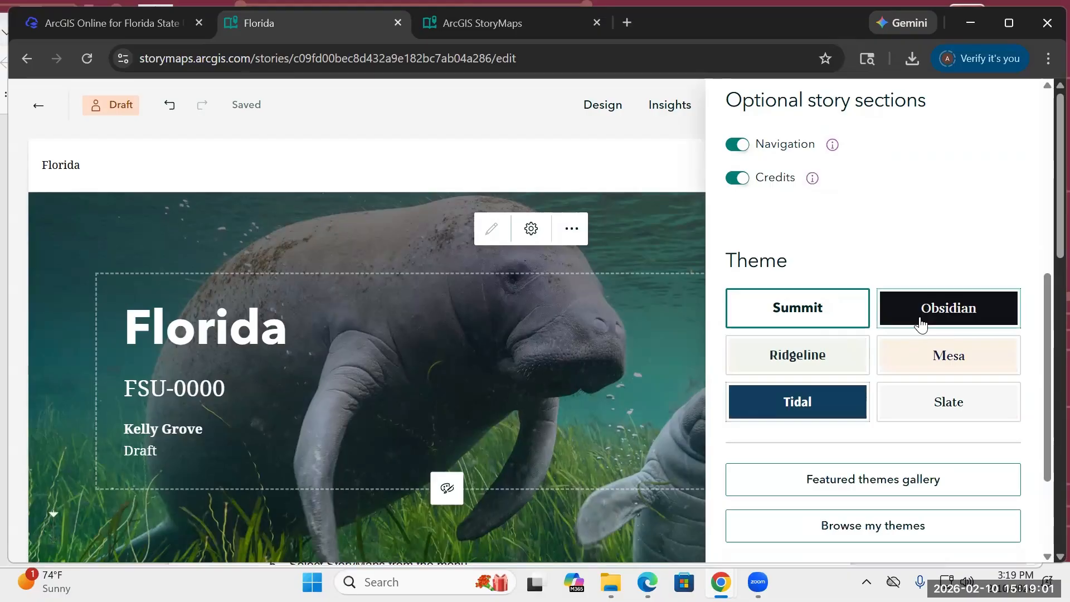
click(838, 368)
click(828, 401)
click(949, 425)
click(914, 370)
click(912, 401)
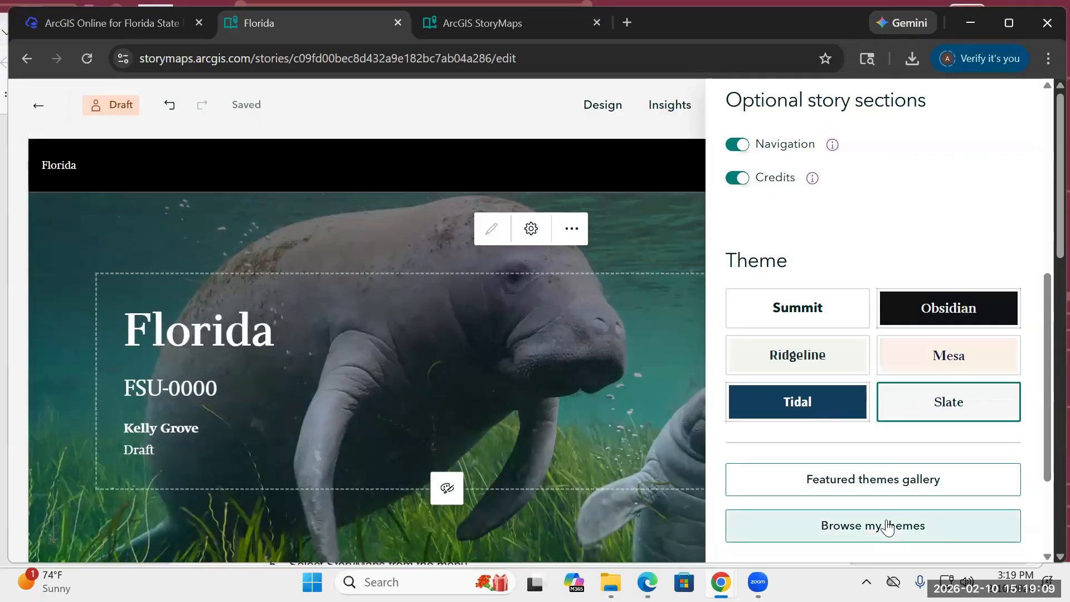
scroll(888, 523, down, 3)
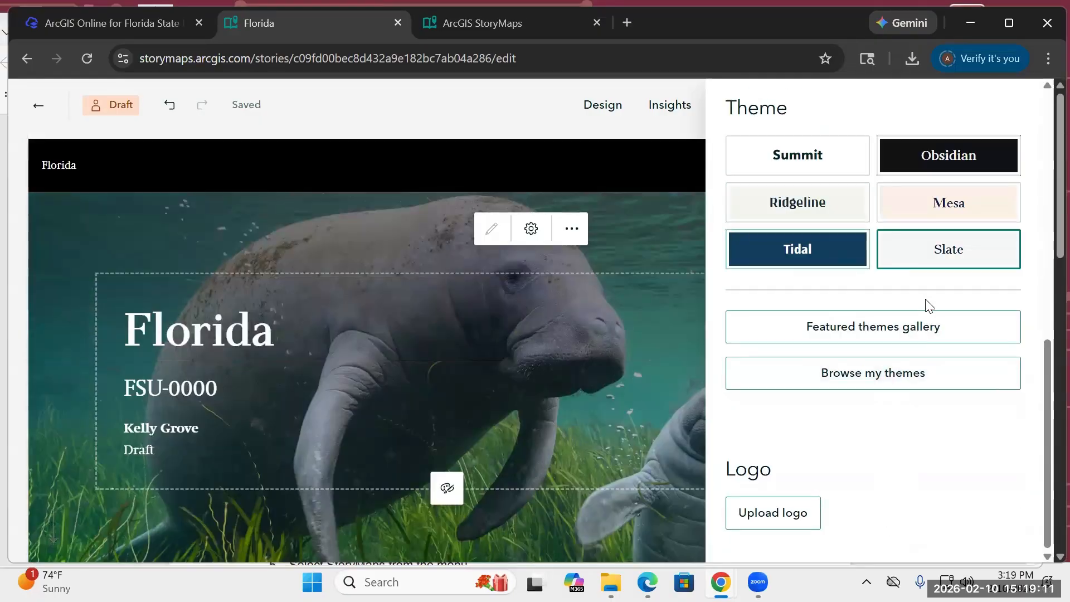
scroll(924, 306, up, 3)
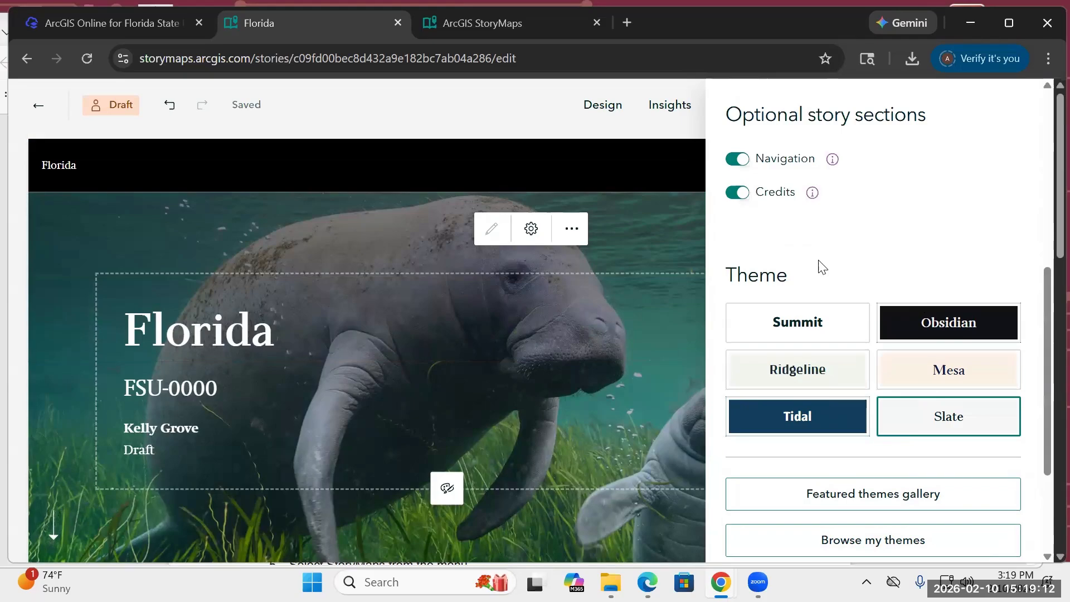
click(656, 278)
Step: Try the cover title panel at the center and right, return it to the left, and apply the transparent panel with dark text
scroll(880, 303, down, 5)
scroll(883, 308, up, 5)
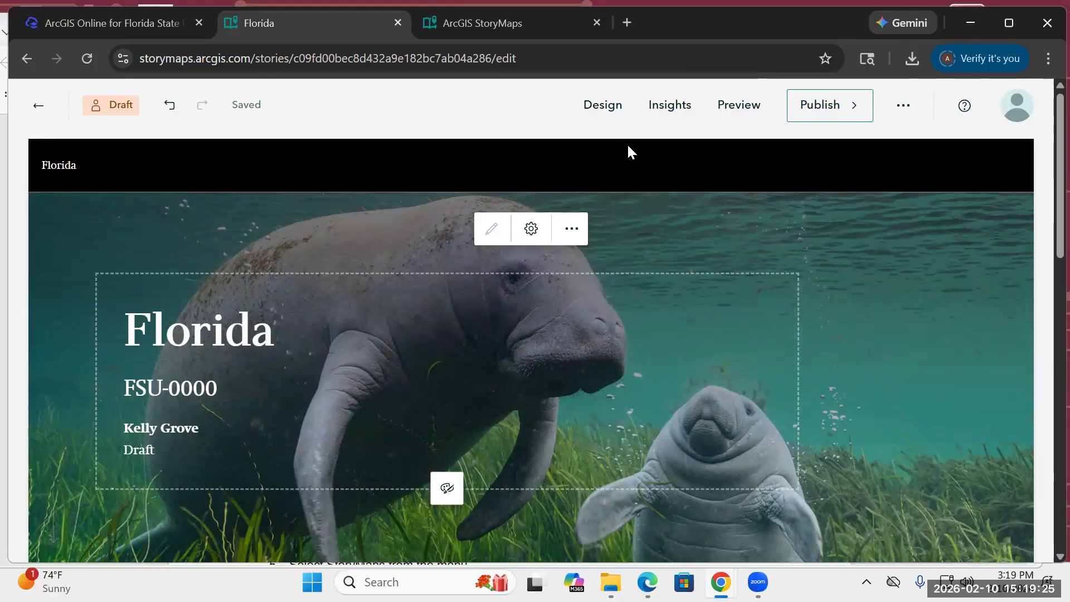
scroll(651, 300, down, 2)
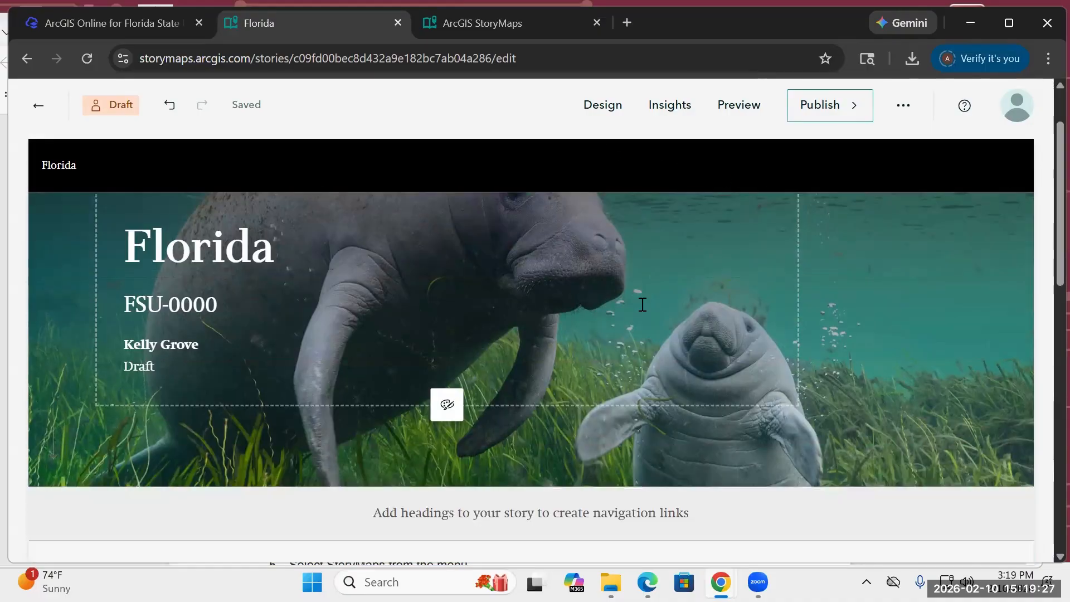
scroll(472, 439, up, 2)
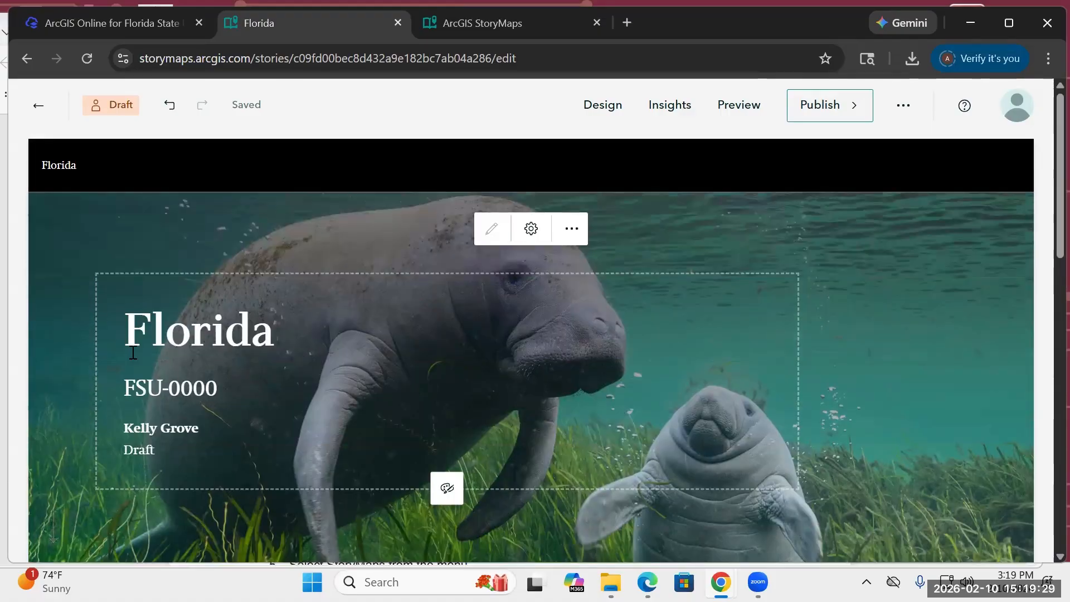
click(446, 491)
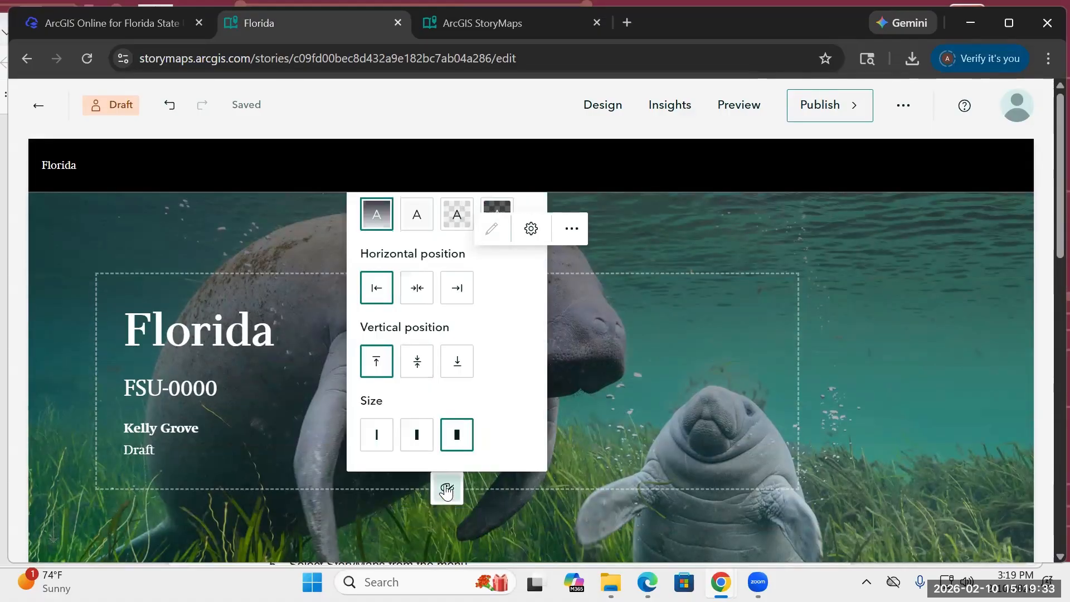
click(413, 289)
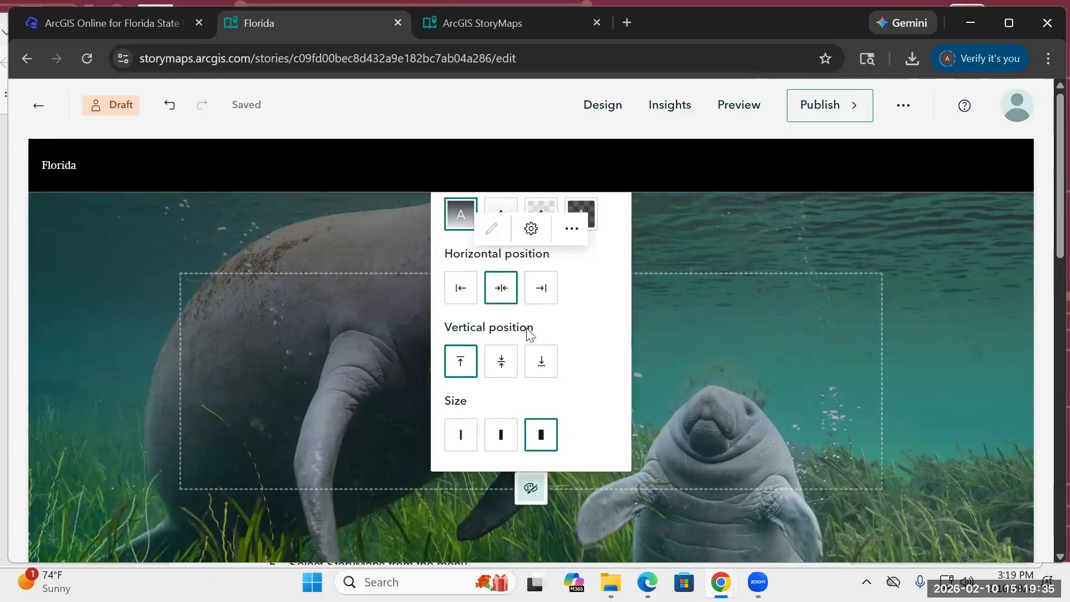
click(535, 297)
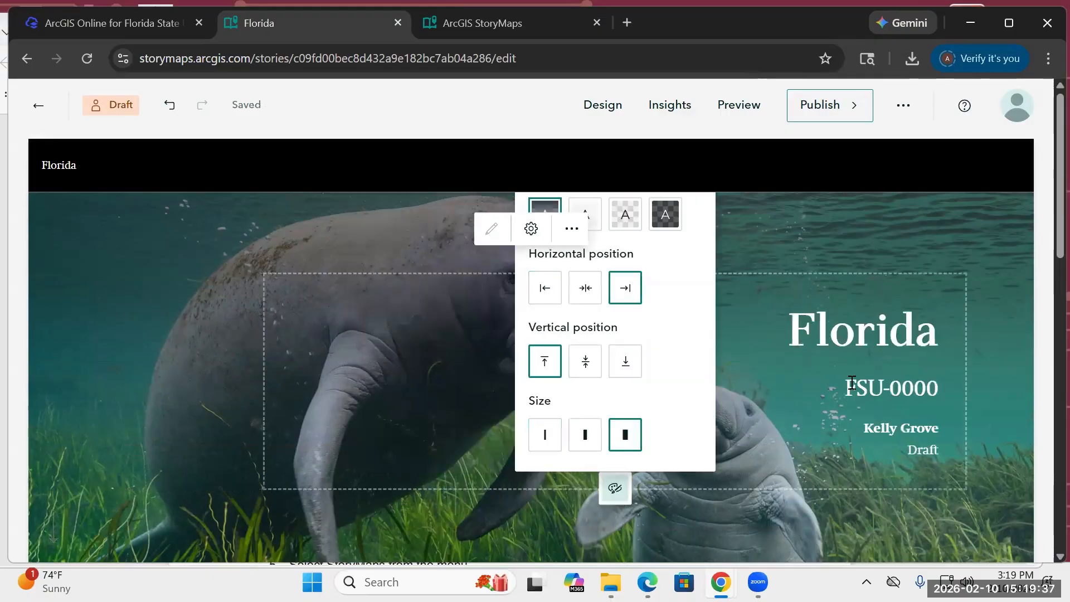
click(544, 292)
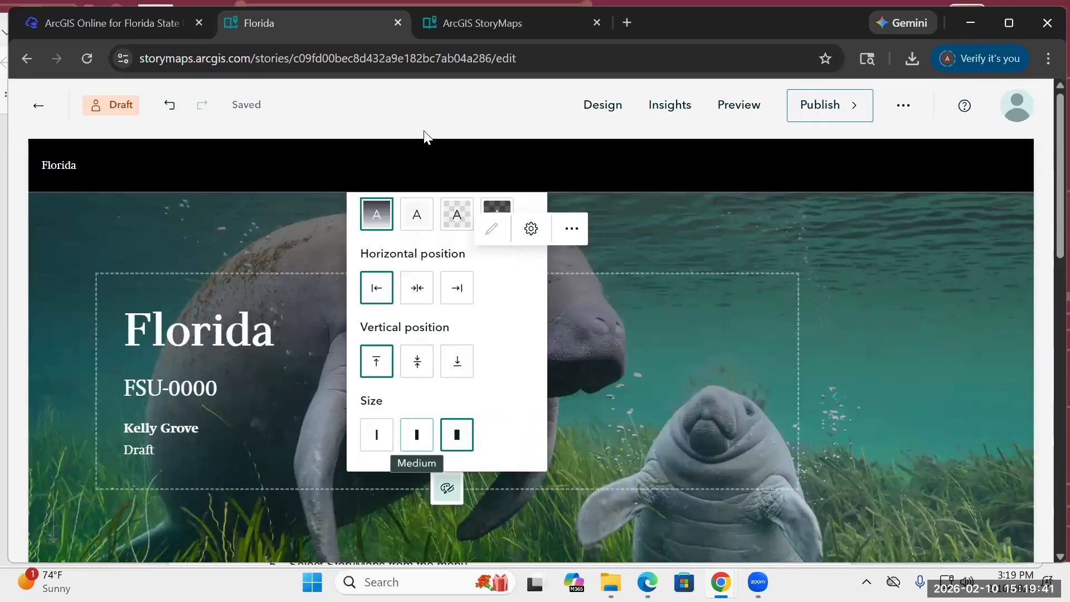
click(423, 222)
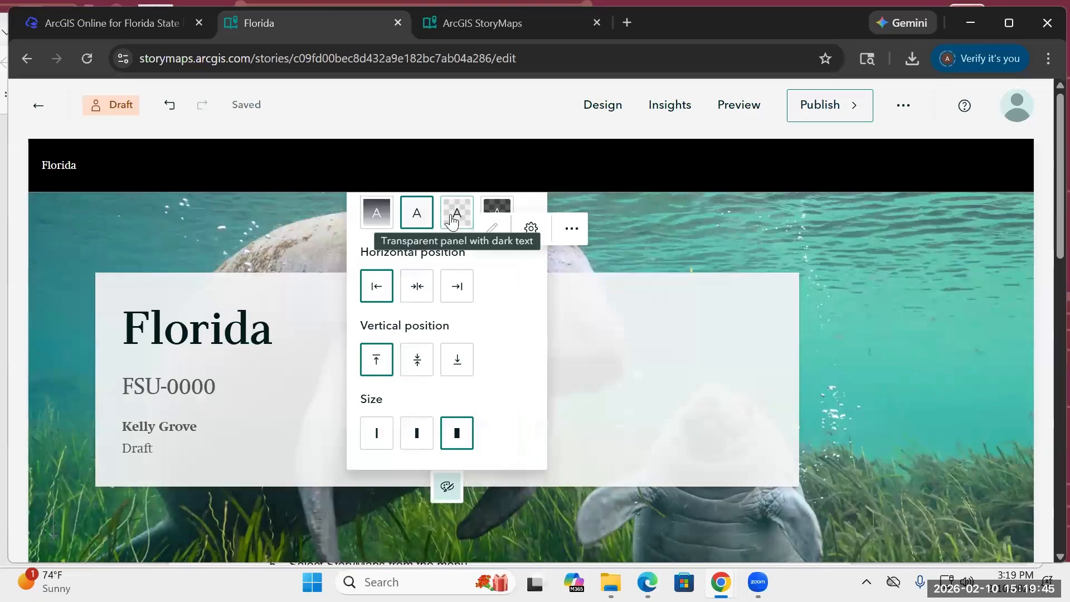
click(452, 219)
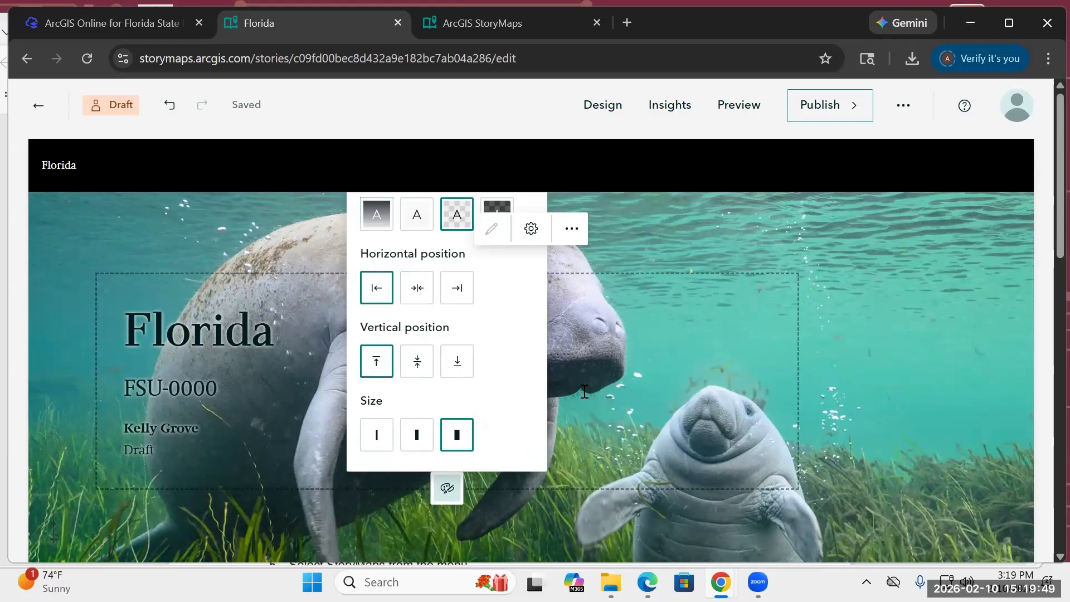
click(533, 534)
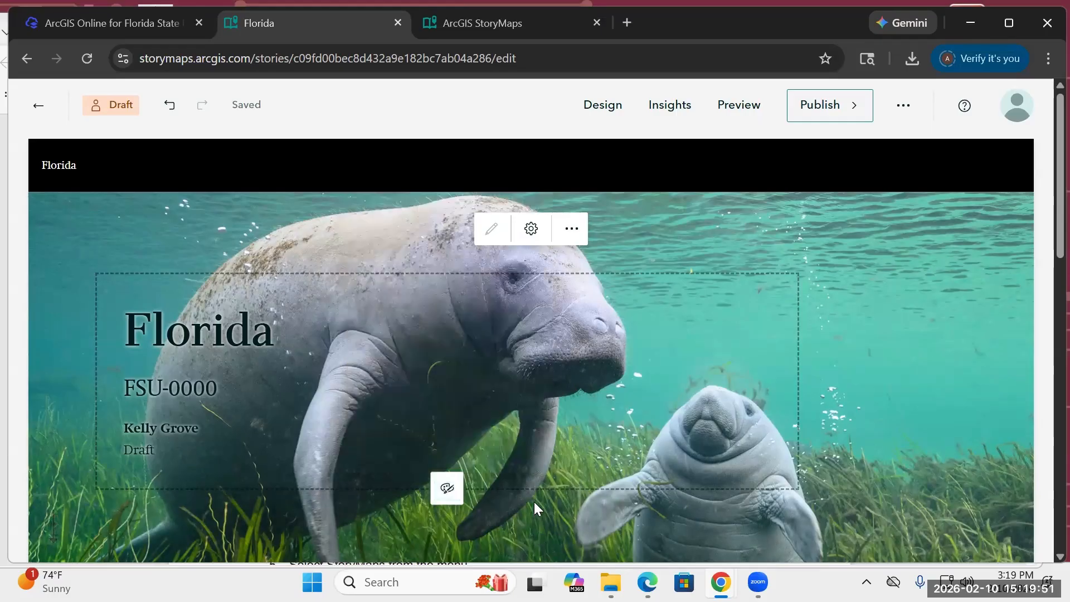
Step: Add a text block reading "Intro" below the cover, followed by a paragraph reading "dsakjfaslkdfj"
scroll(533, 502, down, 3)
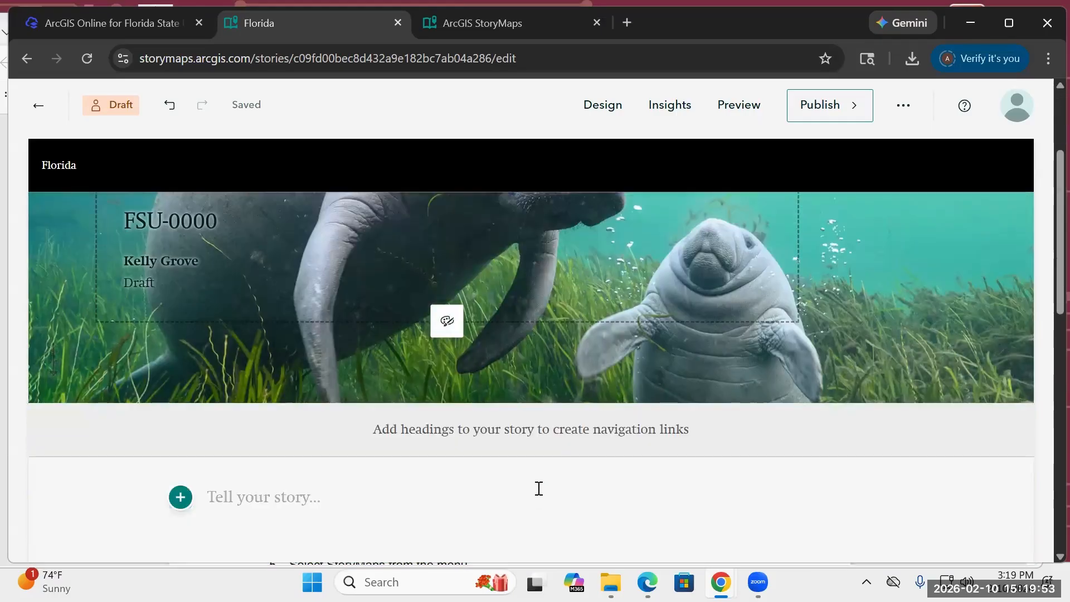
scroll(538, 490, down, 1)
scroll(541, 495, down, 1)
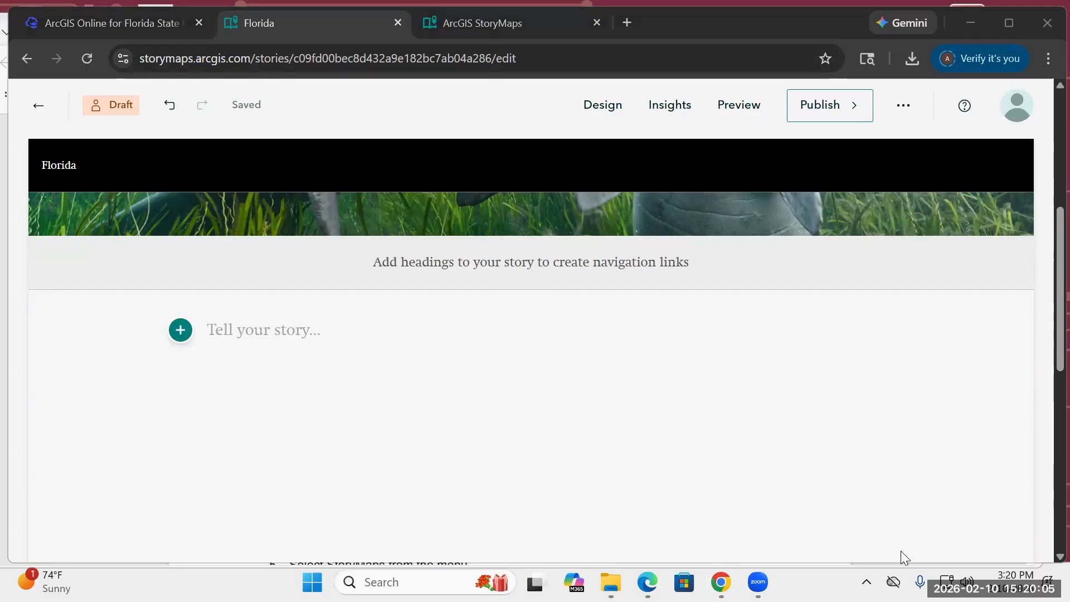
click(178, 332)
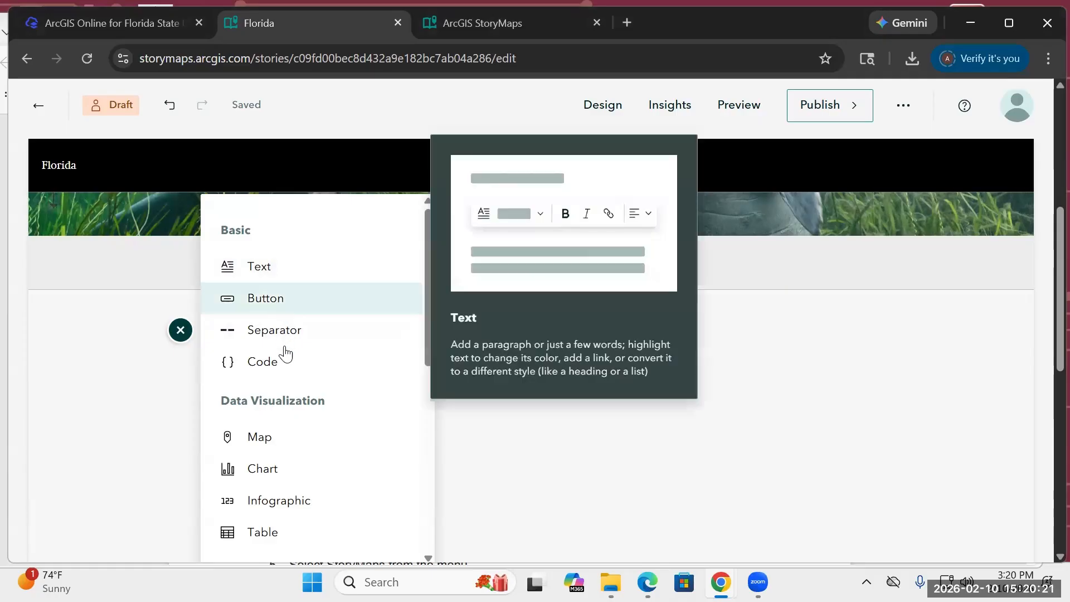
scroll(281, 363, down, 8)
scroll(284, 384, down, 1)
scroll(310, 363, up, 10)
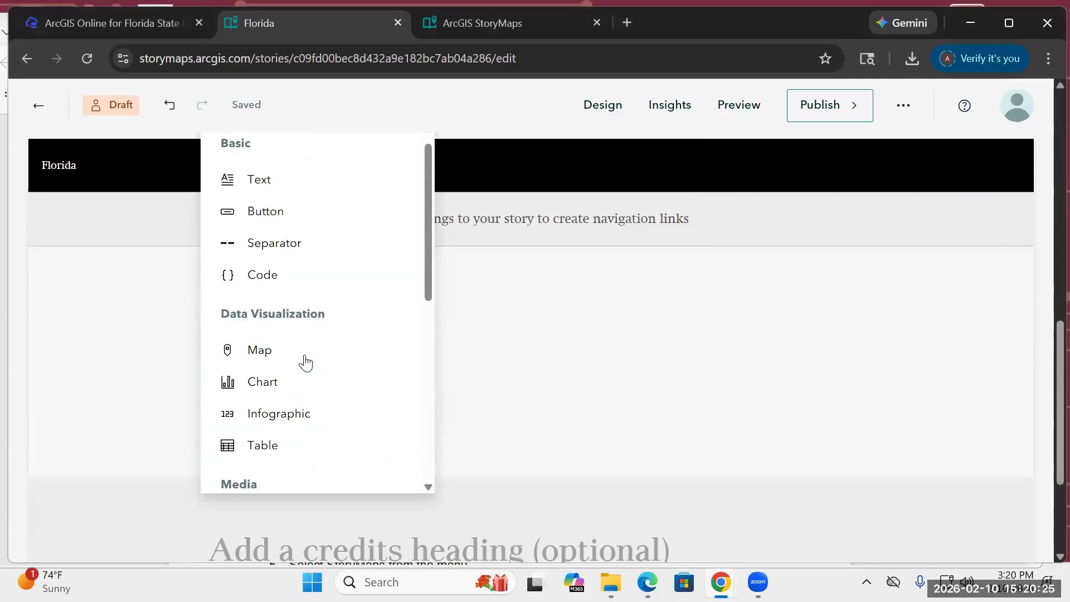
click(278, 181)
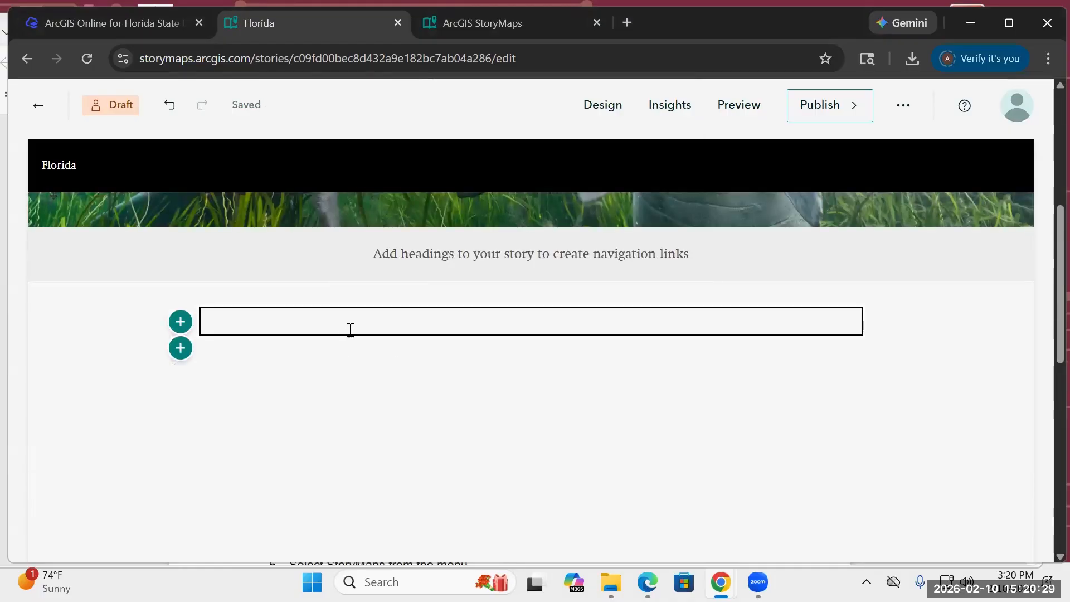
text(Intro)
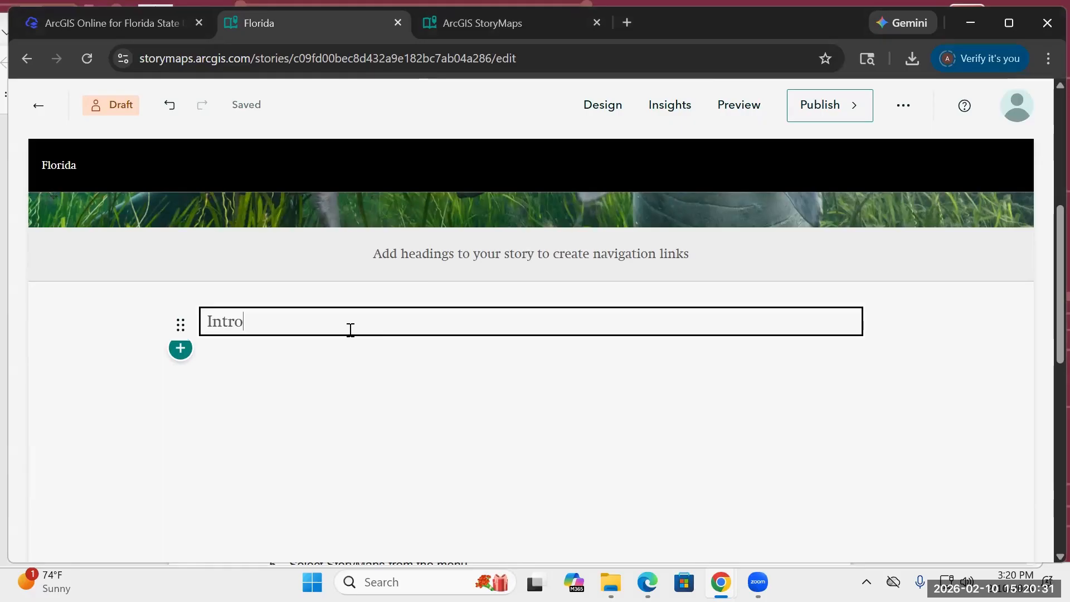
key(Return)
text(dsakjfaslkdfj)
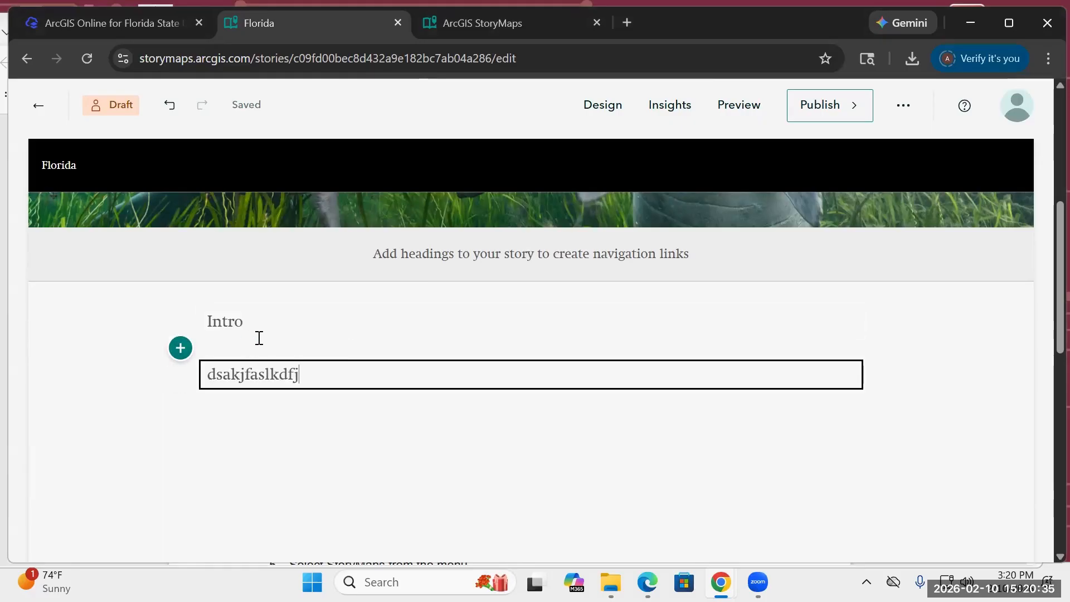
Step: Format the "Intro" text as Heading 1 to create a navigation link
click(240, 320)
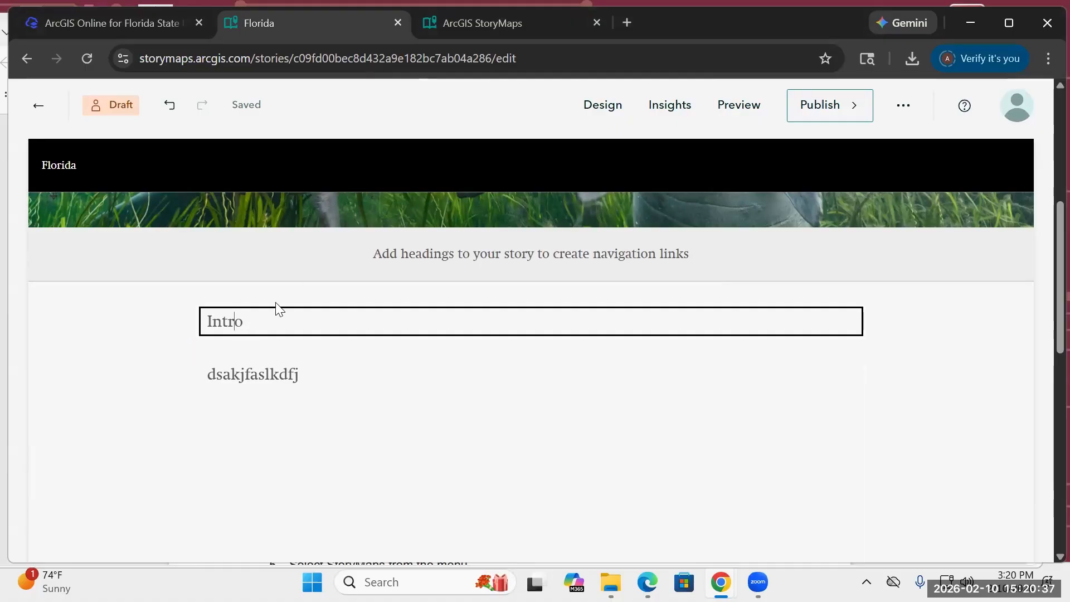
double_click(243, 320)
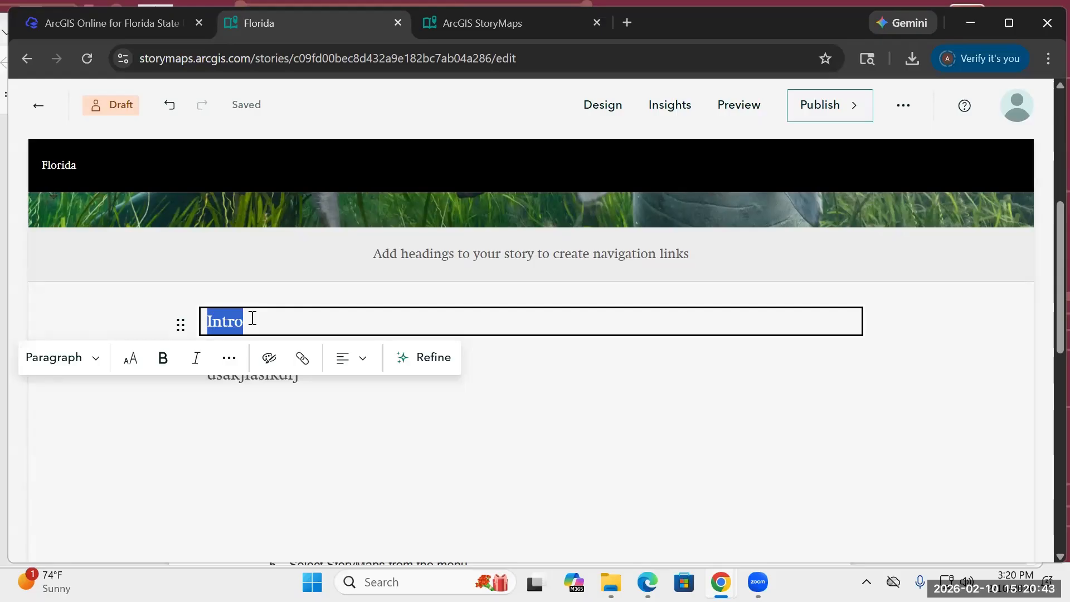
click(46, 360)
scroll(98, 334, up, 3)
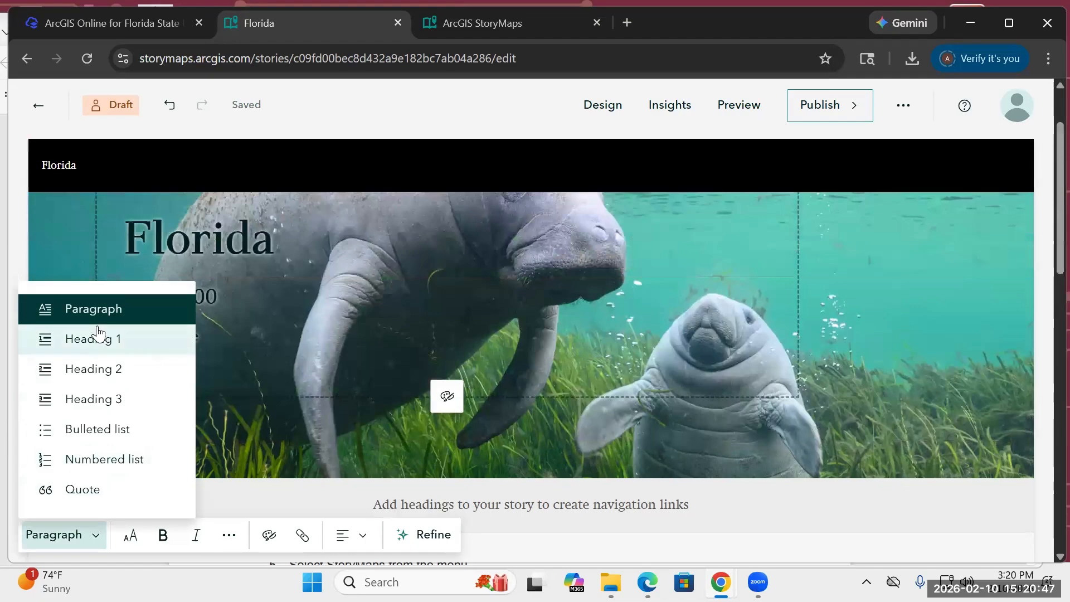
click(86, 346)
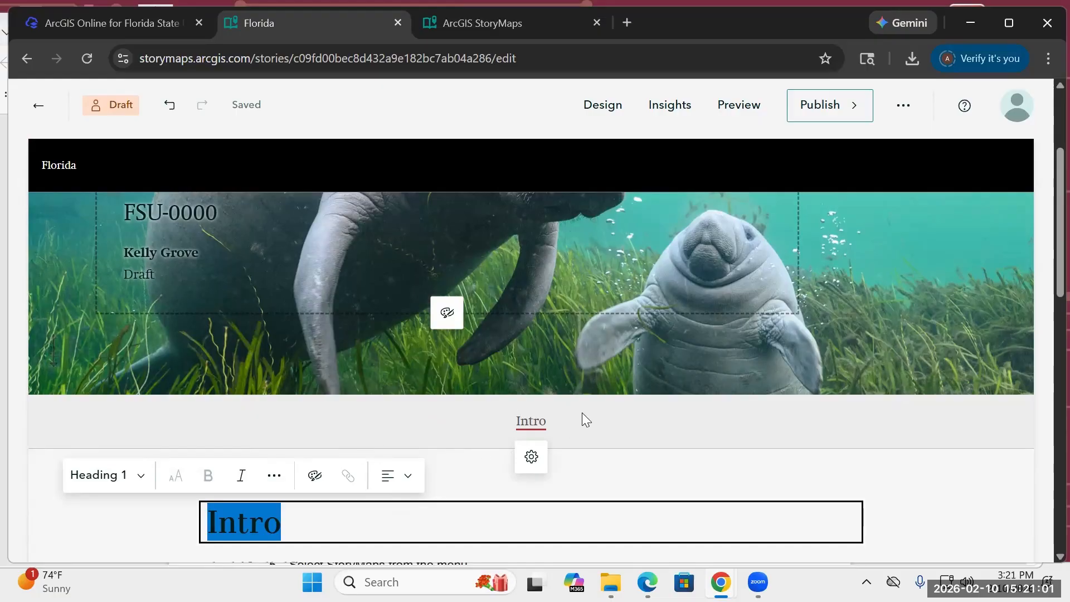
Step: Add a text block reading "Second" below the "dsakjfaslkdfj" paragraph
scroll(540, 462, down, 1)
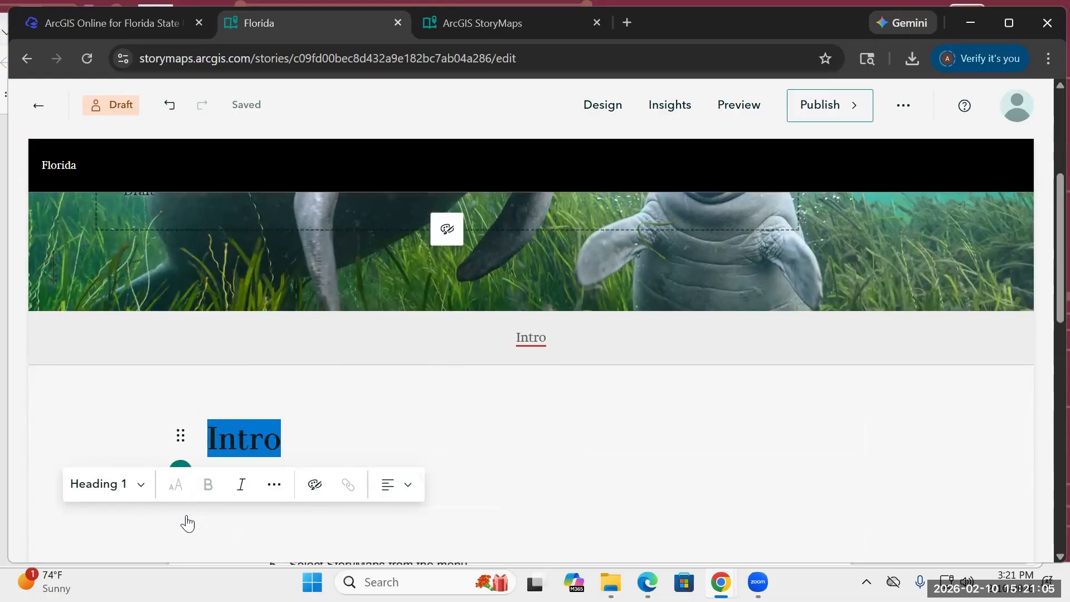
scroll(248, 530, down, 2)
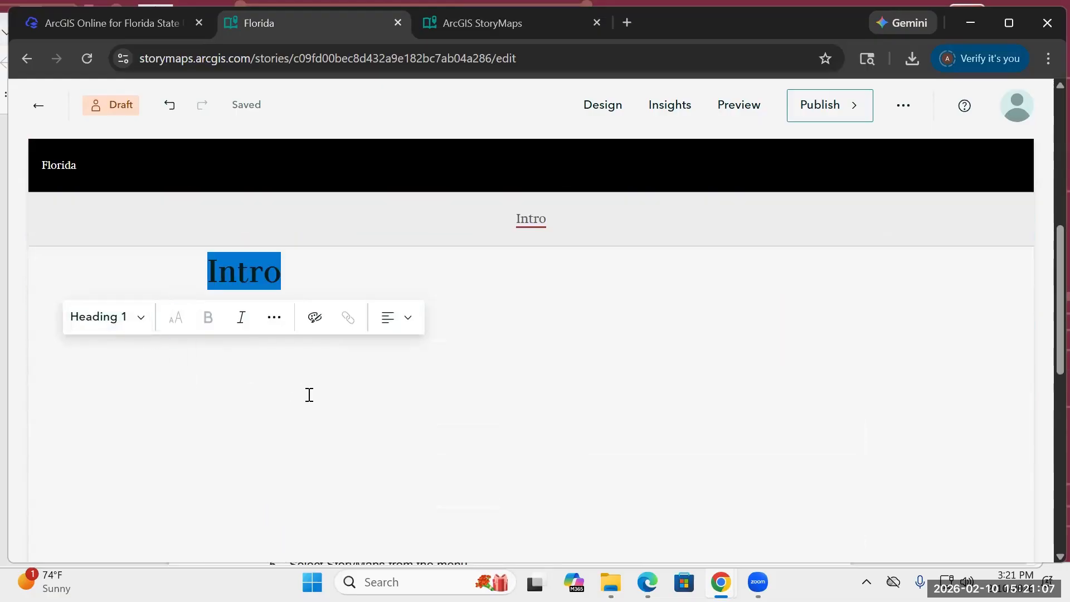
click(322, 417)
click(180, 371)
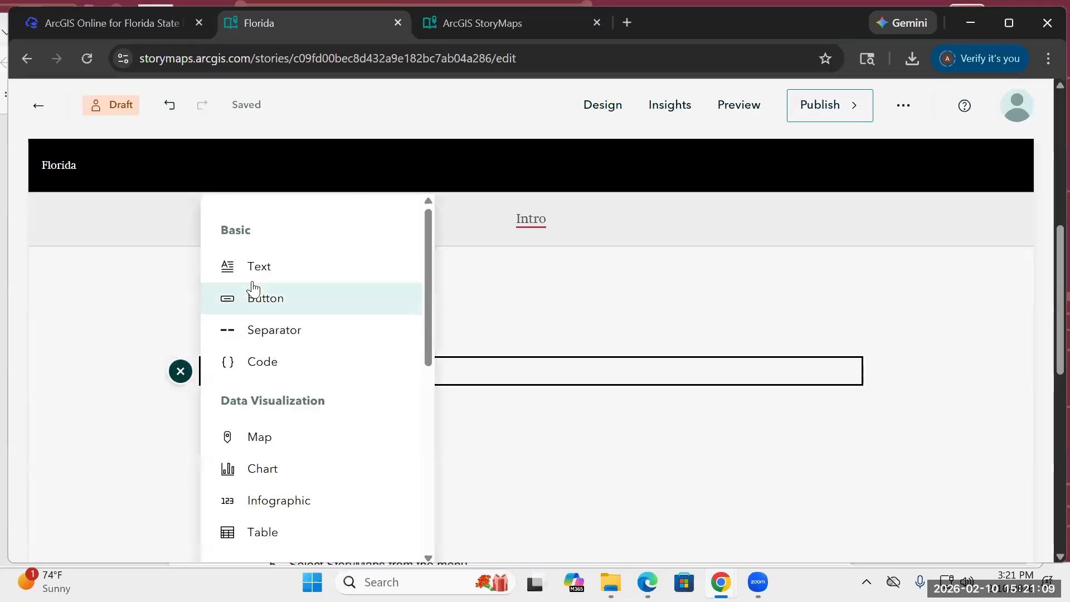
click(255, 278)
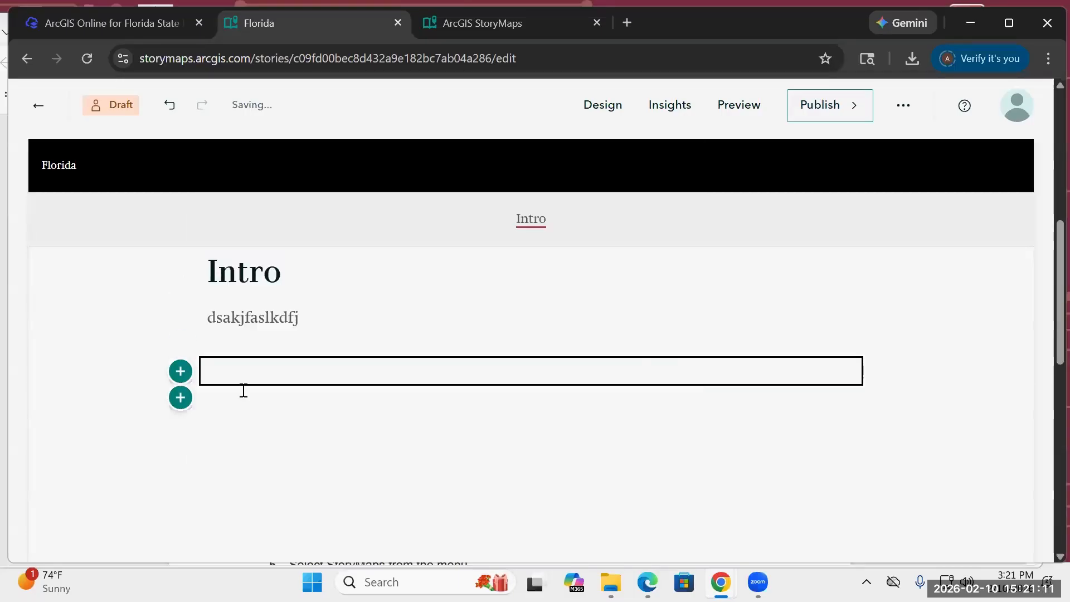
text(Se)
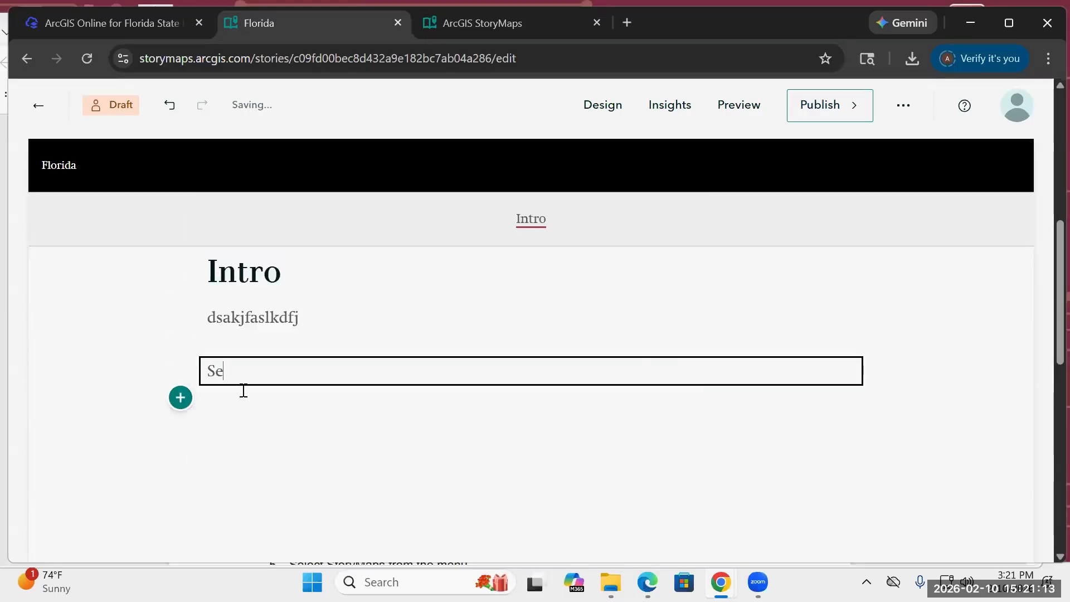
text(cond)
Step: Format the "Second" text as Heading 1 and check how the navigation links follow the story's sections
double_click(254, 370)
click(34, 409)
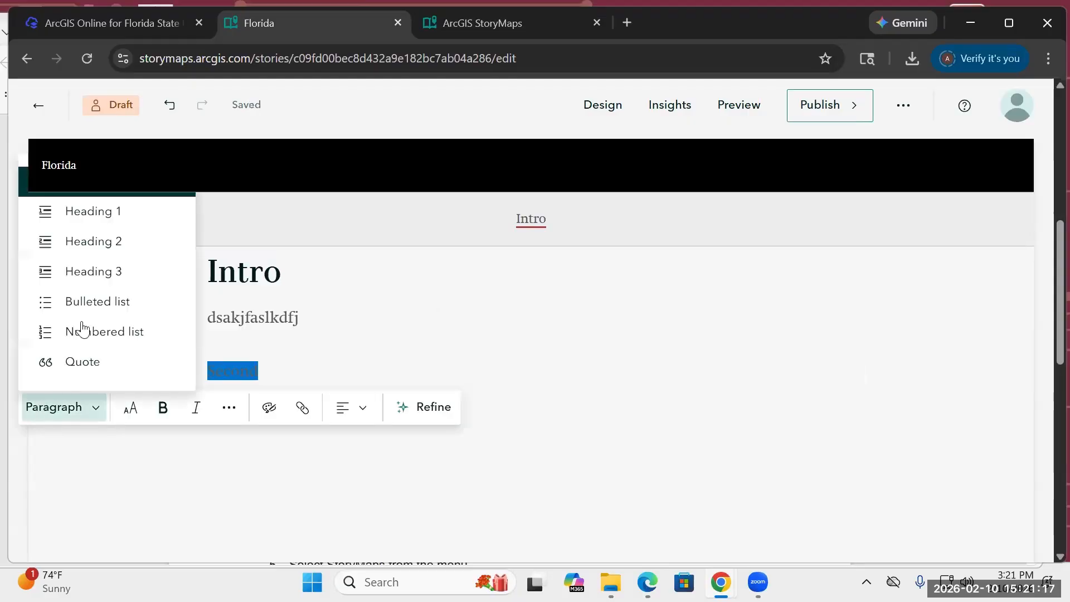
click(98, 213)
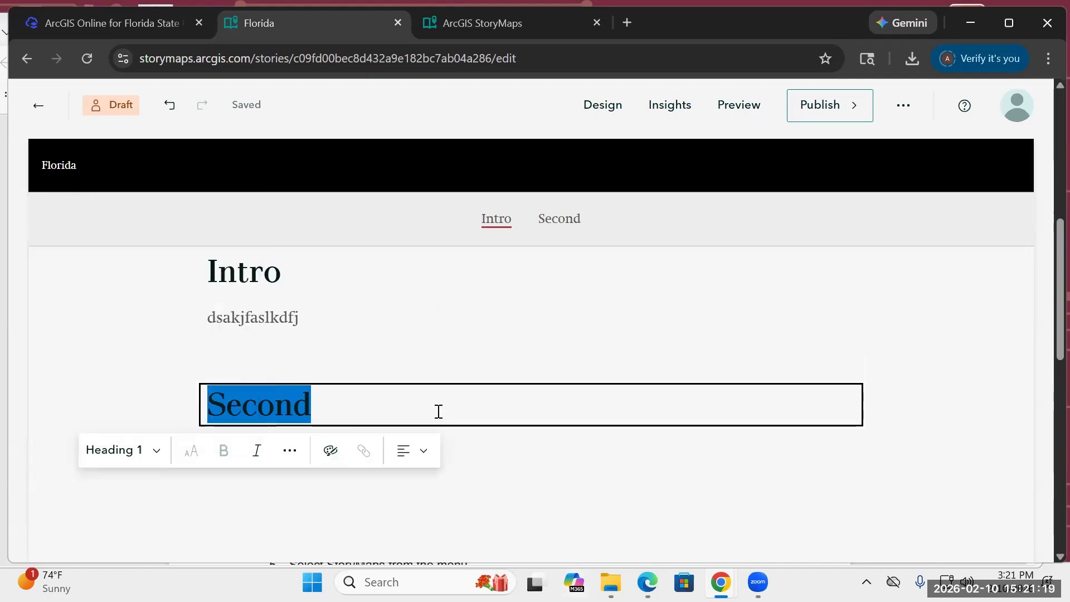
scroll(586, 322, down, 2)
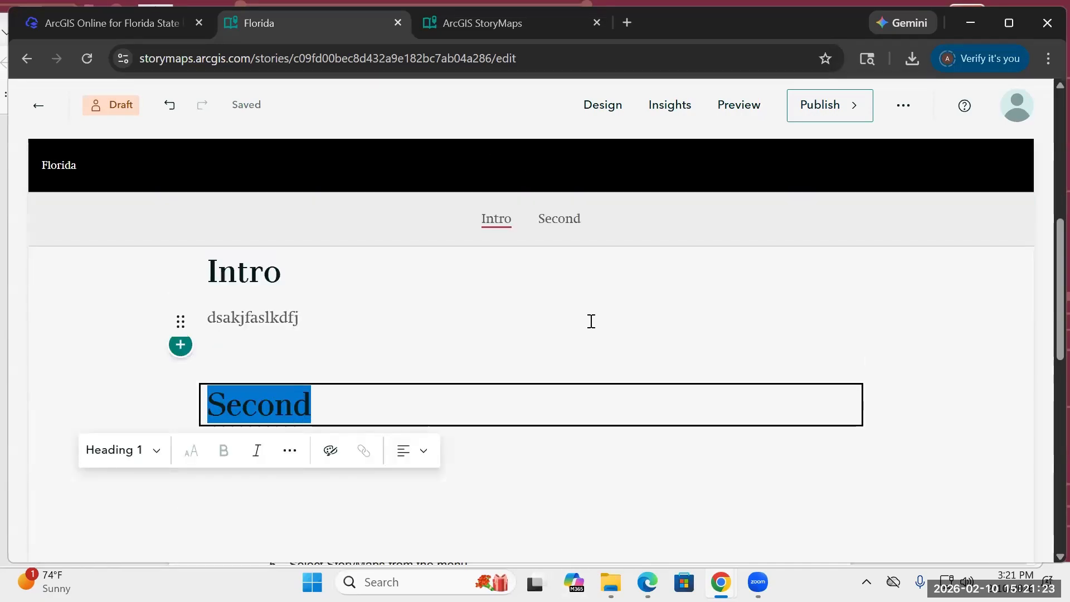
scroll(592, 322, down, 3)
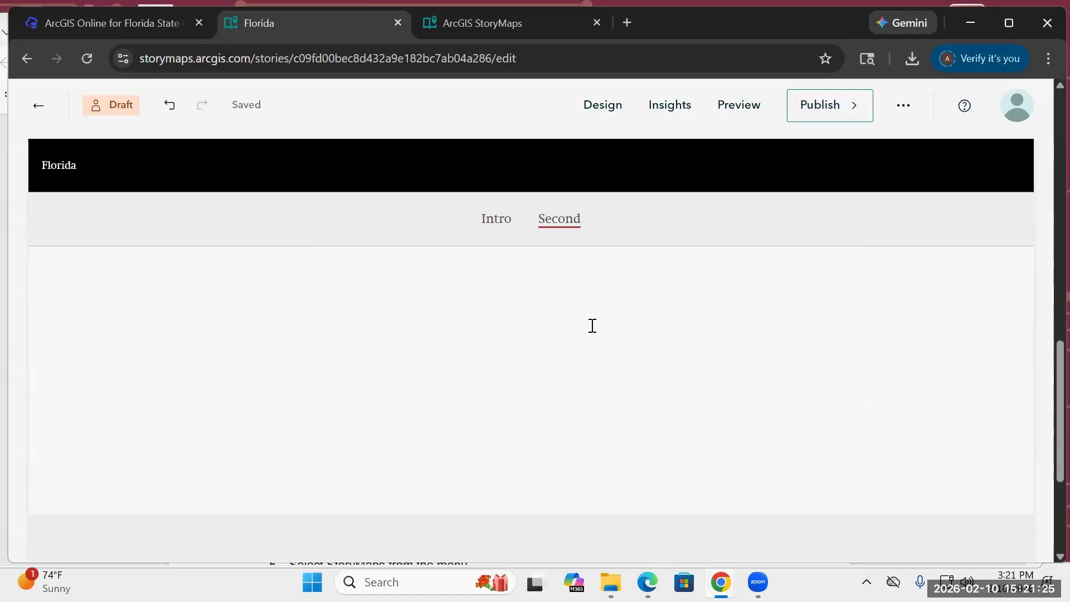
scroll(591, 326, up, 3)
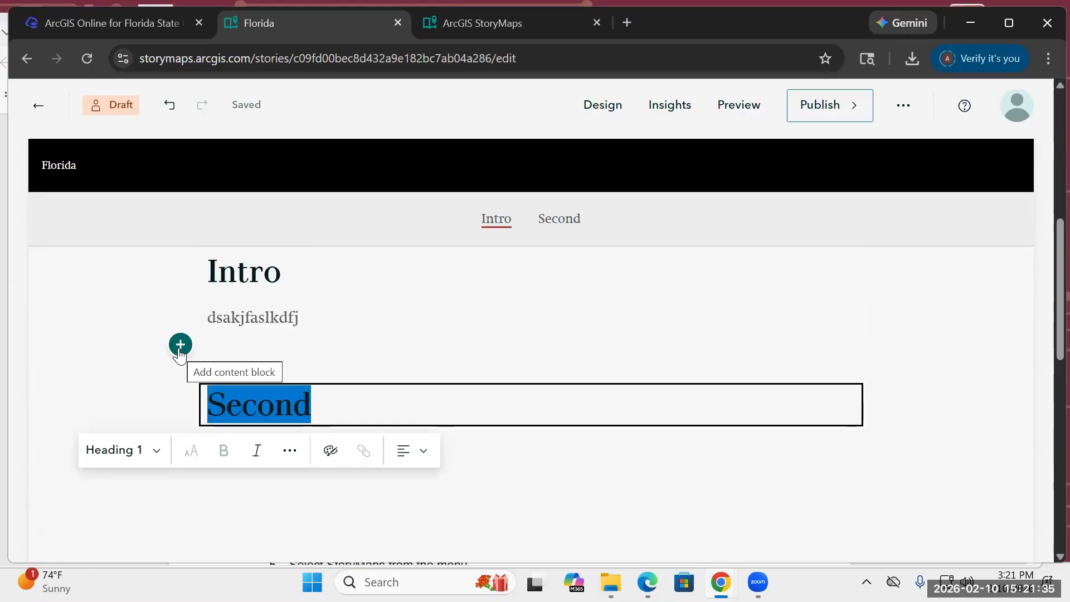
mouse_move(611, 582)
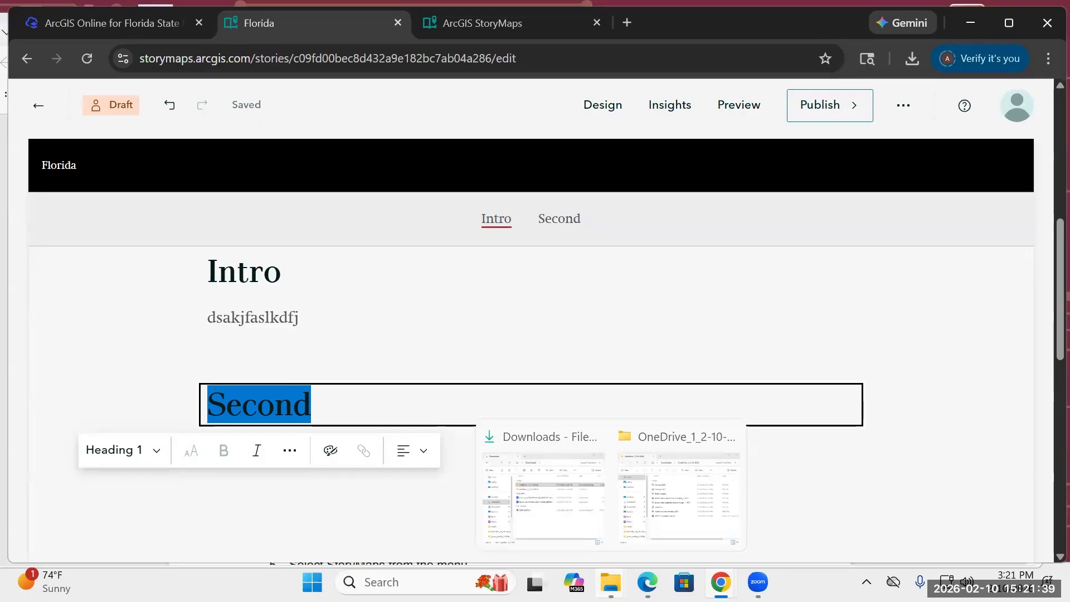
click(660, 504)
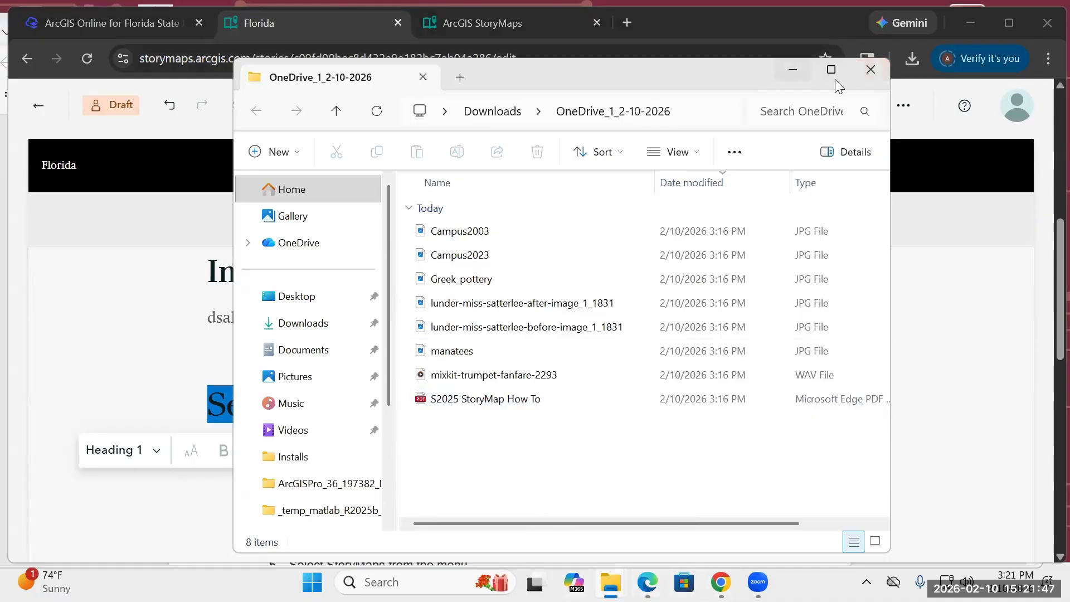
click(870, 69)
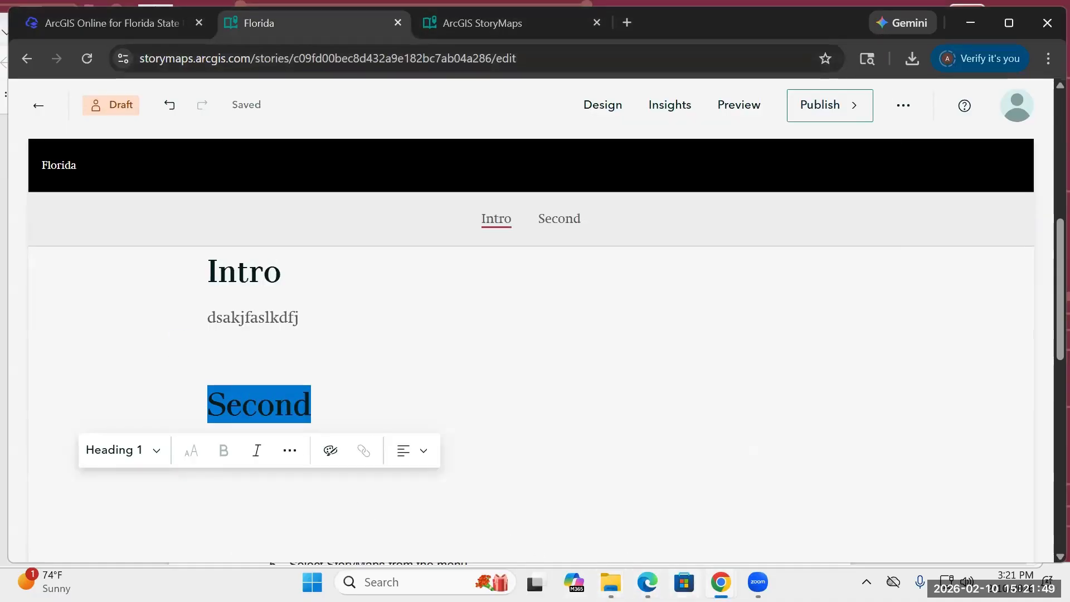
Step: Open the 2506.08872v1 PDF from the Downloads folder, copy the paper's full title, and minimize the PDF window
mouse_move(610, 582)
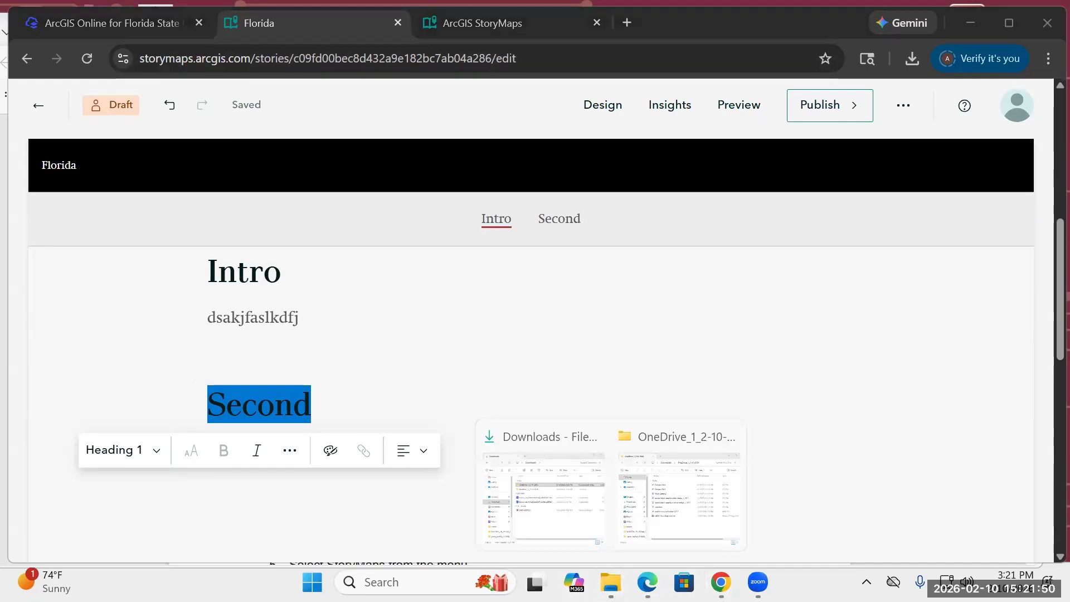
click(528, 534)
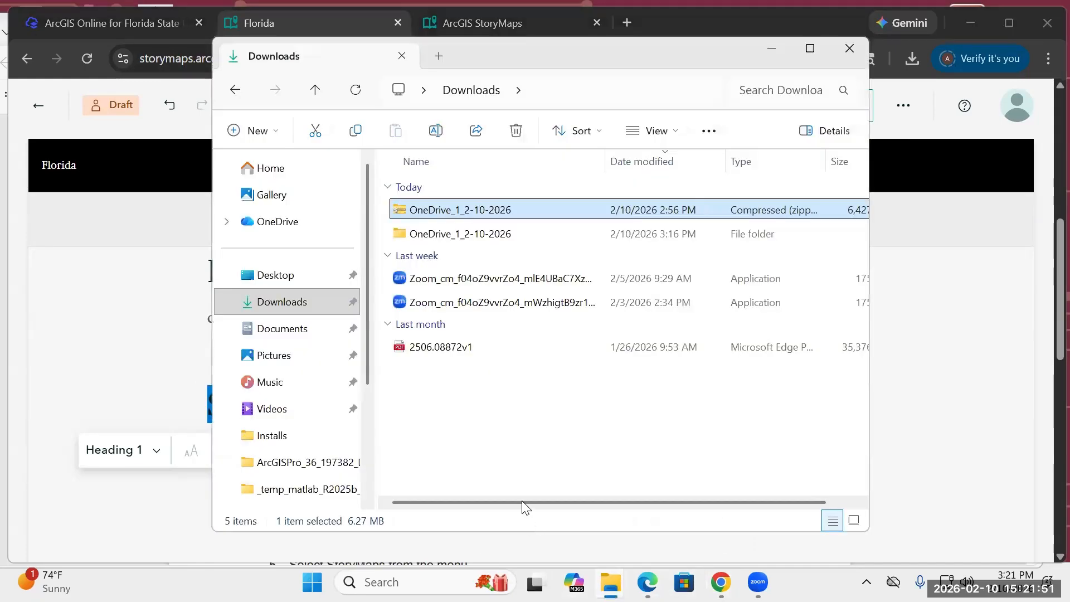
click(444, 351)
double_click(445, 351)
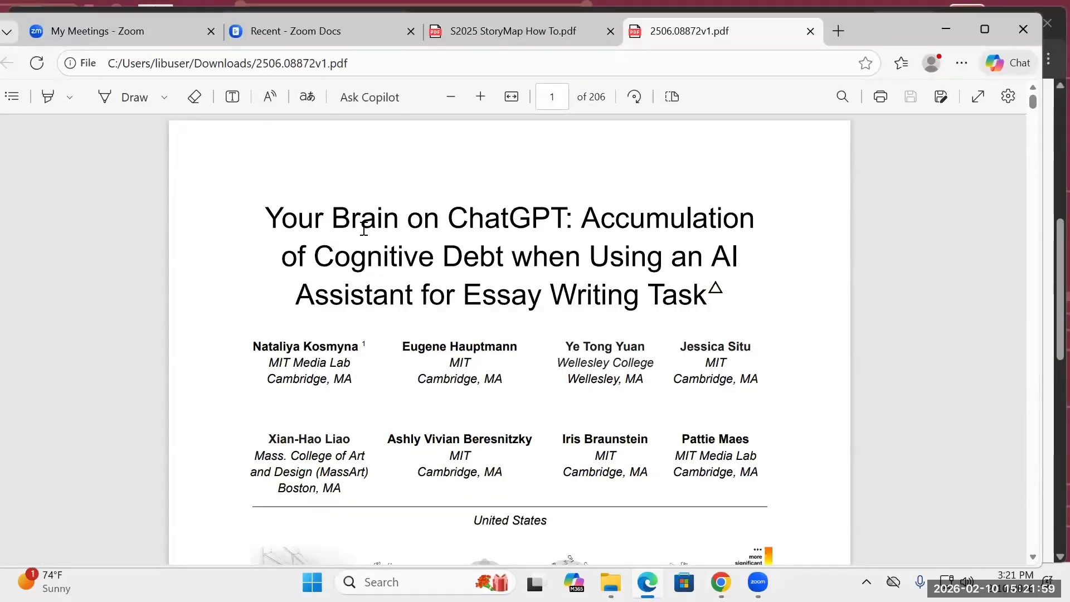
drag(711, 301, 254, 222)
key(ctrl+c)
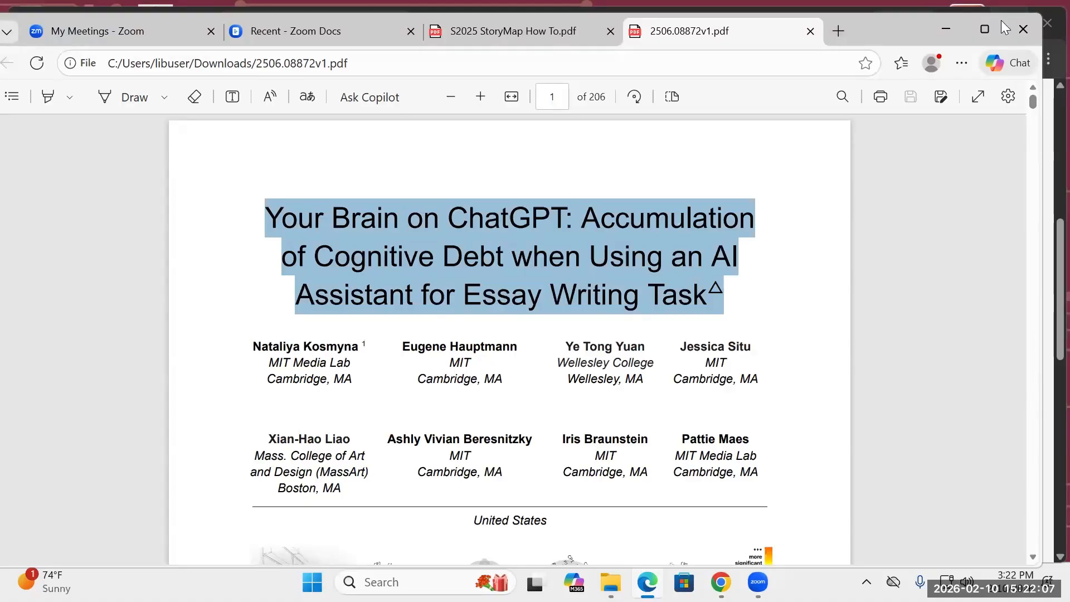
double_click(1008, 3)
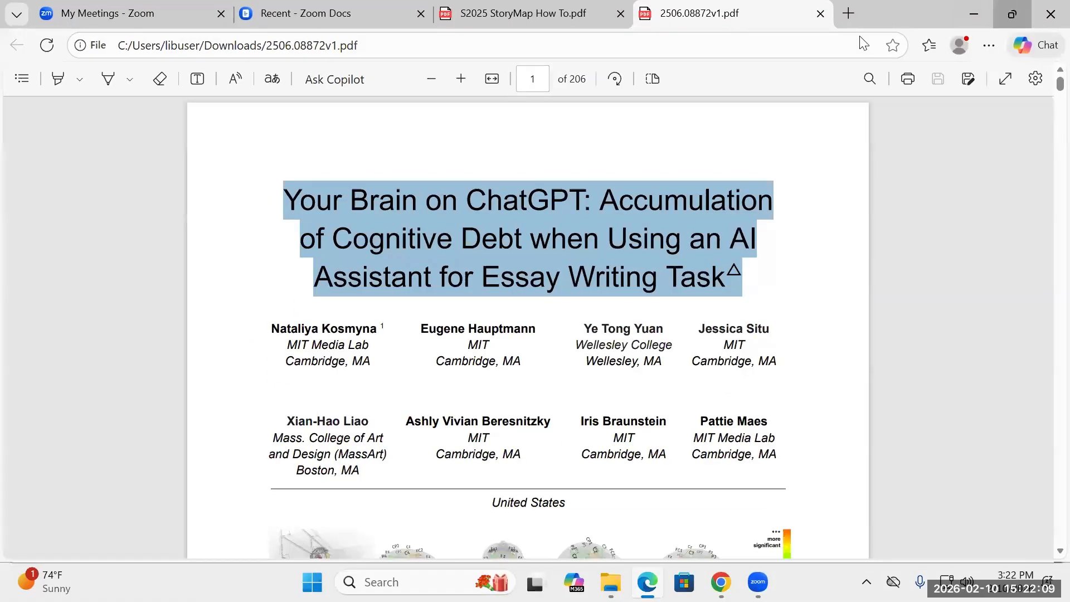
click(974, 14)
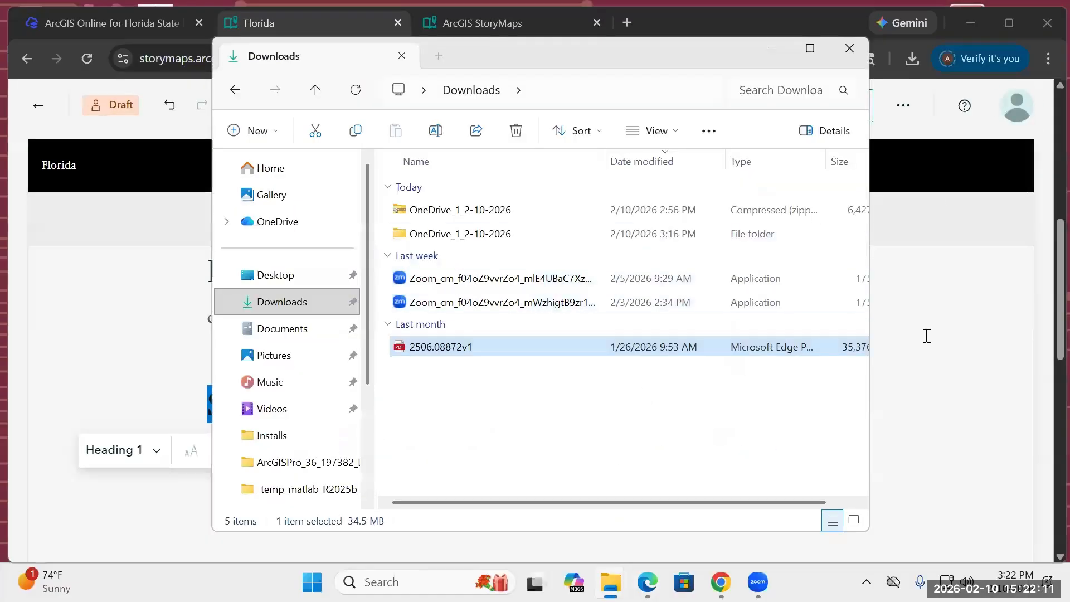
Step: Paste the copied paper title into a new text block between the "dsakjfaslkdfj" paragraph and the "Second" heading
click(964, 336)
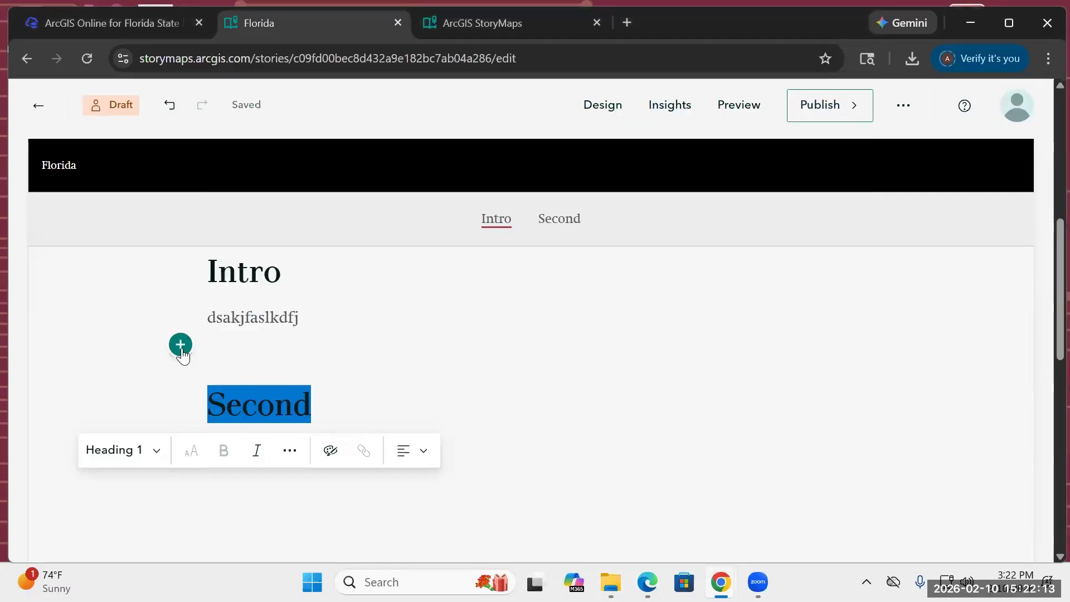
click(180, 344)
click(313, 367)
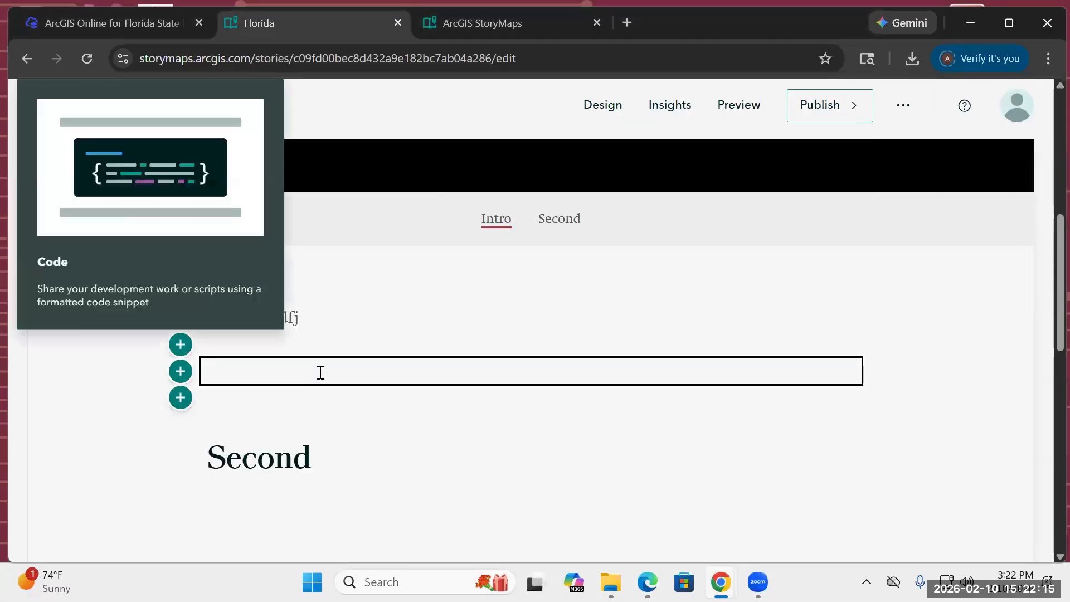
key(ctrl+v)
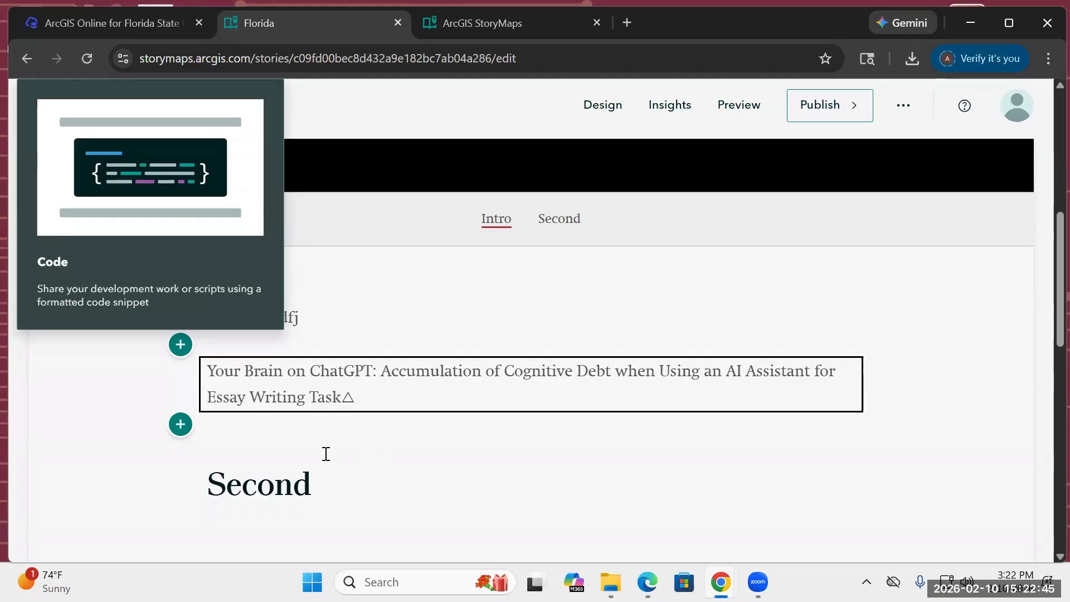
click(326, 478)
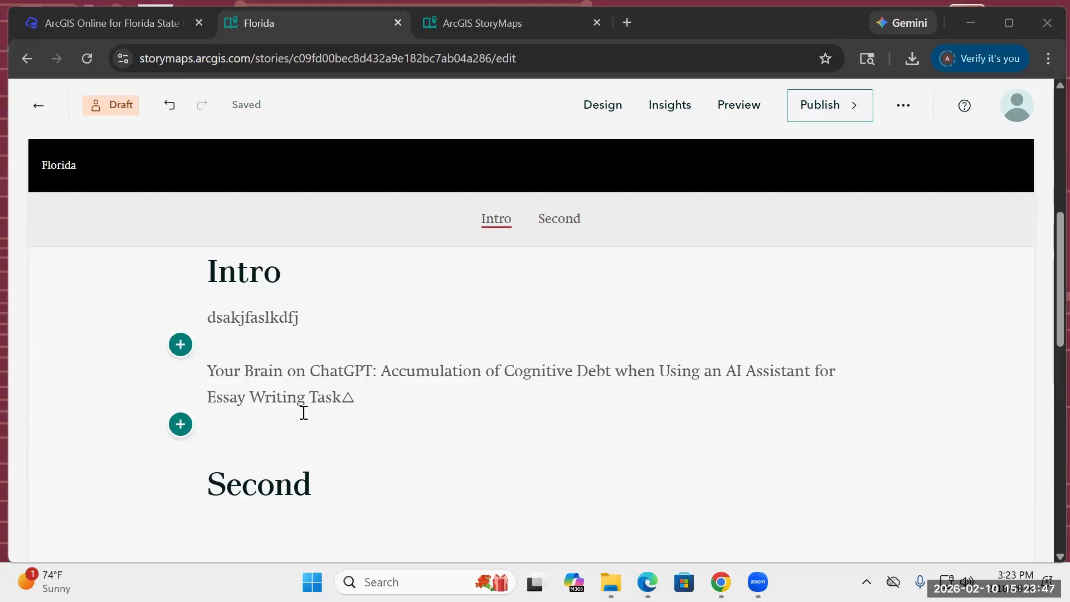
Step: Insert a new express map below the "Second" heading and skip the express maps introduction
scroll(251, 458, down, 1)
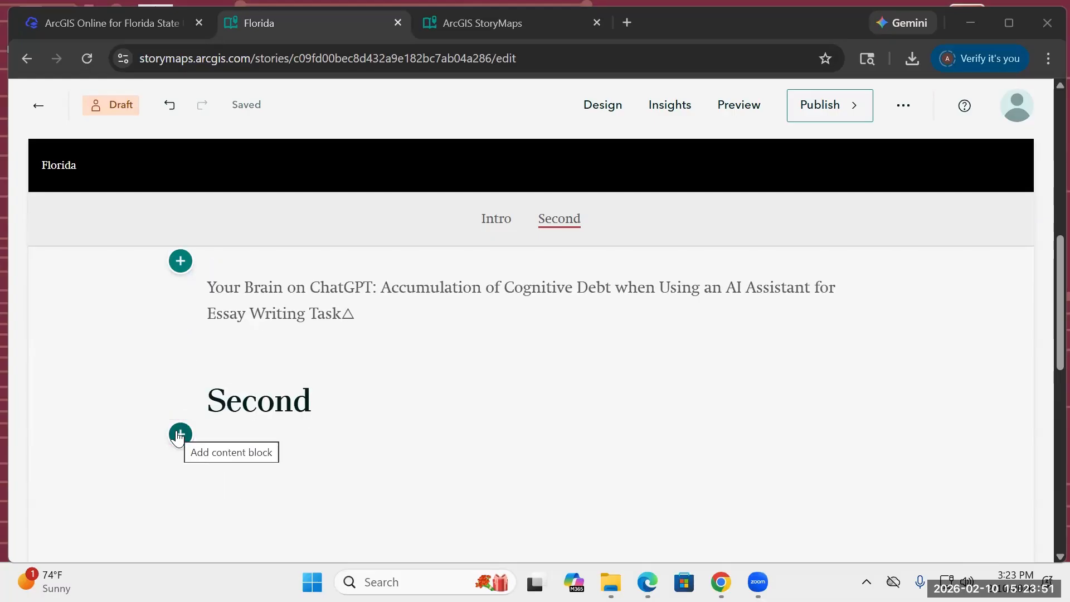
click(179, 436)
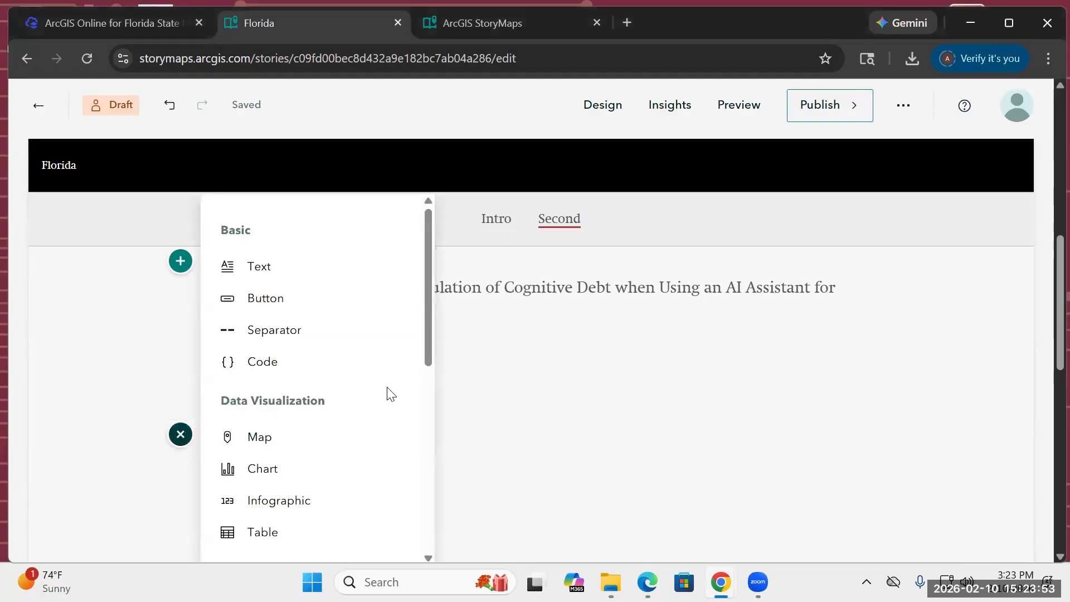
scroll(334, 384, down, 2)
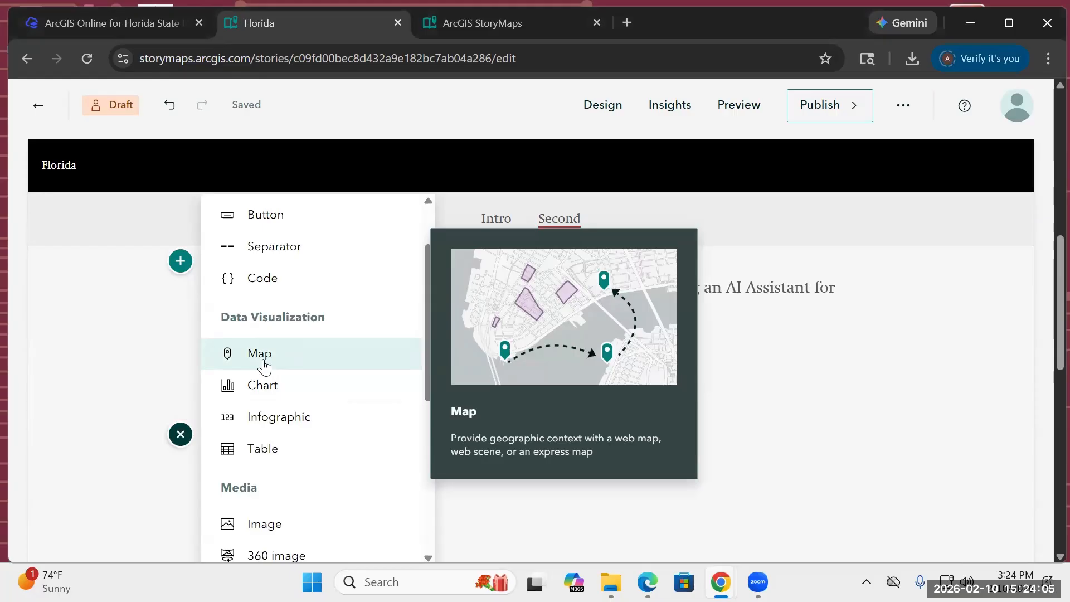
click(264, 363)
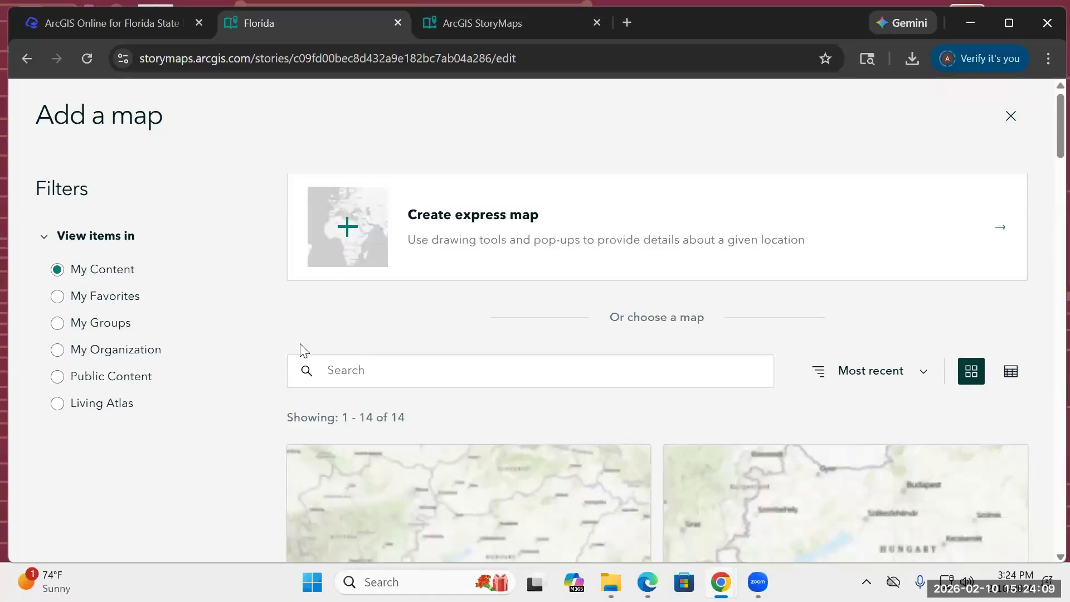
click(350, 224)
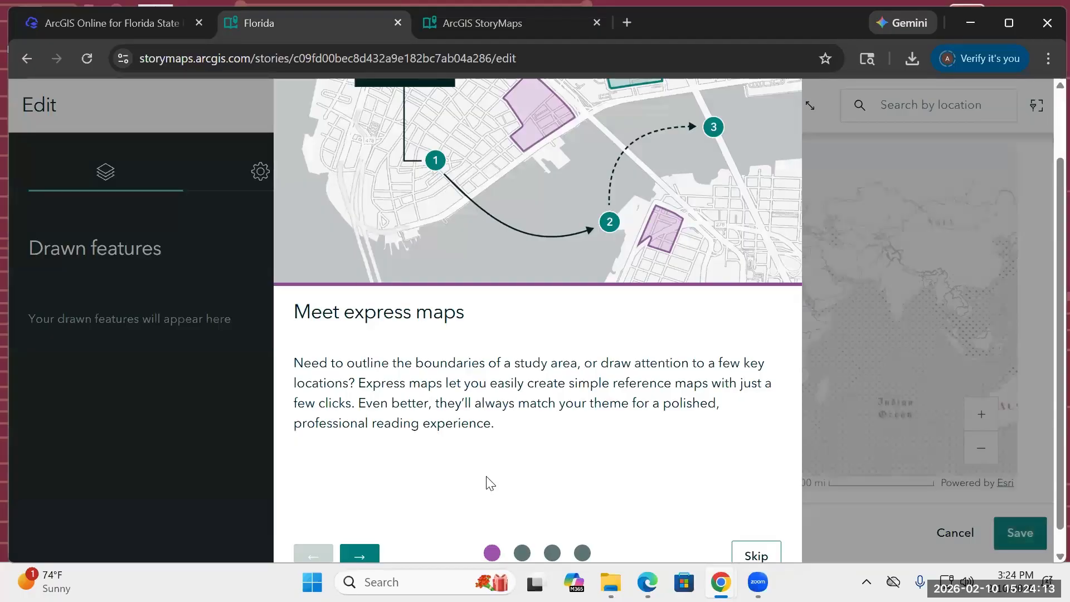
scroll(621, 388, down, 1)
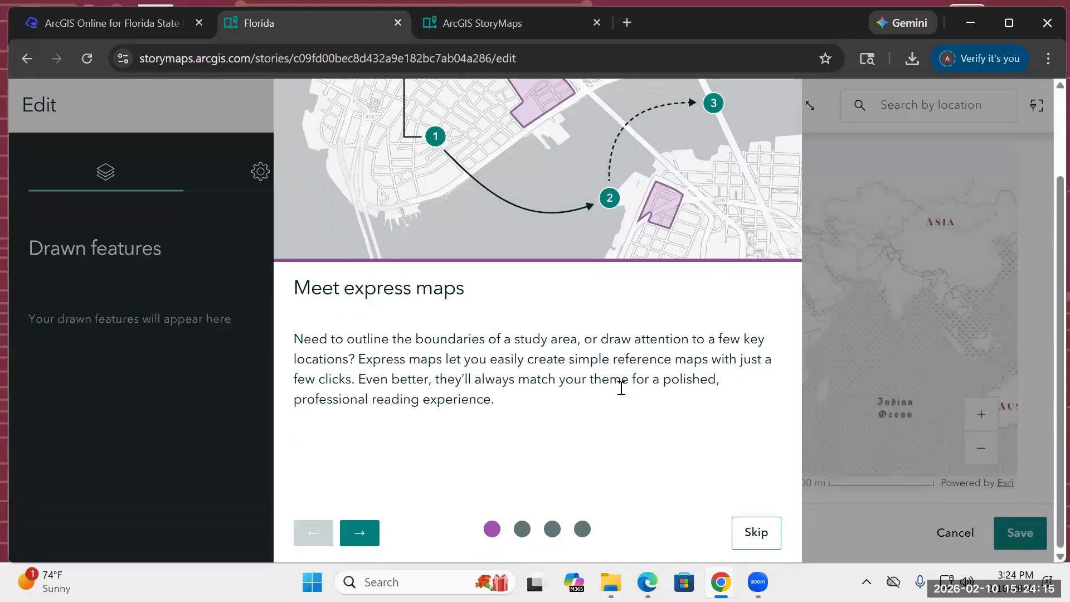
click(359, 533)
click(359, 532)
click(742, 534)
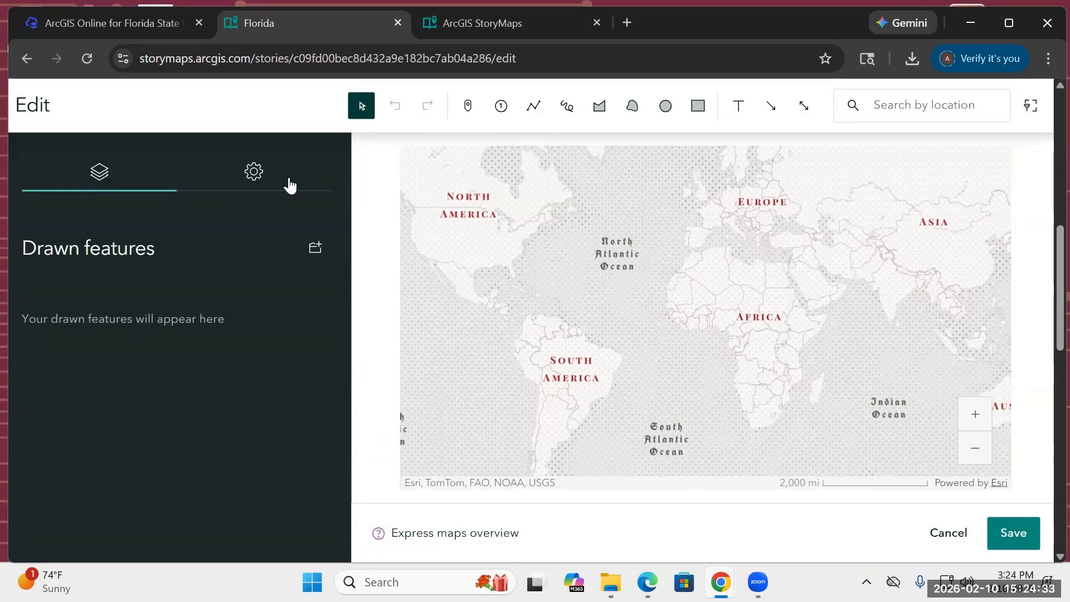
Step: Change the express map's basemap to Community, save the map, and review it in the story
click(252, 184)
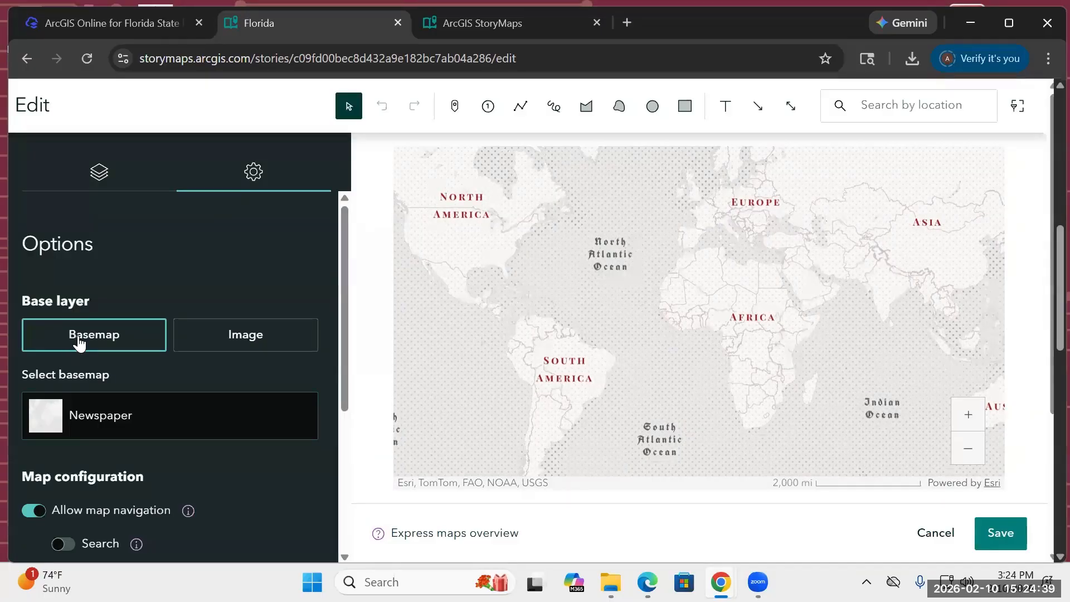
click(114, 422)
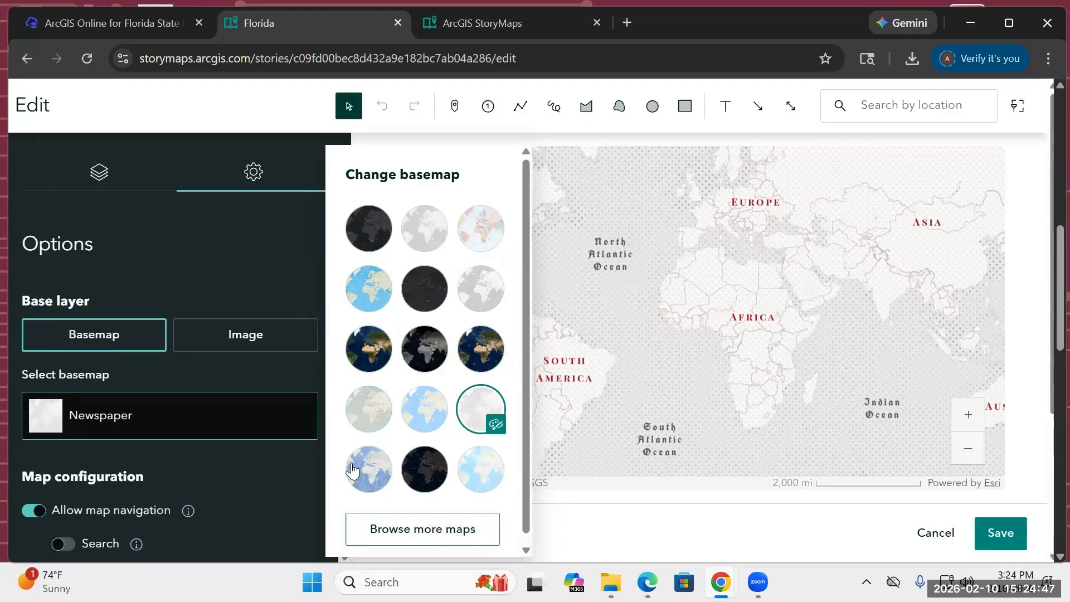
click(369, 304)
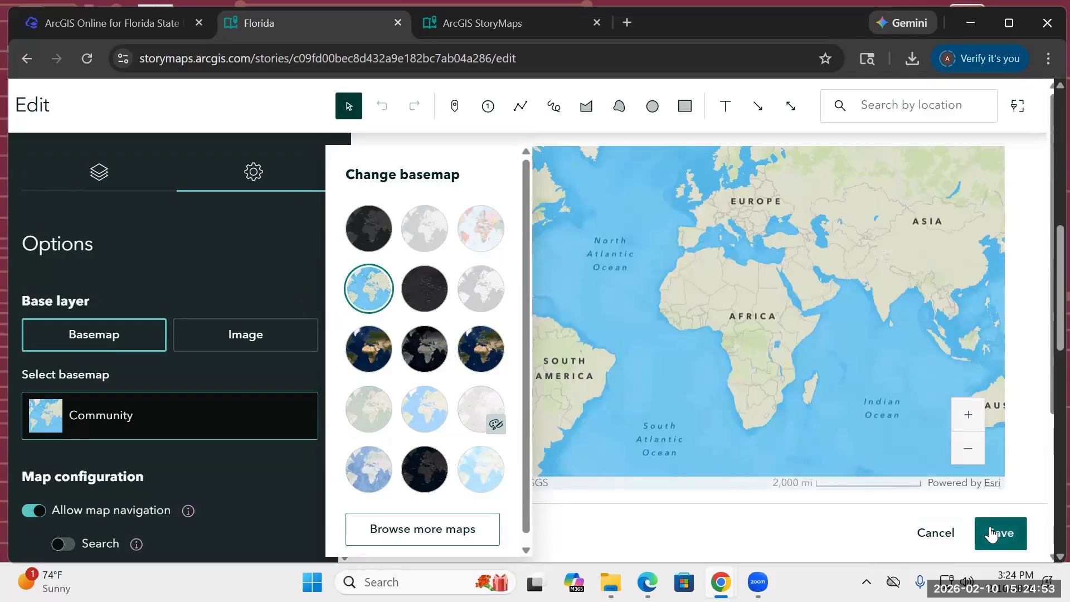
click(991, 533)
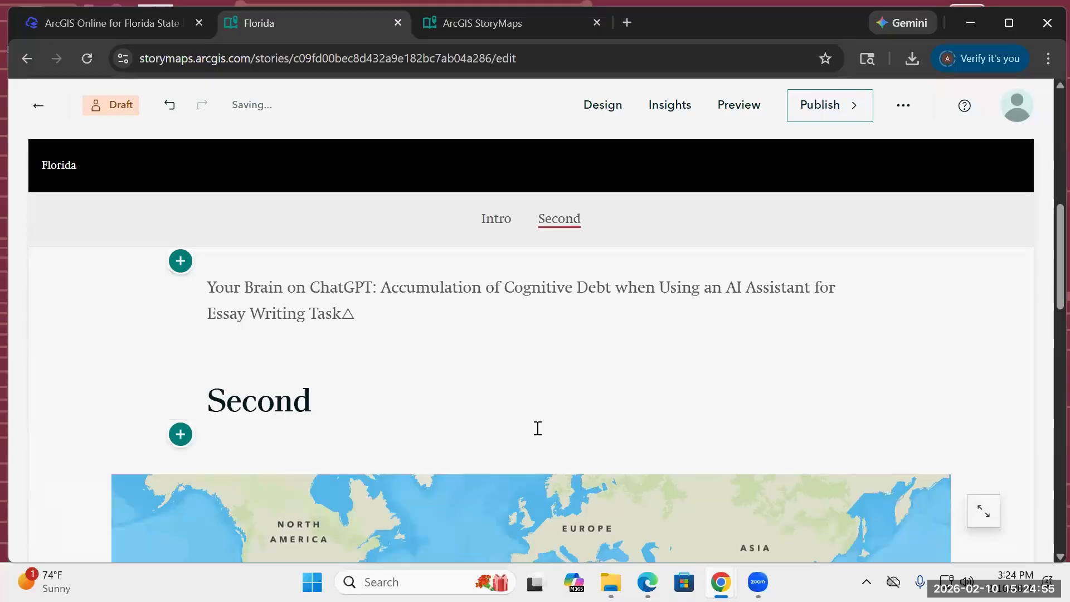
scroll(538, 428, down, 4)
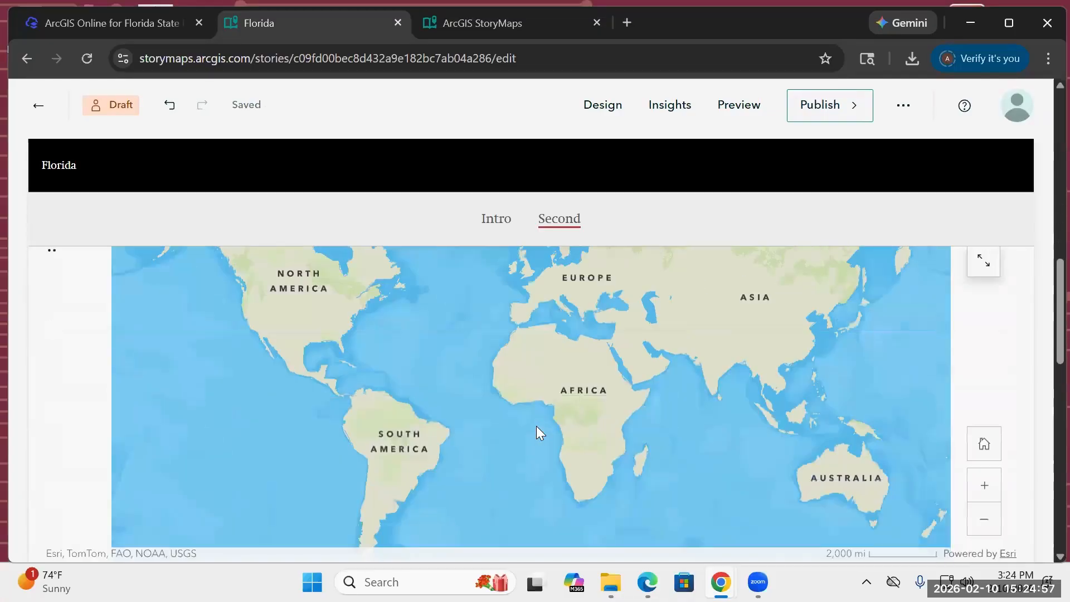
scroll(536, 425, up, 1)
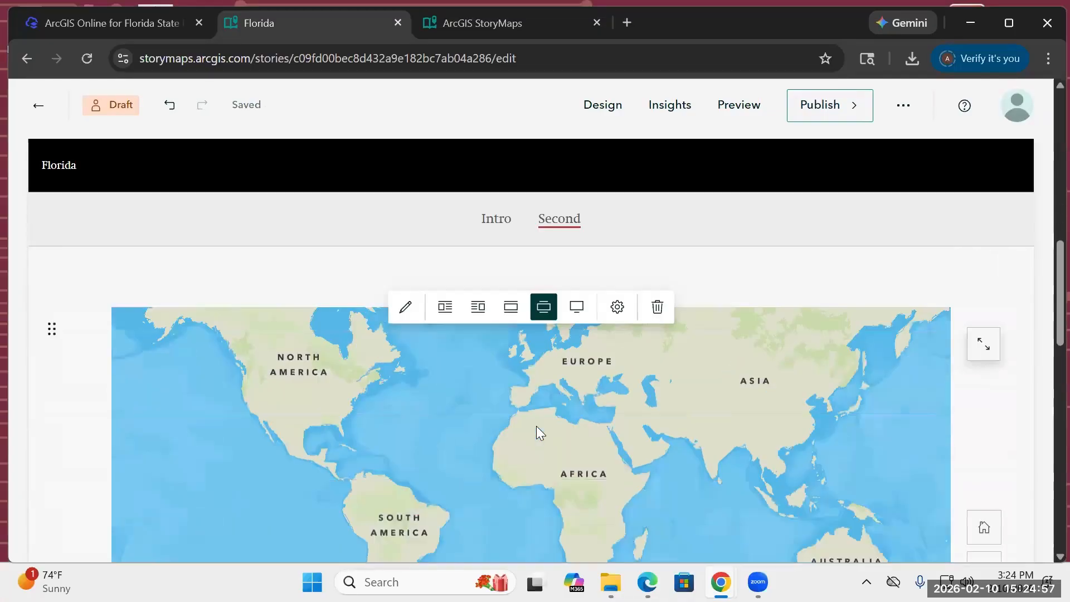
Step: Reopen the express map for editing and add a point marker in western North America
click(405, 308)
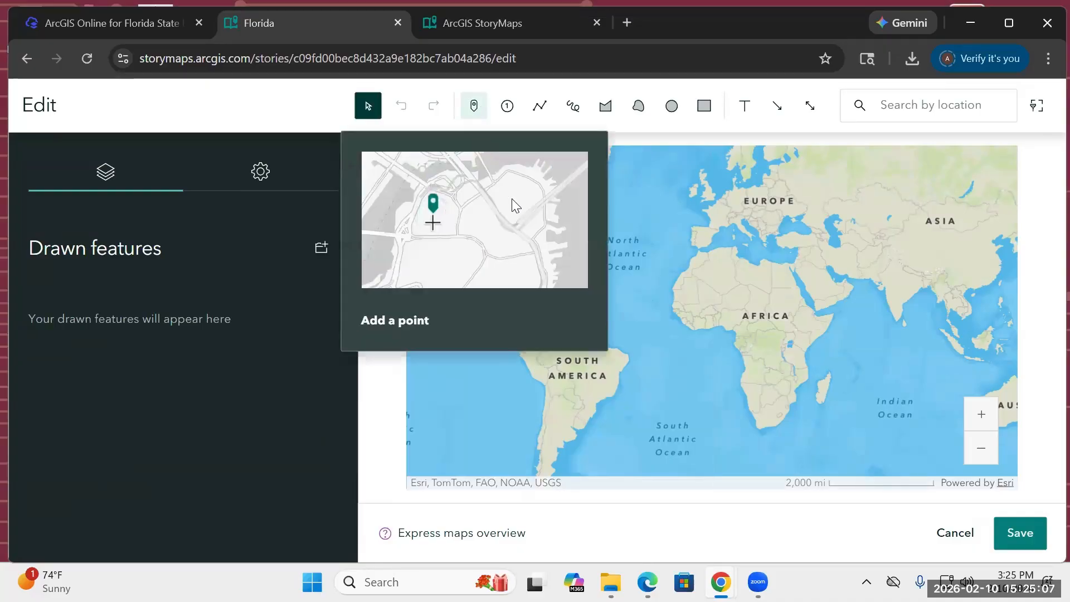
click(474, 108)
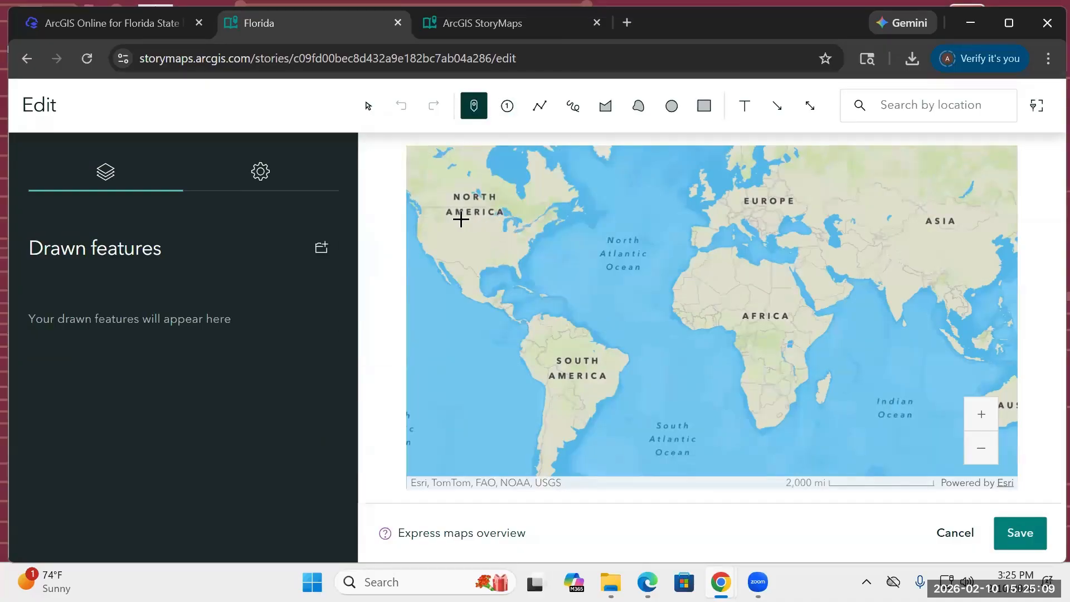
click(461, 213)
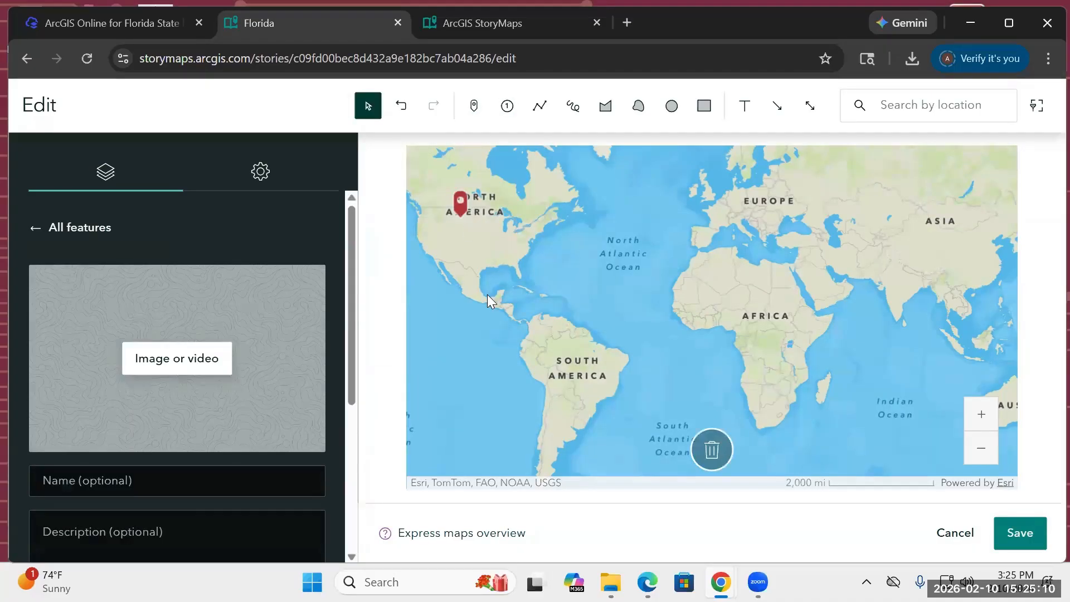
Step: Add three numbered points running southeast from the central United States past Florida into the Atlantic
click(506, 105)
click(479, 234)
click(506, 107)
click(523, 270)
click(507, 106)
click(567, 284)
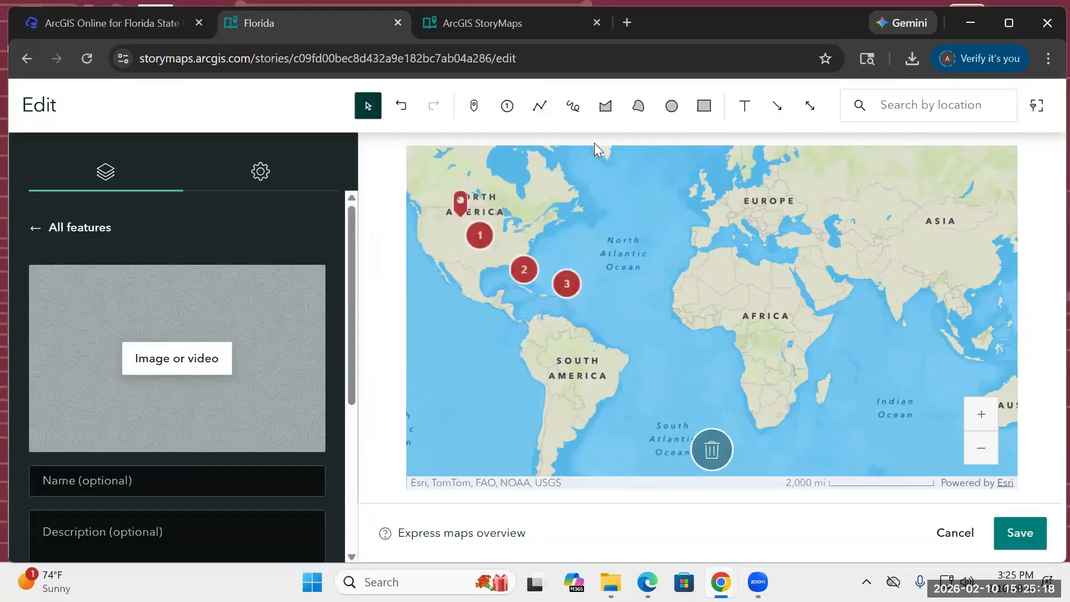
Step: Draw a line connecting numbered points 1, 2 and 3
click(539, 106)
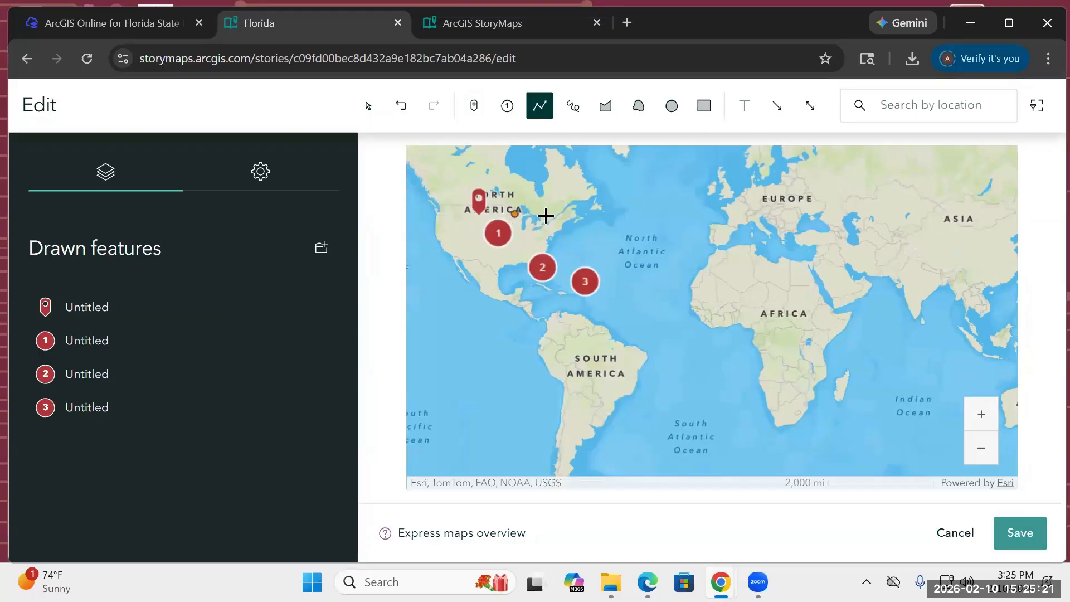
click(498, 233)
click(553, 271)
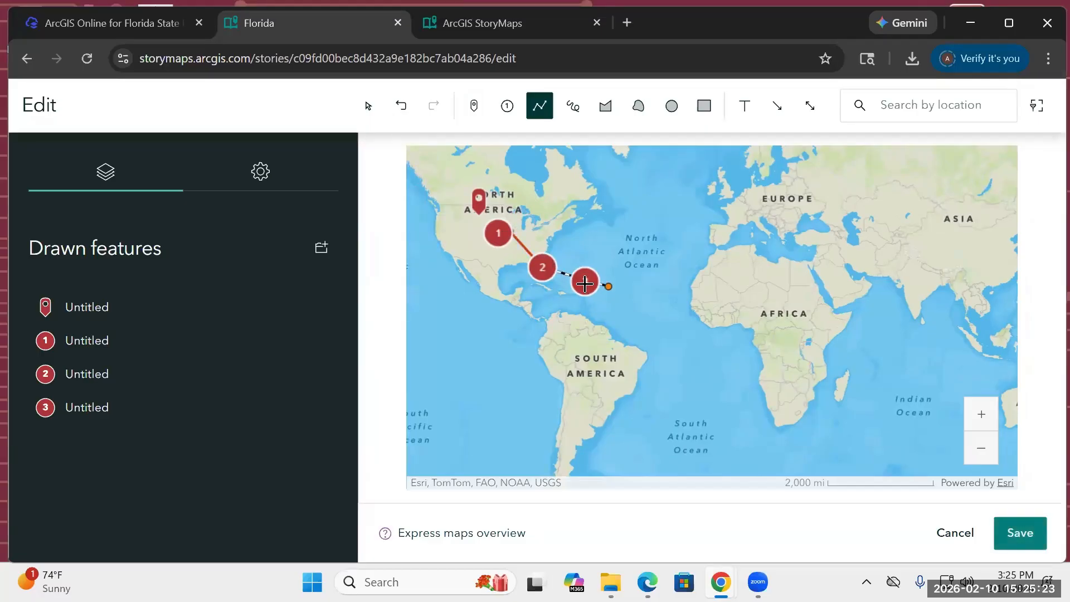
double_click(585, 281)
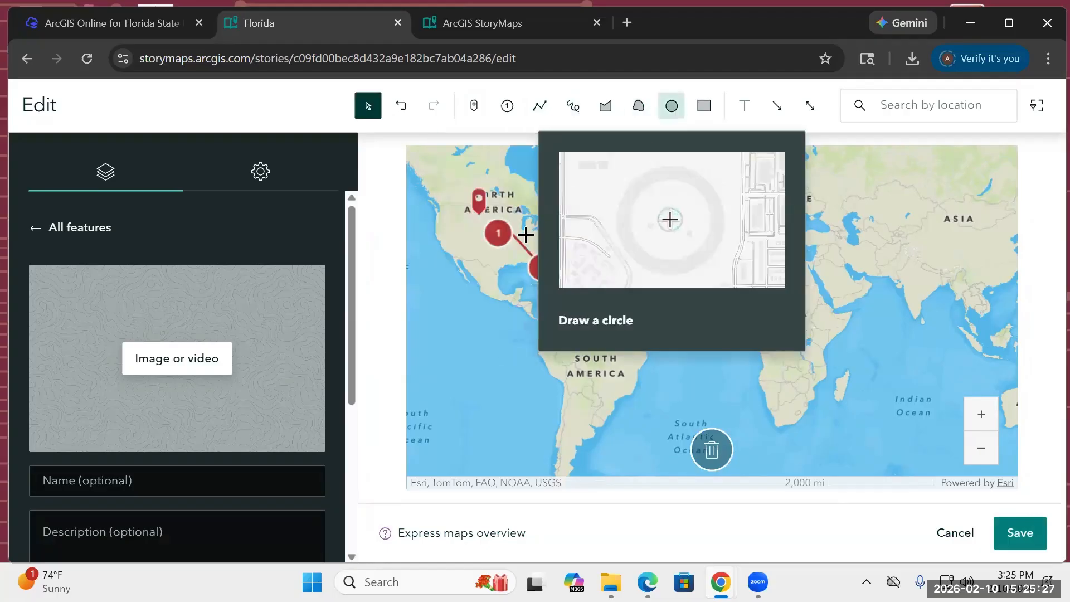
Step: Draw a circle over eastern Canada and return to the list of all drawn features
click(672, 106)
drag(537, 164, 582, 207)
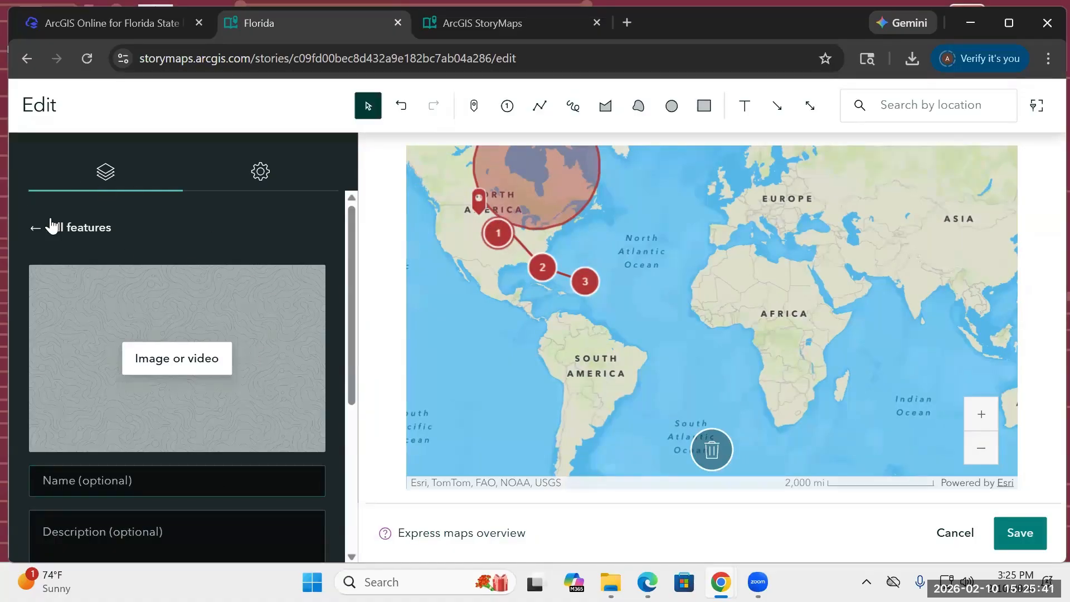
click(36, 228)
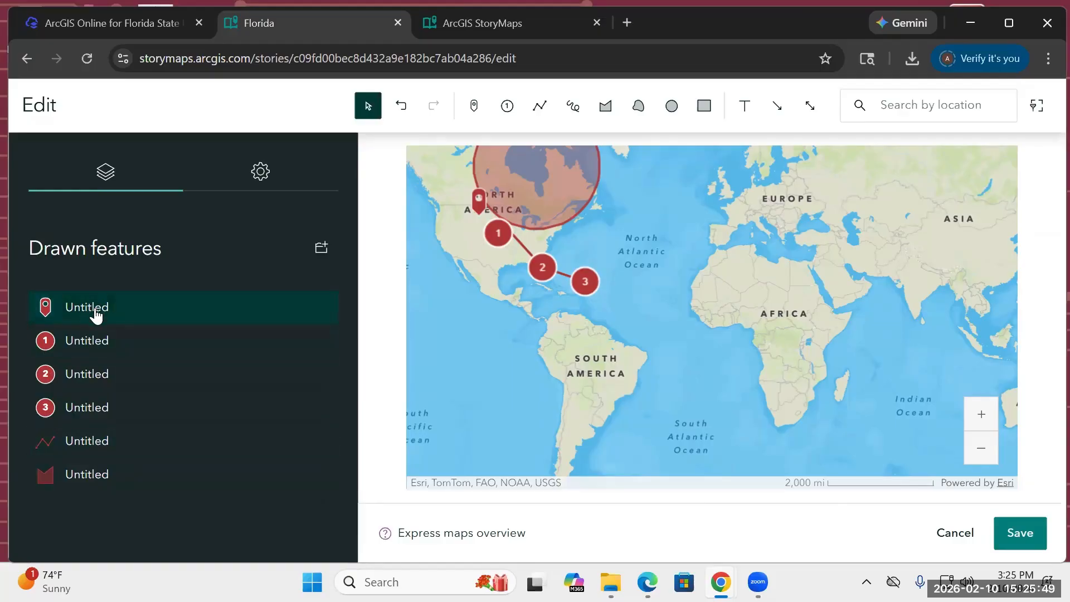
Step: Move numbered point 1 to the top of the drawn features and give it the manatee image already used in this story
drag(94, 312, 92, 312)
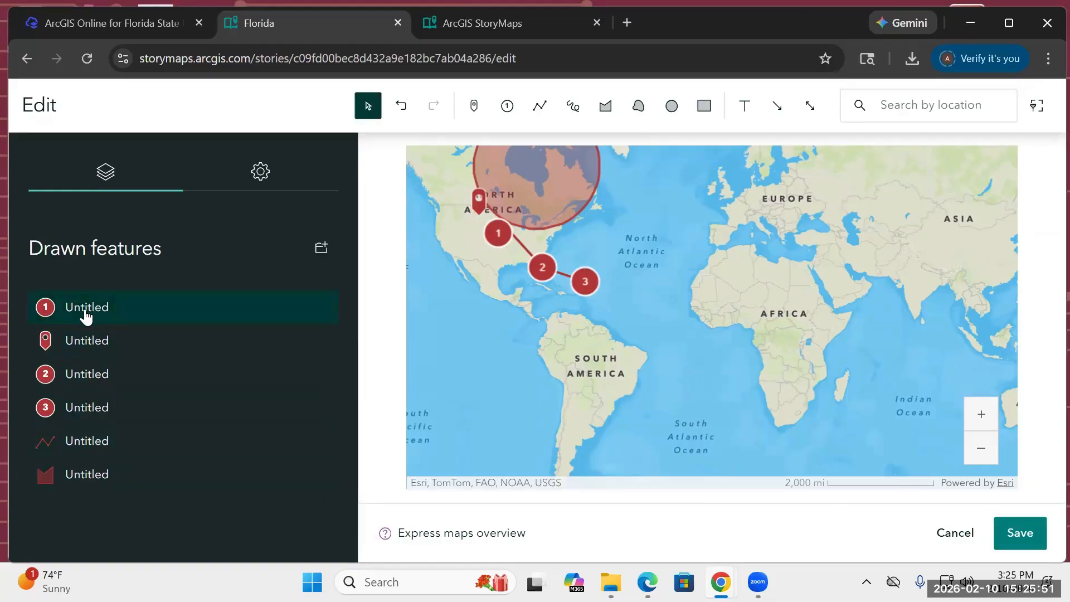
click(86, 309)
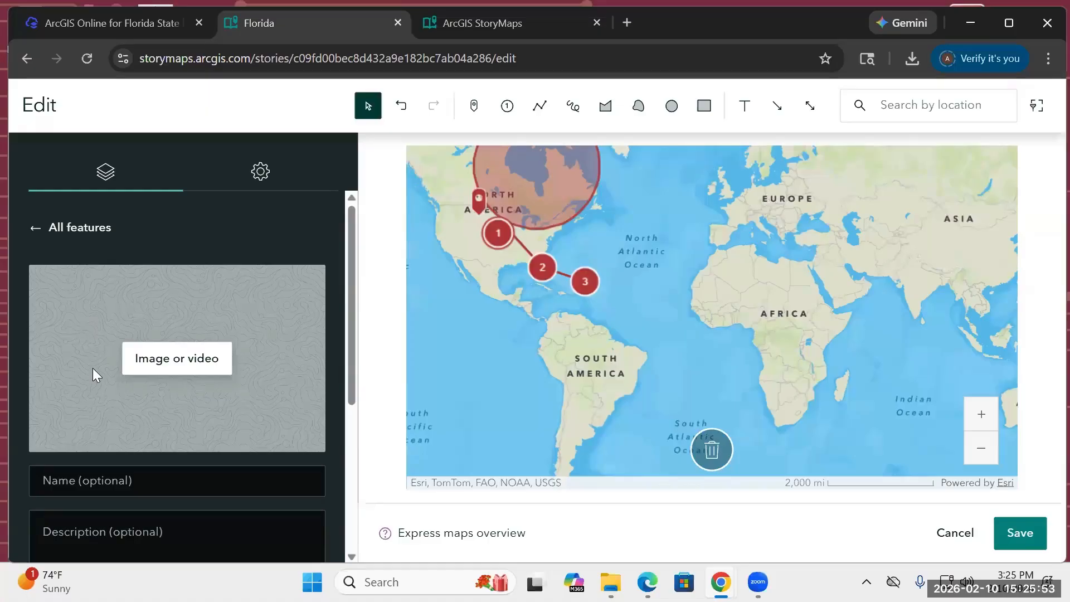
scroll(93, 373, down, 1)
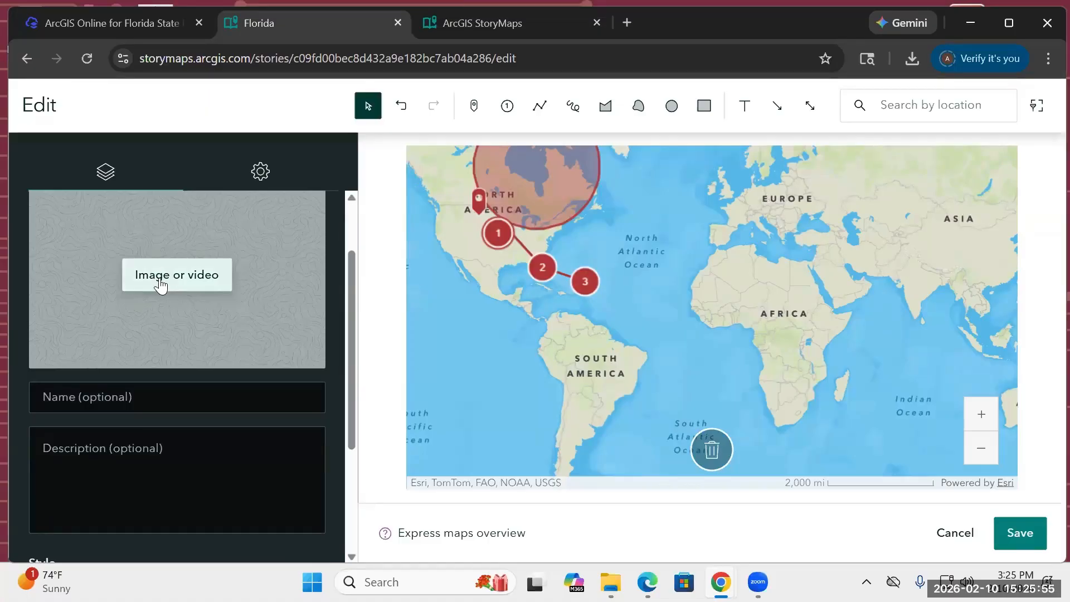
click(161, 284)
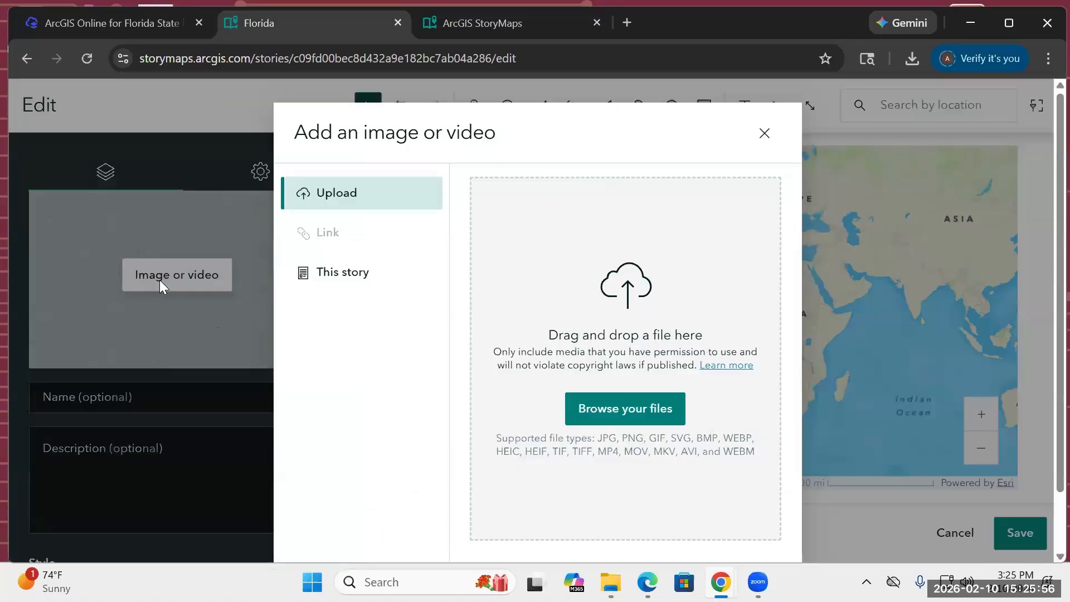
click(332, 281)
click(506, 226)
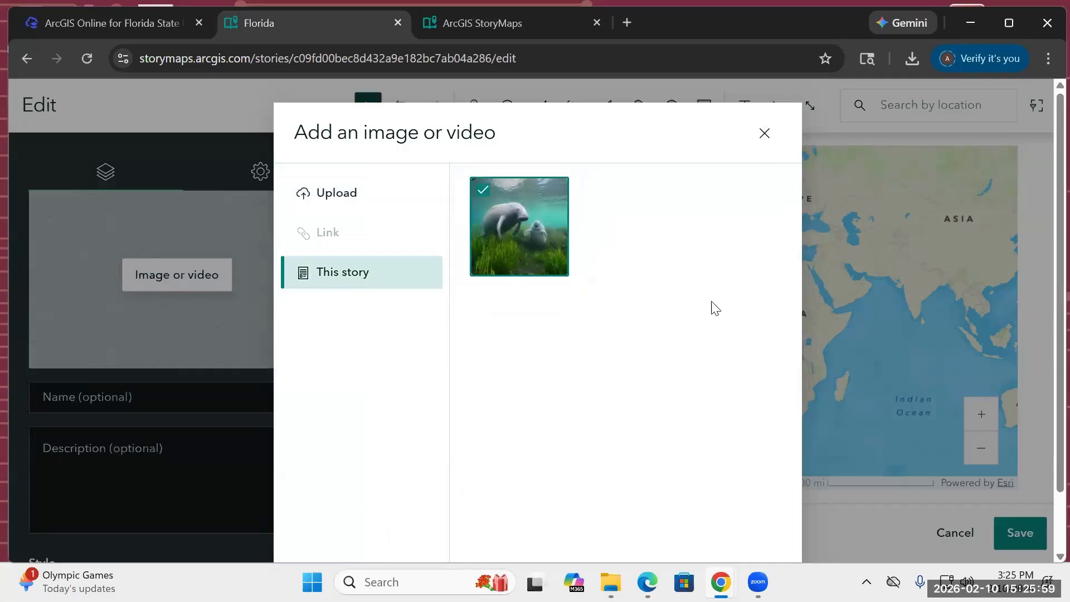
click(754, 533)
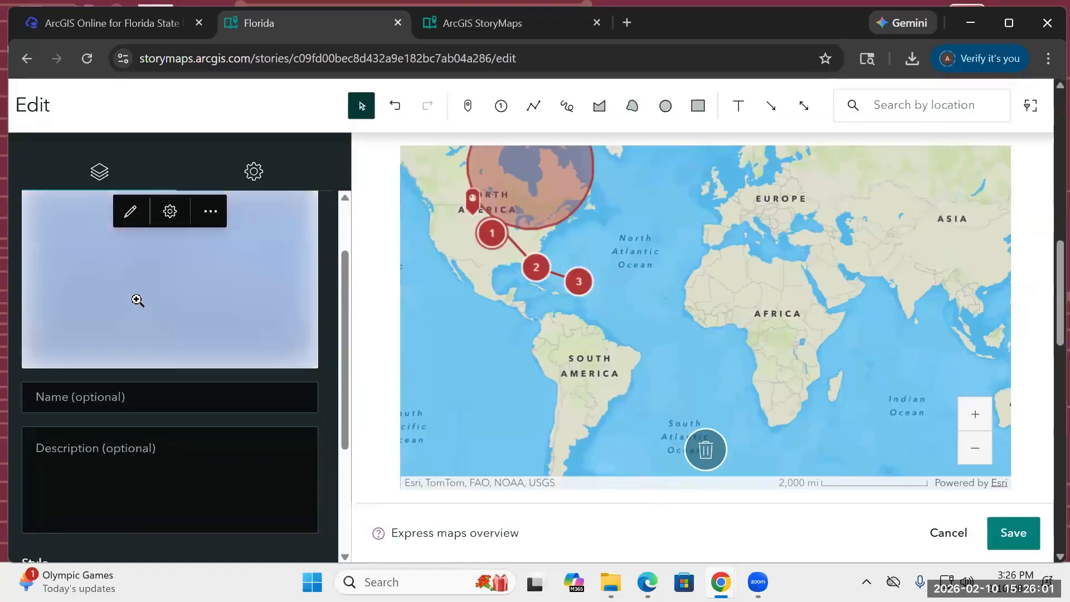
Step: Name numbered point 1 "Stop 1", leave its description empty, and return to the list of drawn features
click(60, 401)
text(S)
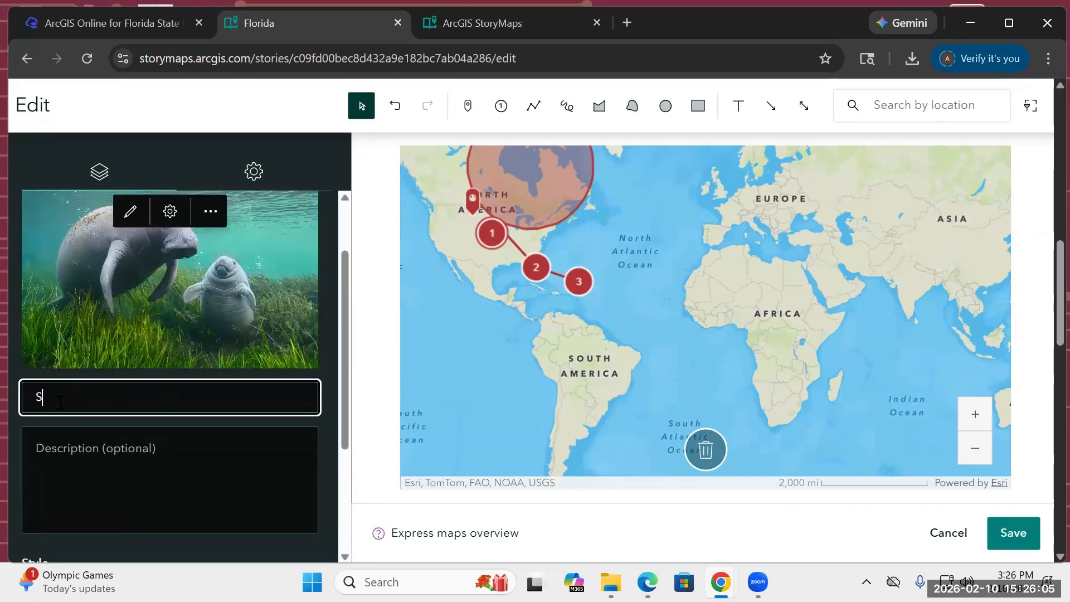
key(BackSpace)
text(Stop)
click(156, 461)
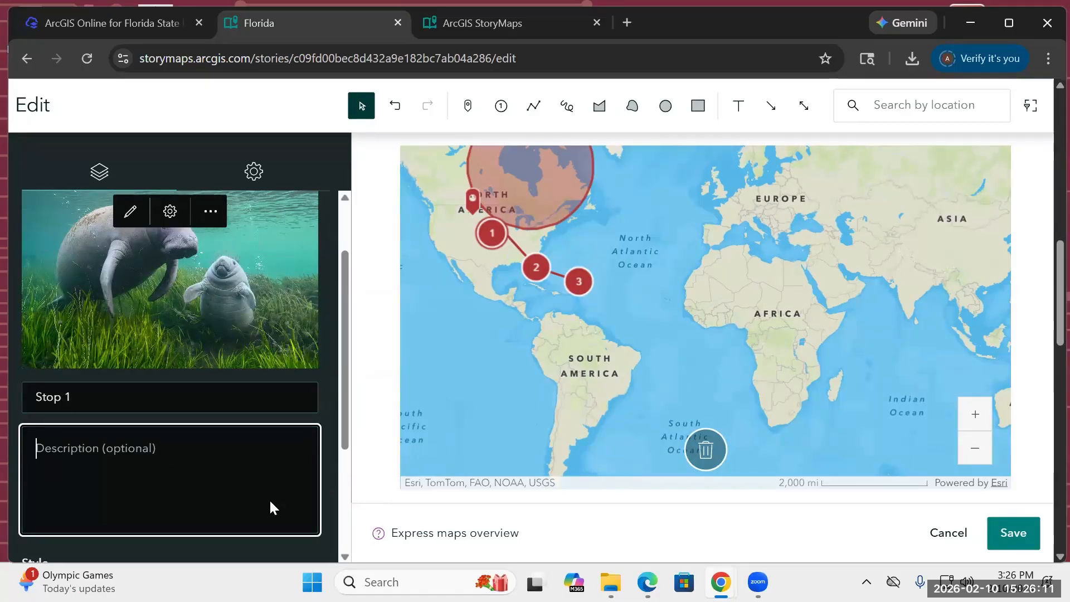
scroll(328, 477, down, 3)
click(169, 490)
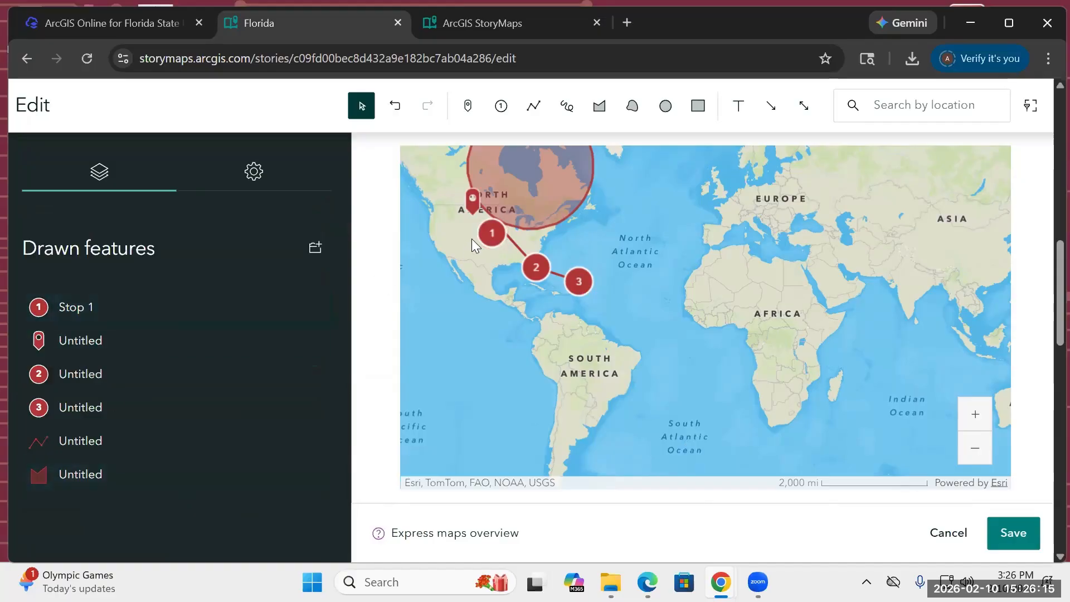
Step: Review the details of Stop 1 from the map, then open the details of the circle over eastern Canada
click(487, 232)
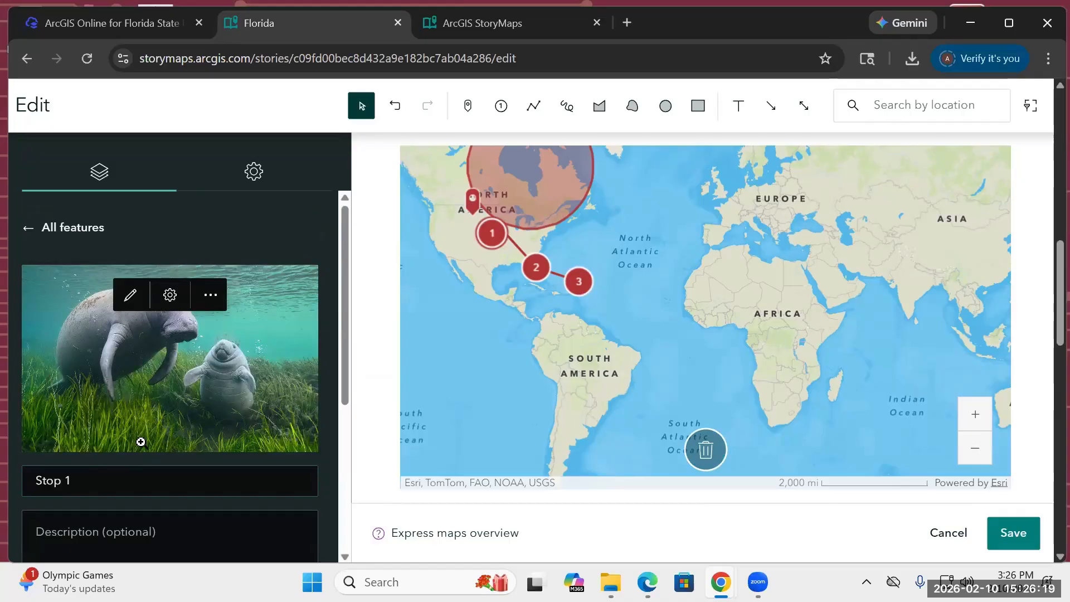
click(25, 227)
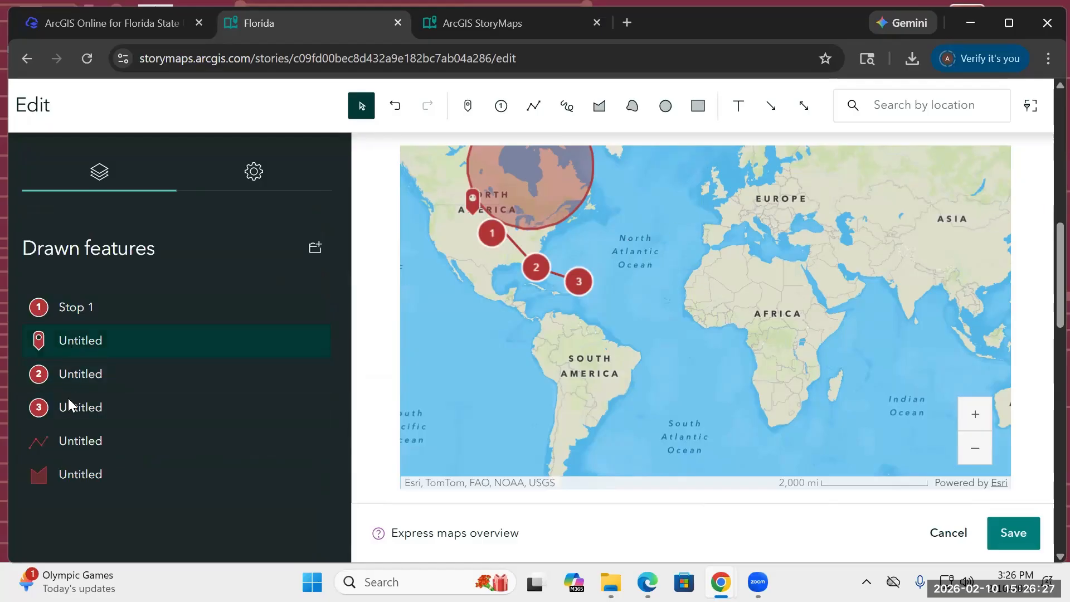
click(81, 474)
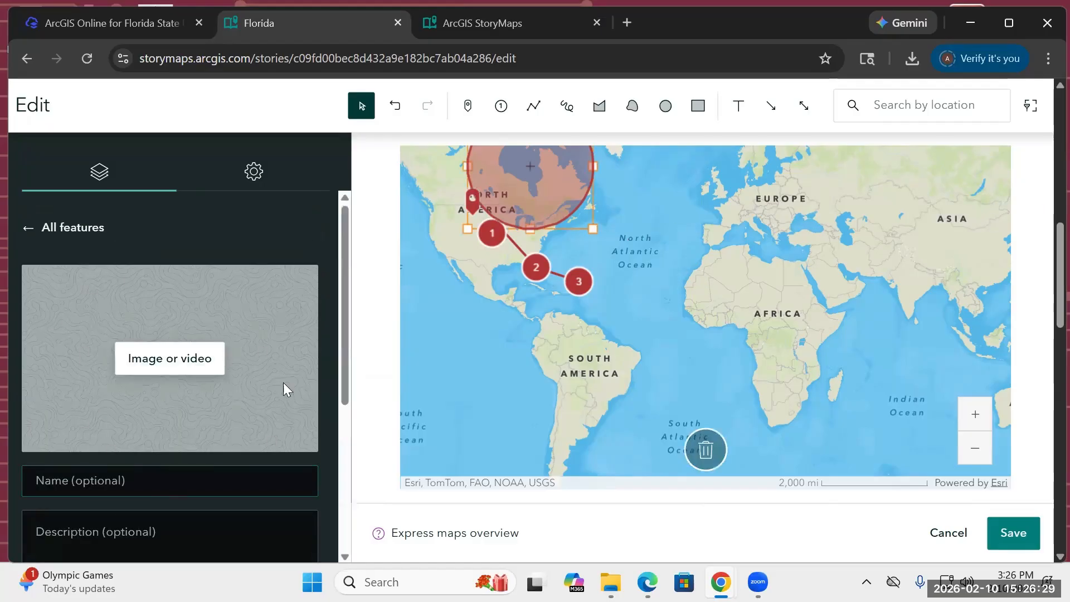
scroll(81, 453, down, 1)
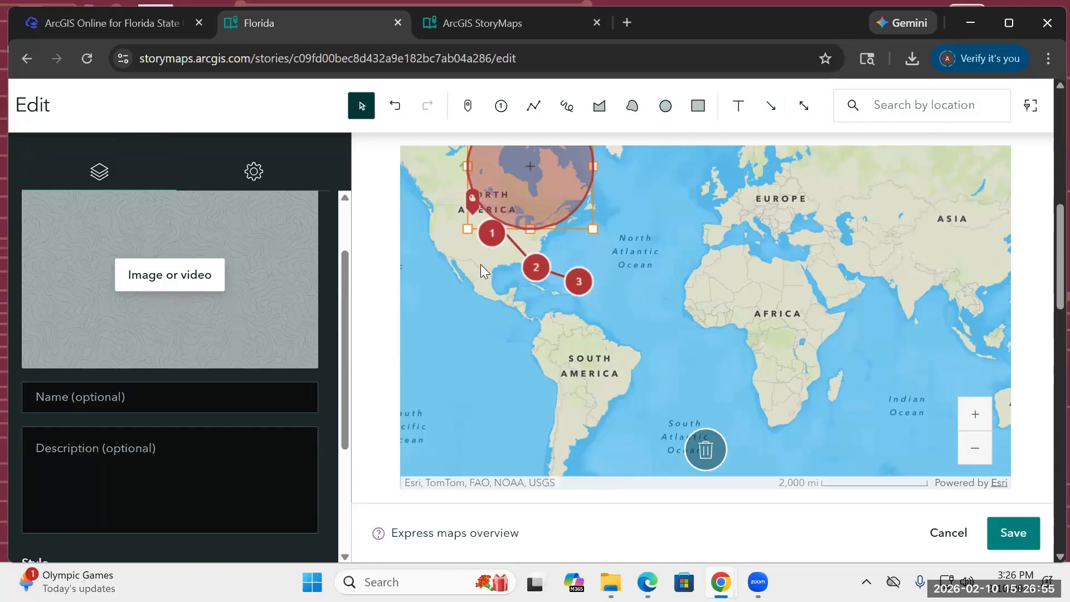
Step: Examine the Tallahassee area of Florida up close on the express map
scroll(478, 263, up, 3)
scroll(613, 262, up, 2)
scroll(643, 290, up, 3)
scroll(449, 295, up, 2)
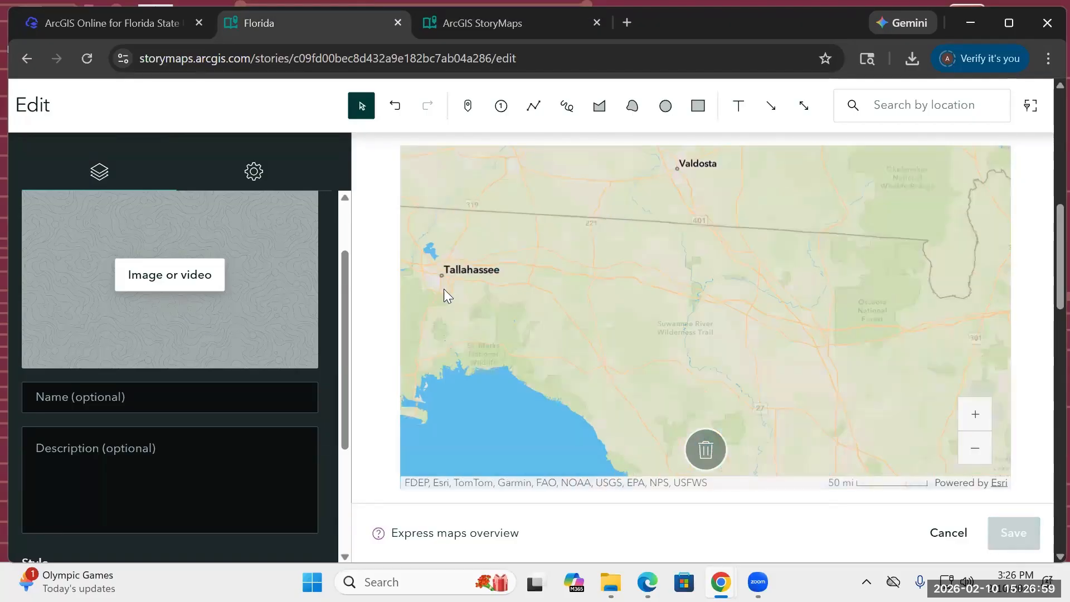
scroll(449, 295, up, 4)
drag(468, 241, 499, 248)
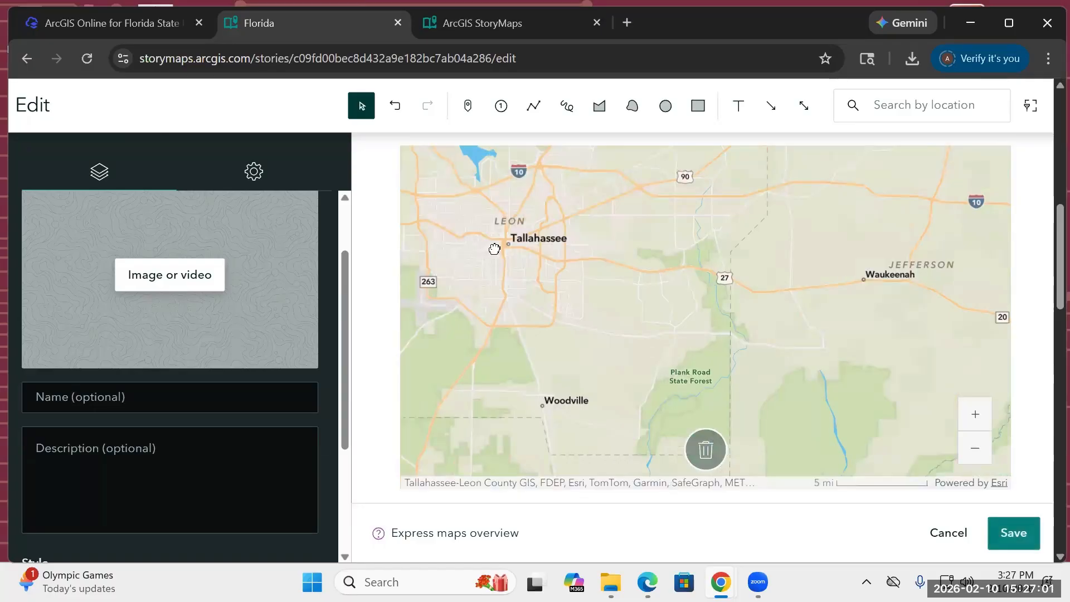
scroll(498, 250, up, 2)
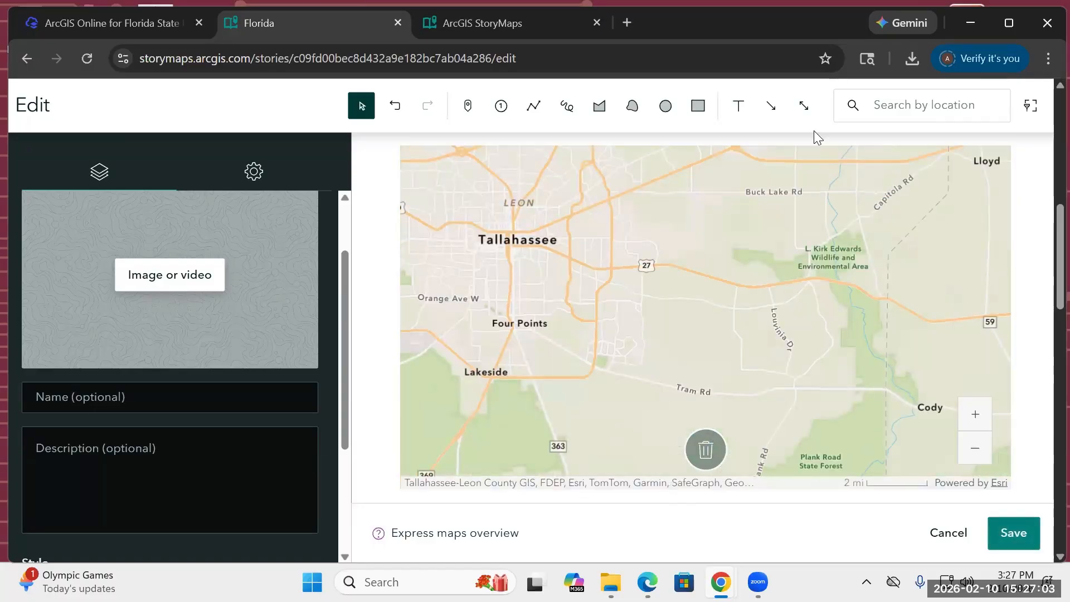
Step: Search the map for "Florida State" and add the Florida State Univ result in Tallahassee as a point marker
click(966, 104)
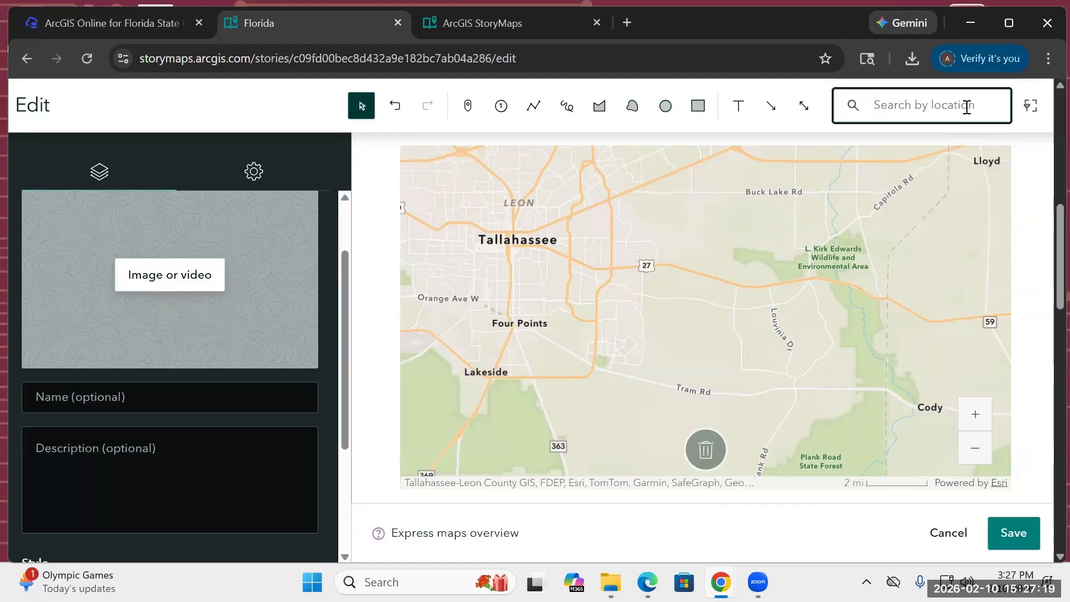
text(Florida )
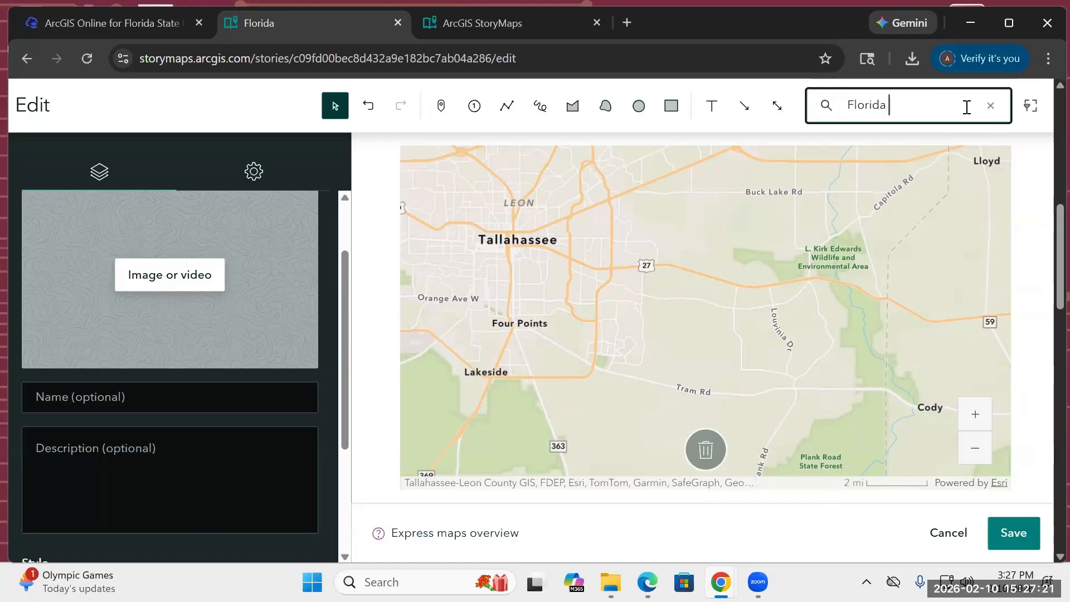
text(State)
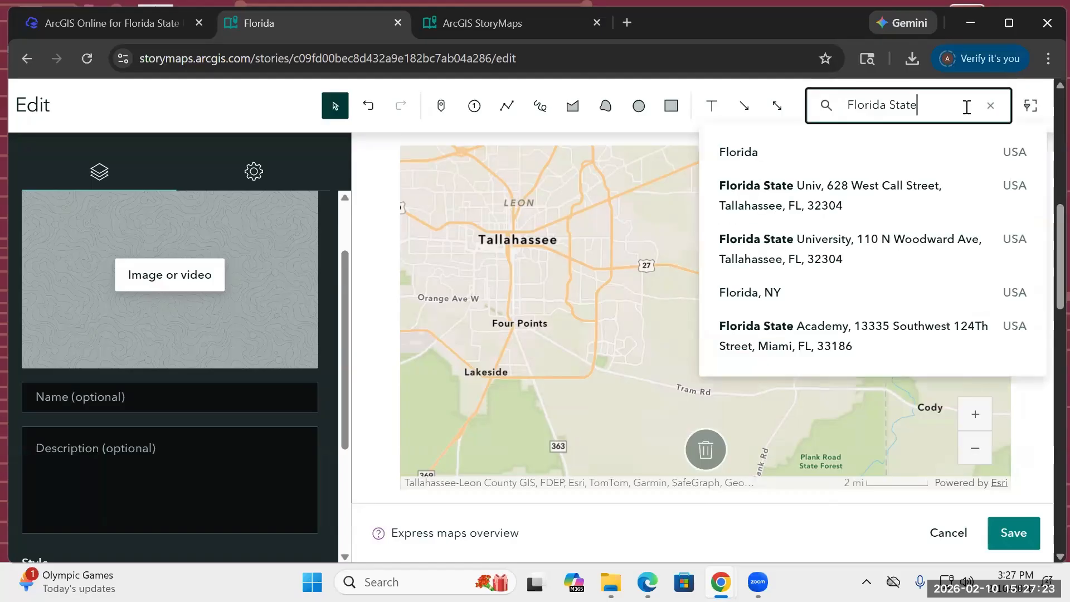
click(761, 205)
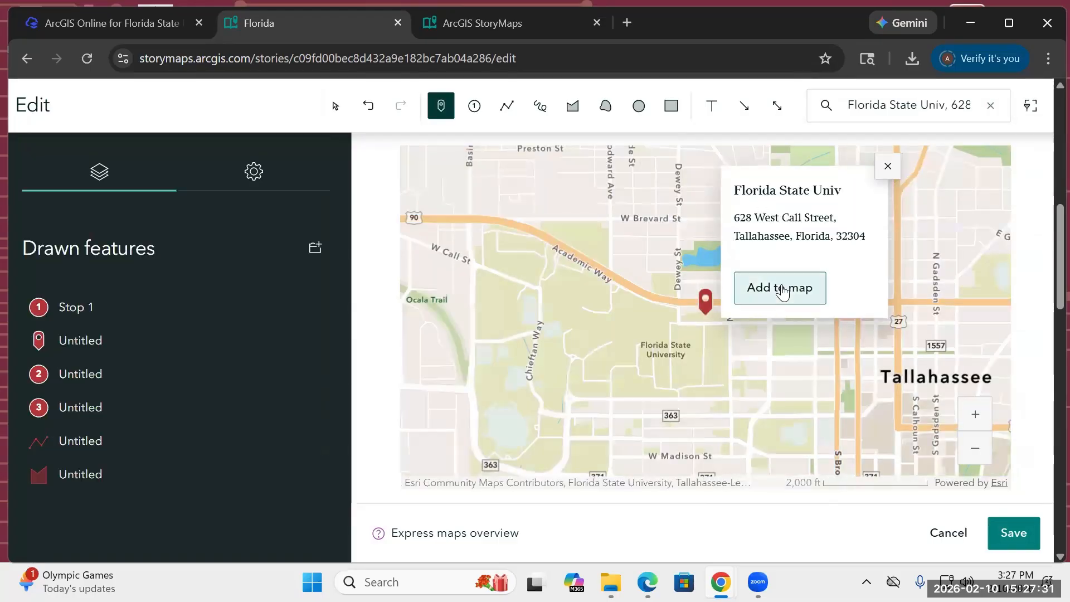
click(780, 288)
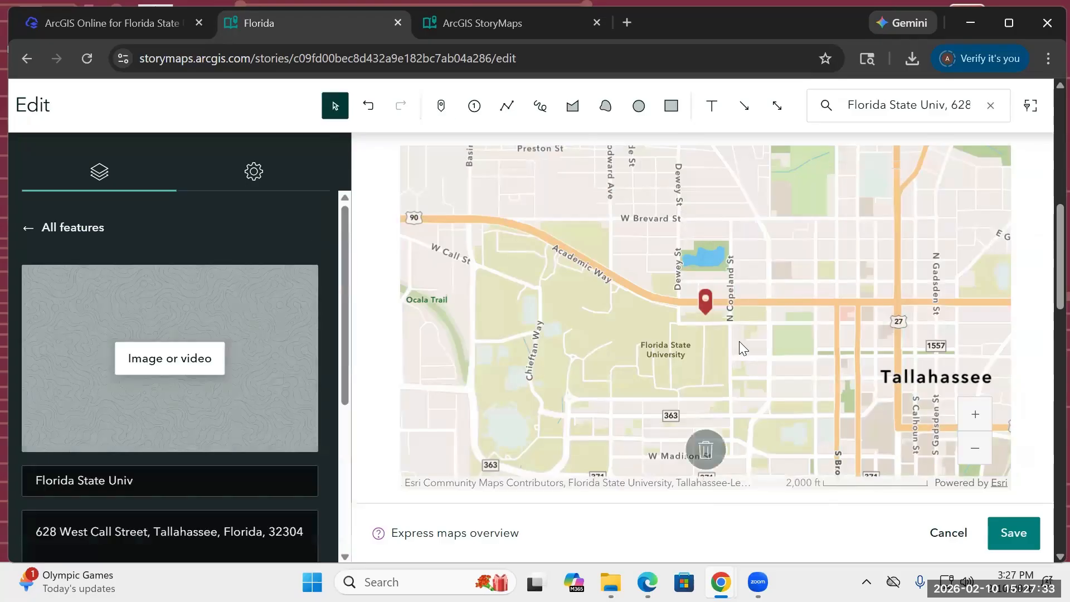
Step: Change the new marker's name to "Florida State University"
scroll(127, 454, down, 1)
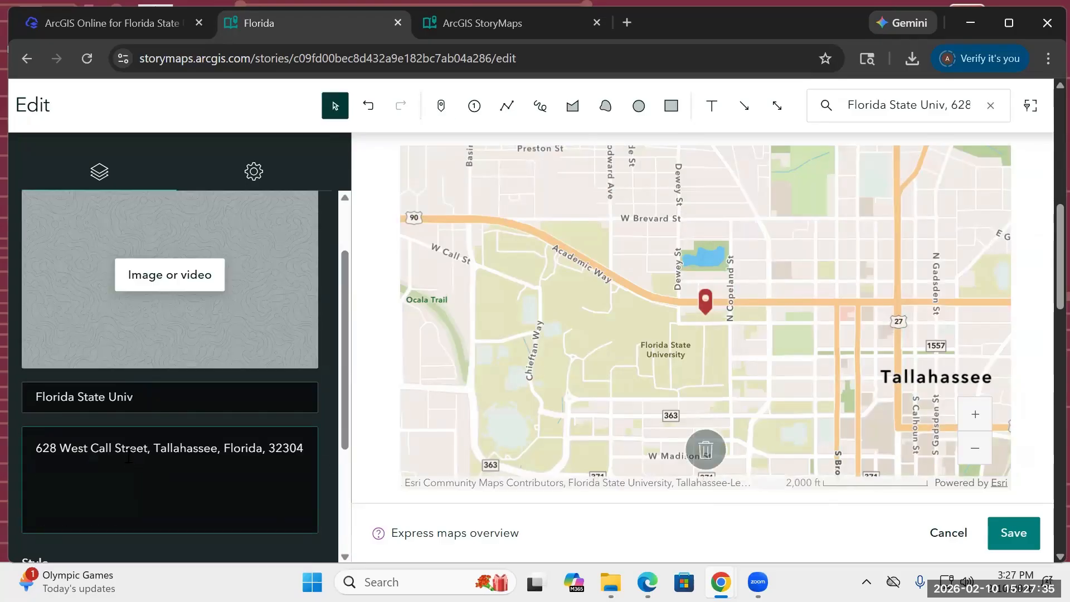
click(138, 396)
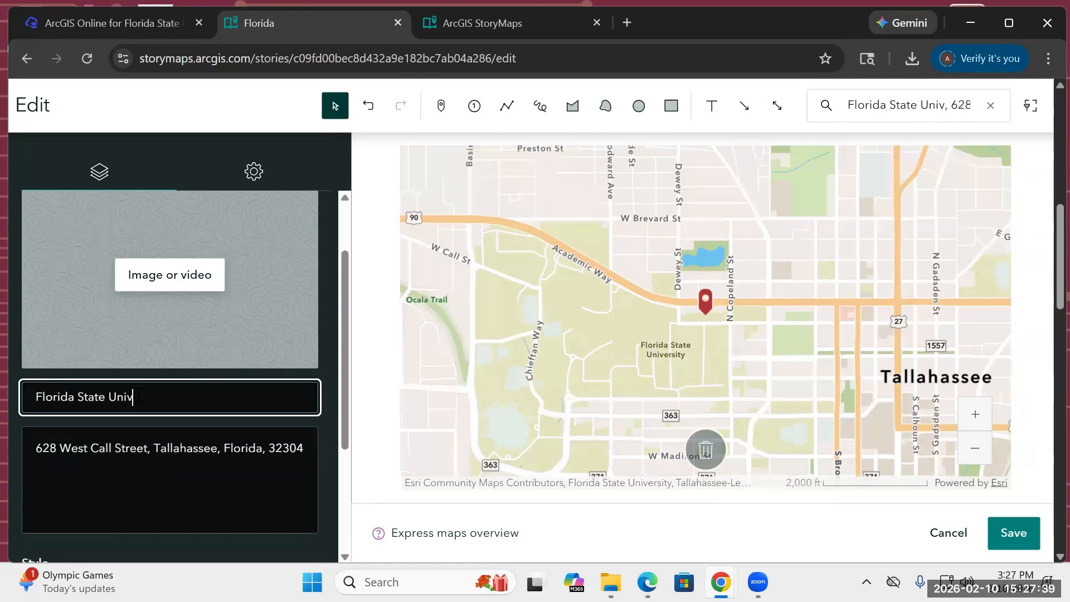
text(ersity)
click(177, 489)
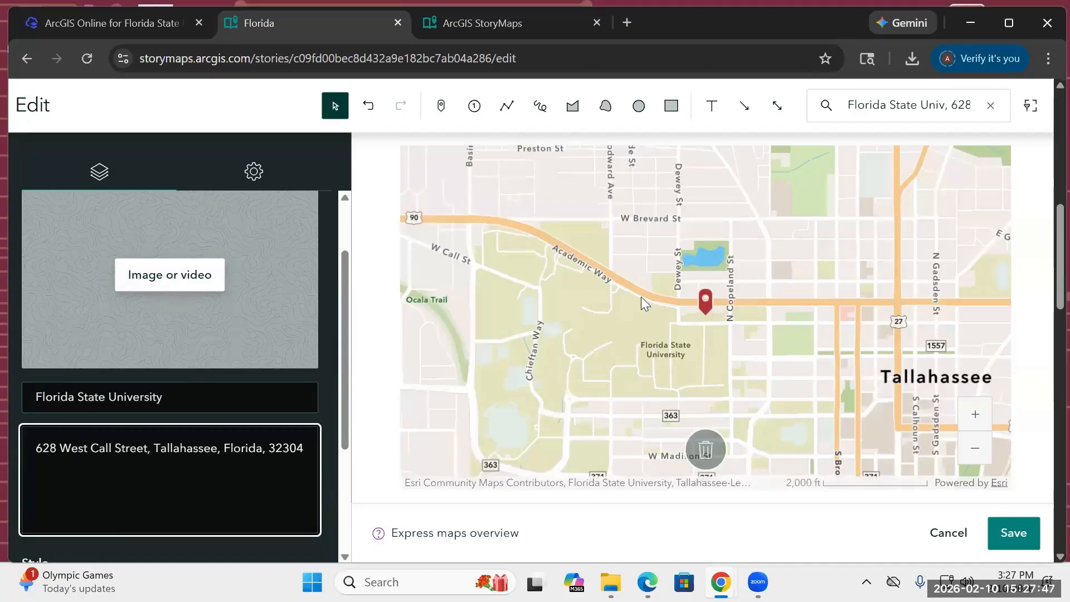
Step: Search for a South Woodward Avenue address in Tallahassee, view its location, and dismiss the result without adding it to the map
drag(851, 106, 982, 103)
text(110 we)
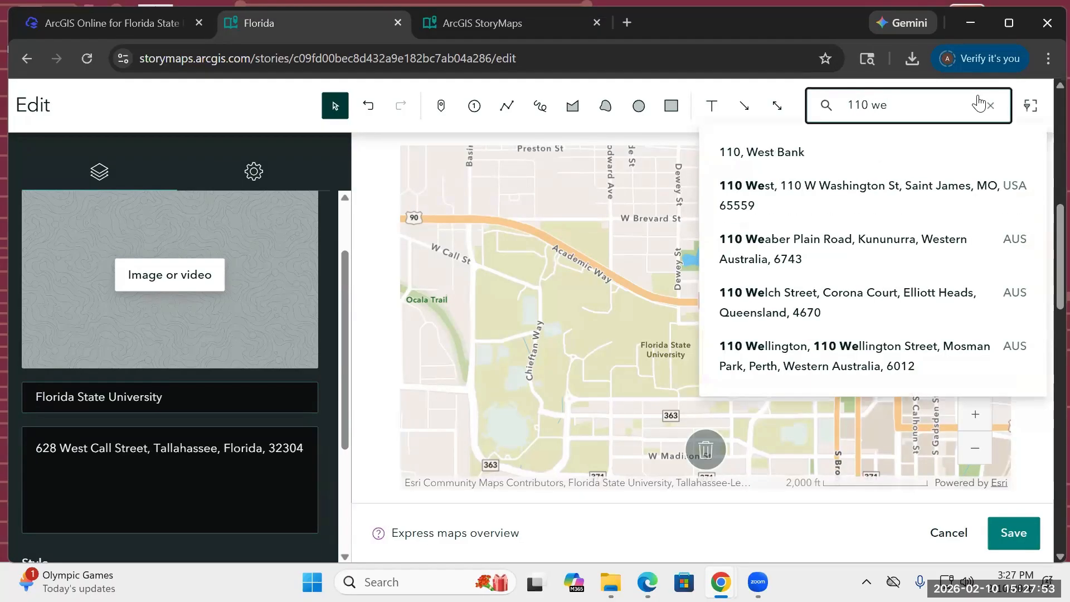
key(BackSpace)
text( wood)
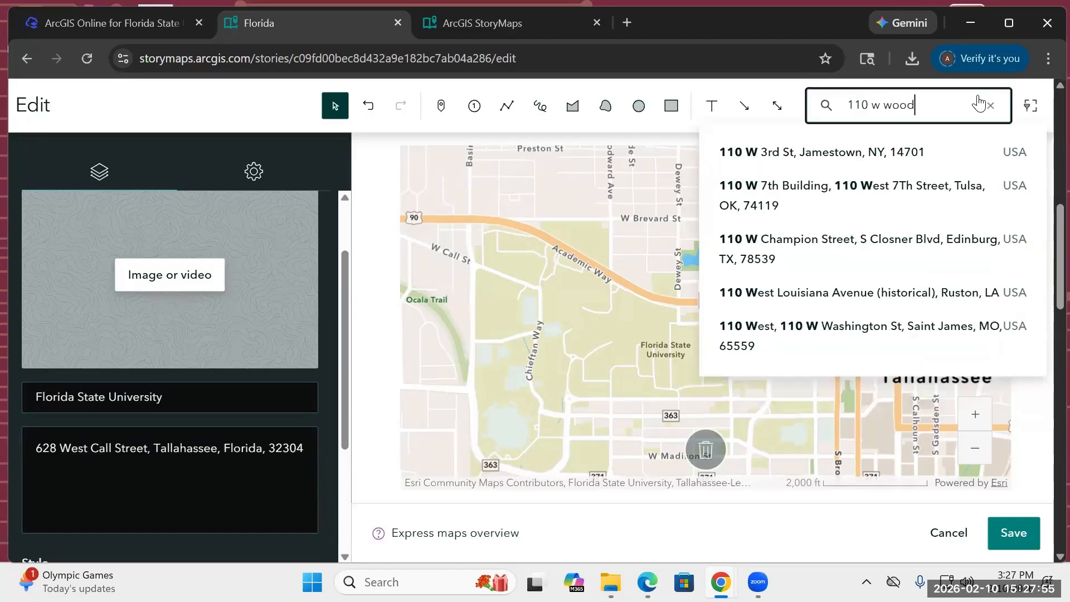
text(ward a)
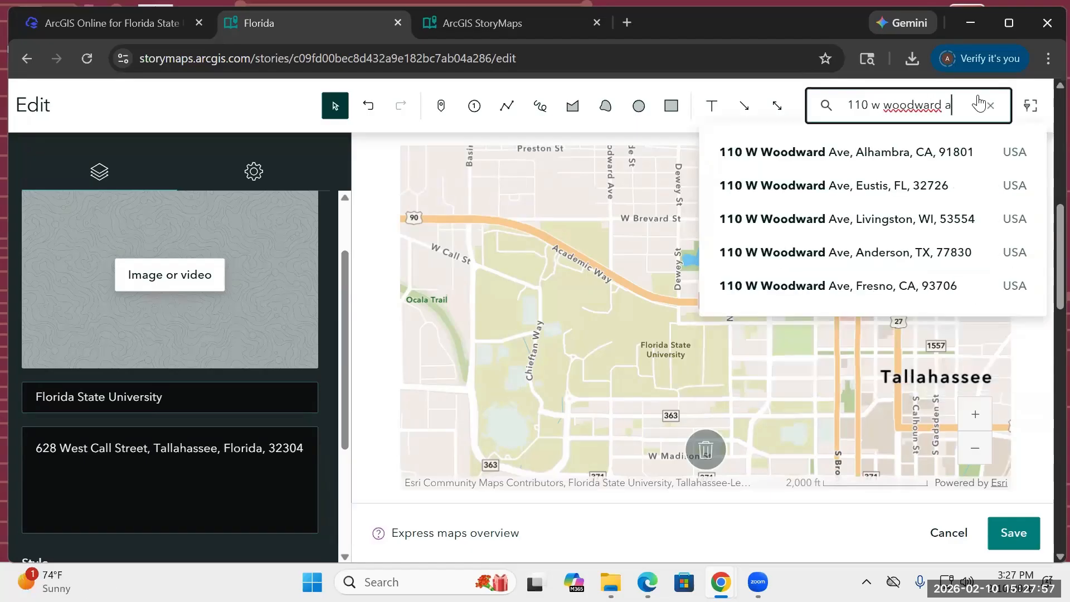
text(ve ta)
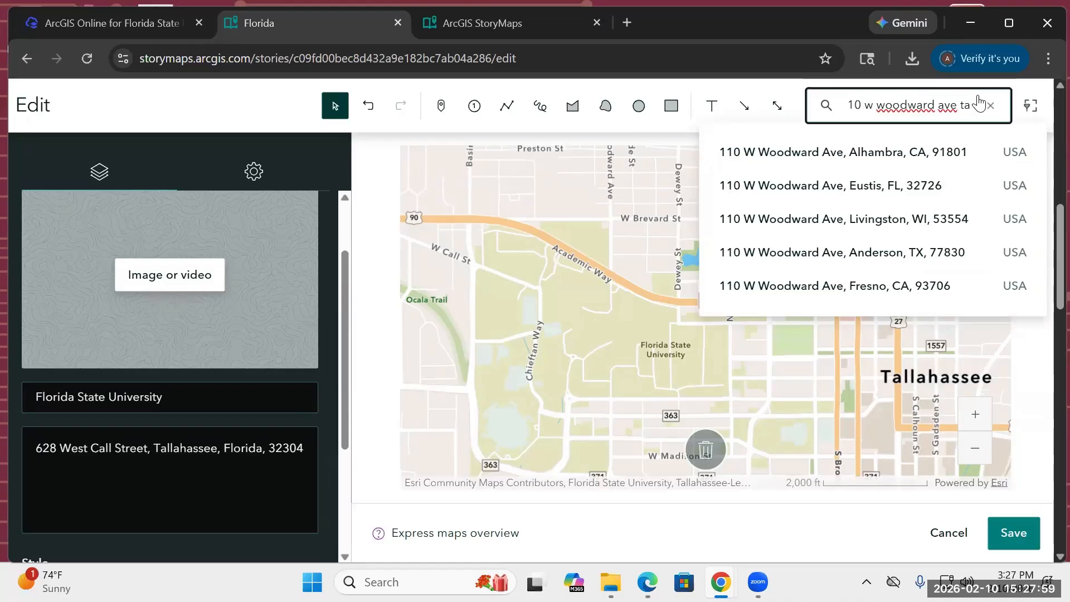
text(ll)
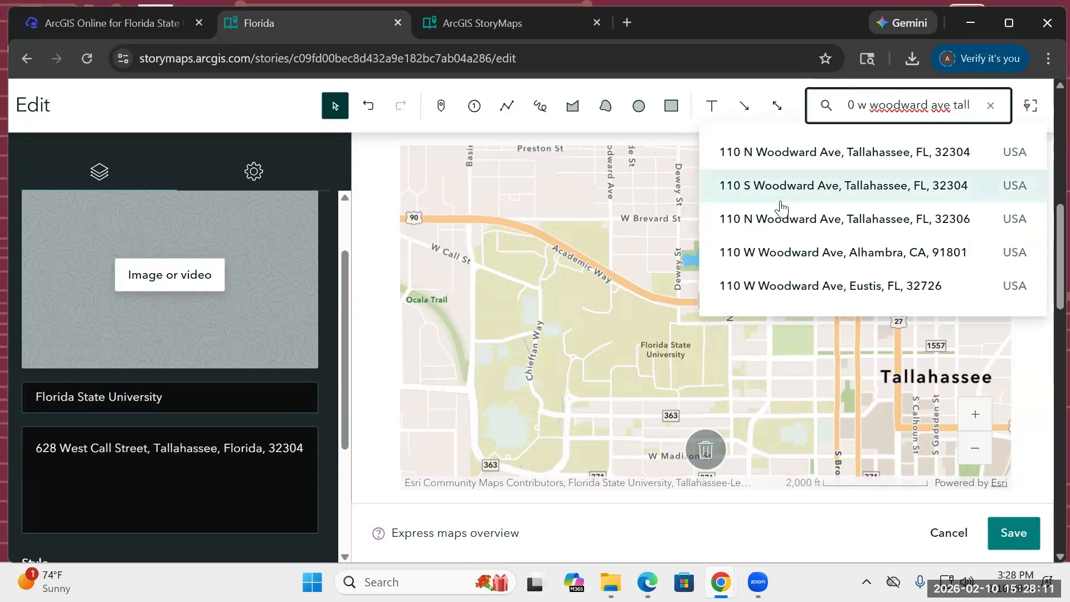
click(771, 187)
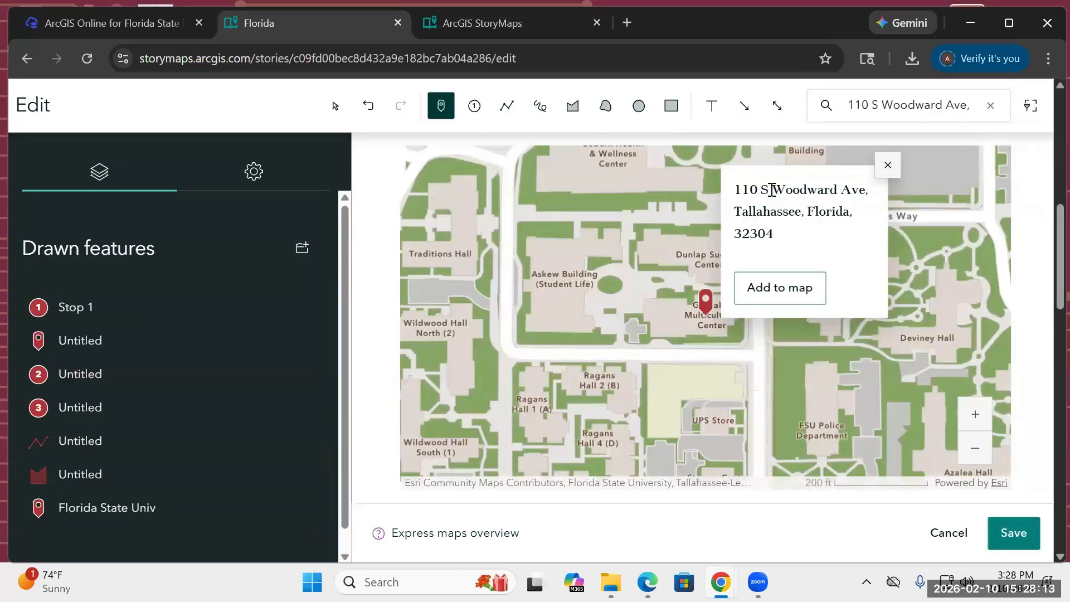
click(887, 167)
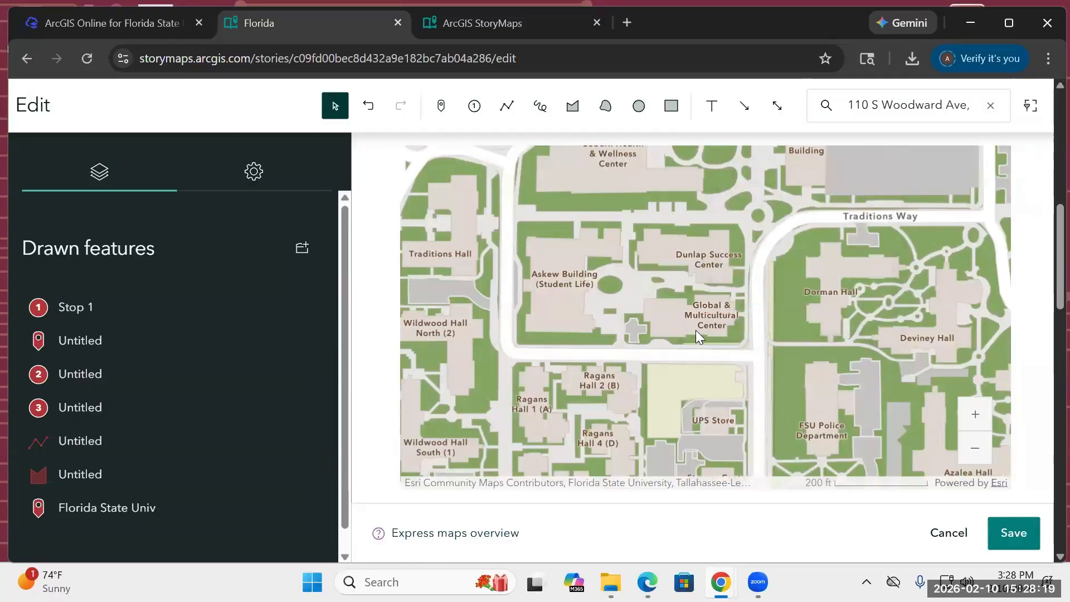
Step: Explore the Florida State University campus on the express map to locate the Dirac Science Library
drag(807, 413, 711, 107)
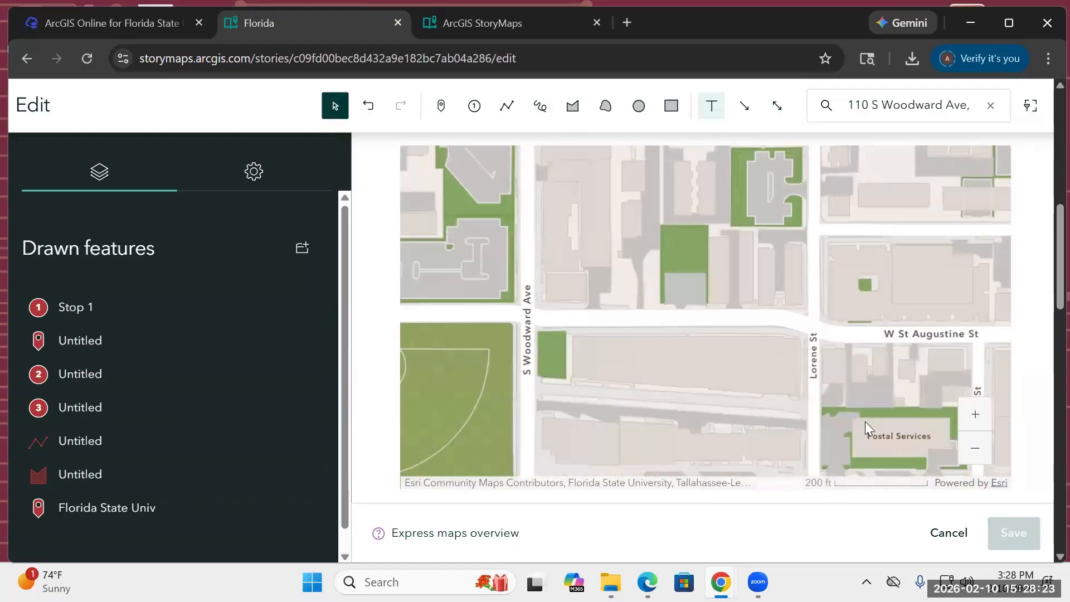
drag(560, 299, 982, 378)
drag(583, 185, 663, 305)
scroll(663, 305, down, 2)
scroll(663, 305, down, 2)
drag(782, 379, 580, 268)
scroll(651, 303, down, 2)
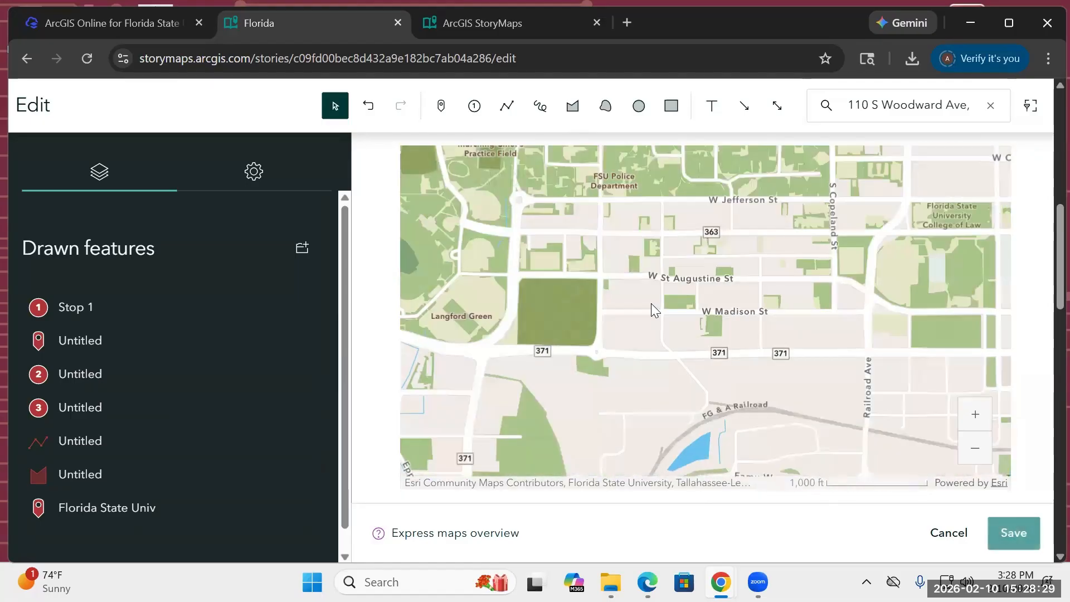
scroll(661, 328, up, 2)
drag(578, 261, 695, 487)
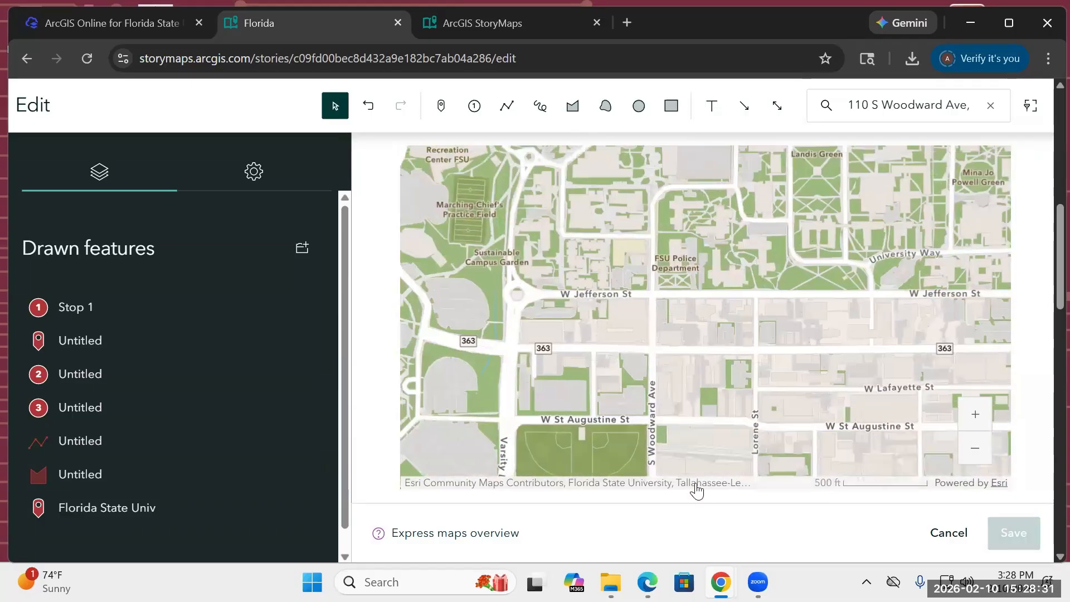
drag(582, 229, 594, 389)
drag(679, 152, 623, 353)
scroll(580, 317, up, 3)
drag(505, 348, 604, 325)
drag(621, 289, 613, 170)
drag(516, 318, 692, 332)
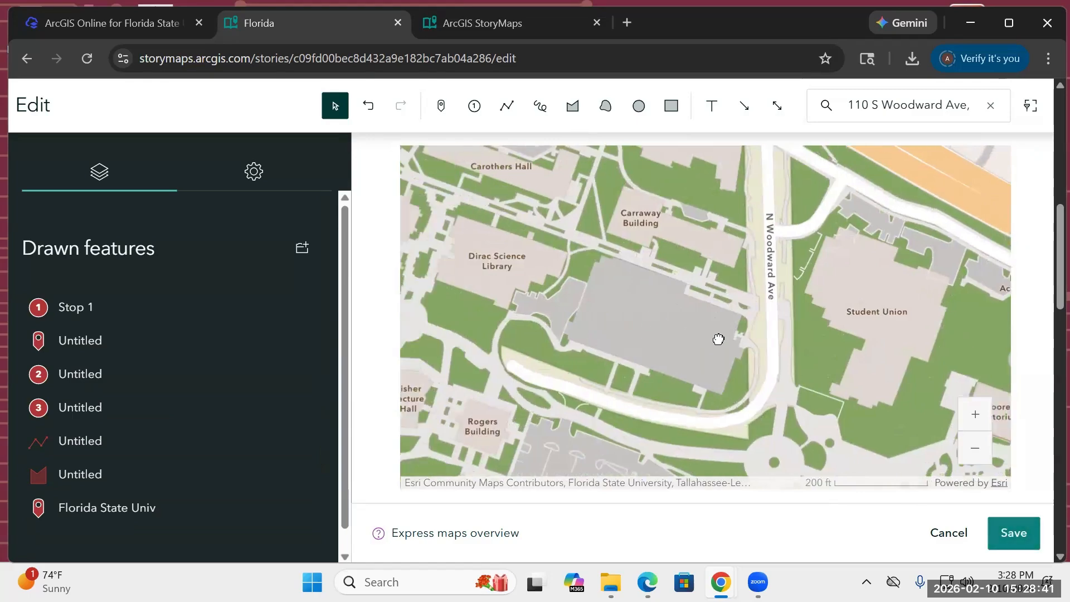
scroll(646, 280, up, 1)
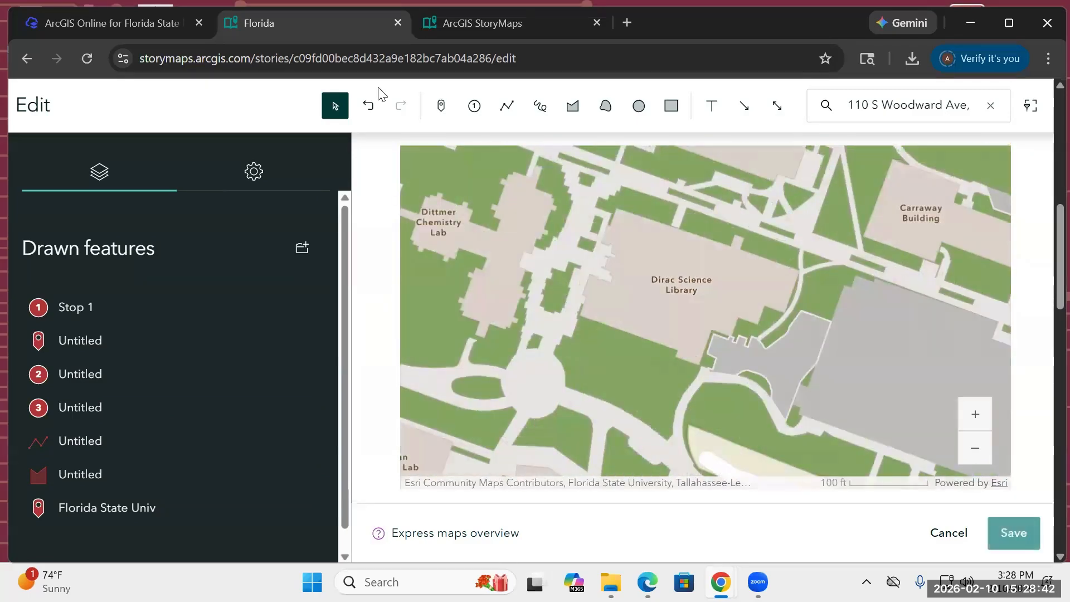
Step: Place a point marker on the Dirac Science Library, name it "Dirac", and return to the list of drawn features
click(441, 106)
click(676, 274)
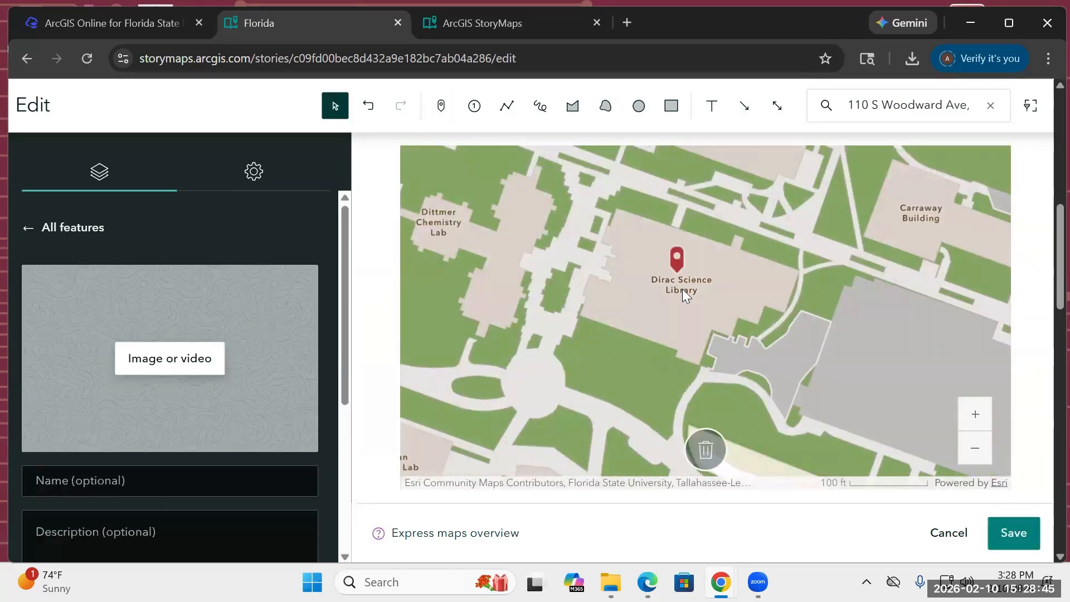
click(90, 474)
text(Dirac)
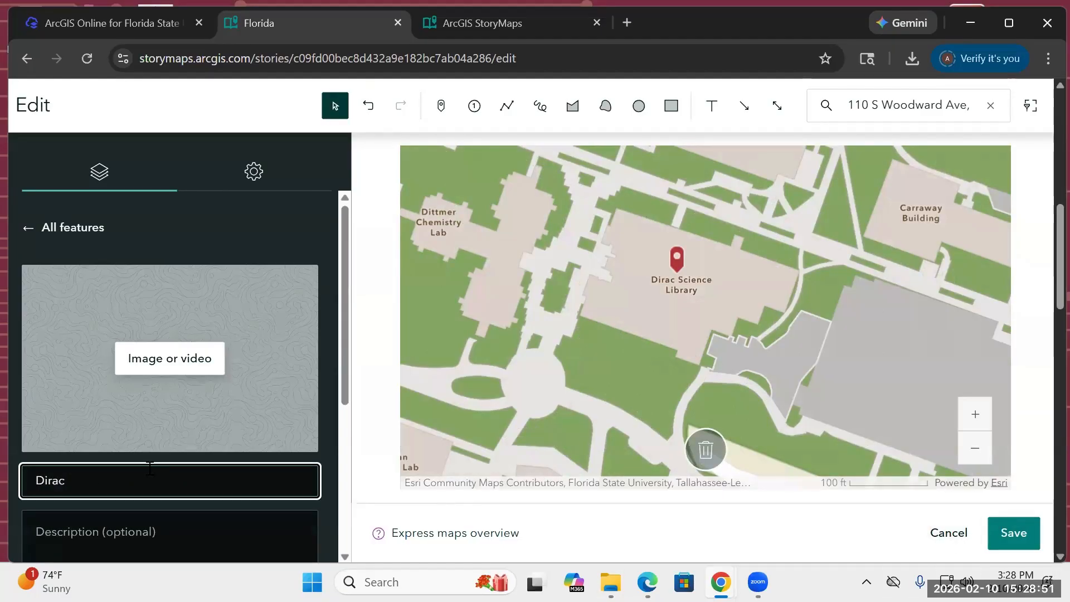
scroll(158, 492, down, 5)
click(190, 482)
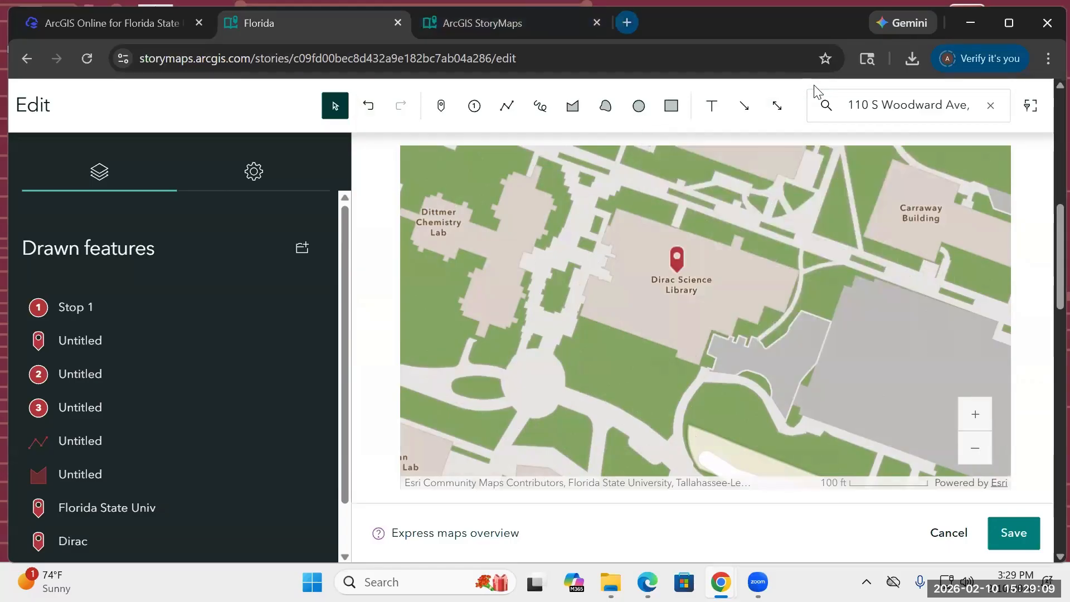
Step: Search the web for "google maps" in a new browser tab and open Google Maps
key(ctrl+t)
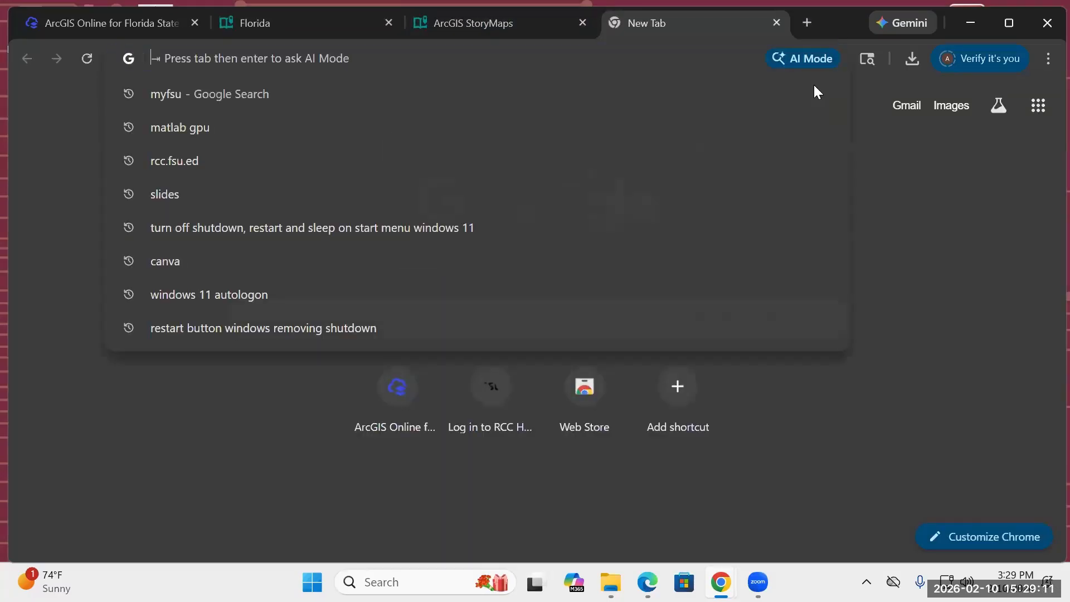
text(google )
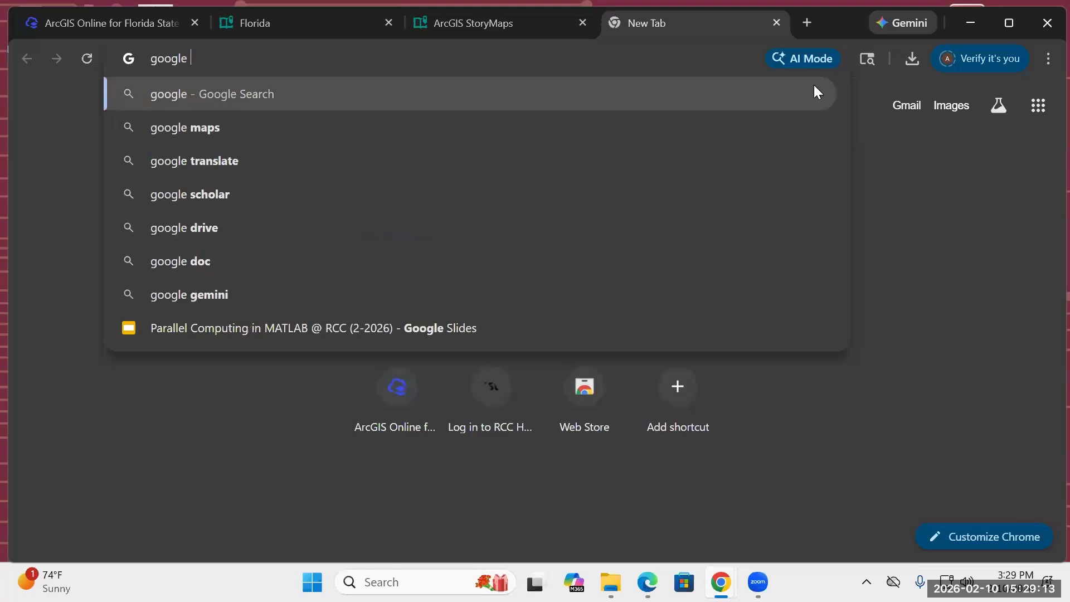
text(maps)
key(Return)
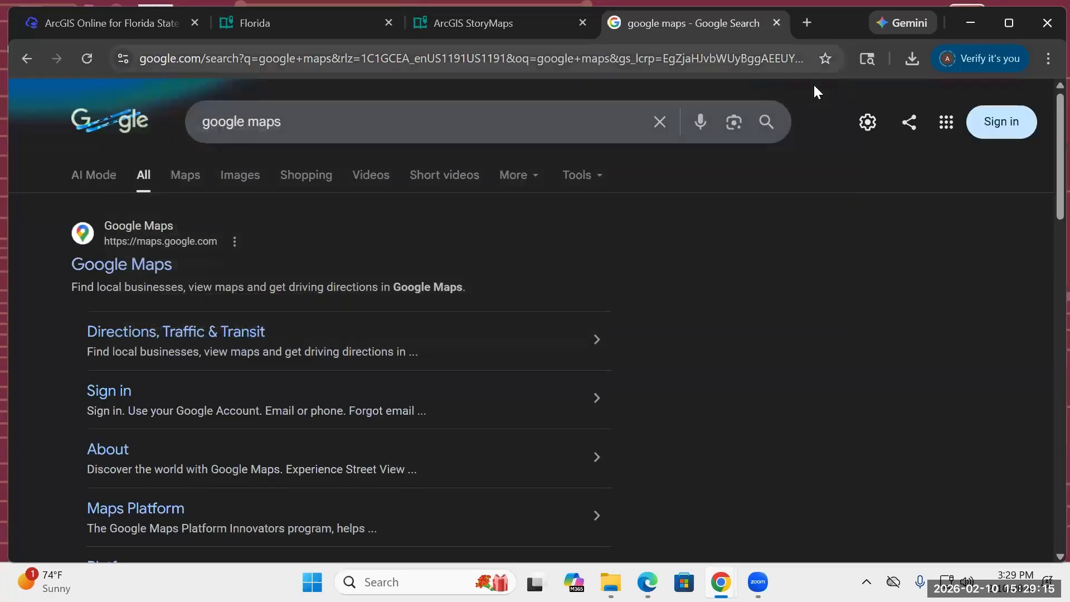
click(165, 266)
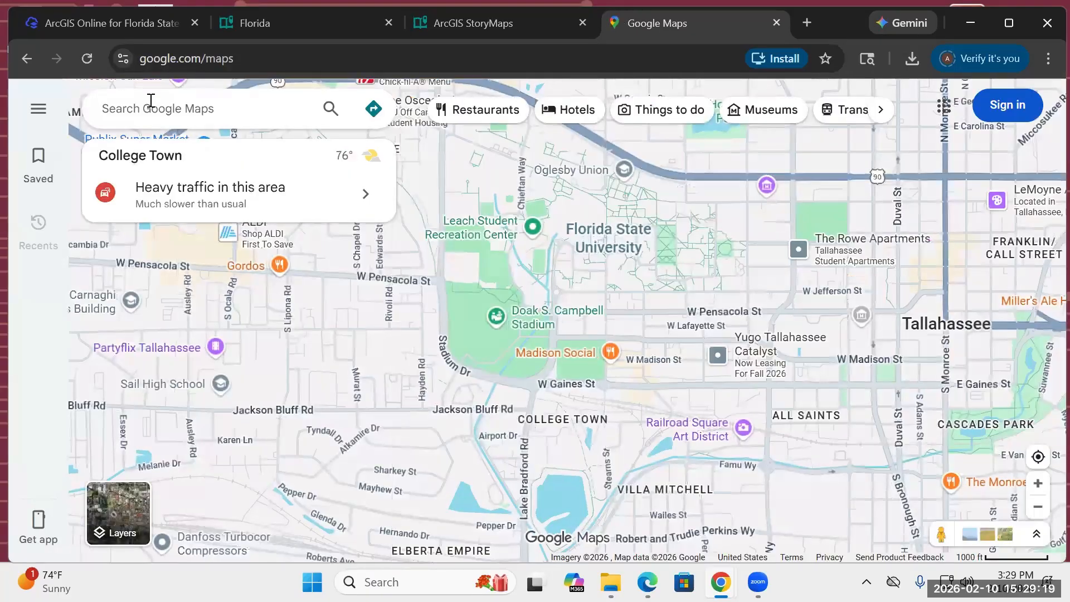
Step: Find Magic Kingdom Park in Google Maps and copy the coordinates at its pin
text(Magic)
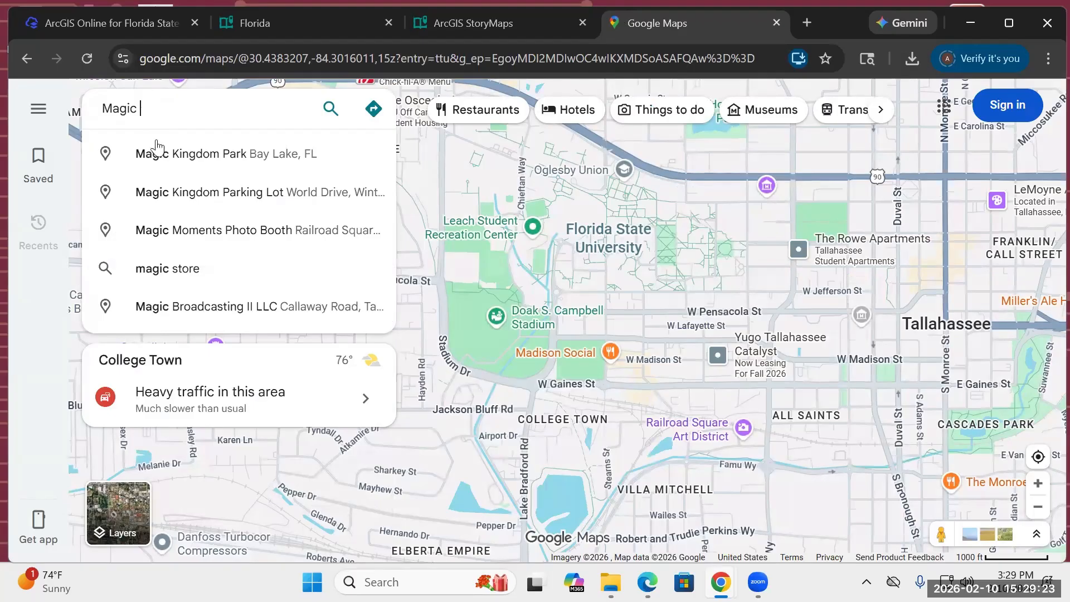
click(156, 161)
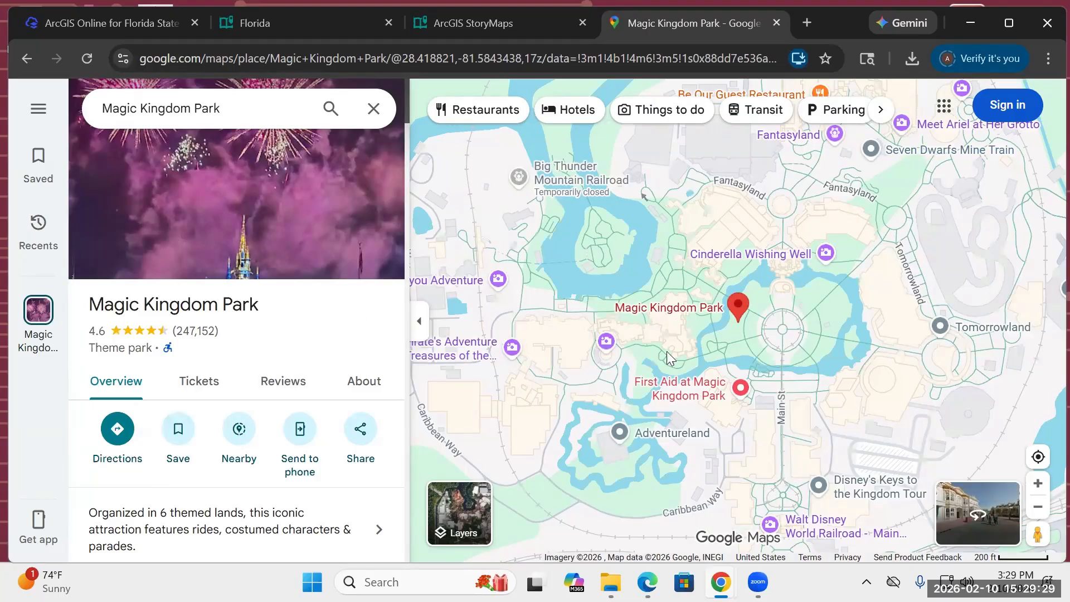
mouse_move(739, 314)
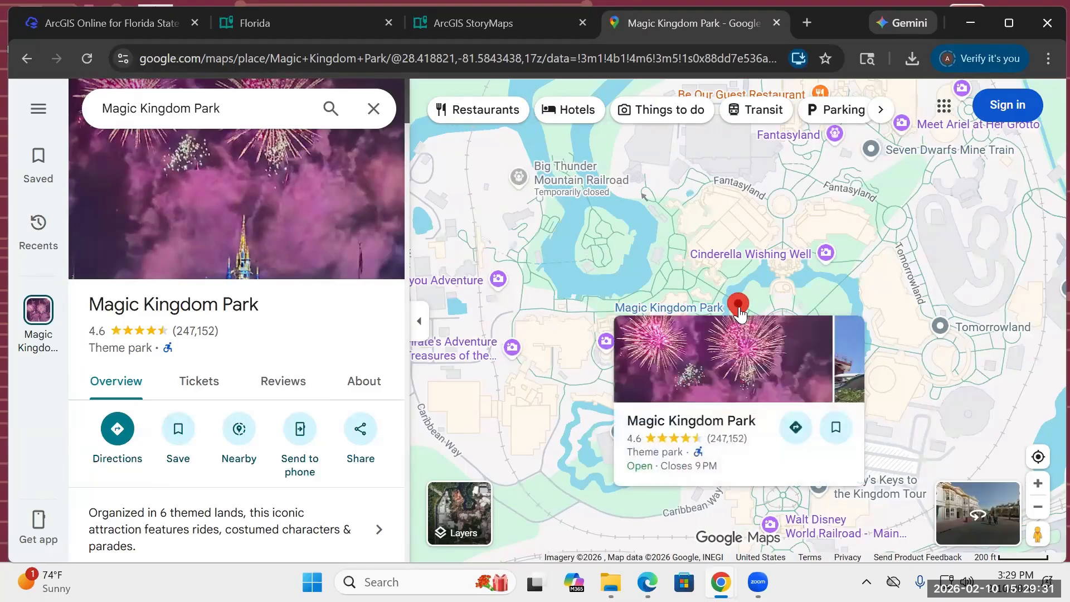
click(739, 314)
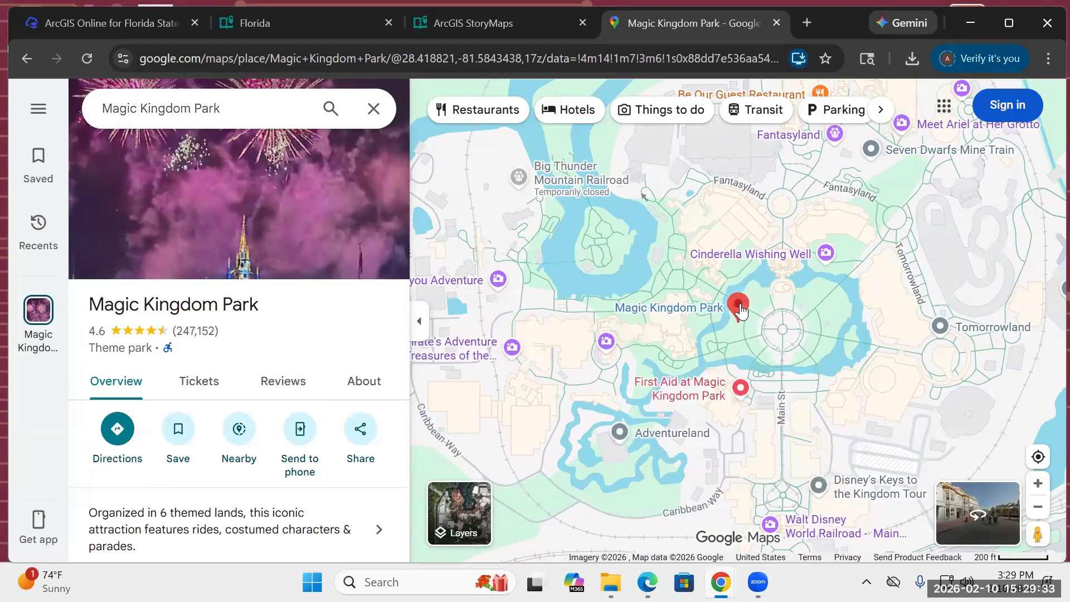
right_click(739, 310)
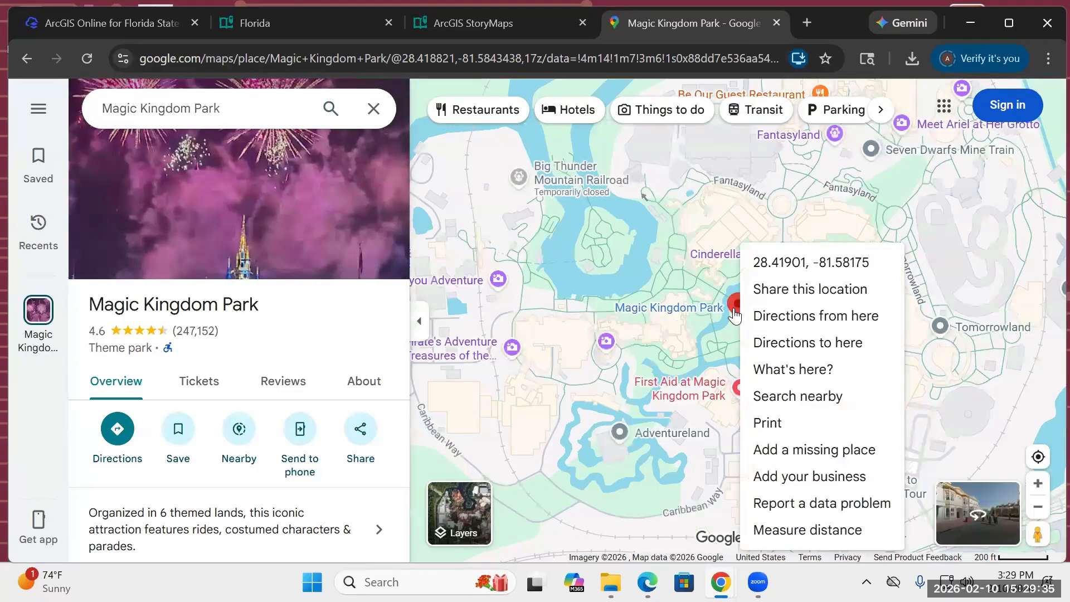
click(767, 264)
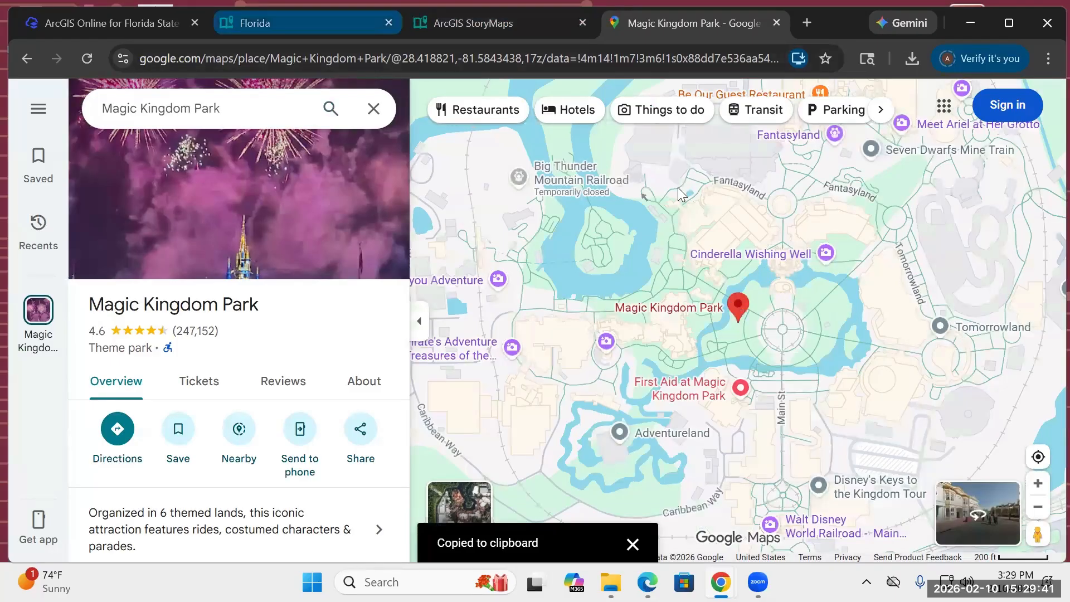
Step: Return to the Florida story and search the express map for the copied coordinates with the latitude first
click(307, 23)
click(849, 105)
key(ctrl+a)
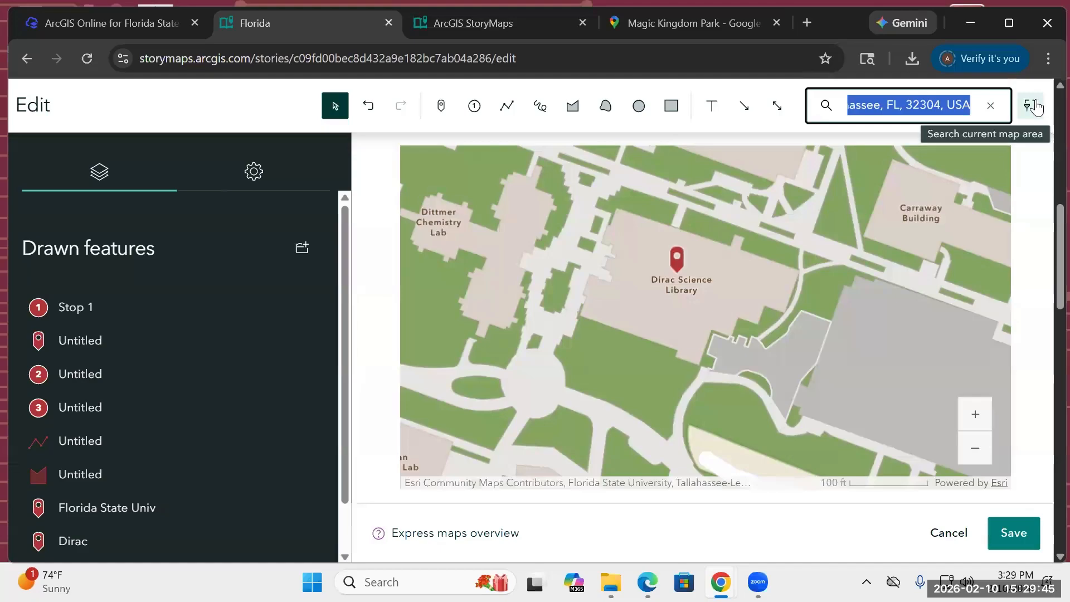
key(ctrl+v)
key(Return)
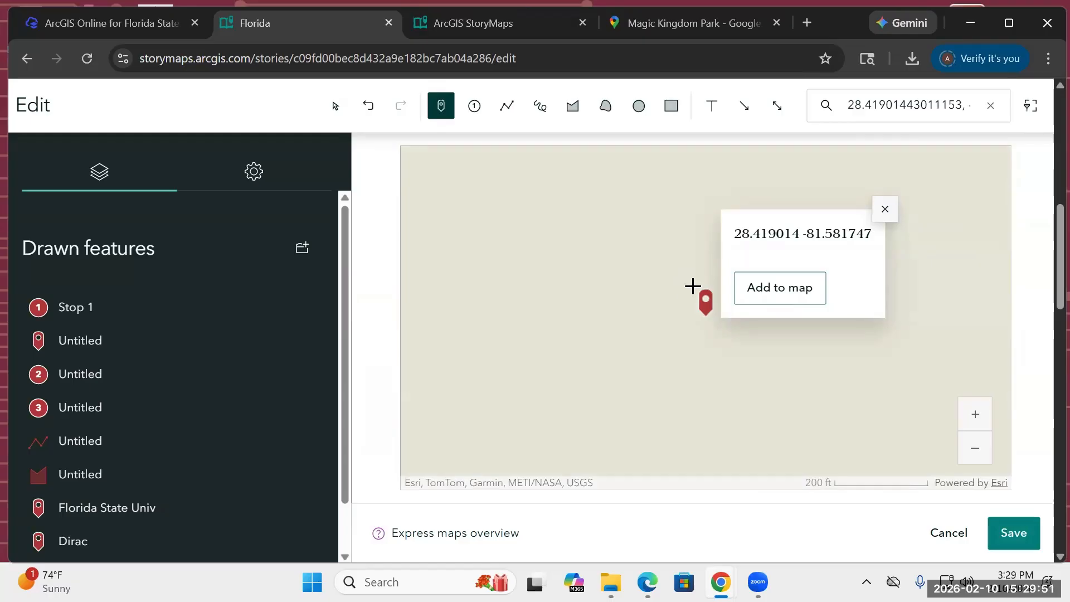
scroll(673, 315, down, 7)
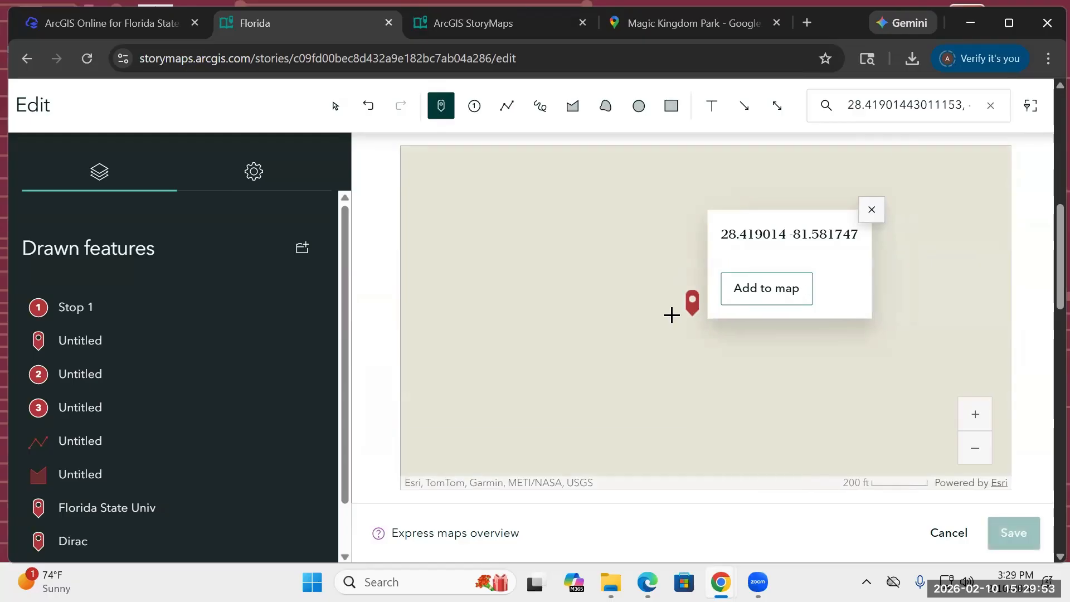
scroll(685, 310, down, 5)
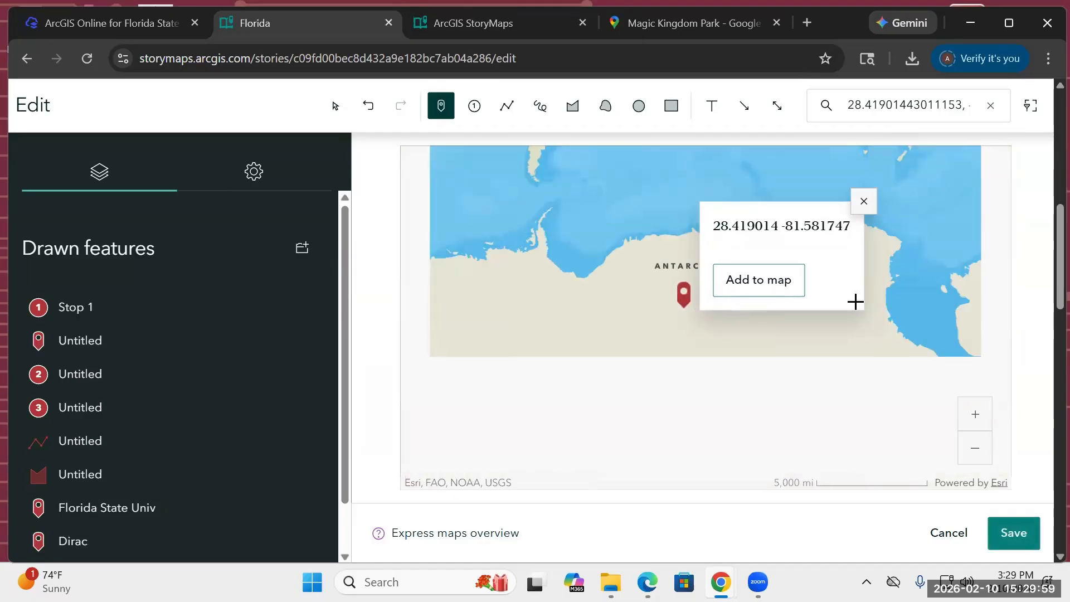
Step: Search for the coordinates again as longitude -81.5817474477318, then latitude 28.41901443011153, add the point to the map, and save the express map
click(872, 104)
mouse_move(872, 104)
mouse_down()
mouse_move(963, 100)
mouse_move(869, 112)
mouse_move(888, 105)
mouse_up()
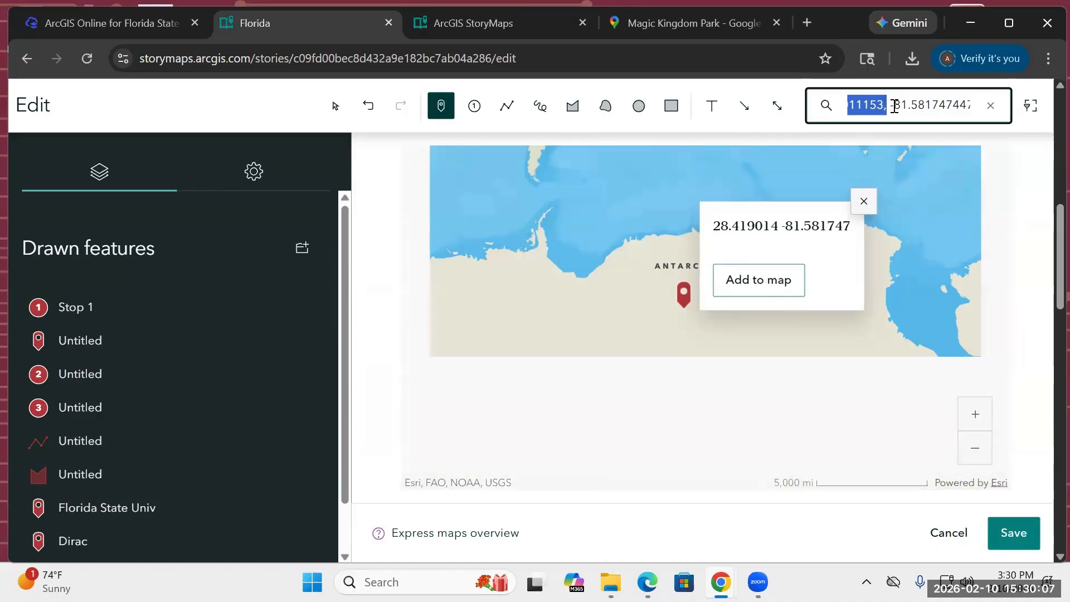
key(BackSpace)
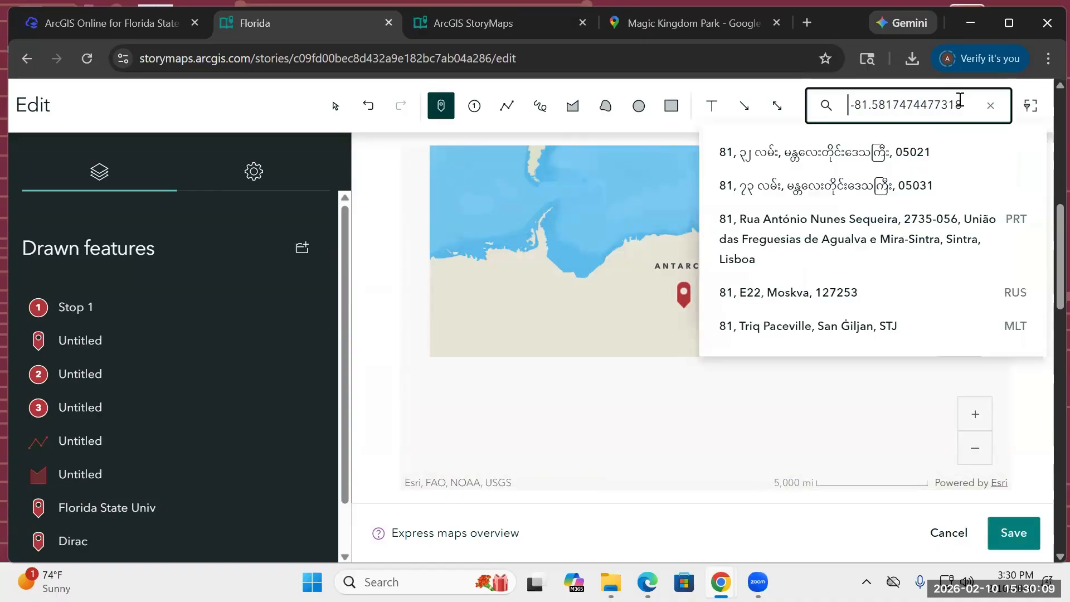
click(966, 104)
key(ctrl+v)
key(Return)
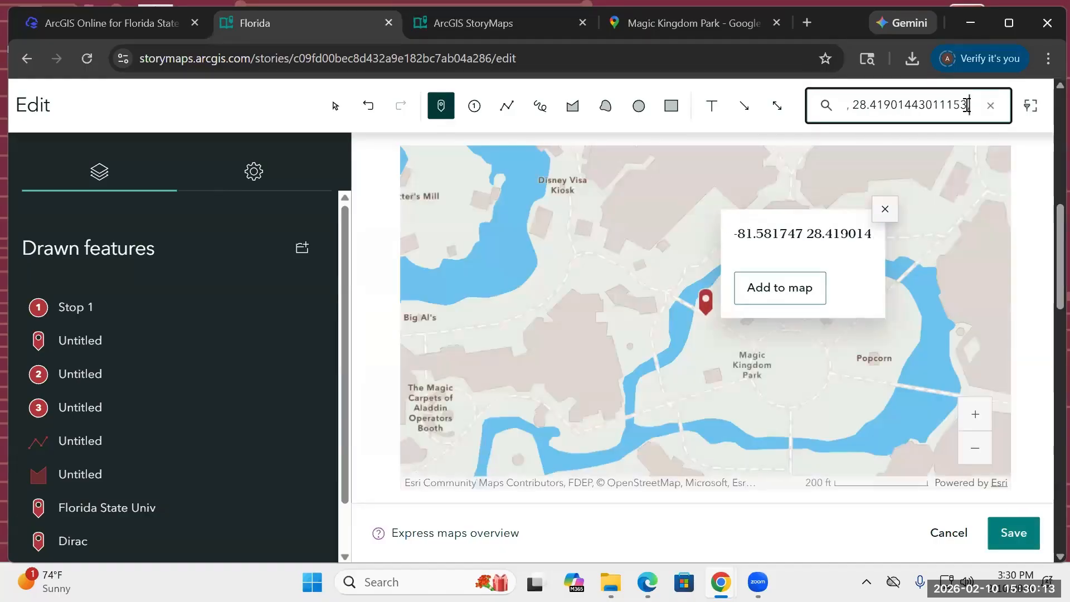
click(810, 287)
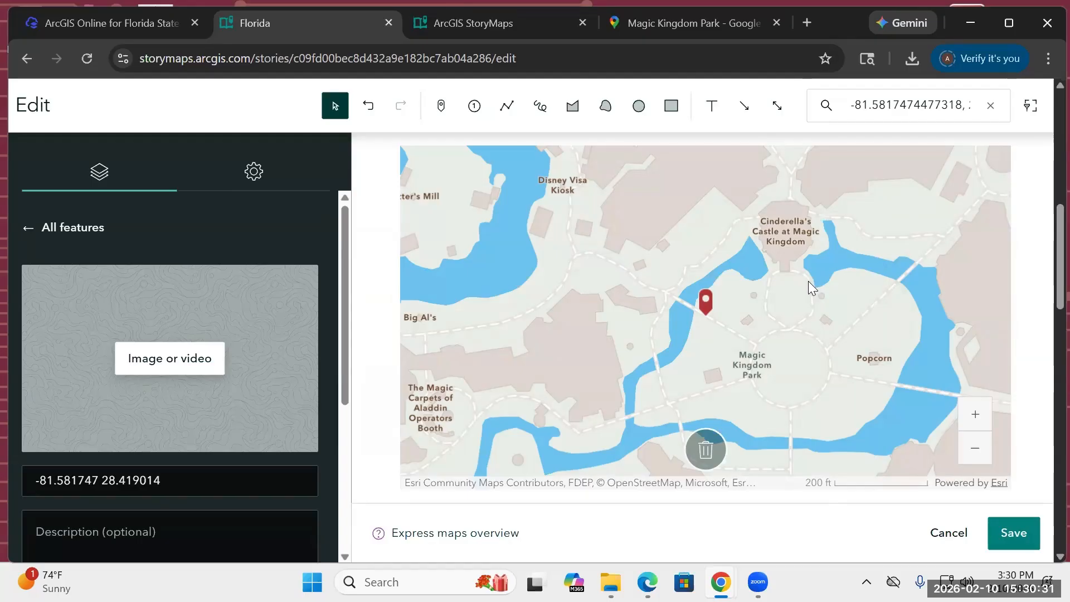
click(1010, 545)
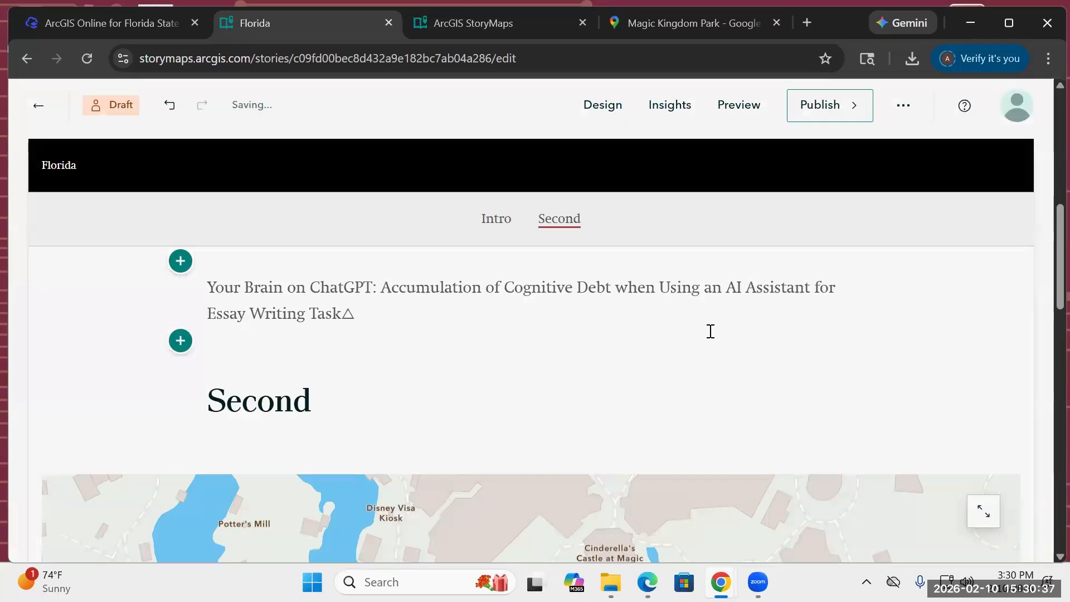
Step: Review the saved express map in the story's Second section, from Magic Kingdom Park out to the whole of Florida
scroll(710, 331, down, 5)
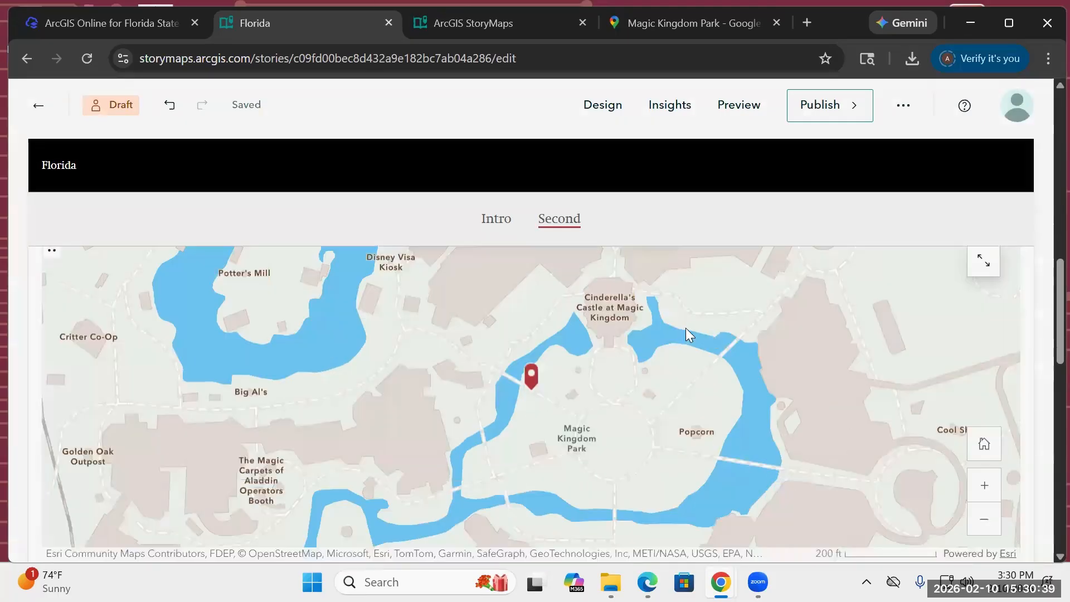
scroll(692, 320, down, 2)
scroll(692, 320, up, 2)
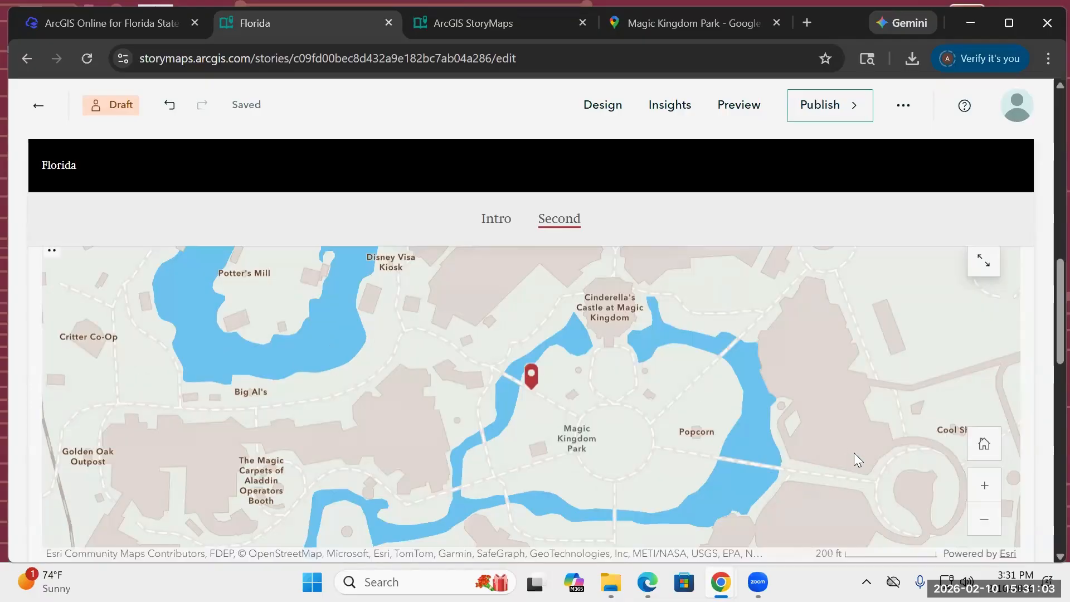
click(987, 524)
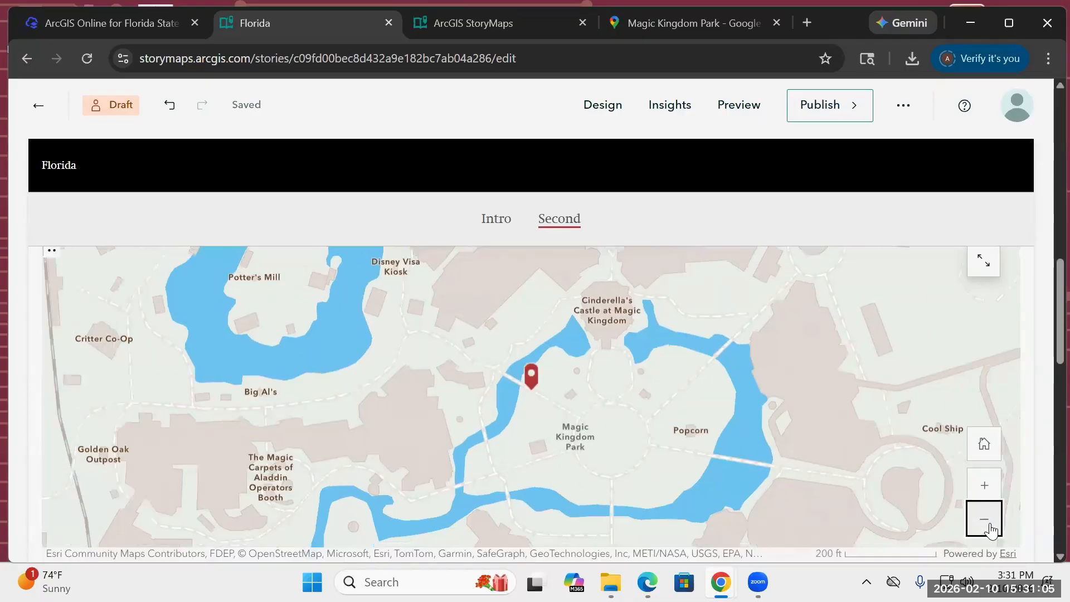
click(991, 528)
click(991, 528)
click(991, 528)
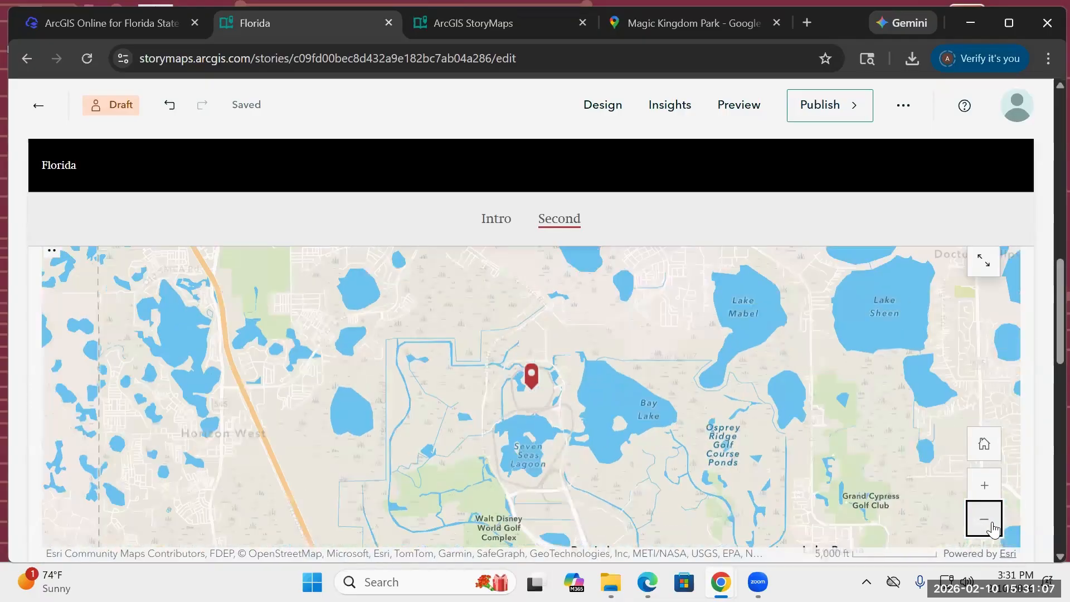
click(991, 528)
click(992, 527)
click(991, 526)
click(991, 525)
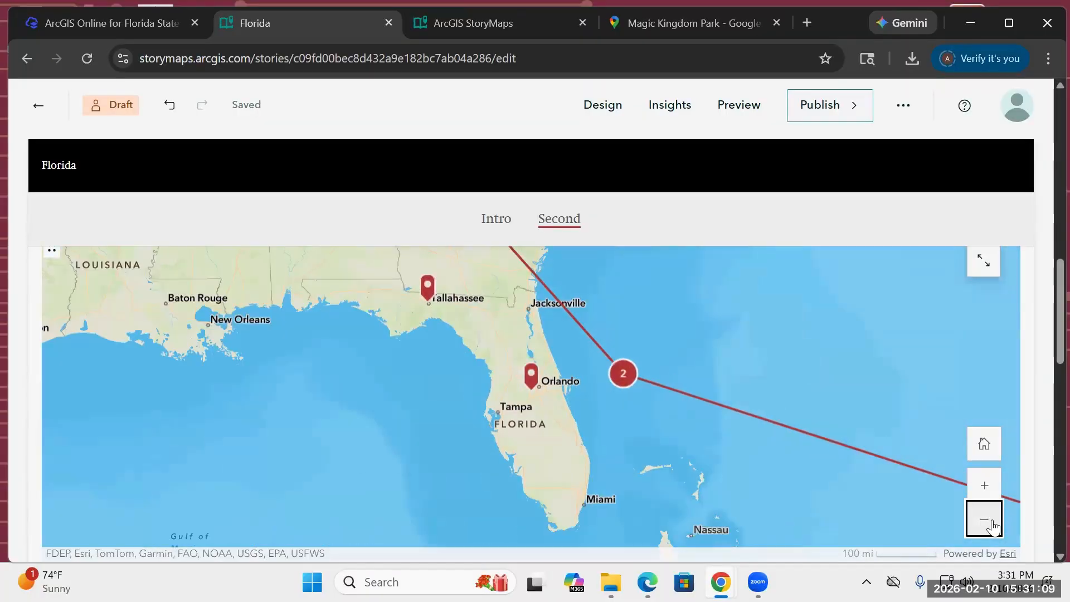
scroll(542, 338, down, 1)
scroll(542, 338, up, 3)
scroll(544, 338, down, 2)
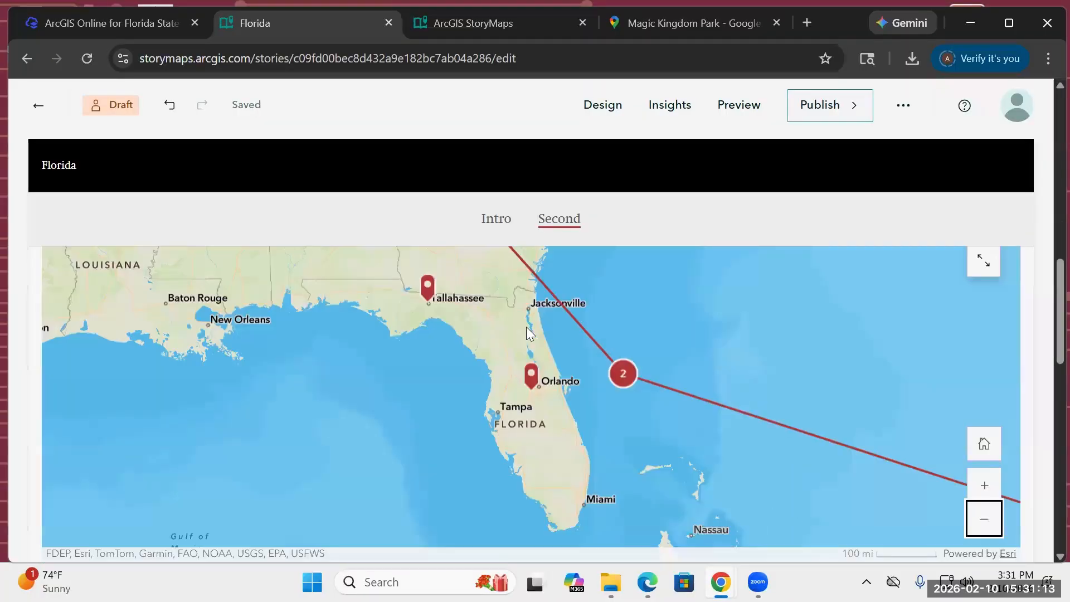
Step: Reopen the express map for editing and widen its view from Magic Kingdom Park to the surrounding Orlando area
scroll(492, 267, up, 1)
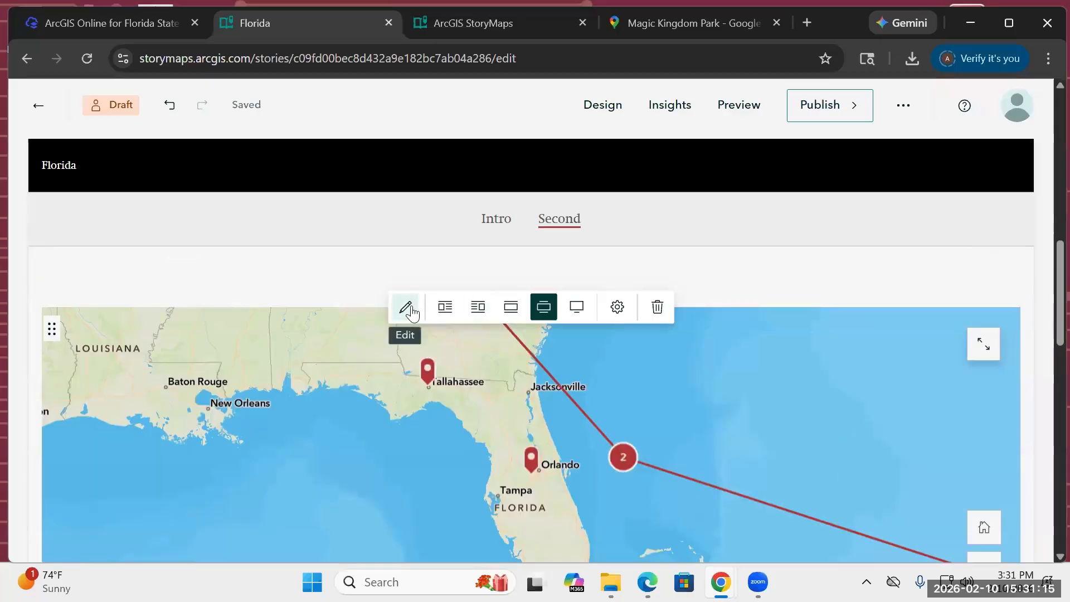
click(405, 307)
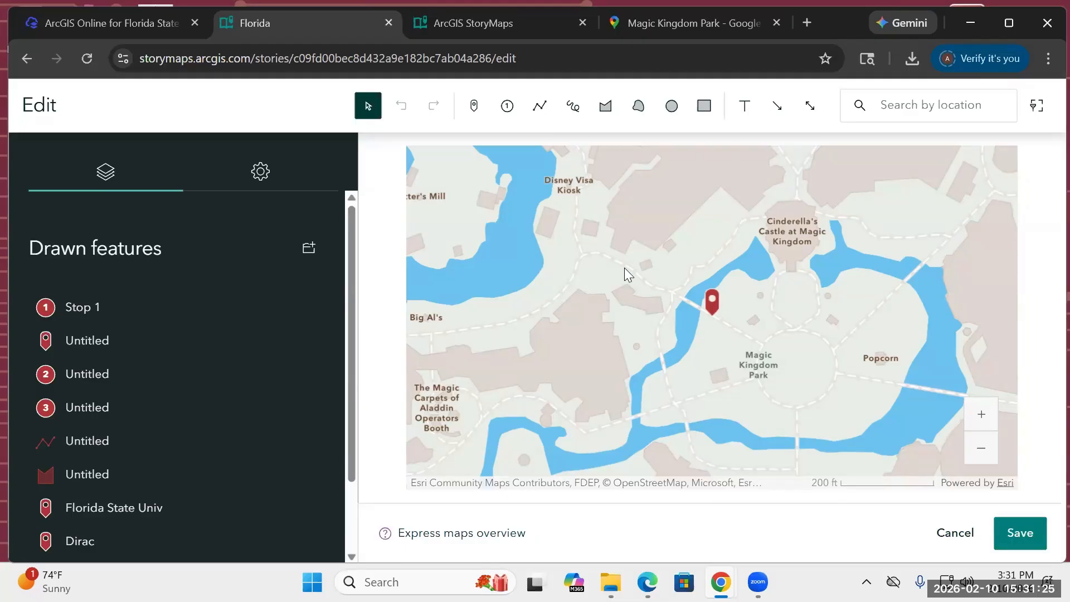
scroll(623, 268, down, 3)
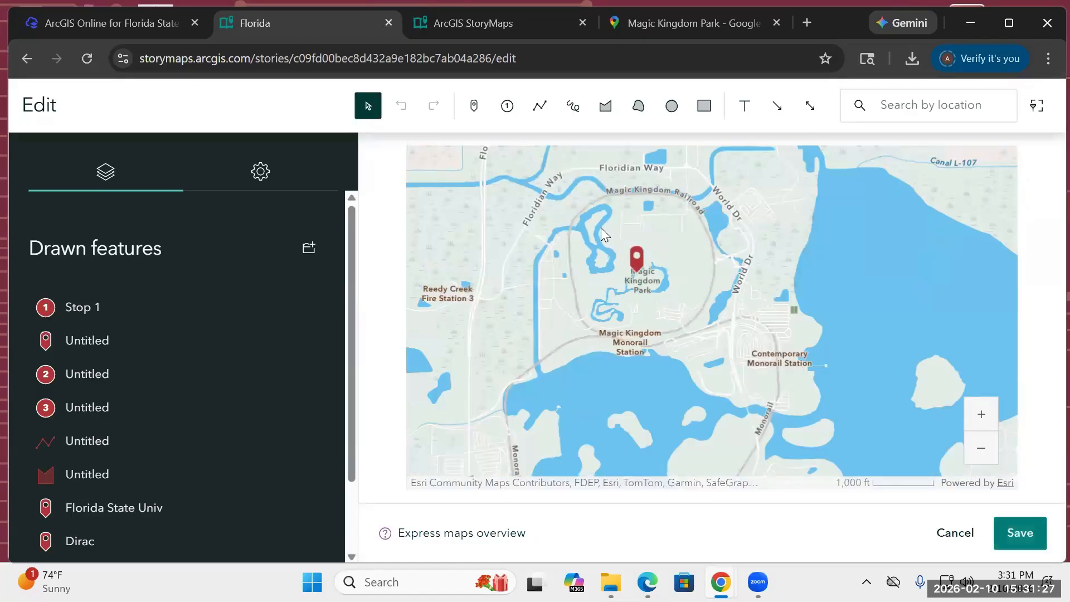
drag(521, 250, 529, 278)
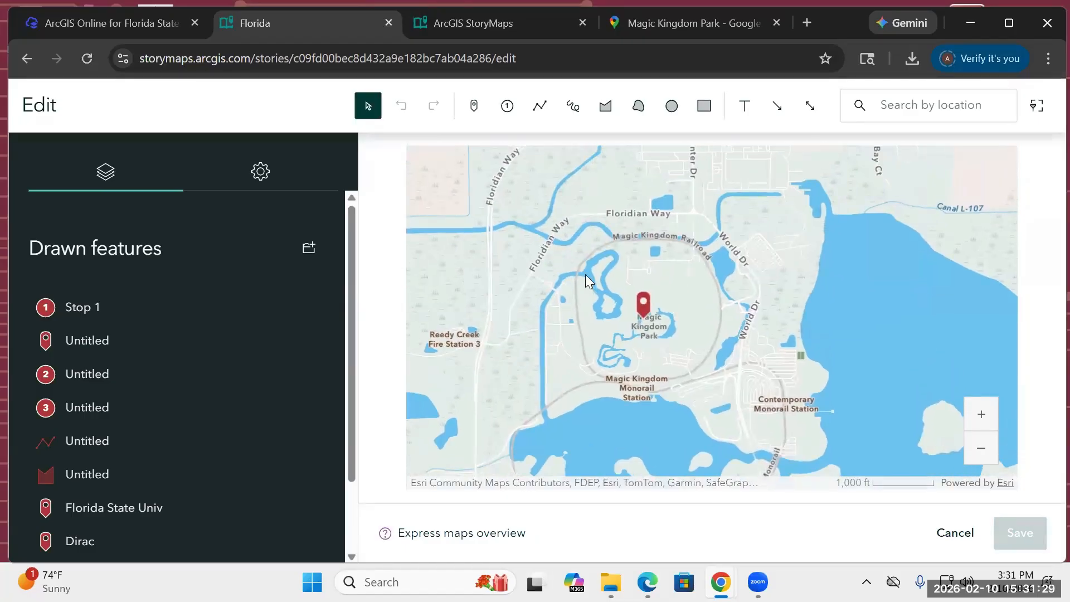
mouse_move(649, 312)
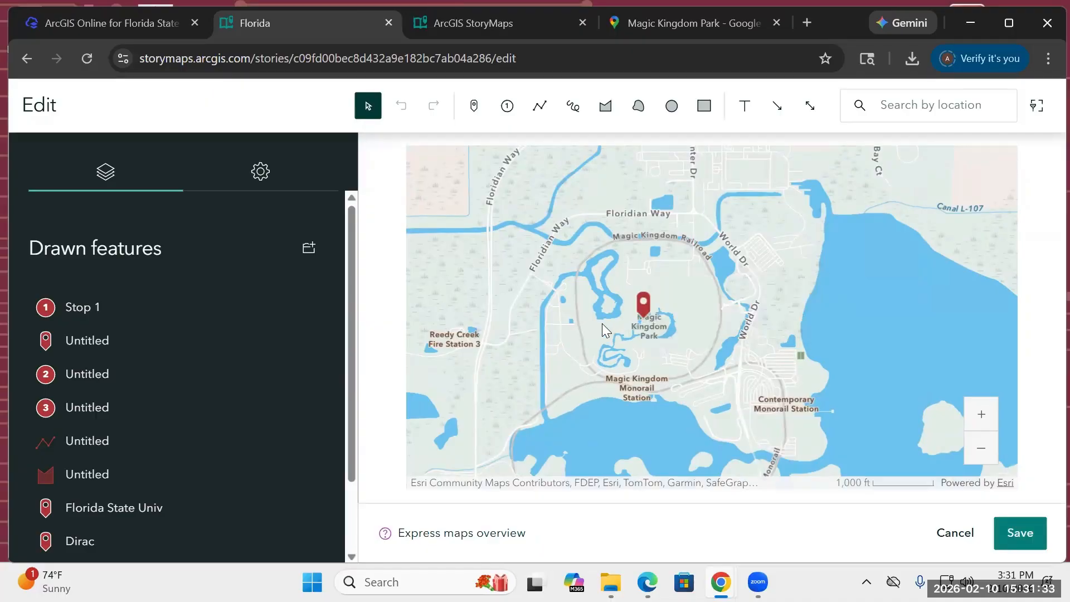
scroll(608, 308, down, 1)
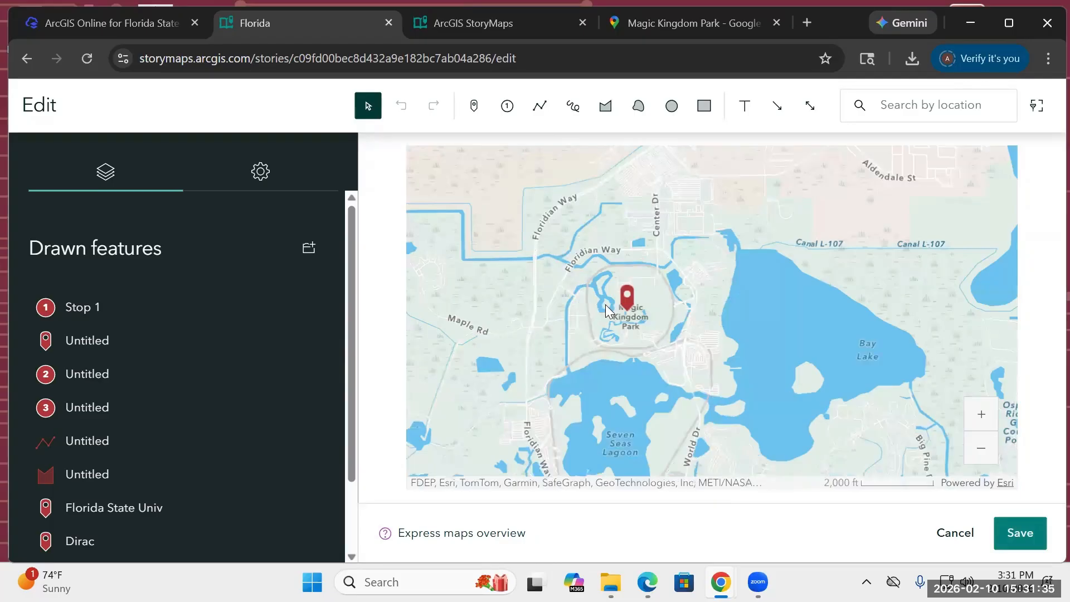
scroll(610, 310, down, 1)
scroll(608, 308, down, 3)
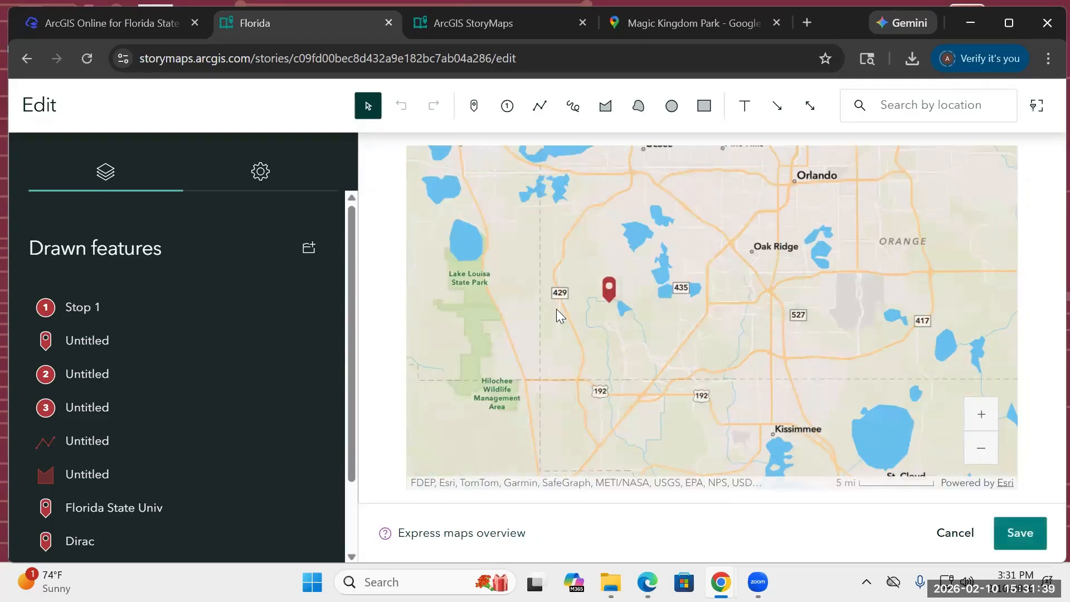
Step: Zoom the express map in on the Magic Kingdom Park pin and save the map to the story
mouse_move(606, 295)
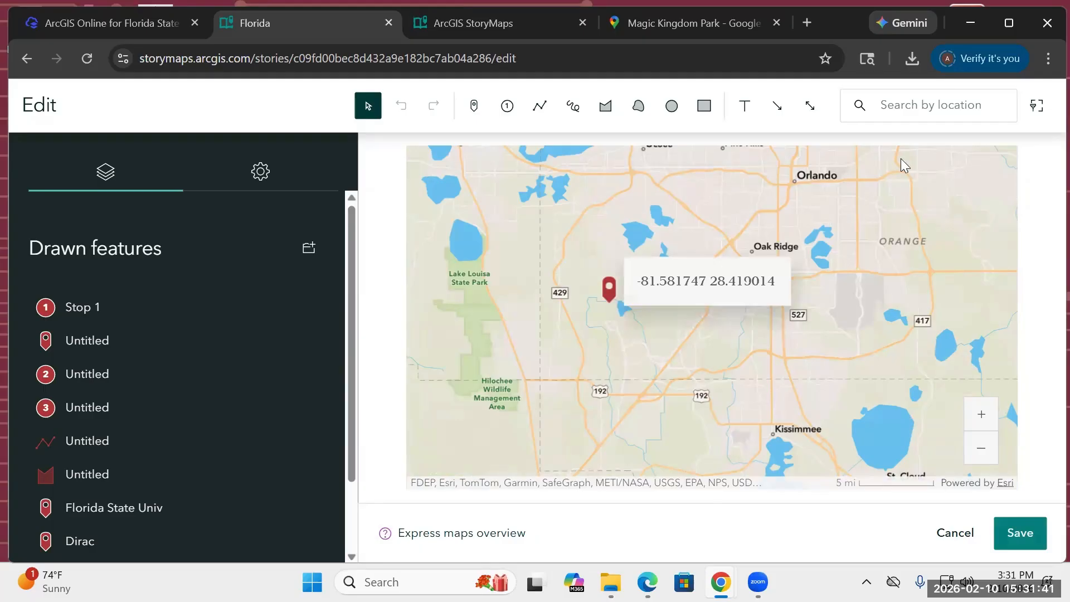
scroll(540, 312, up, 2)
scroll(796, 279, up, 2)
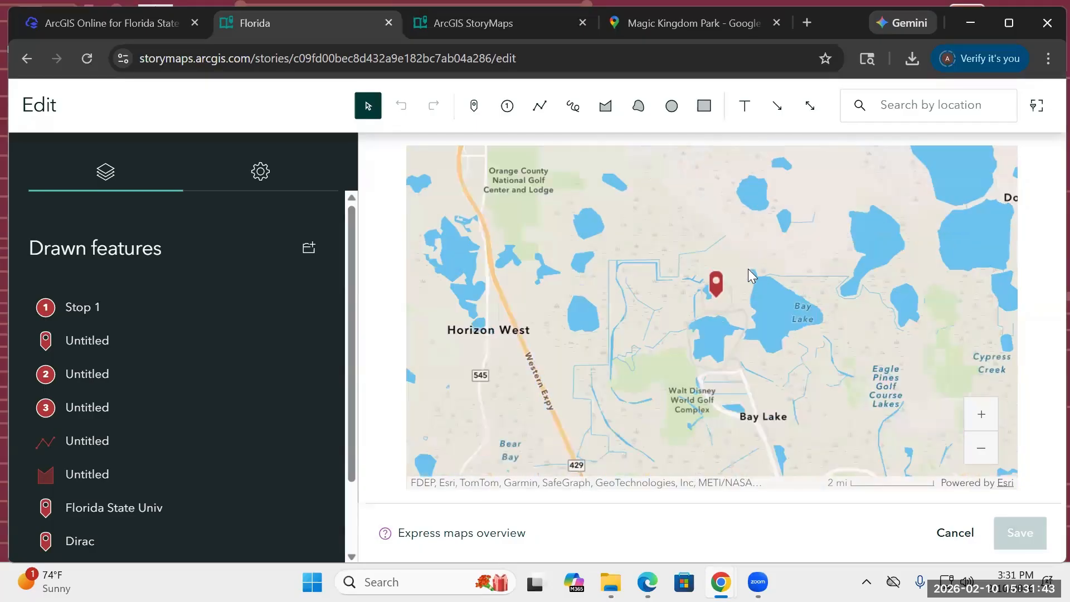
scroll(703, 380, up, 2)
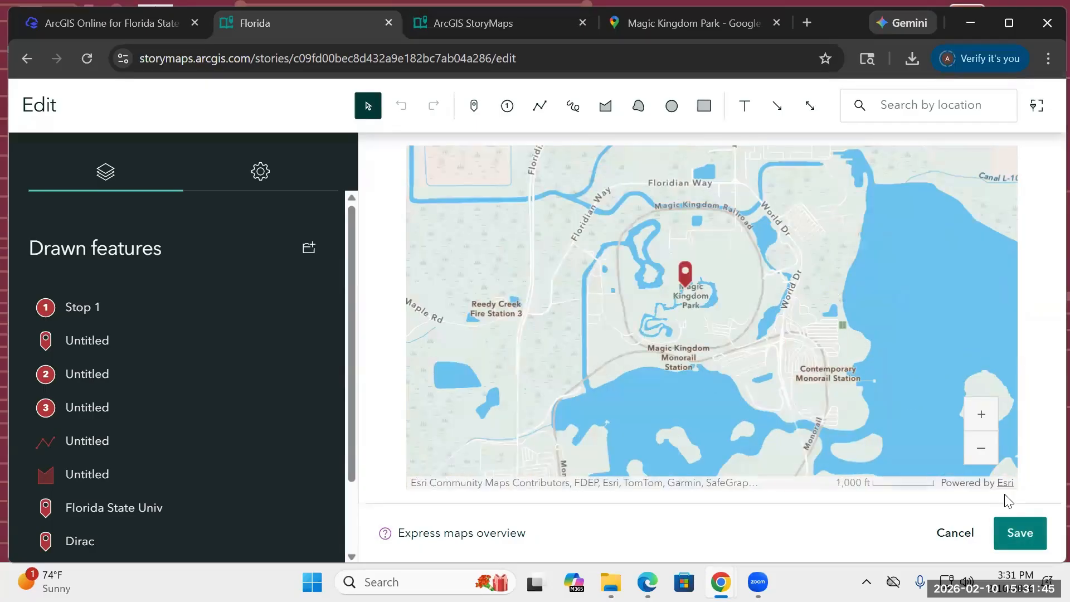
click(1017, 532)
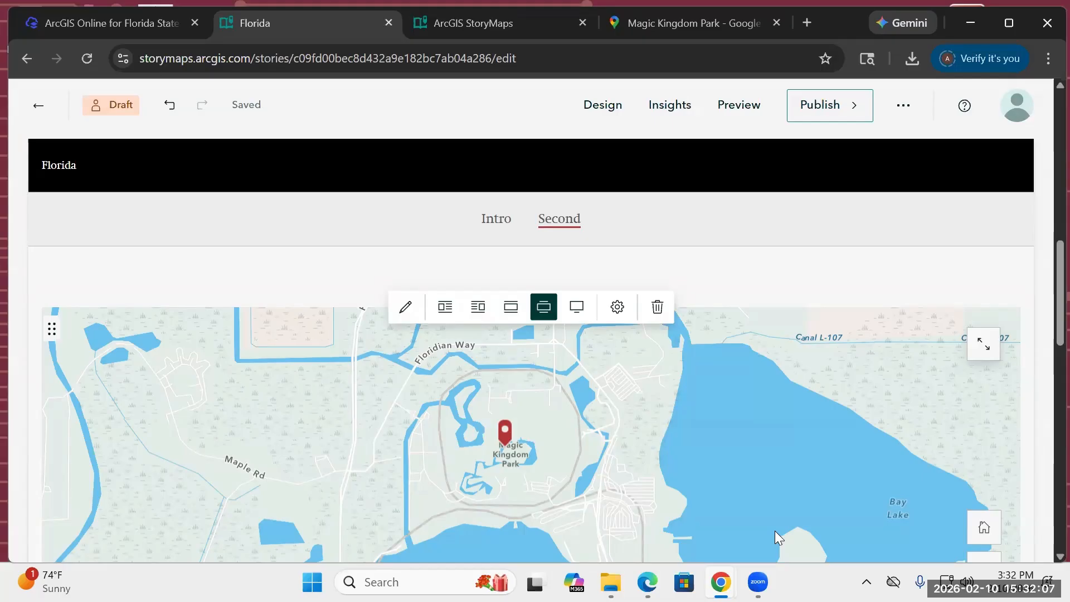
scroll(549, 454, down, 2)
scroll(550, 460, up, 2)
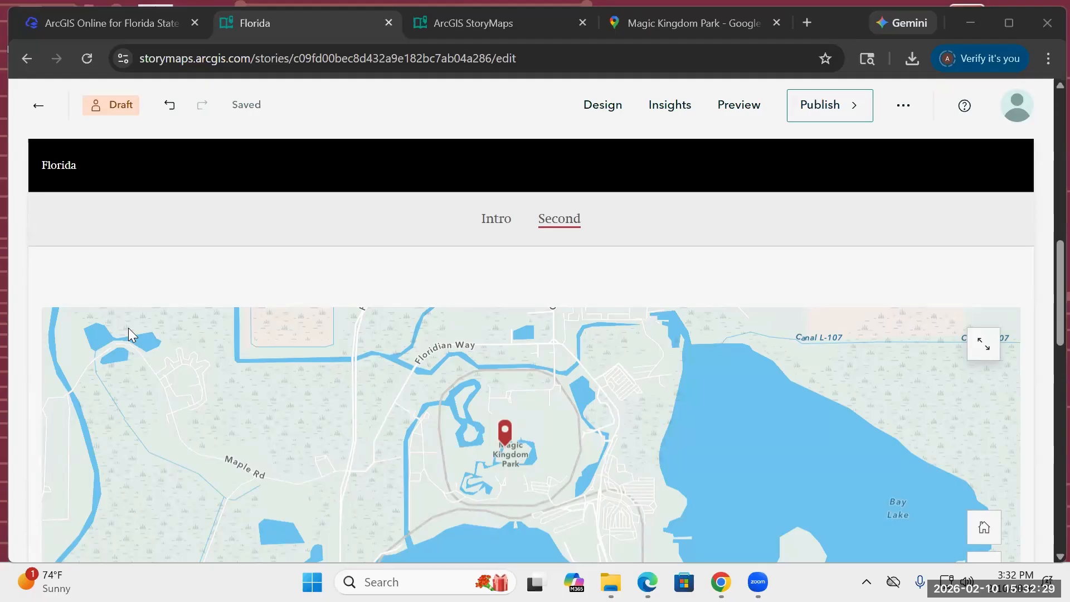
click(297, 407)
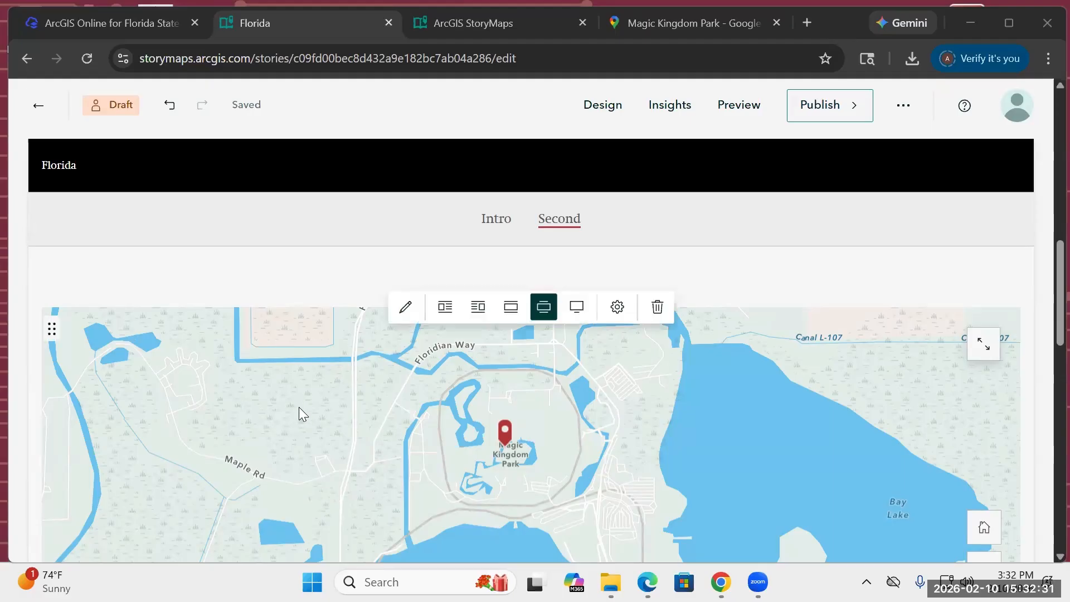
scroll(308, 416, down, 2)
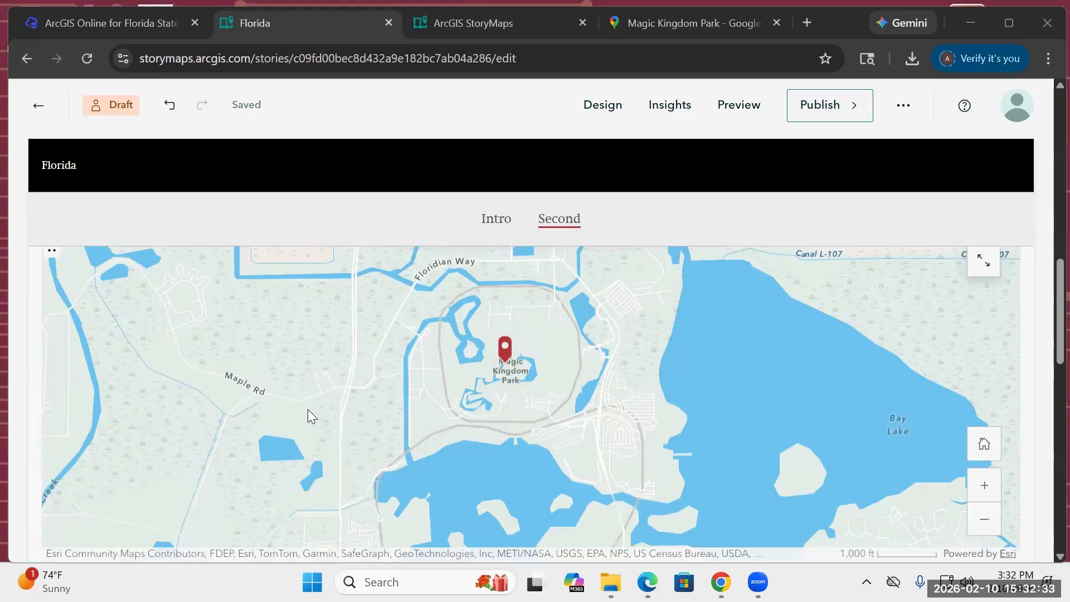
scroll(308, 410, down, 4)
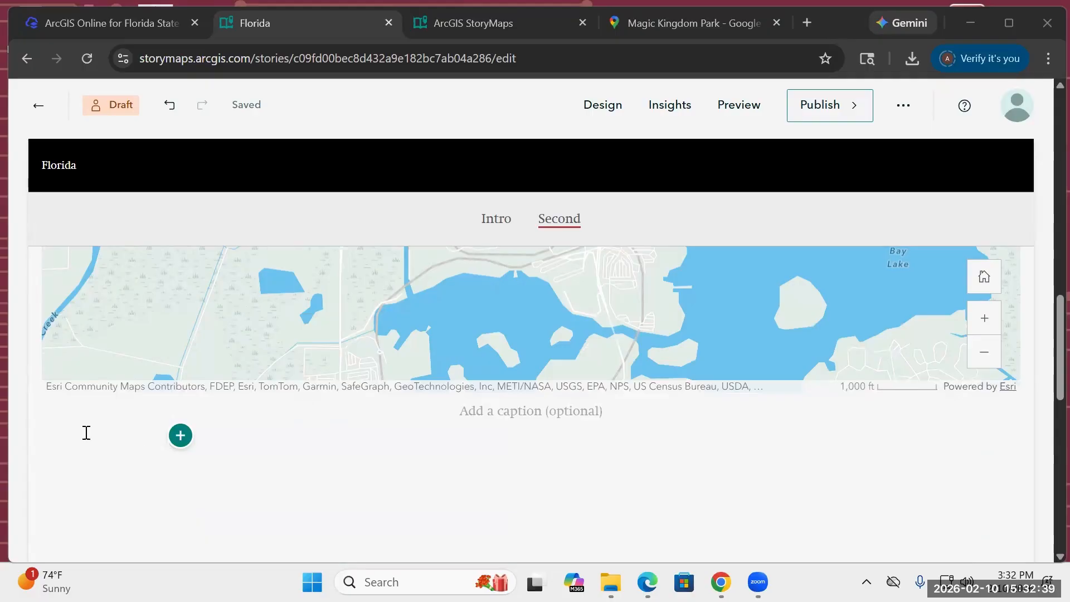
click(179, 447)
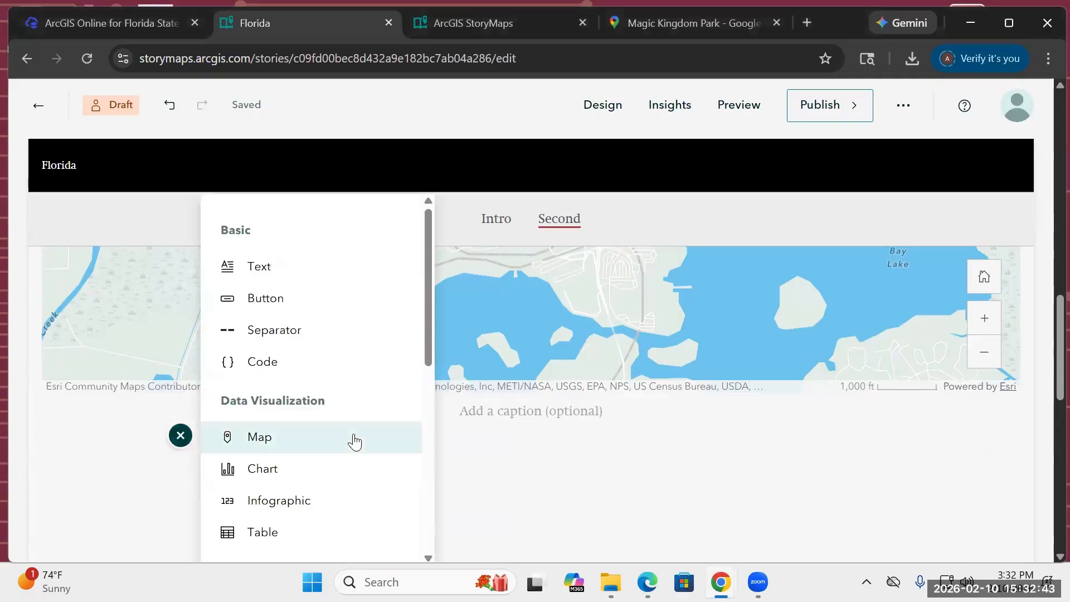
scroll(352, 442, down, 5)
scroll(351, 442, down, 3)
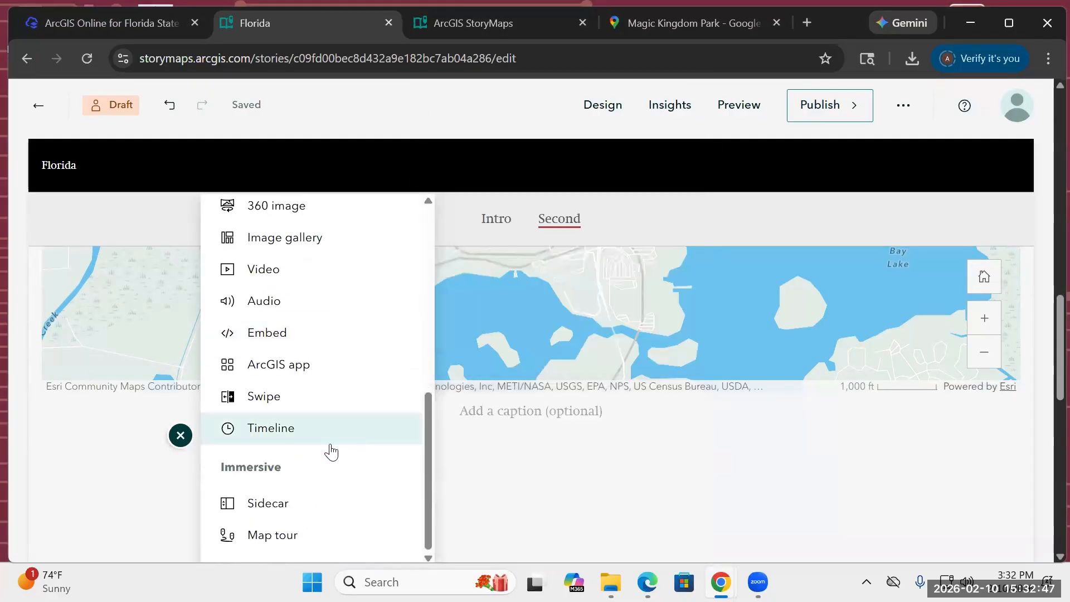
click(286, 540)
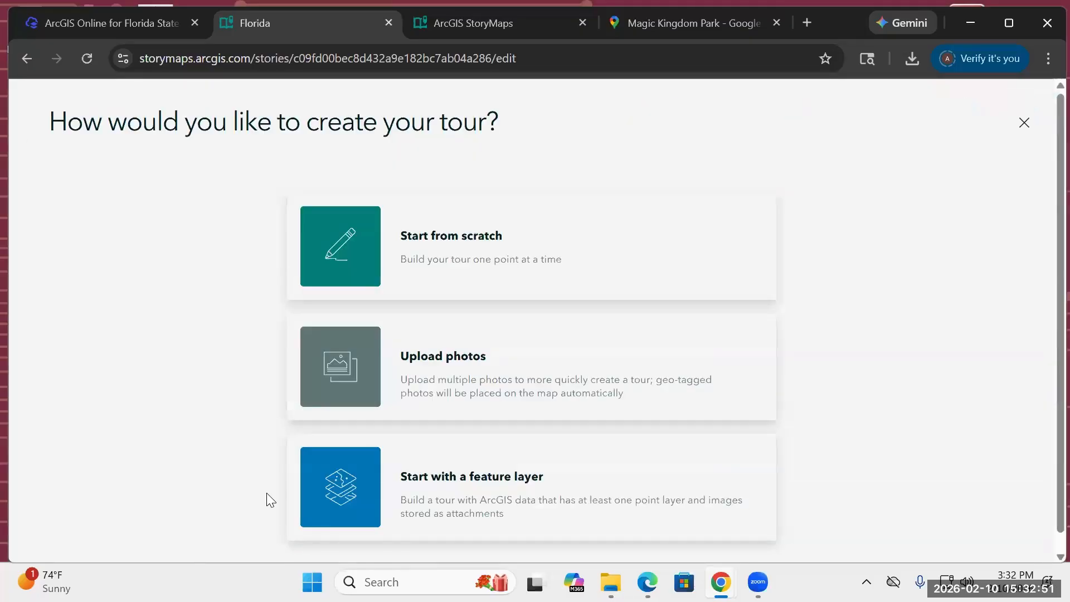
click(1023, 123)
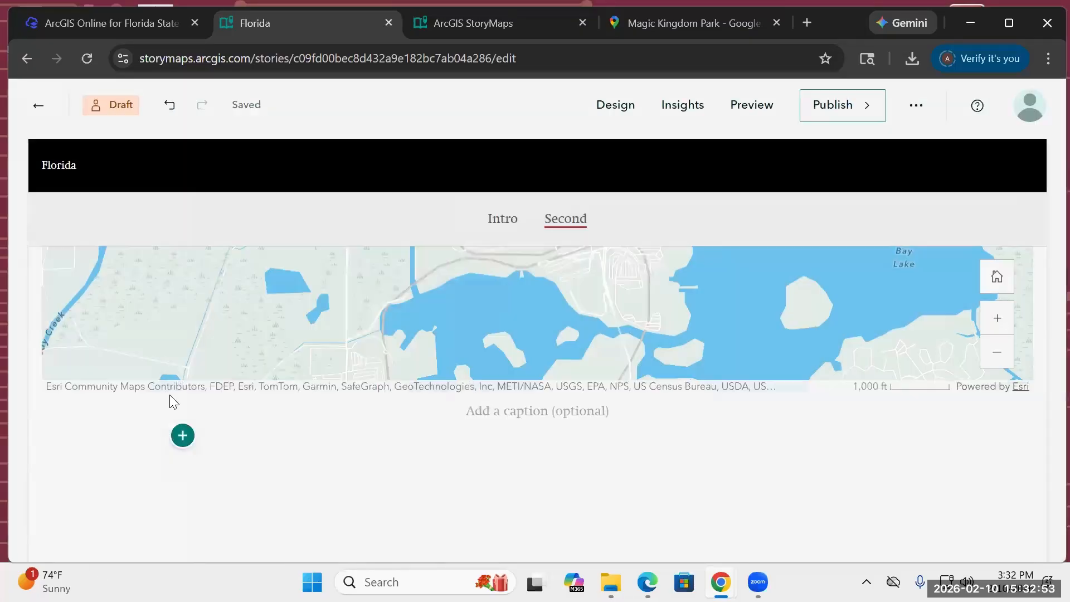
Step: Add a map tour from scratch below the Magic Kingdom map, using the Map focused guided tour layout
click(180, 436)
scroll(323, 424, down, 6)
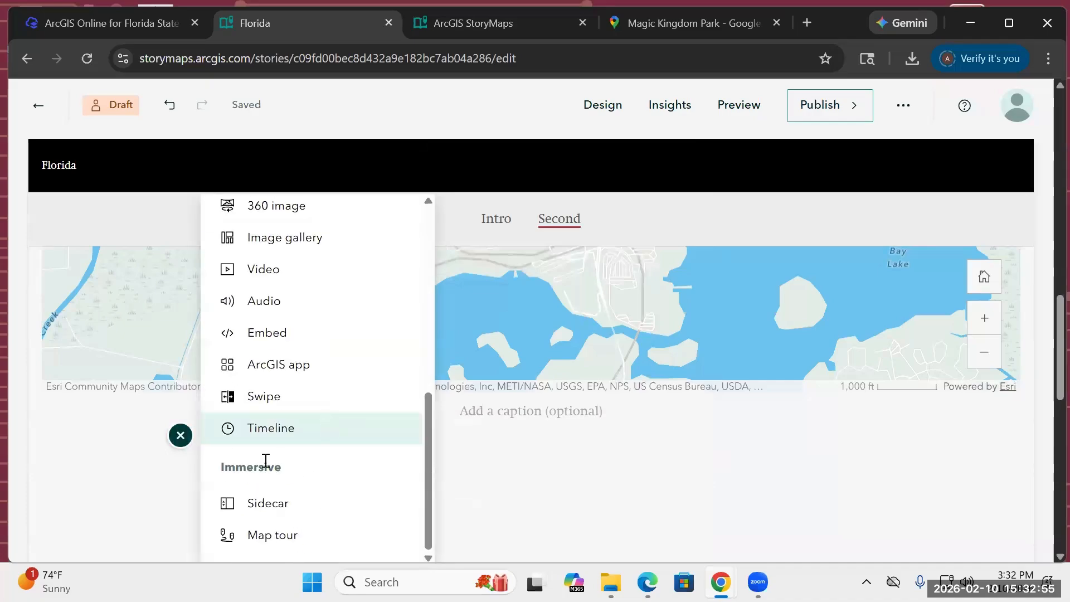
click(261, 536)
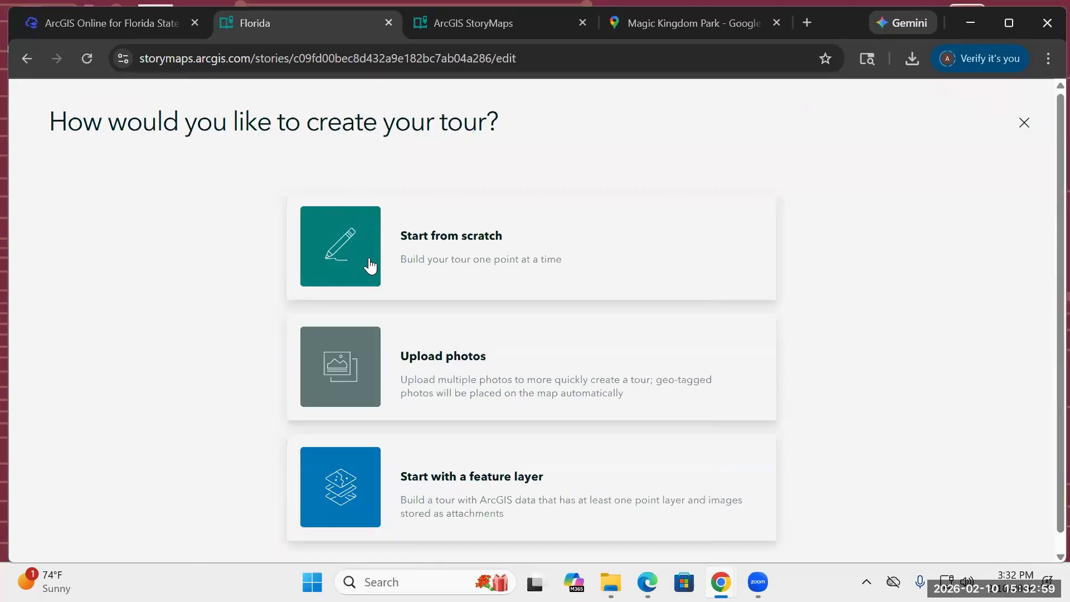
click(369, 266)
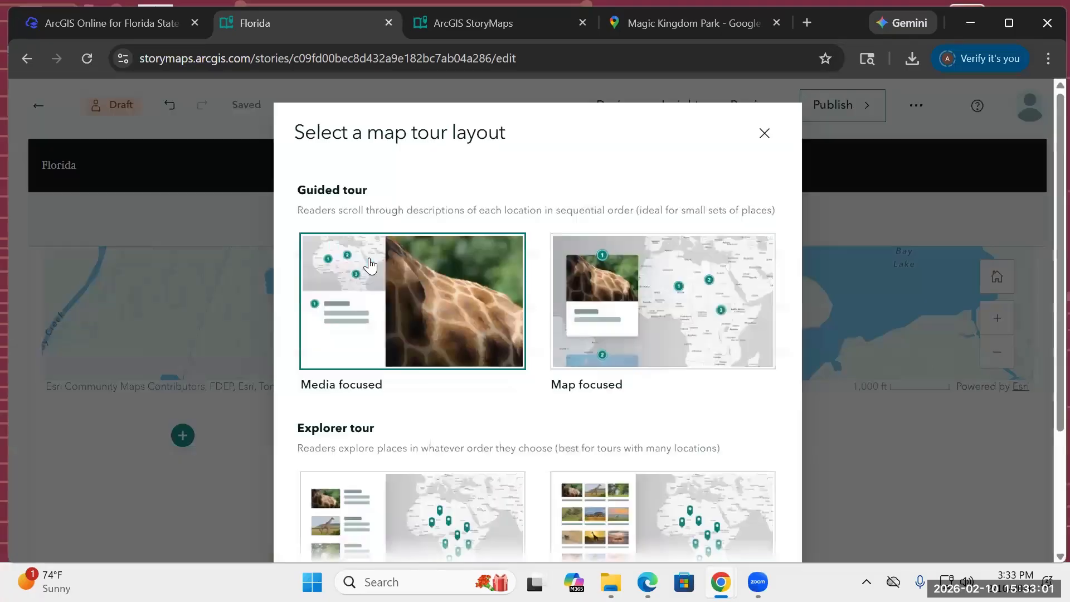
scroll(486, 428, down, 2)
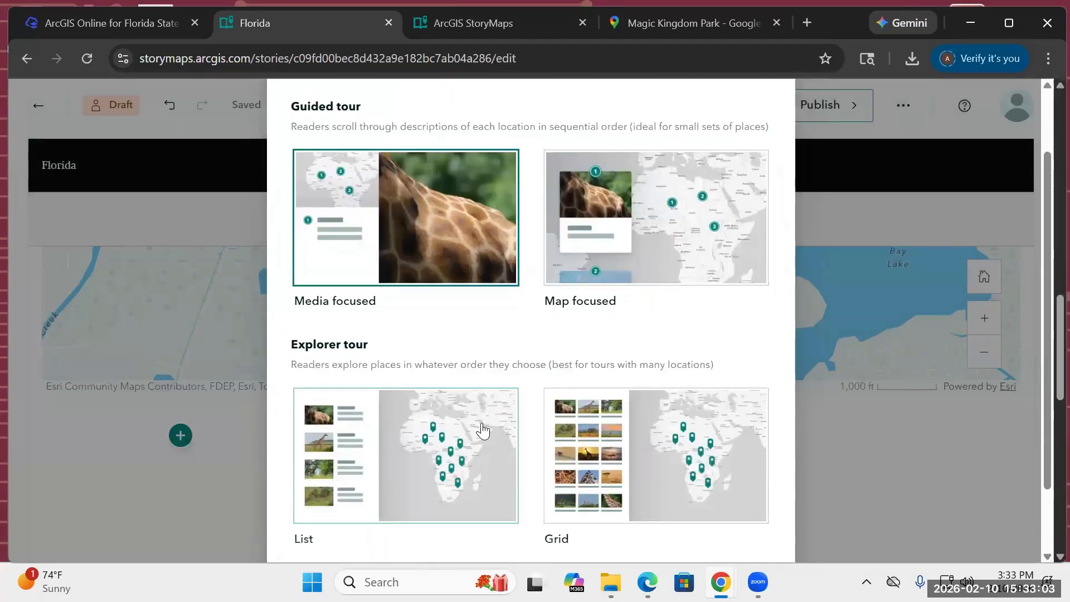
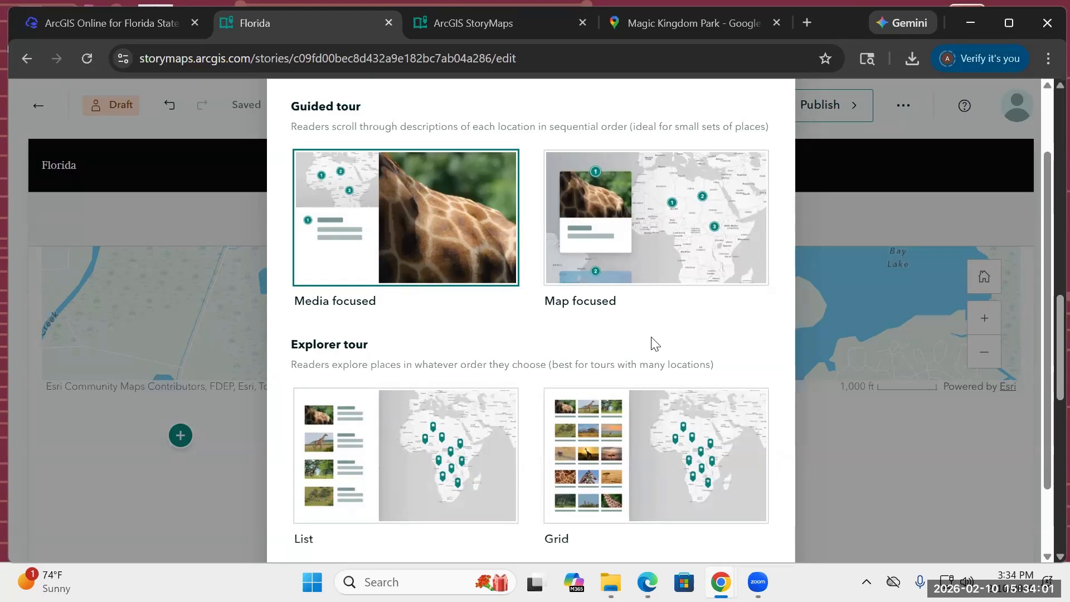
click(613, 253)
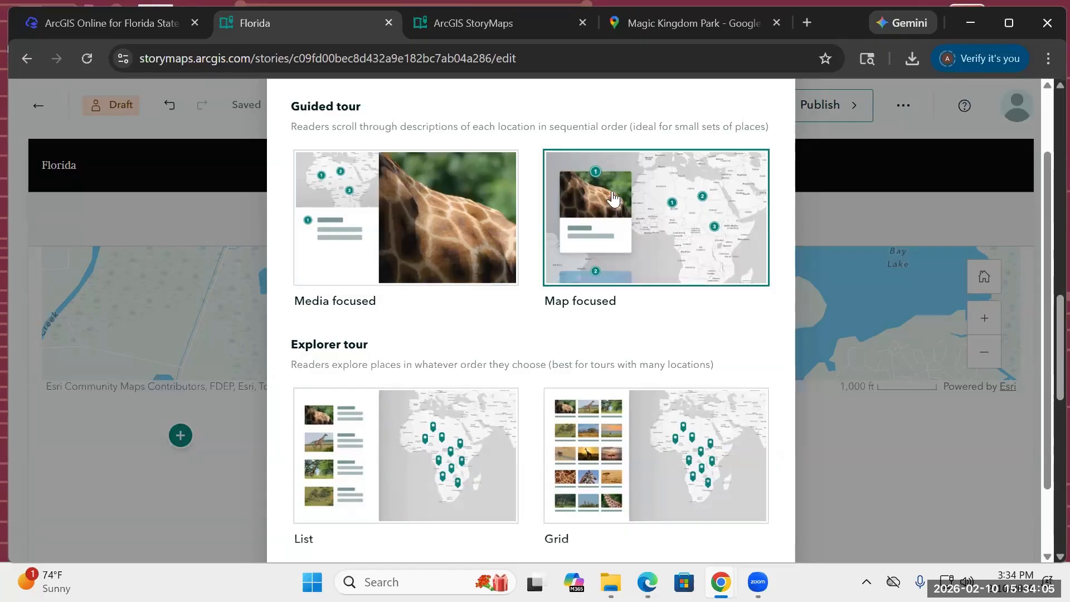
scroll(635, 346, down, 2)
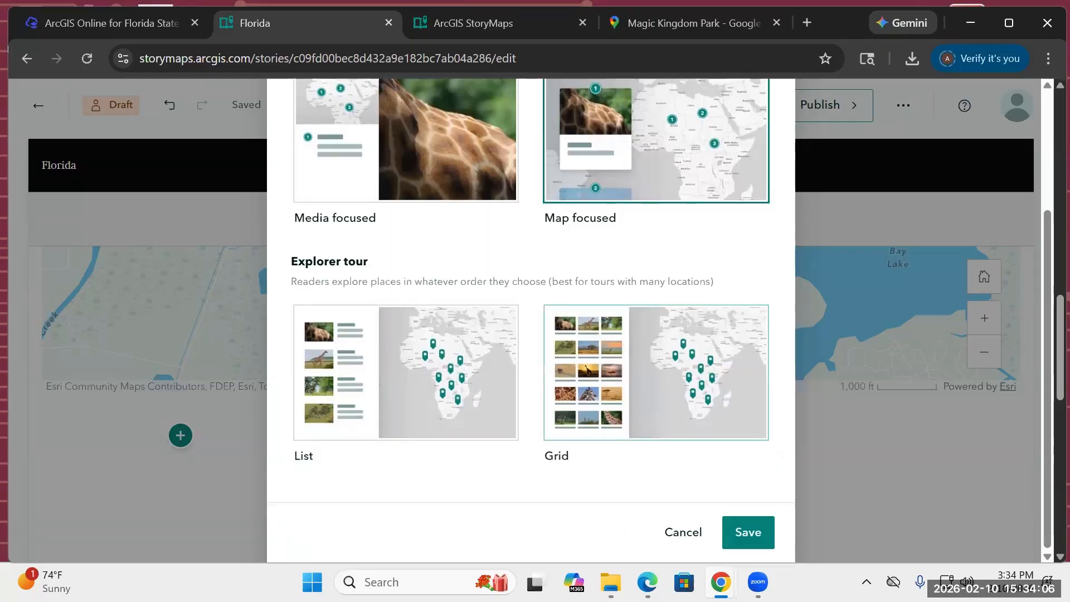
click(744, 533)
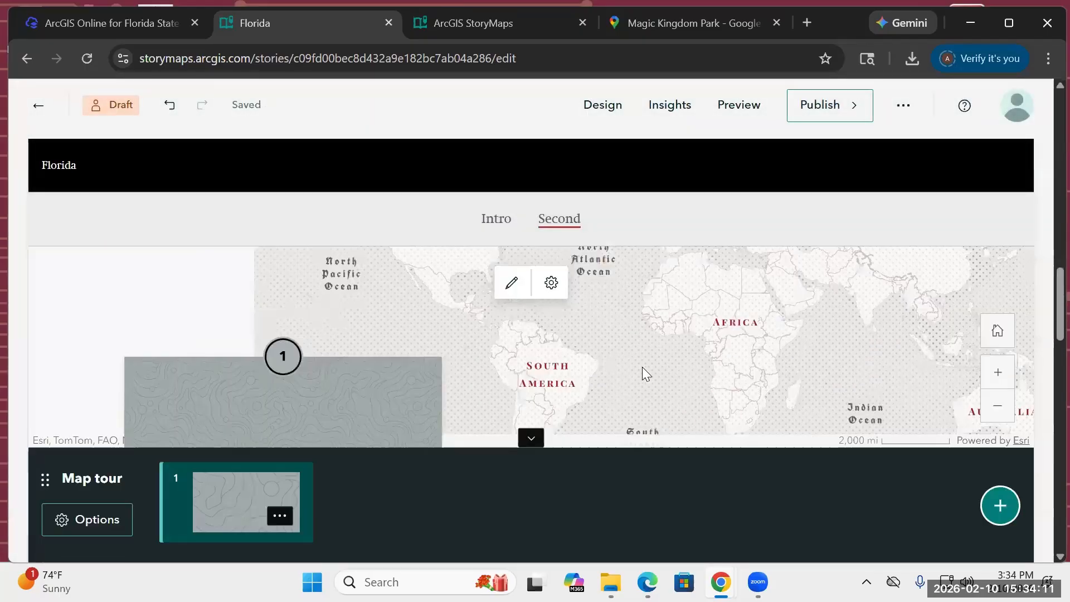
Step: Insert the text "Tour" above the map tour and format it as Heading 1
scroll(641, 367, up, 2)
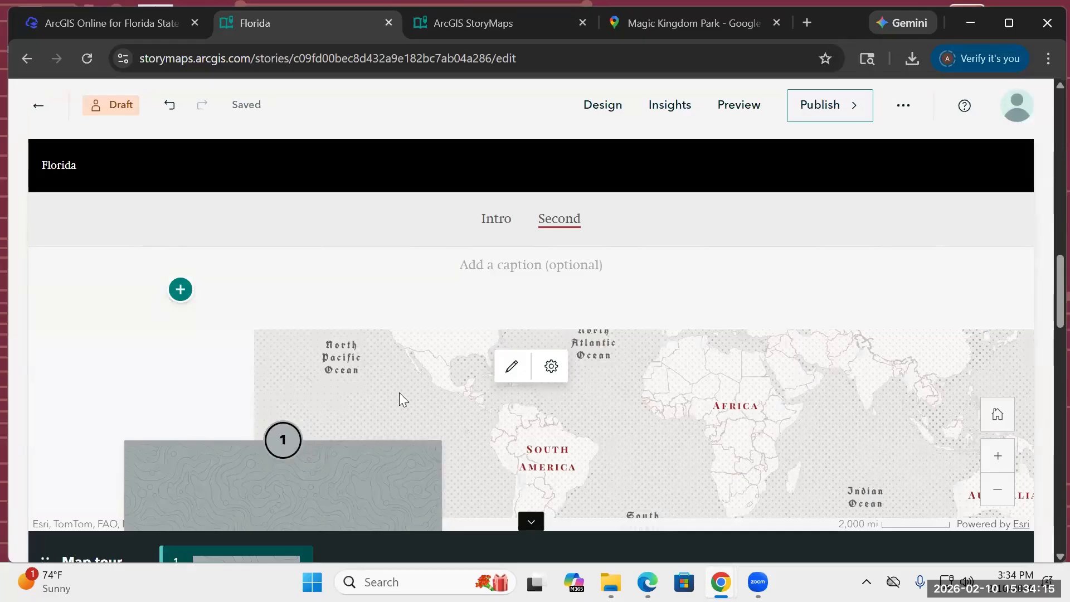
click(182, 289)
click(274, 269)
text(Tour)
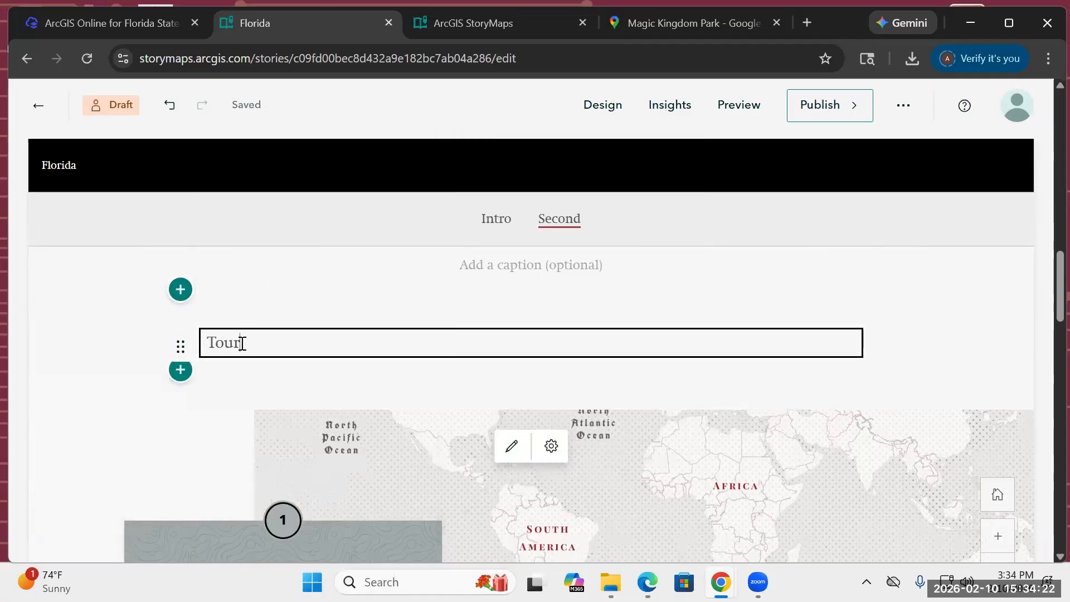
drag(242, 342, 206, 342)
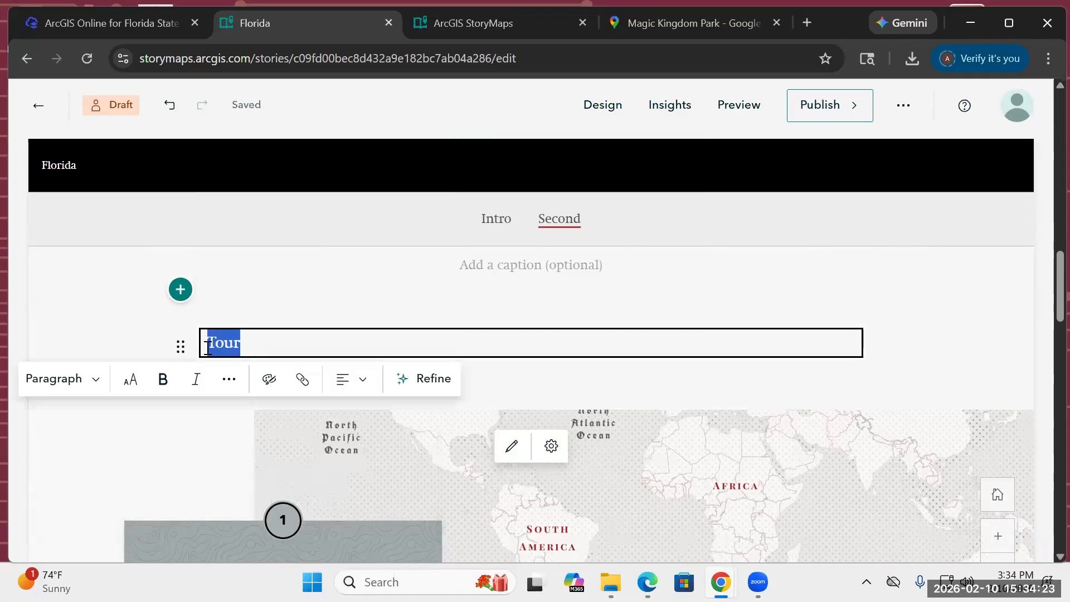
click(56, 382)
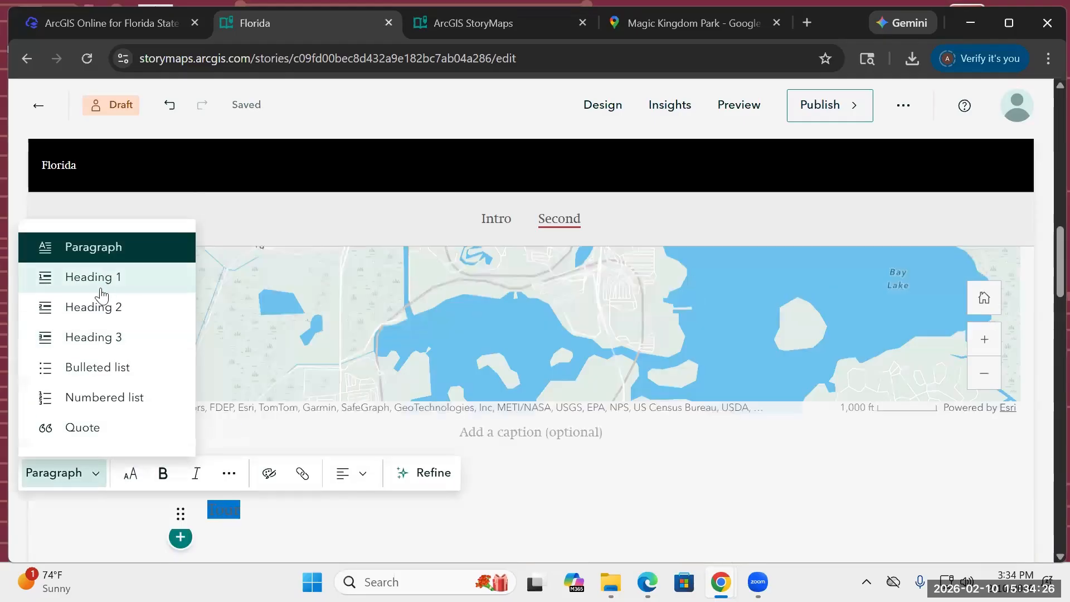
click(101, 294)
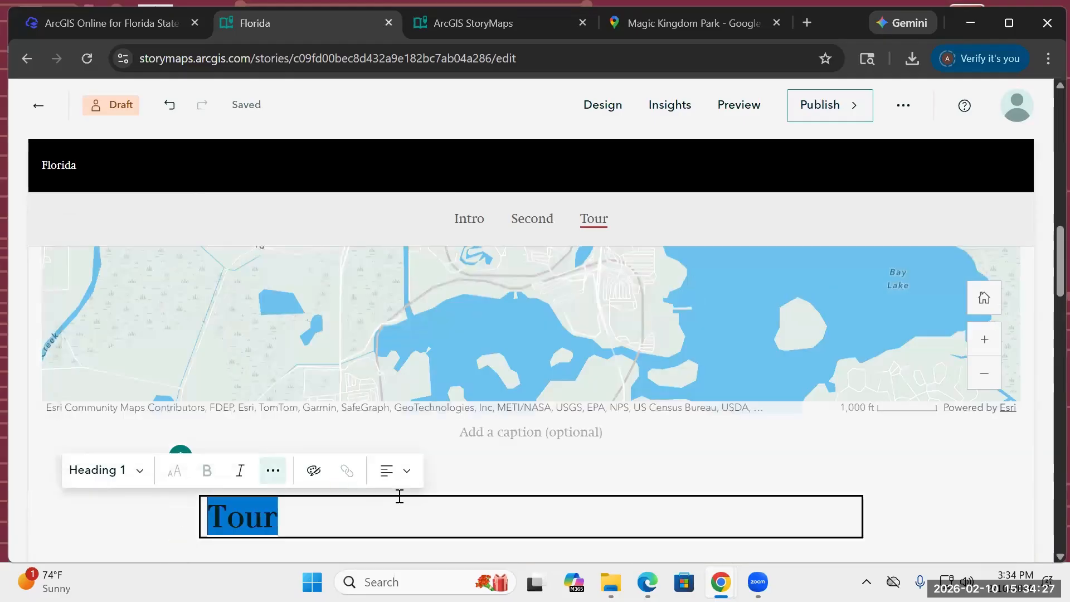
Step: Start adding an image or video to the map tour's first stop, using a link as the source
scroll(959, 492, down, 5)
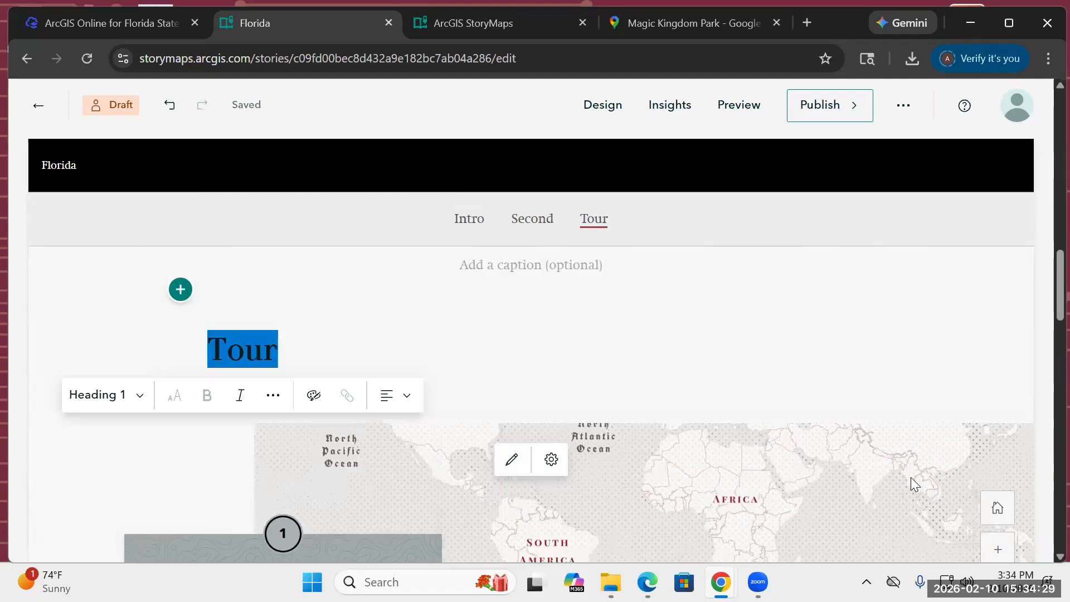
scroll(507, 498, down, 2)
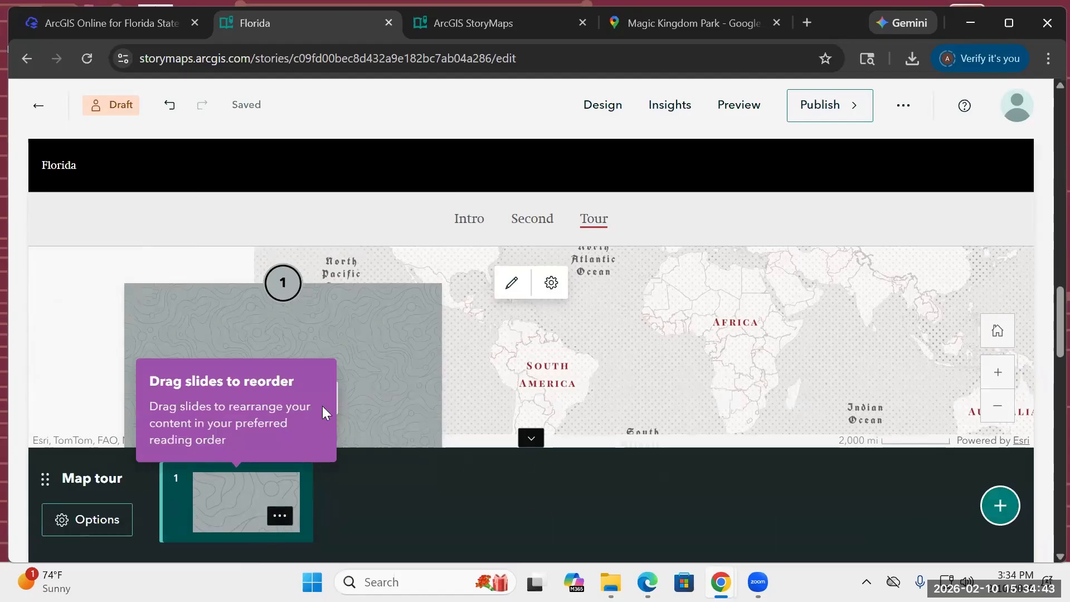
scroll(236, 331, down, 1)
scroll(237, 336, up, 2)
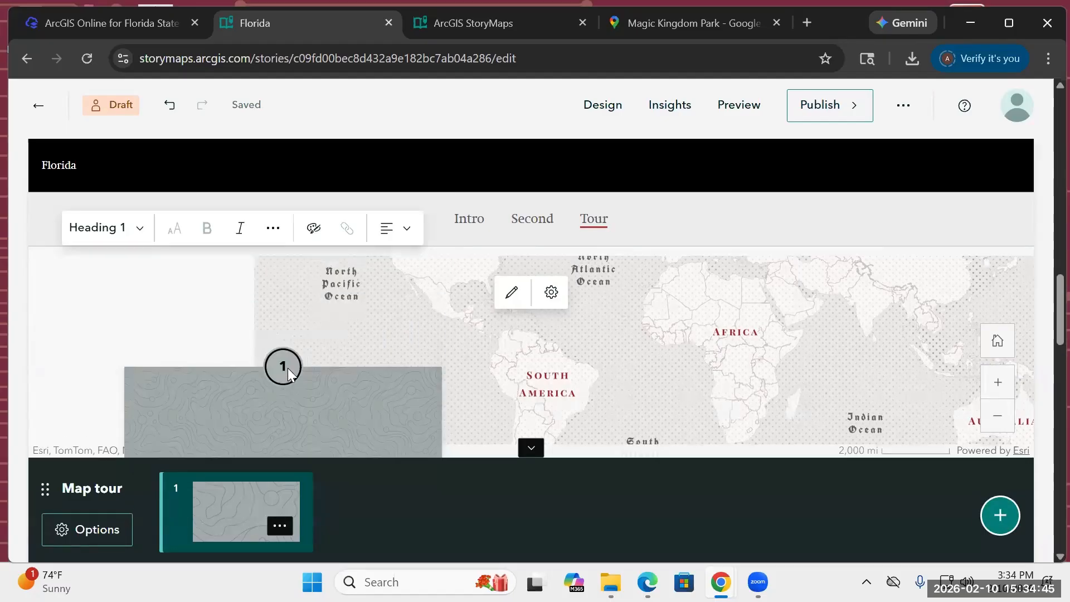
scroll(288, 368, down, 2)
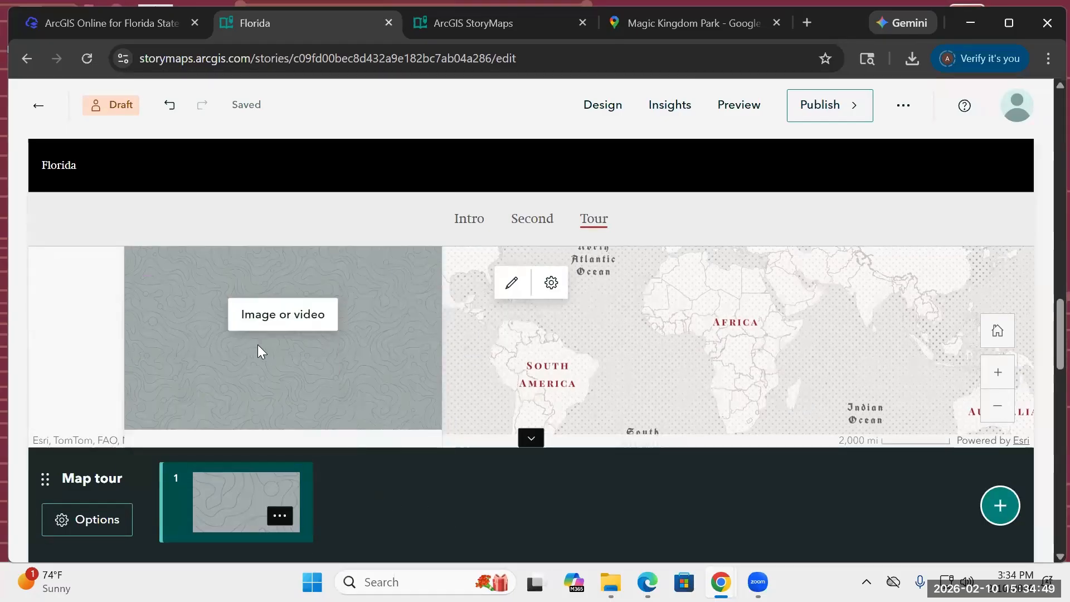
click(254, 313)
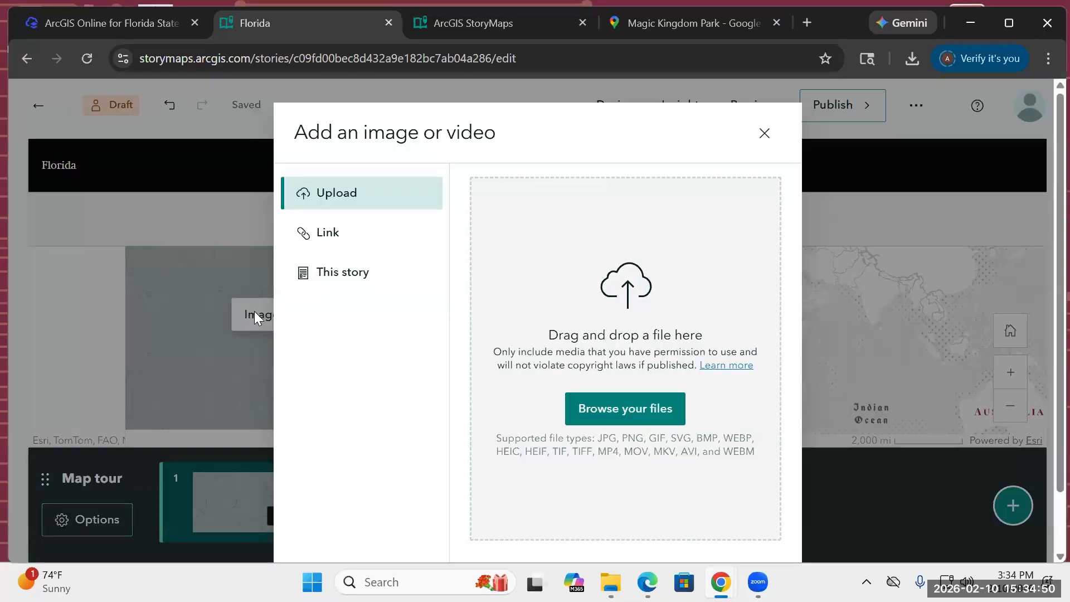
click(363, 251)
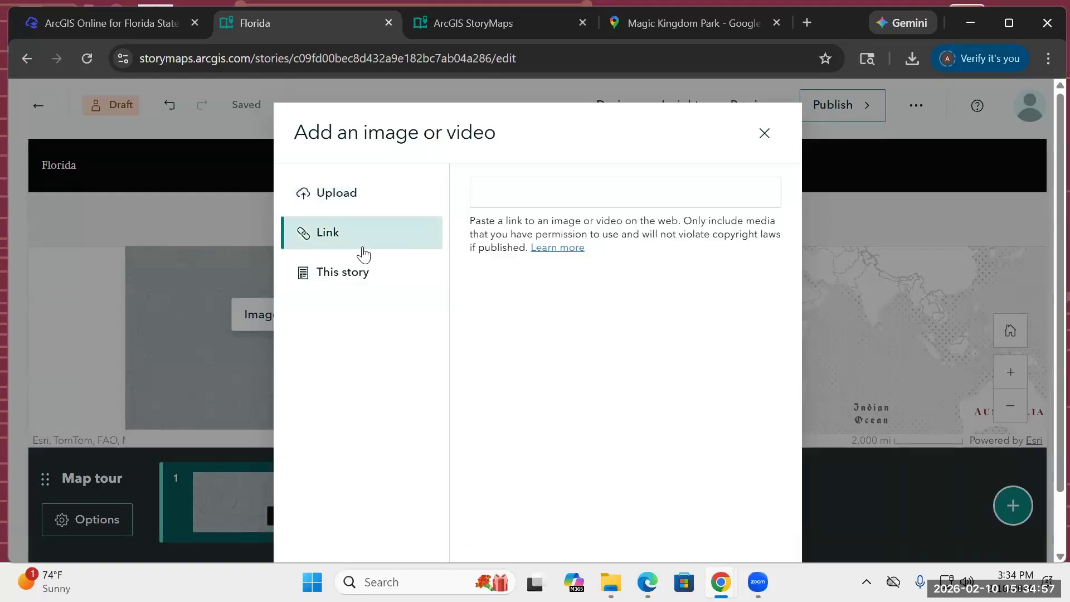
Step: Search Google for "met museum" in a new browser tab
click(827, 32)
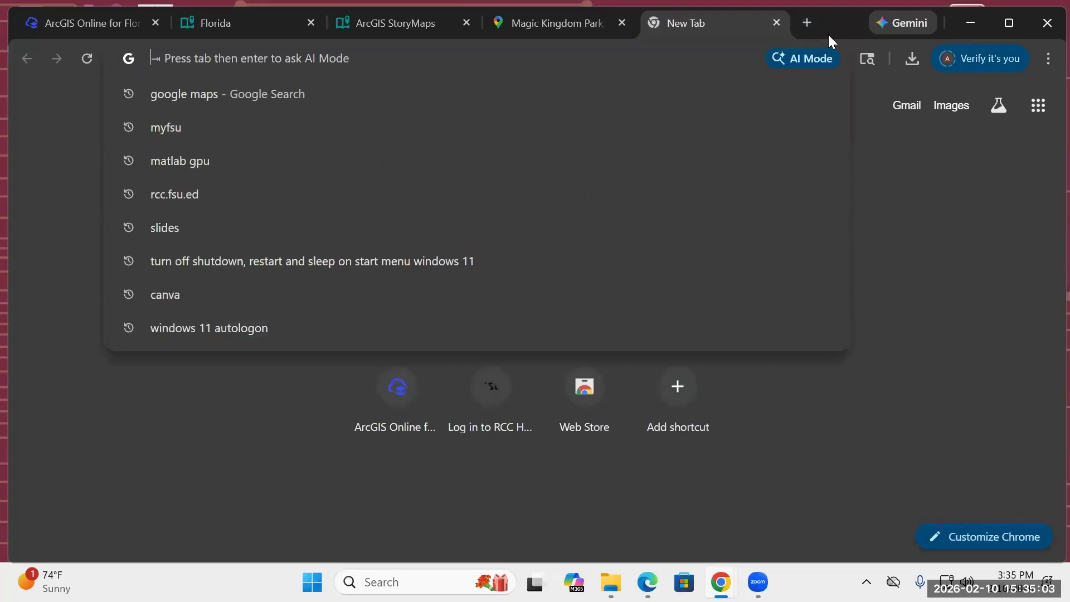
text(metr m)
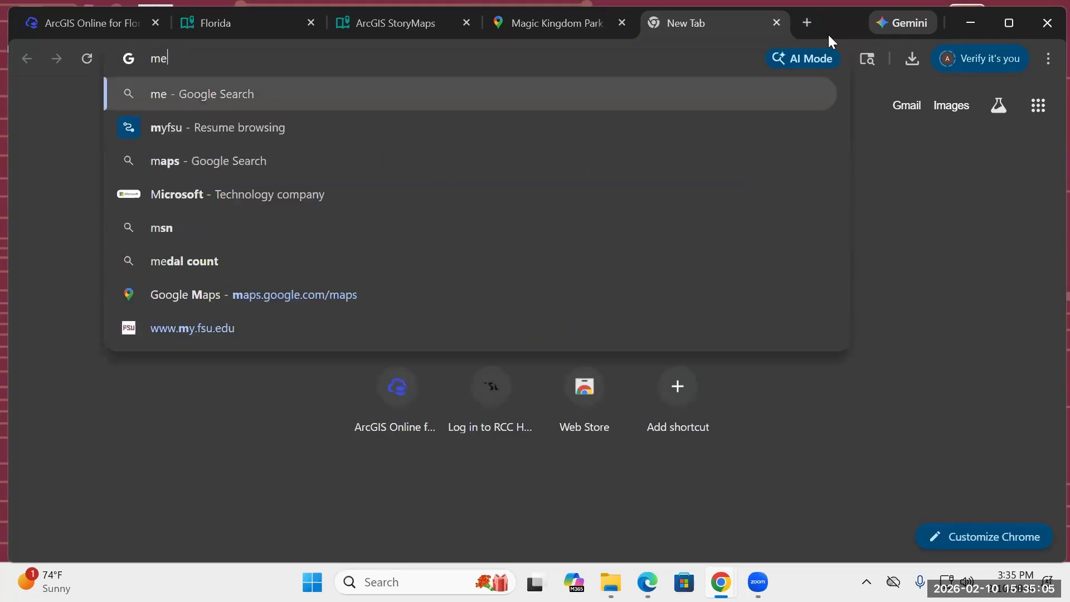
key(BackSpace)
key(BackSpace)
key(BackSpace)
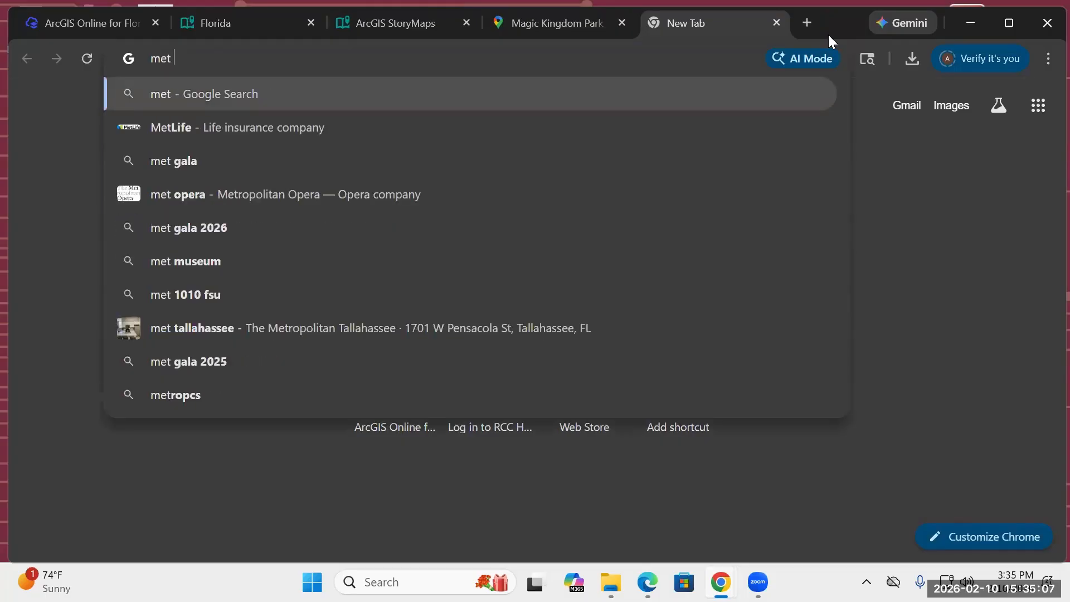
text(mu)
key(Return)
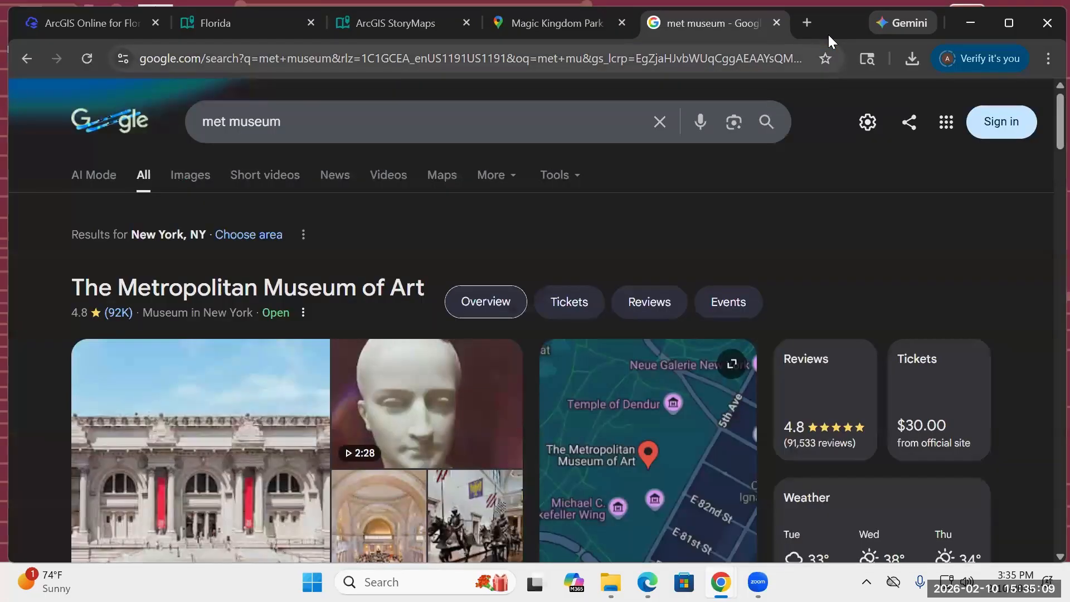
Step: Open The Metropolitan Museum of Art's website from the results and search its art collection for "vase"
scroll(428, 299, down, 3)
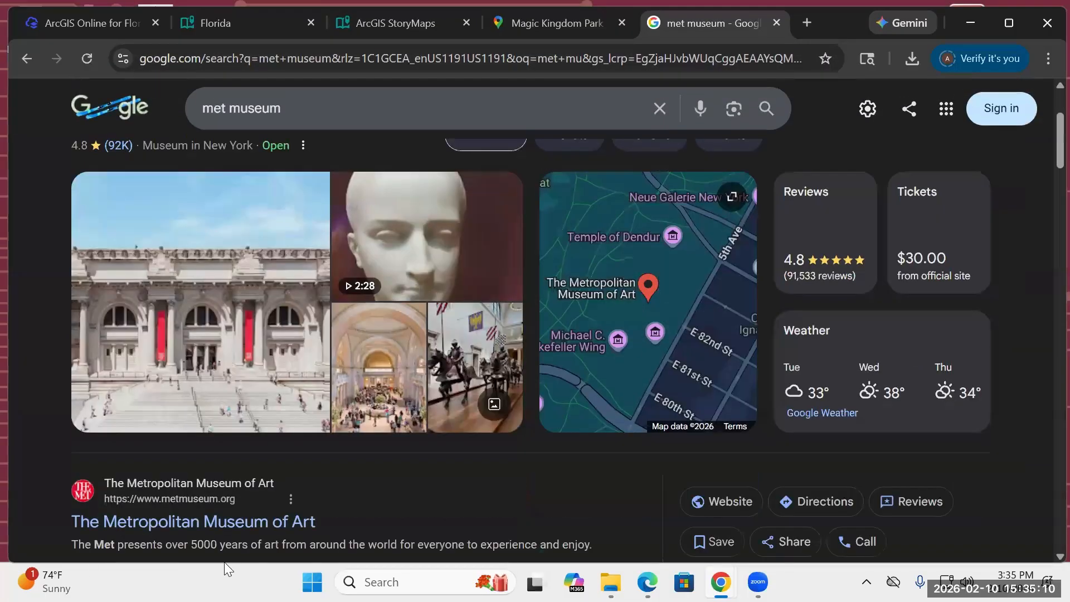
click(91, 517)
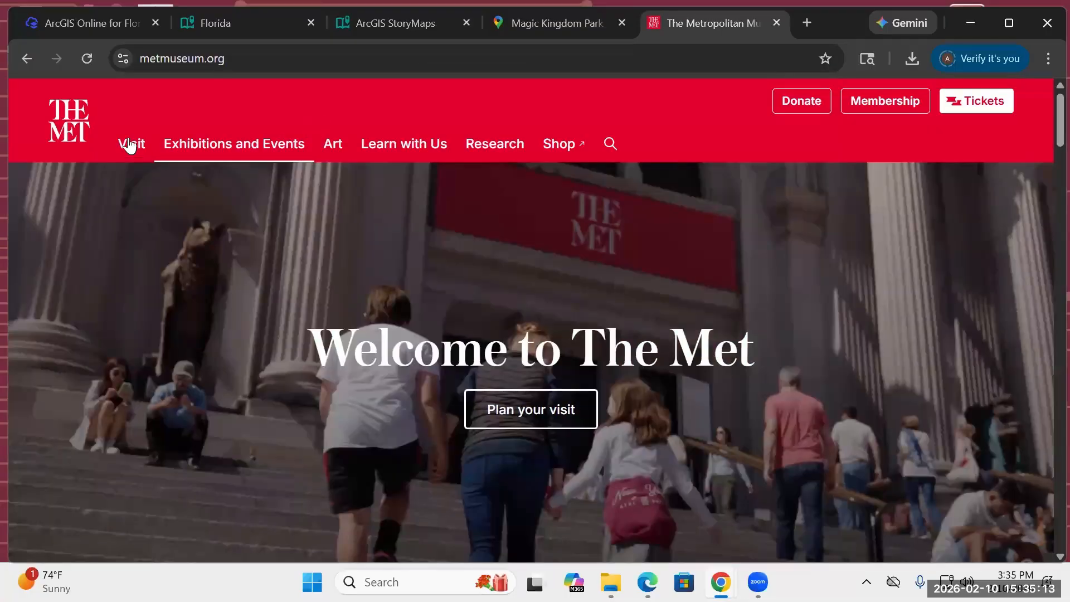
scroll(712, 190, down, 3)
scroll(623, 122, up, 3)
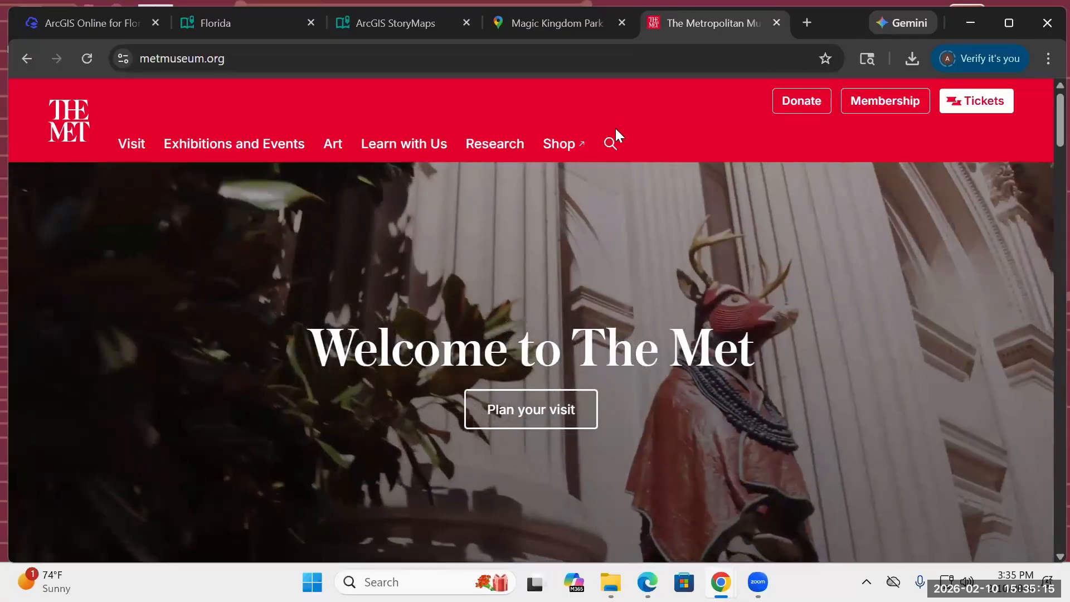
click(610, 143)
text(vase)
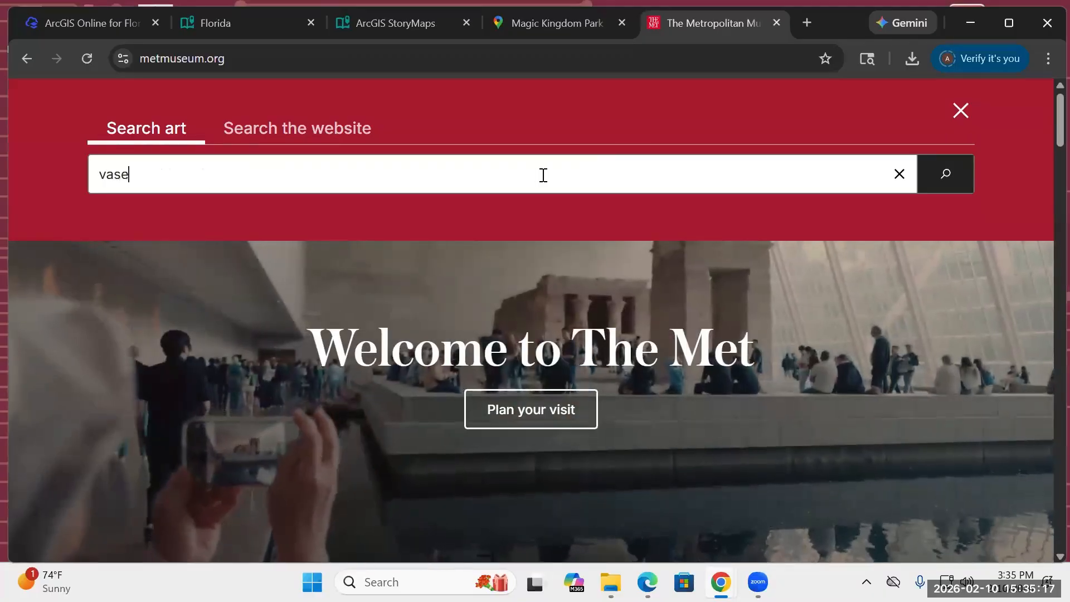
key(Return)
Step: Open the page of the yellow vase with red flowers and copy its image address
scroll(372, 310, down, 6)
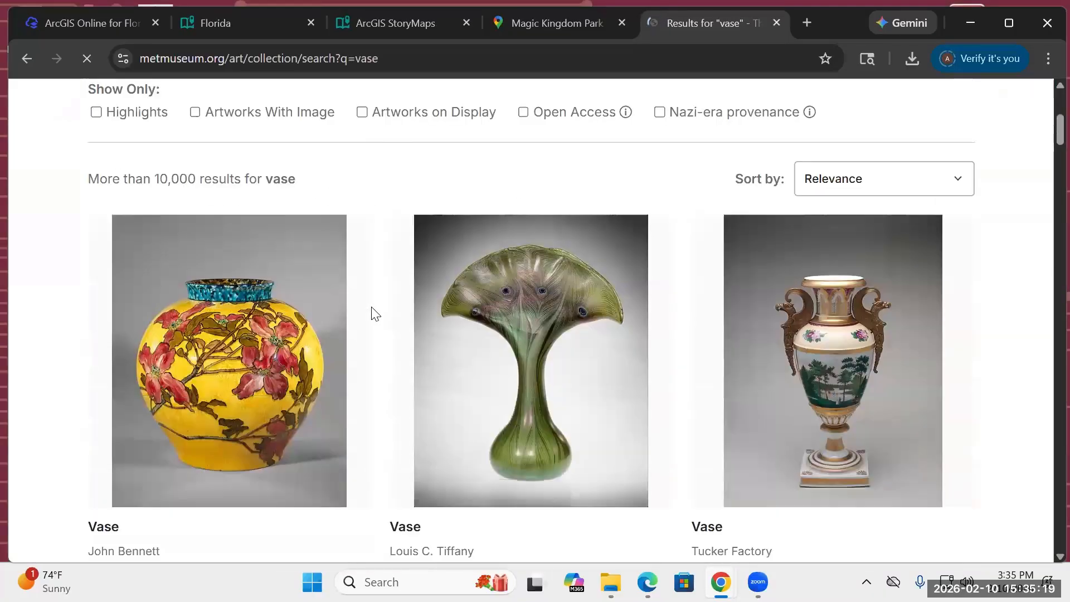
click(235, 351)
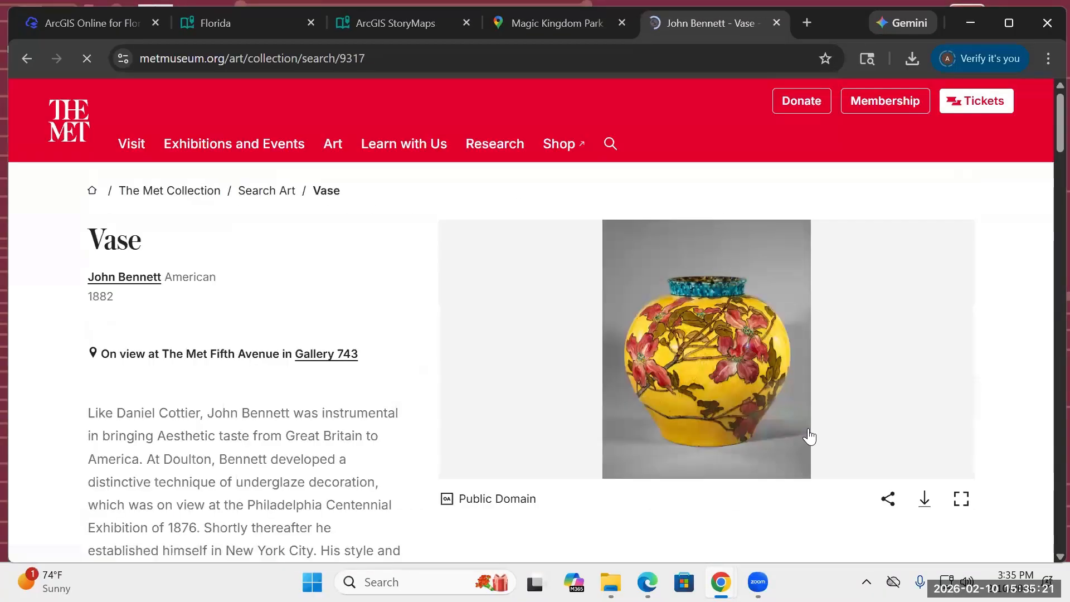
click(895, 516)
right_click(675, 313)
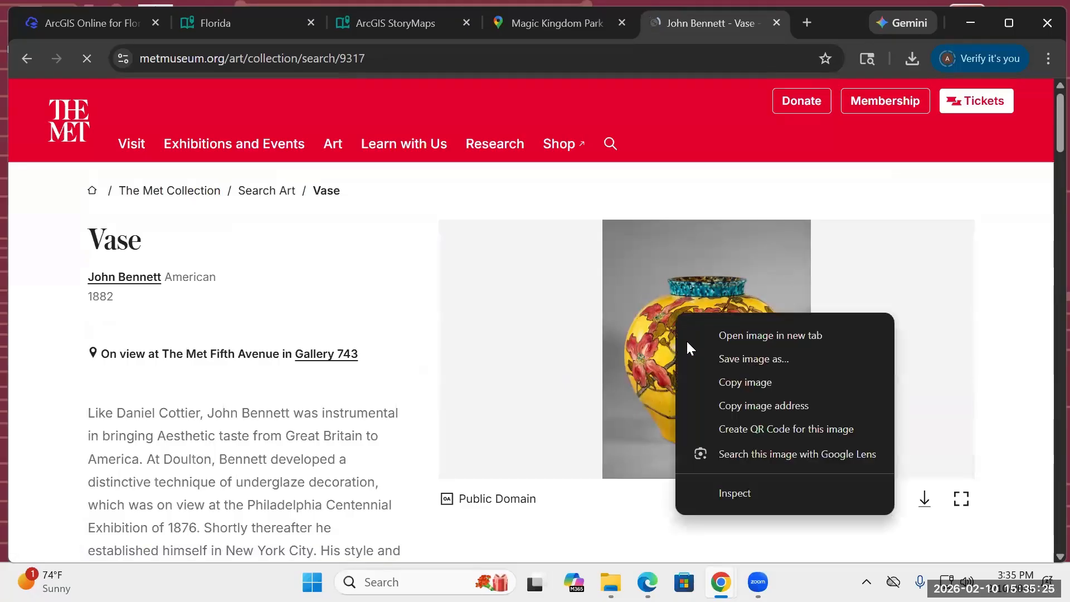
click(704, 397)
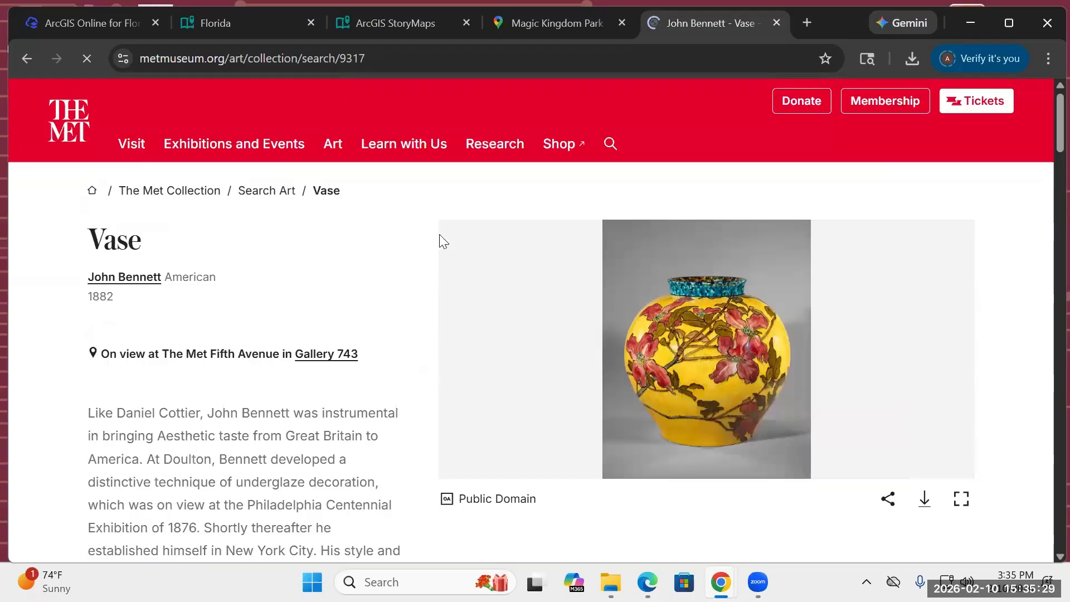
Step: Return to the Florida story and add the vase image to the map tour's first stop using the copied link
click(420, 23)
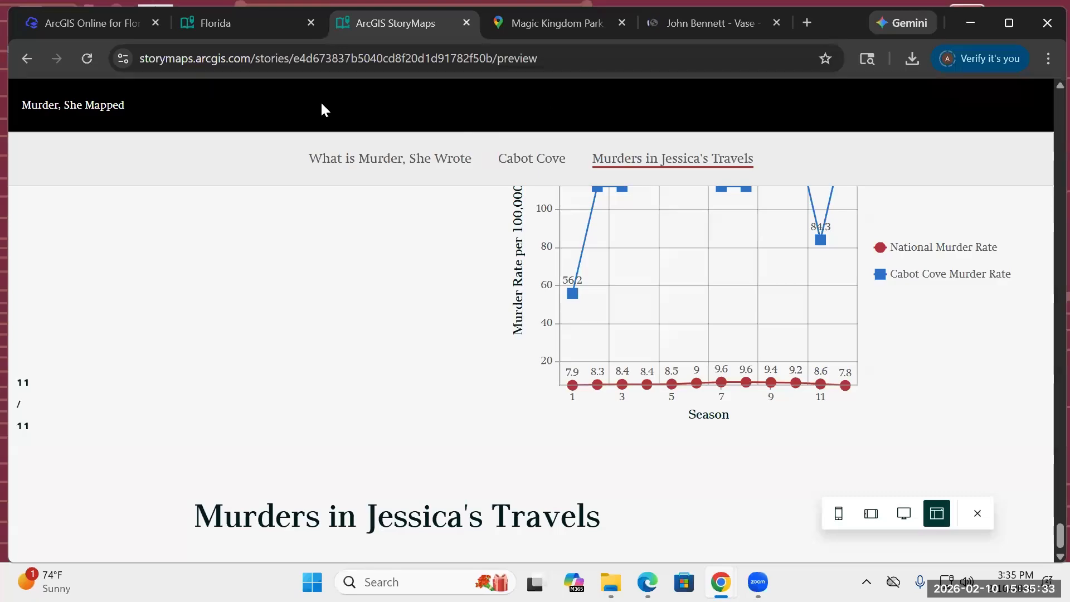
click(223, 23)
click(513, 196)
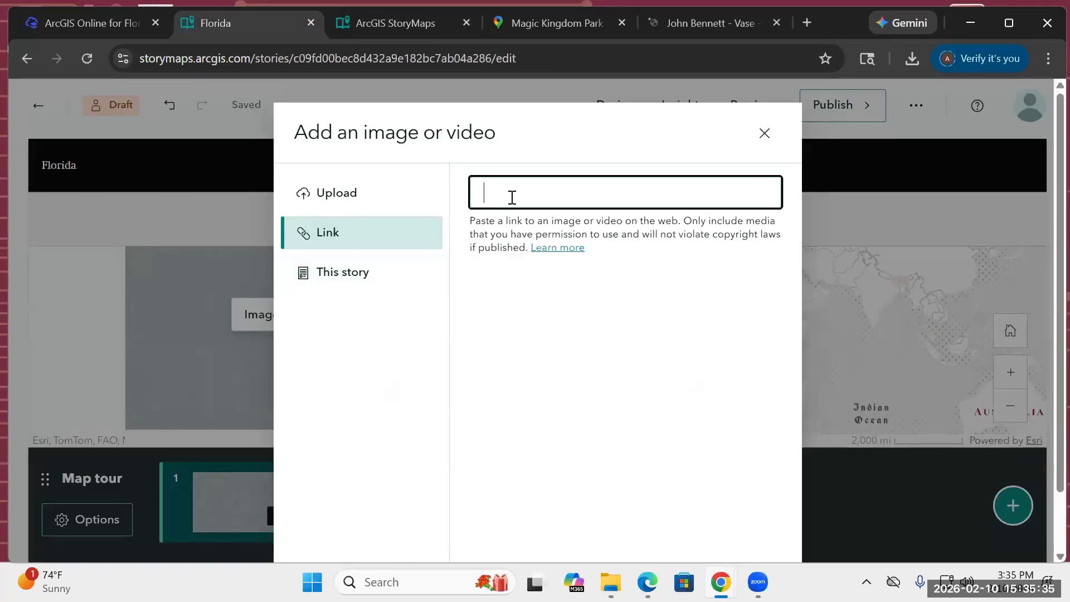
key(ctrl+v)
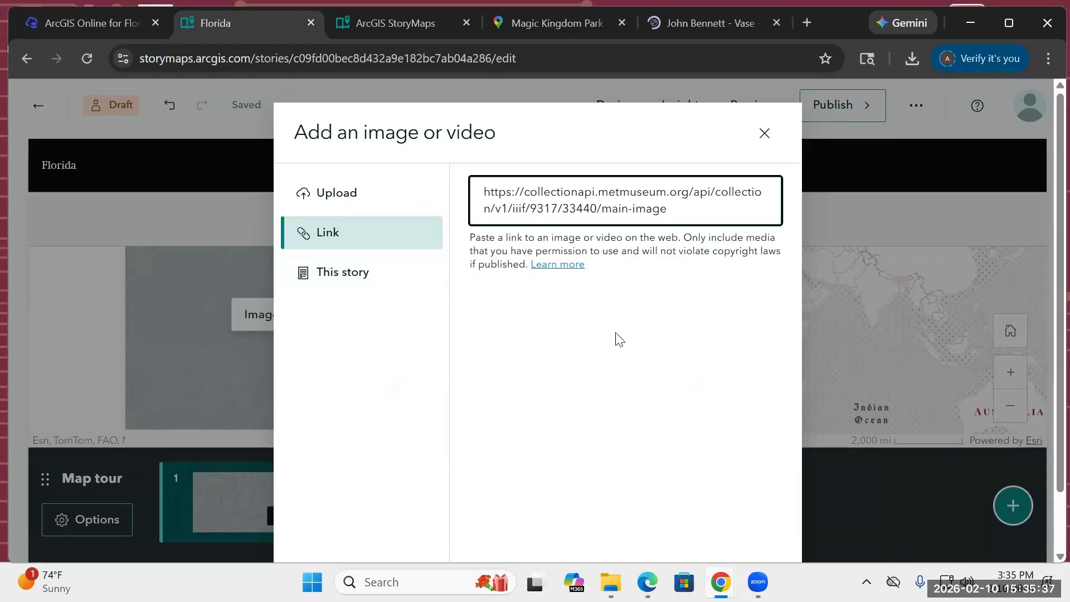
click(755, 530)
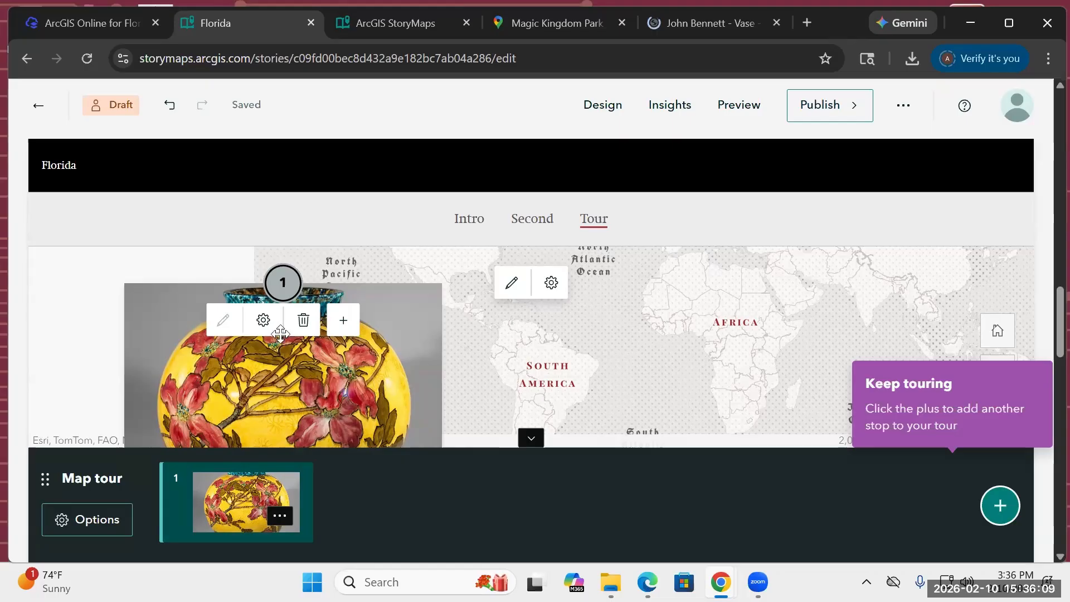
Step: Title the first tour stop "Stop 1" and enter "adsfadsfasdfasdf" as its description
scroll(270, 372, down, 5)
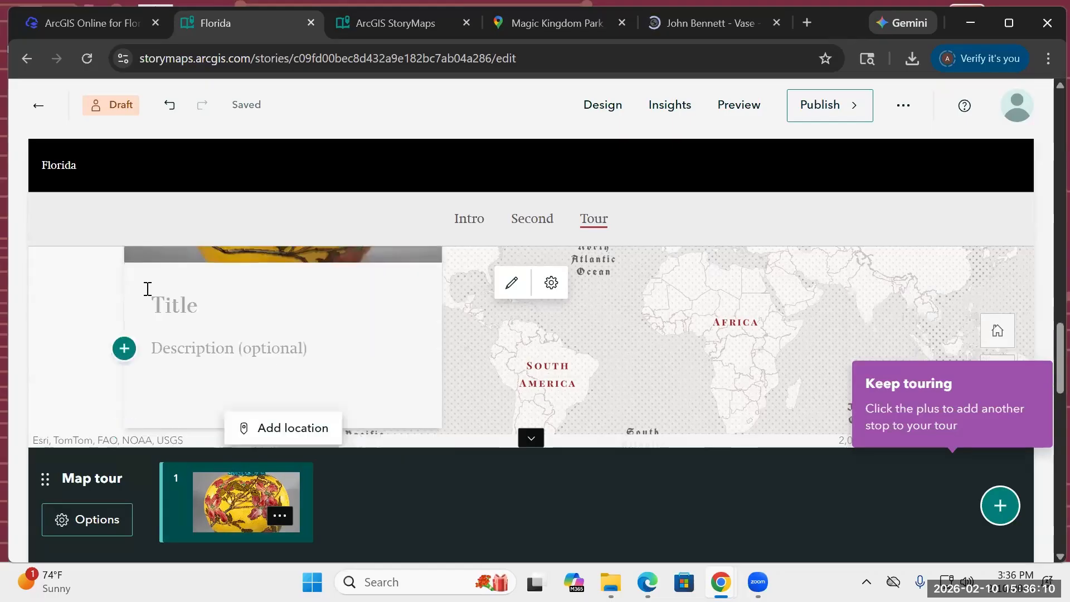
click(166, 312)
text(C)
key(BackSpace)
text(Stop 1)
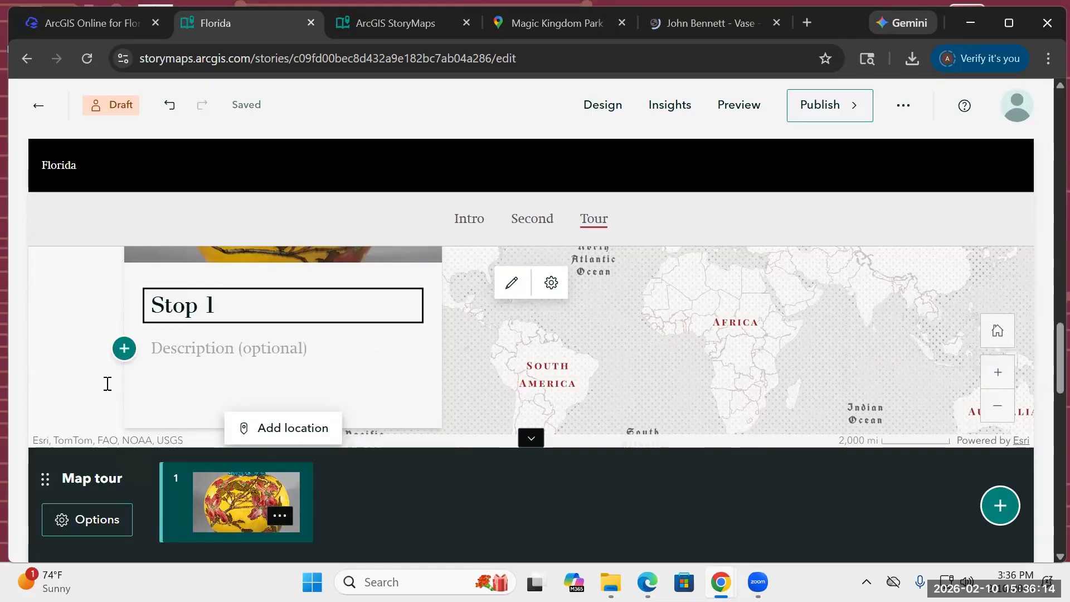
click(189, 350)
text(adsfadsfasdfasdf)
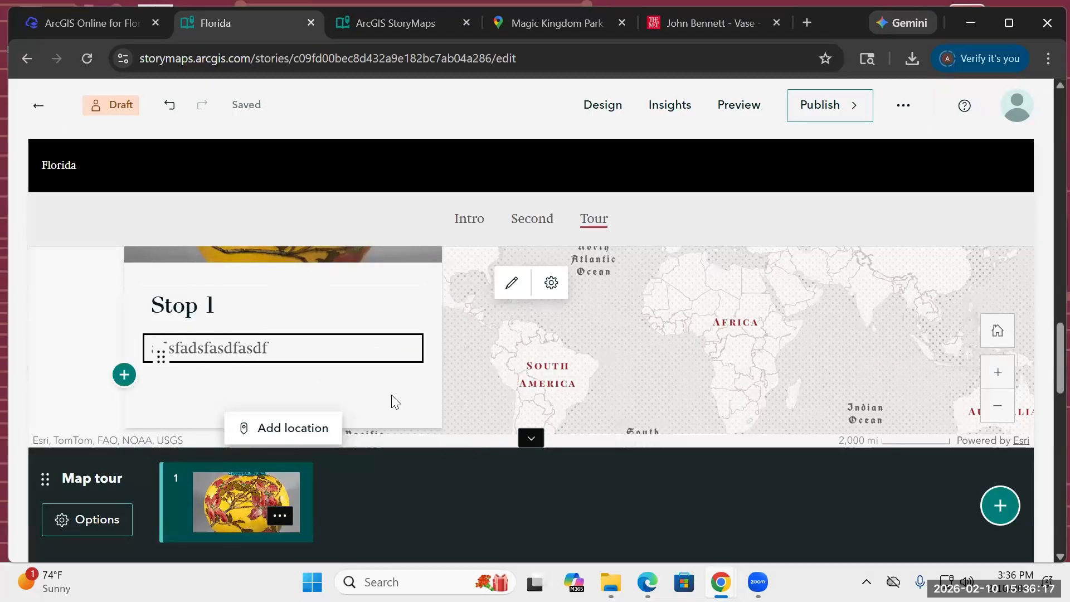
scroll(345, 356, up, 2)
scroll(346, 354, up, 3)
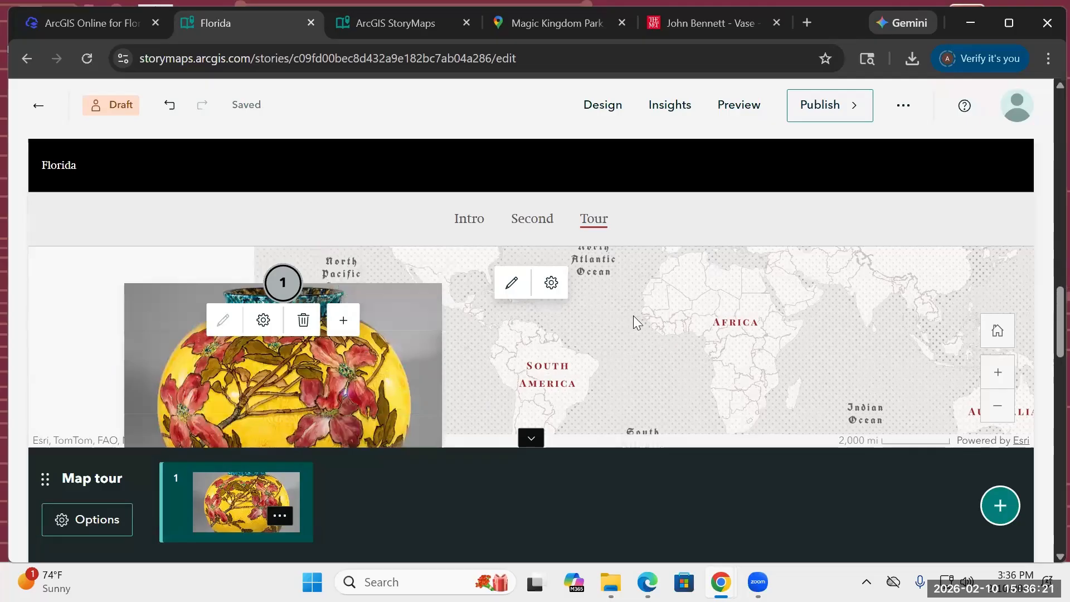
scroll(642, 319, up, 3)
scroll(641, 323, down, 3)
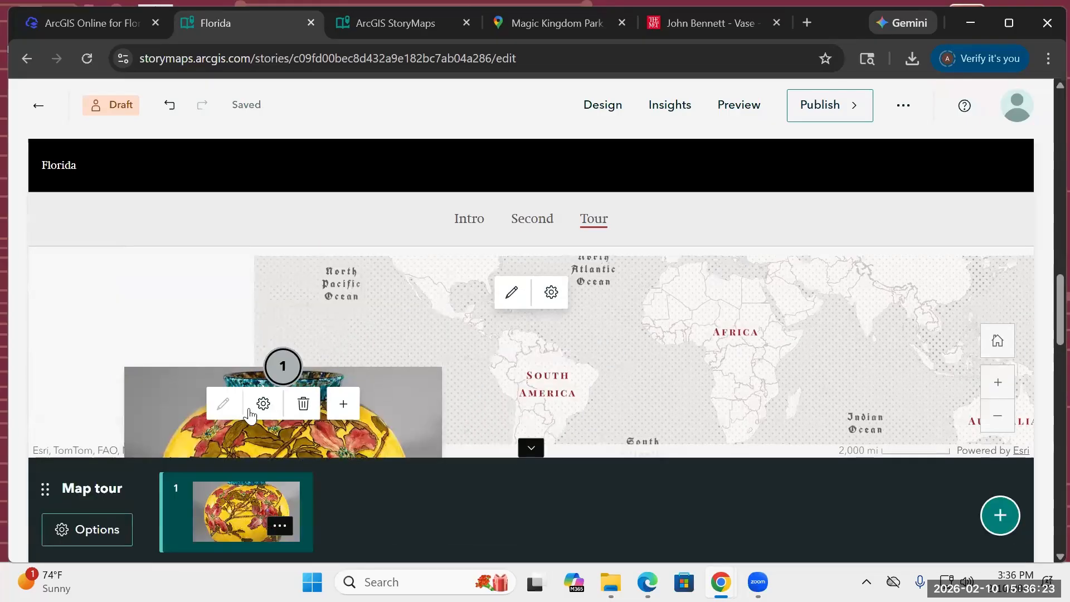
Step: Add a location to Stop 1 by searching for "Florida State" and adding the Florida State University result on N Woodward Ave to the map
scroll(217, 390, down, 5)
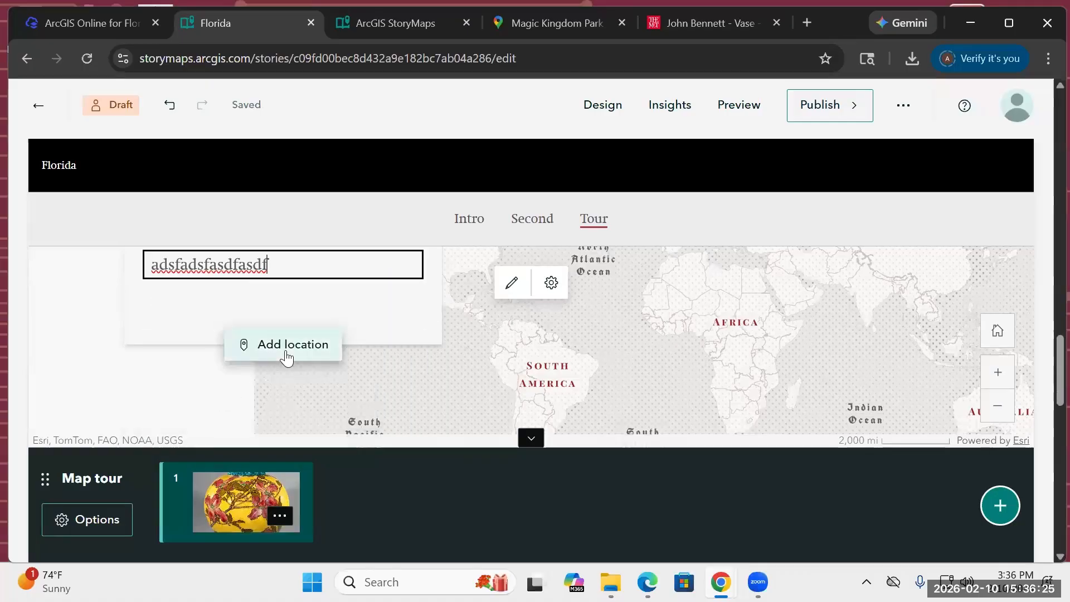
click(286, 354)
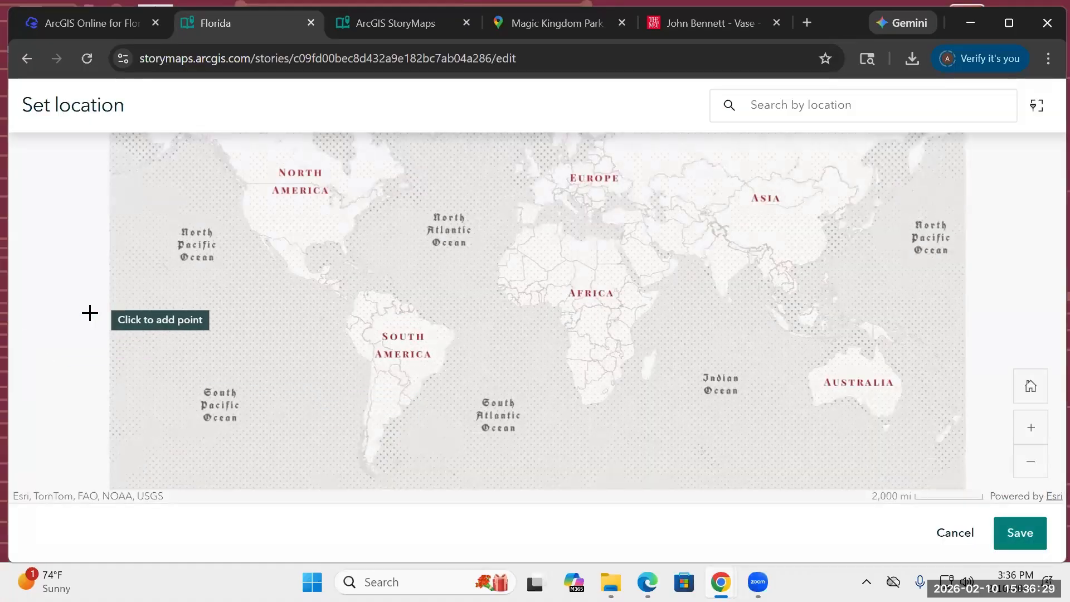
scroll(89, 312, up, 2)
scroll(89, 312, down, 2)
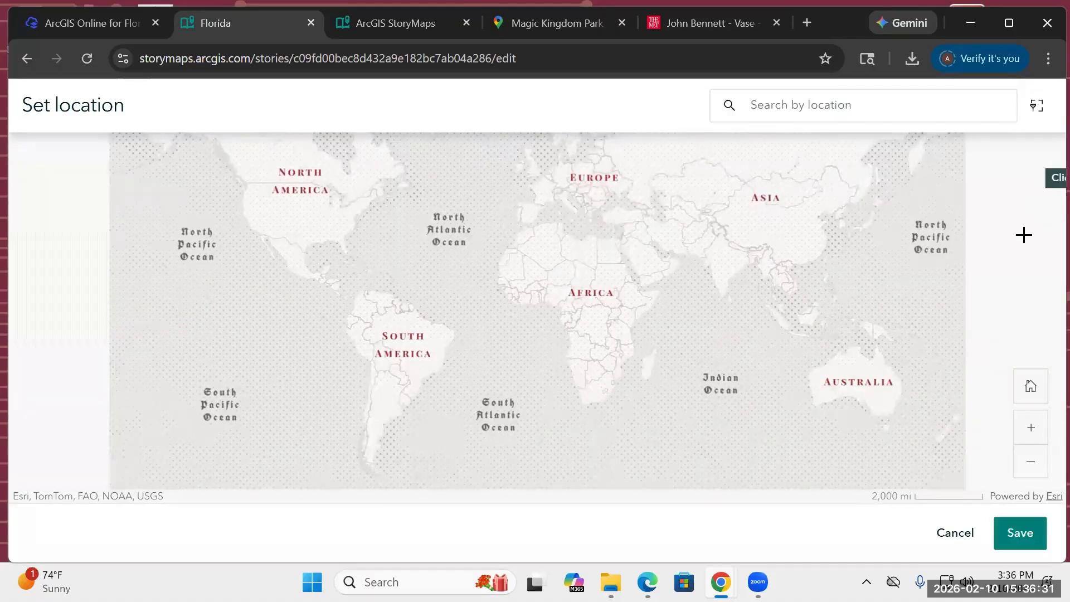
scroll(1023, 234, down, 1)
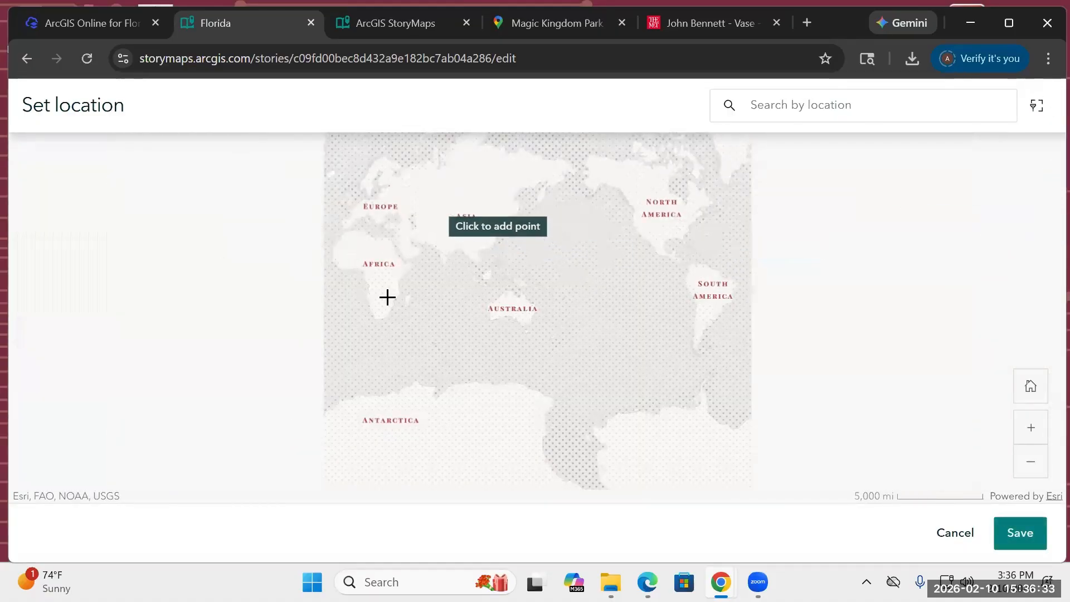
scroll(379, 300, up, 1)
scroll(382, 232, up, 1)
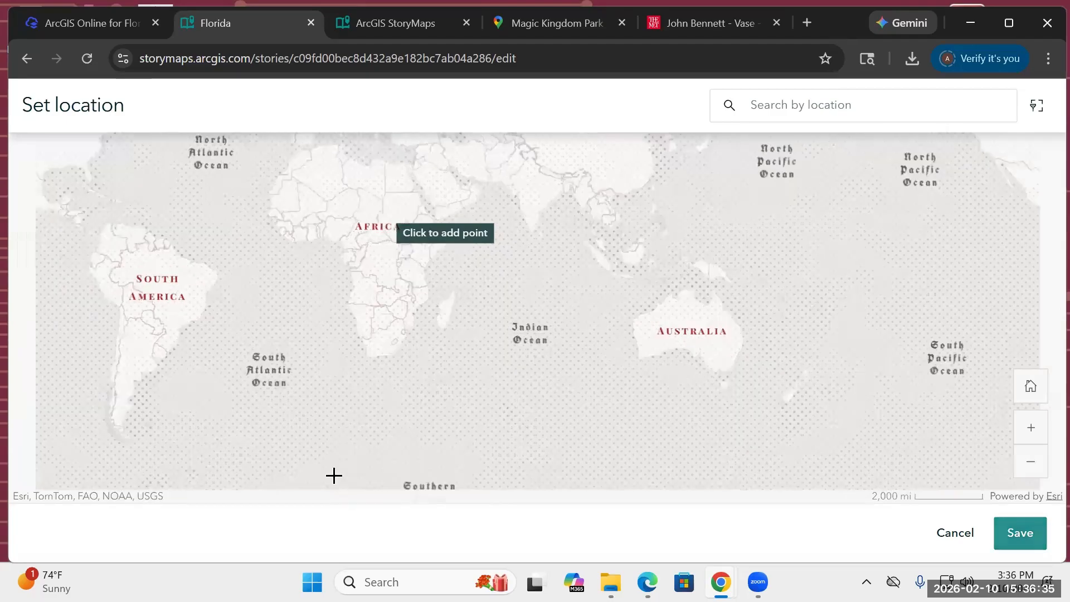
scroll(179, 363, down, 1)
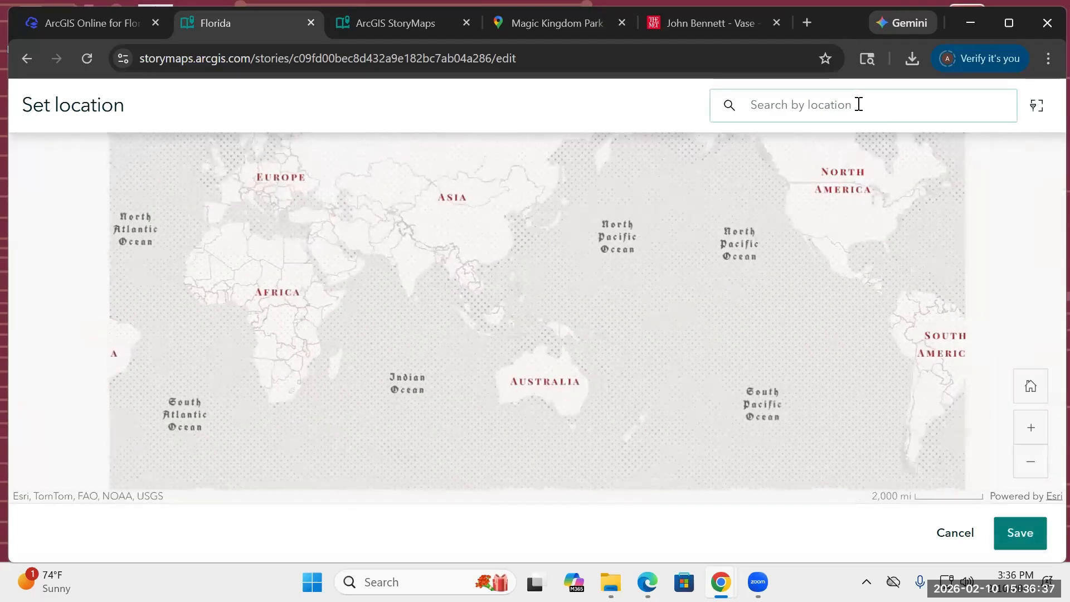
click(859, 104)
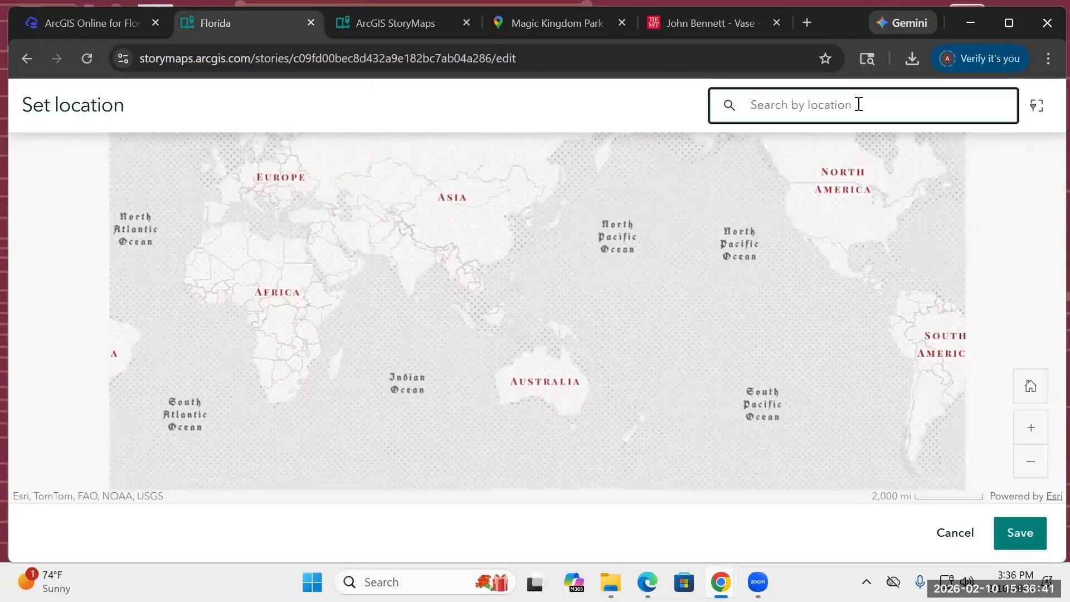
text(Florida State)
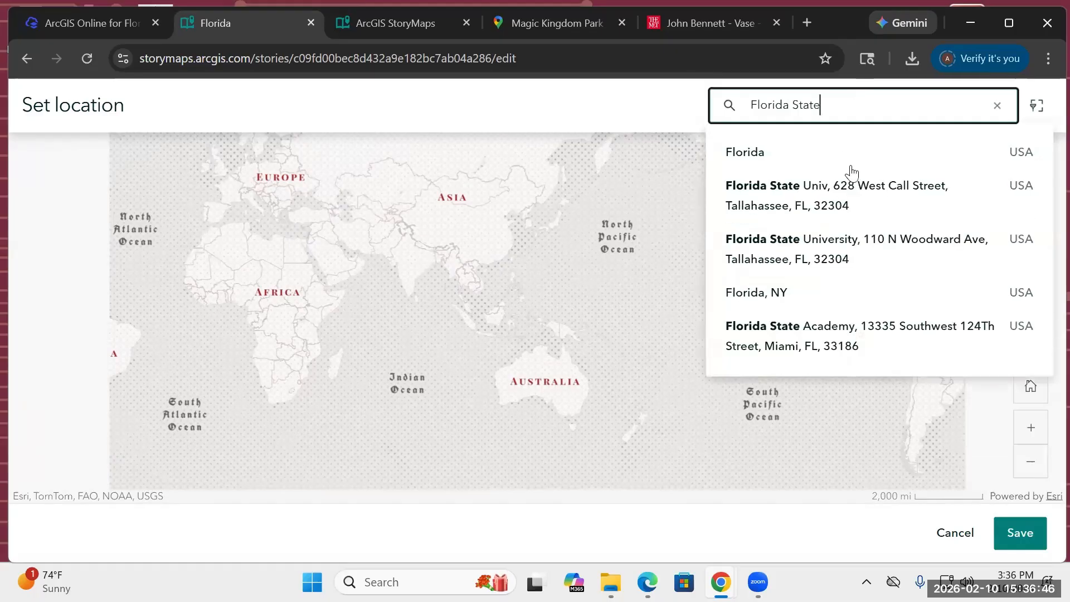
click(843, 248)
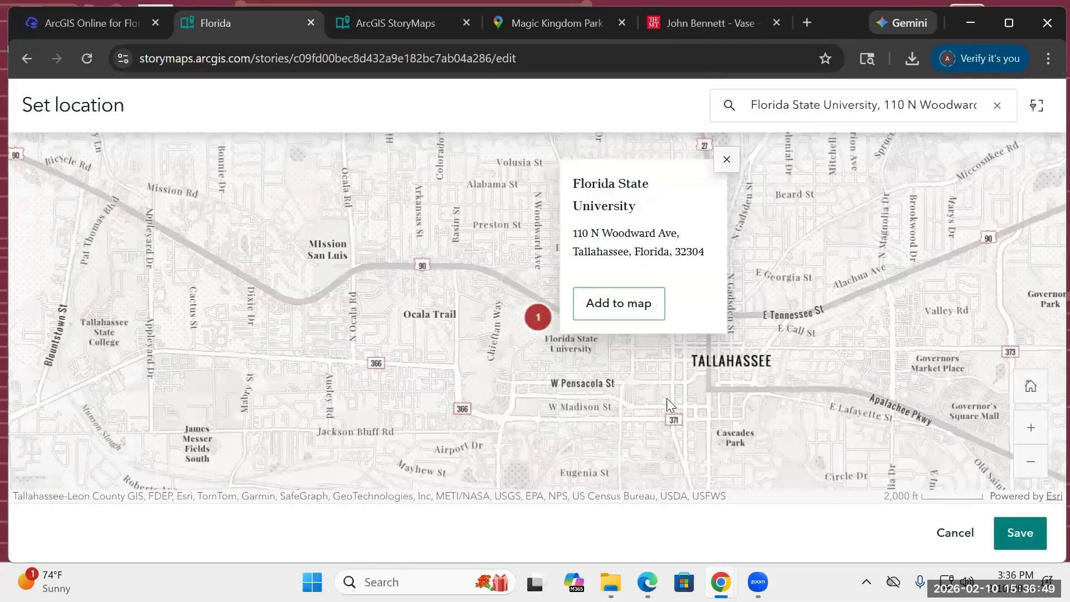
click(611, 311)
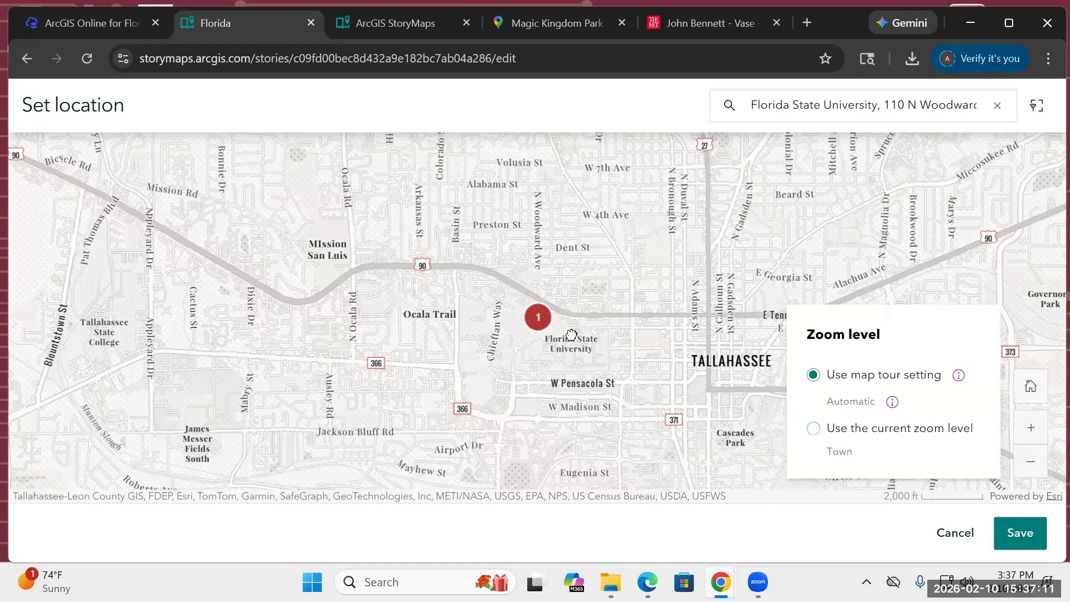
Step: Set Stop 1 to use the current zoom level at Buildings scale around its marker, and save the location
scroll(513, 314, up, 3)
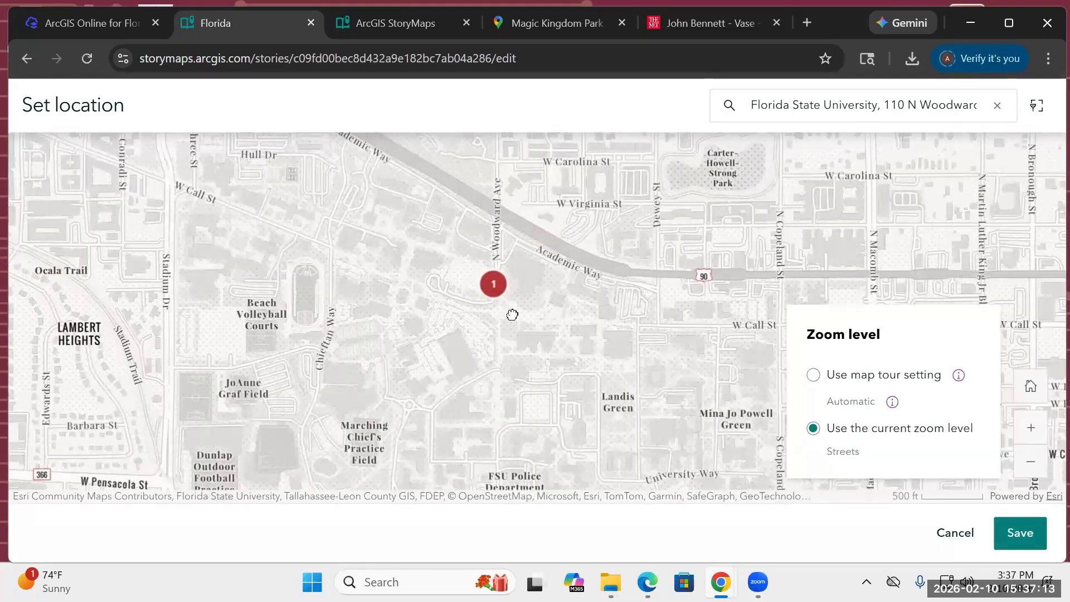
scroll(514, 313, up, 2)
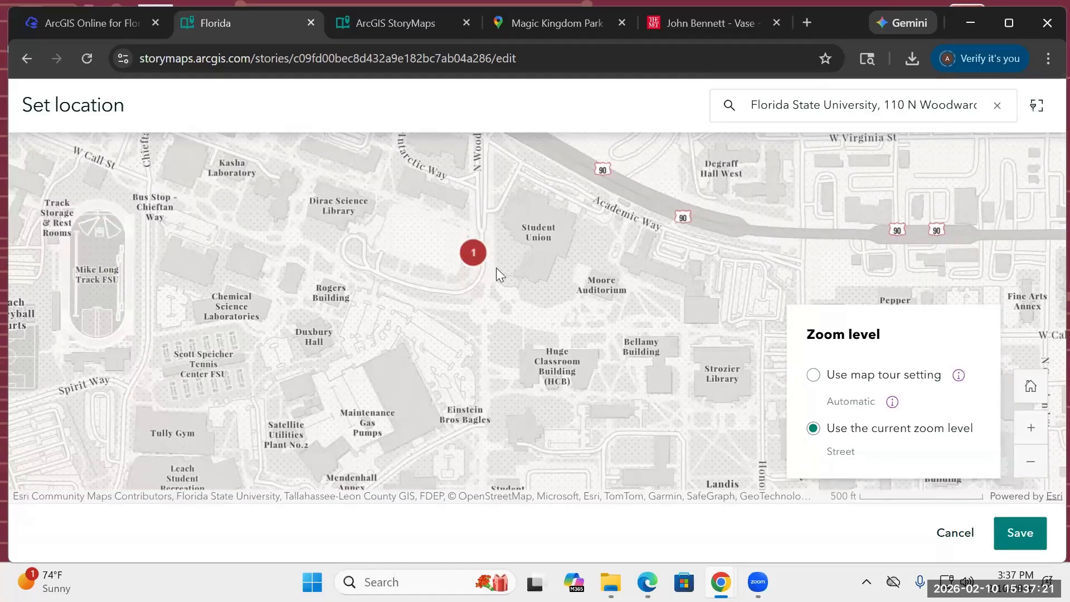
scroll(493, 267, down, 2)
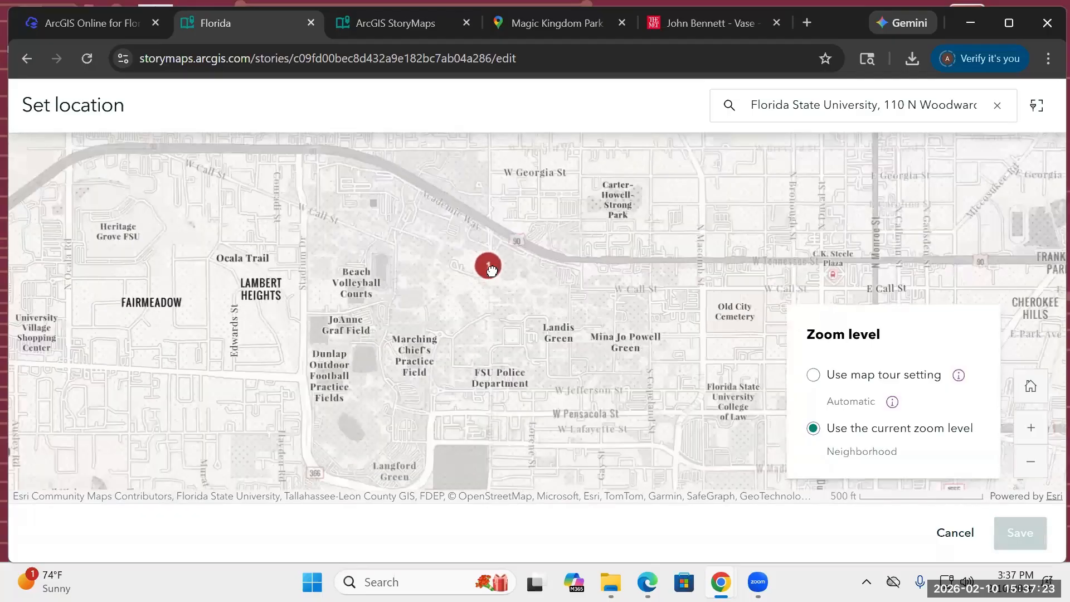
scroll(491, 271, down, 2)
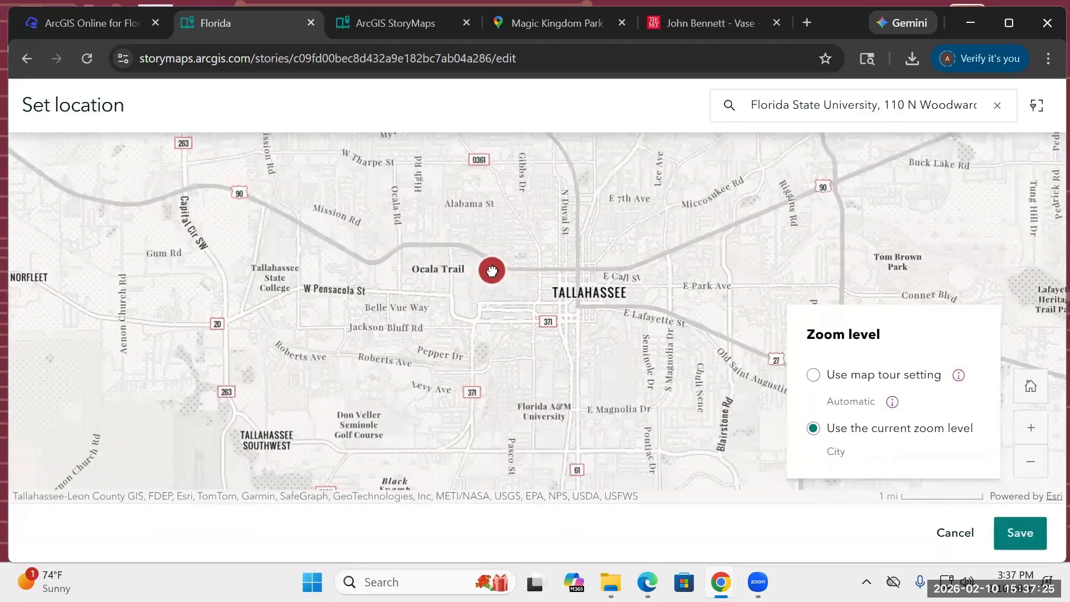
scroll(493, 271, up, 1)
scroll(492, 271, up, 5)
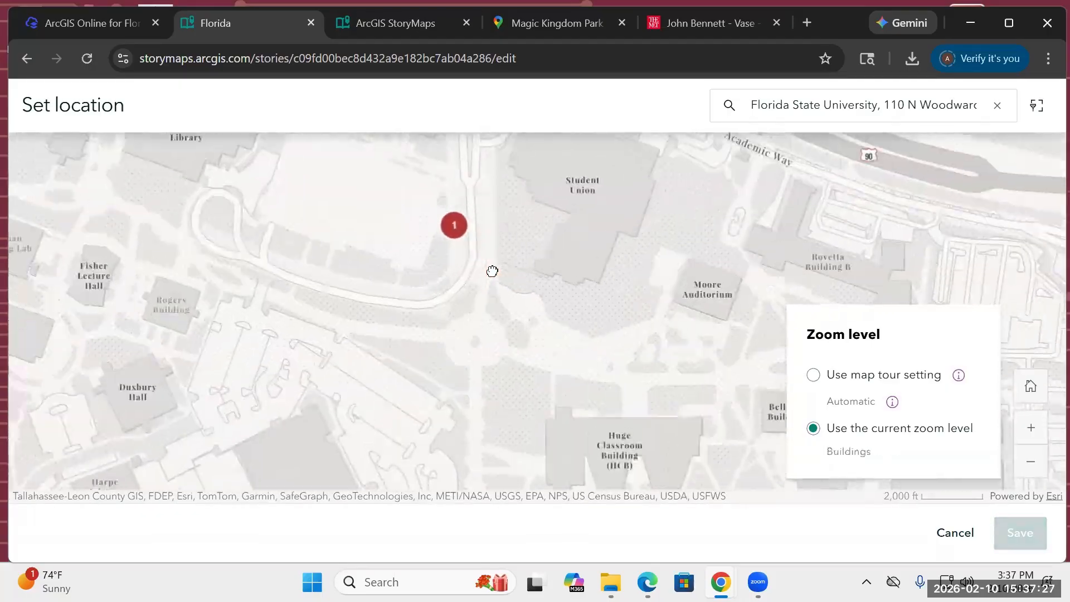
drag(471, 225, 489, 319)
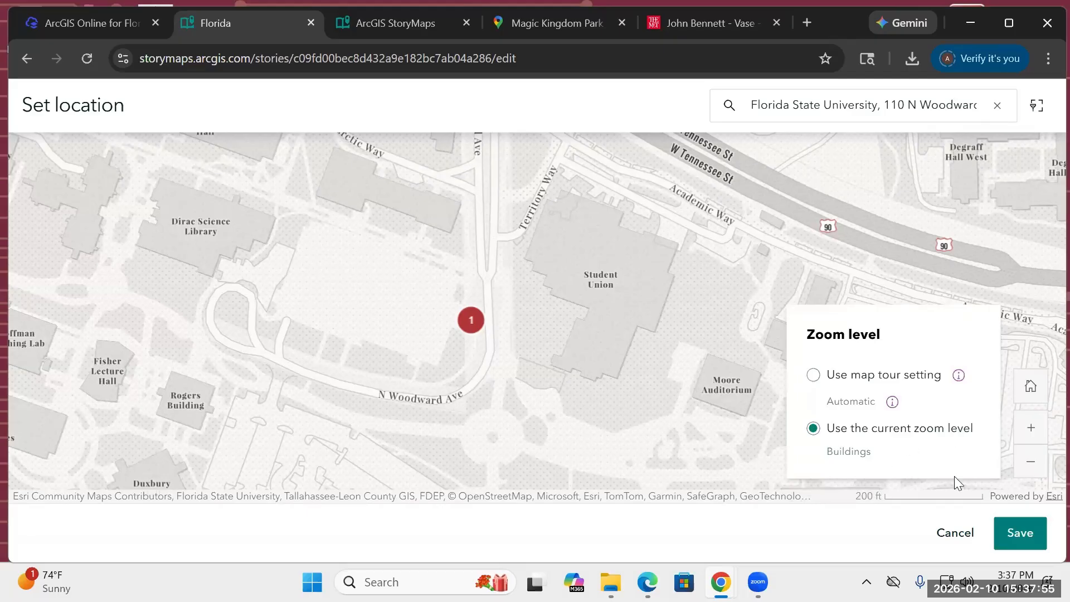
click(1012, 535)
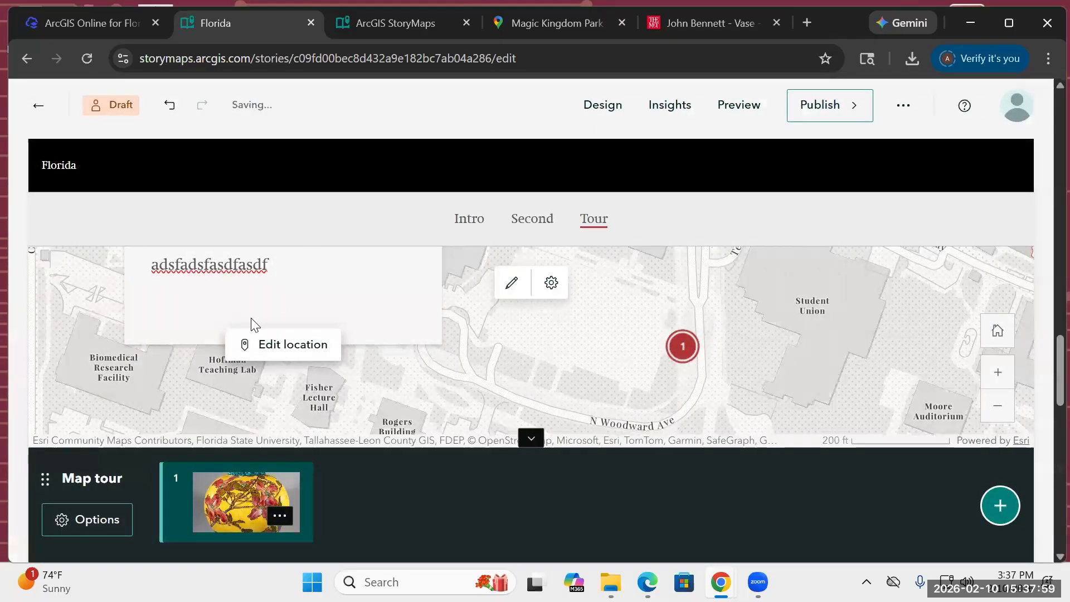
Step: Add a second stop to the map tour and choose to supply its image from a web link
click(1000, 507)
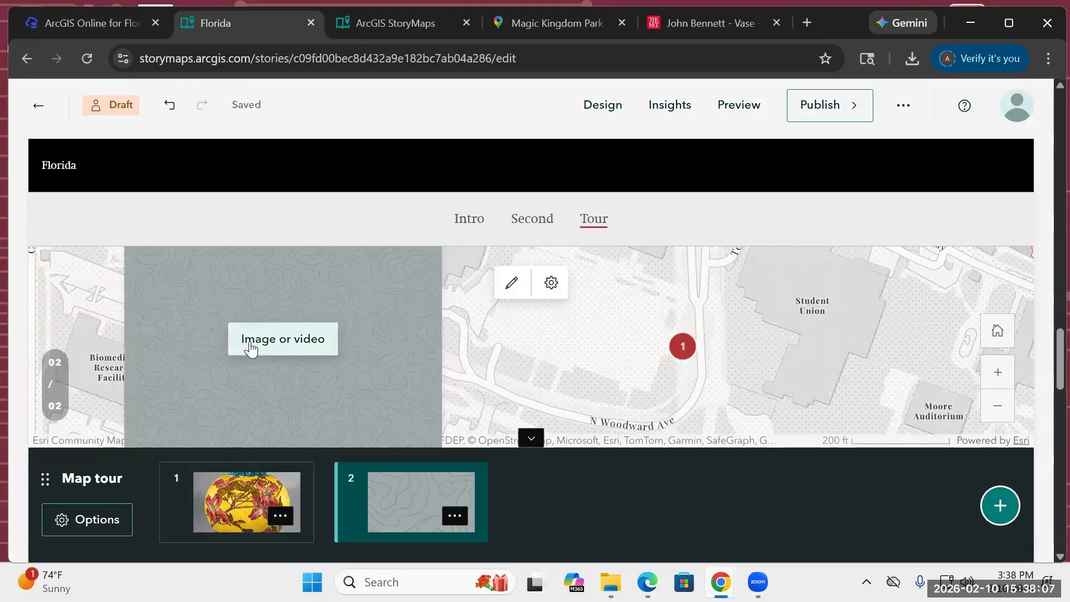
click(256, 351)
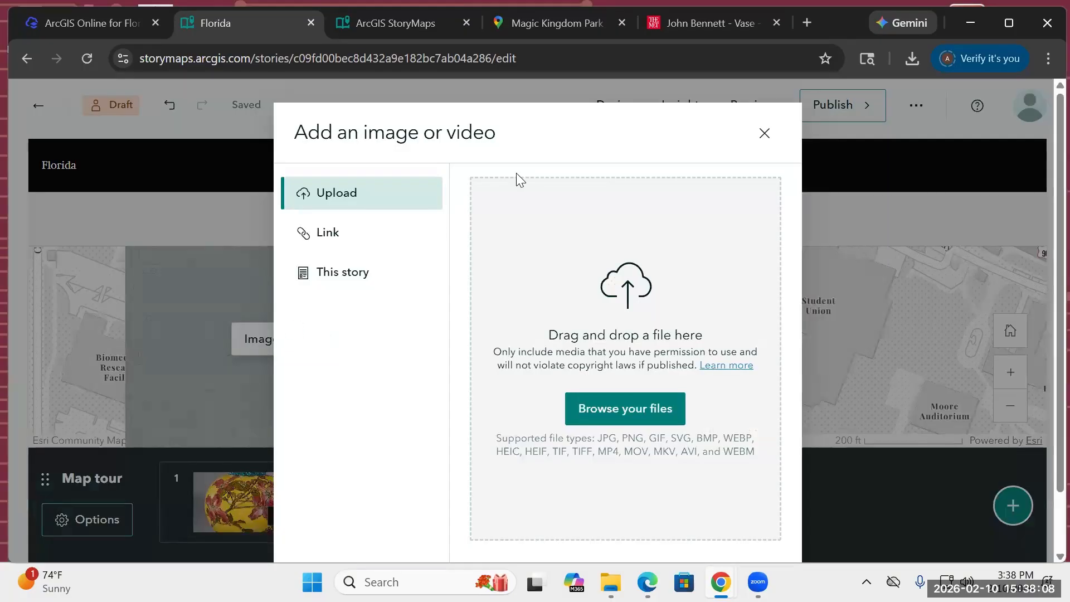
click(348, 233)
Step: Switch to the Met Museum site, open the green Louis C. Tiffany vase from the vase search results, and copy its image address
click(854, 17)
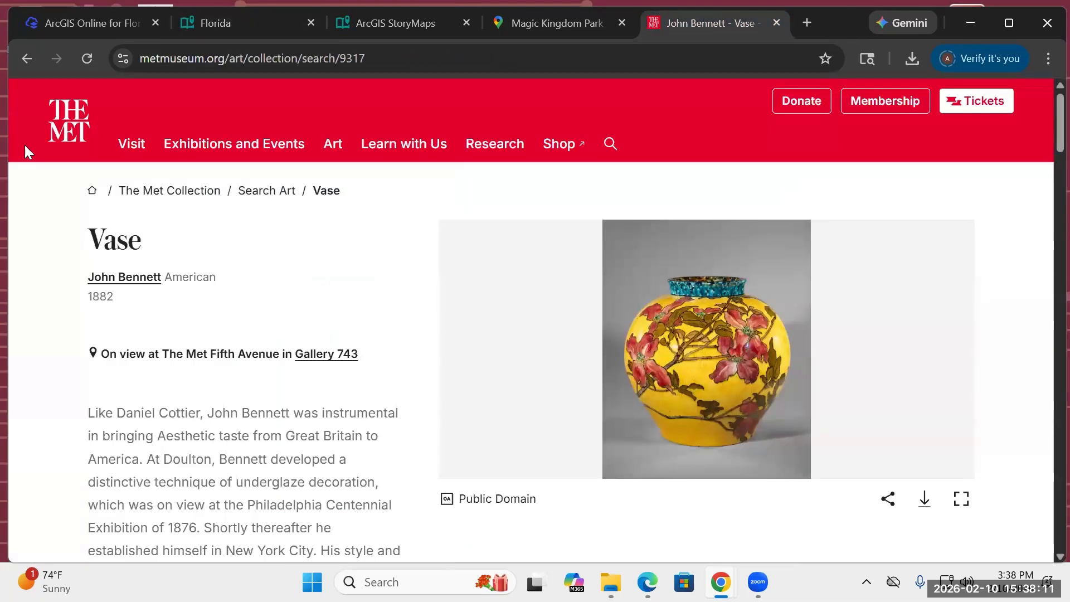
click(27, 59)
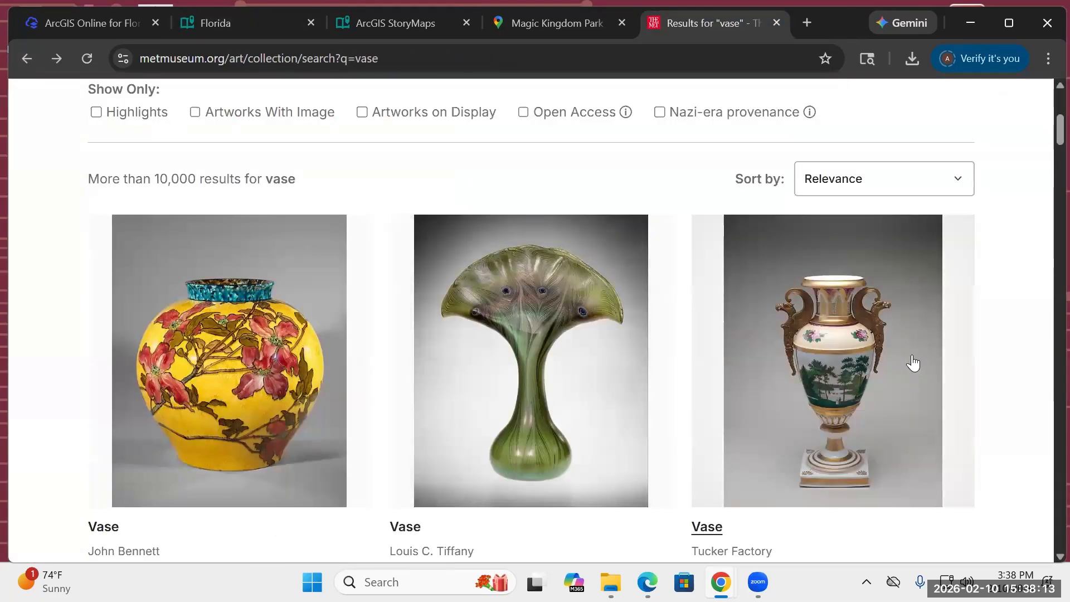
scroll(919, 363, down, 4)
scroll(919, 360, up, 4)
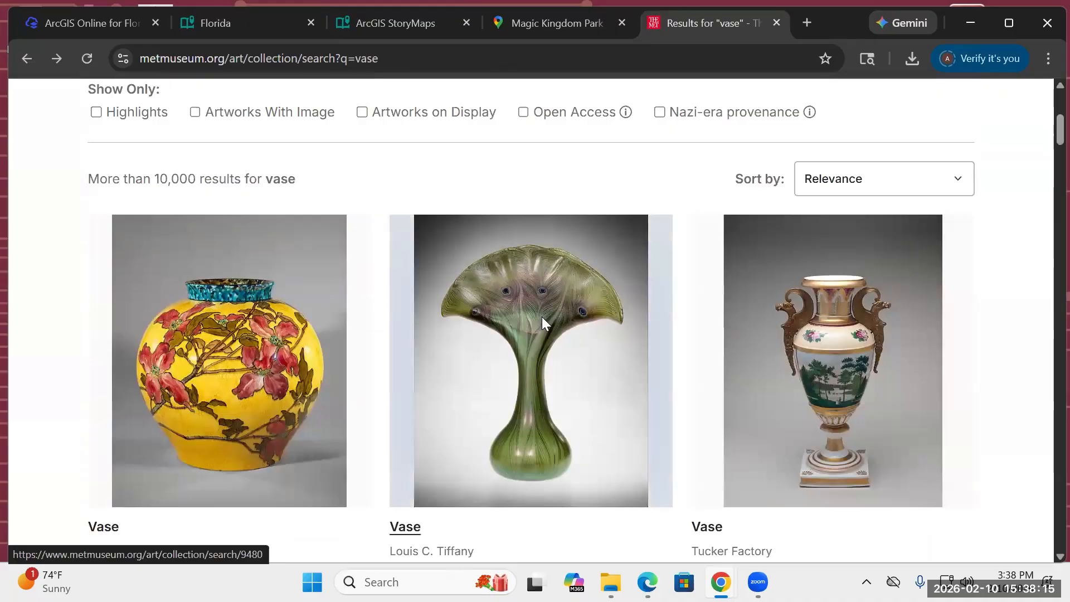
click(542, 319)
right_click(710, 338)
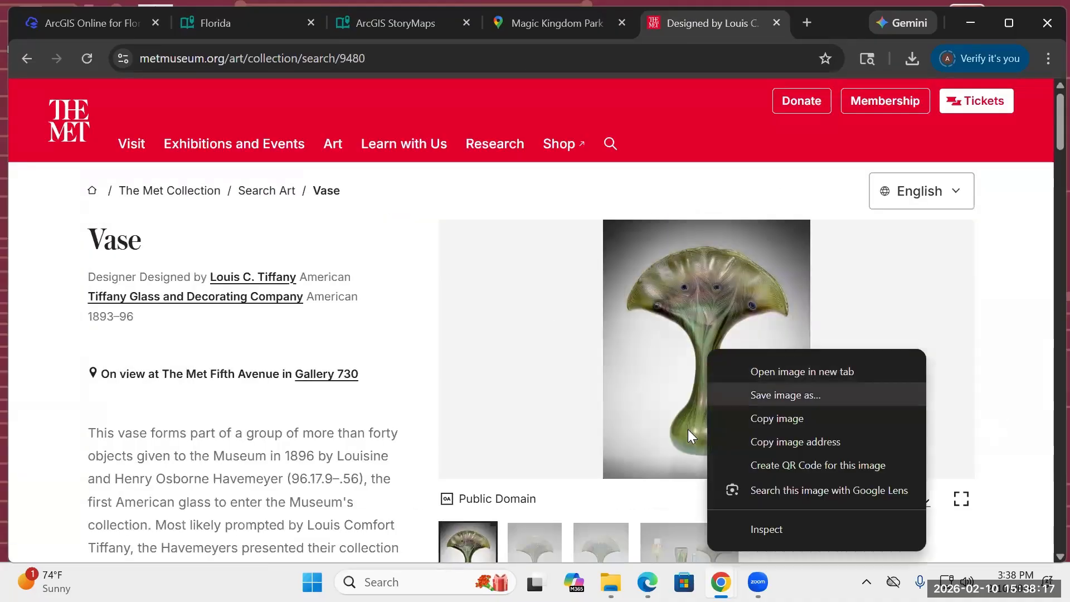
click(751, 441)
Step: Return to the Florida story and add the Tiffany vase image to tour stop 2 using the copied link
click(245, 24)
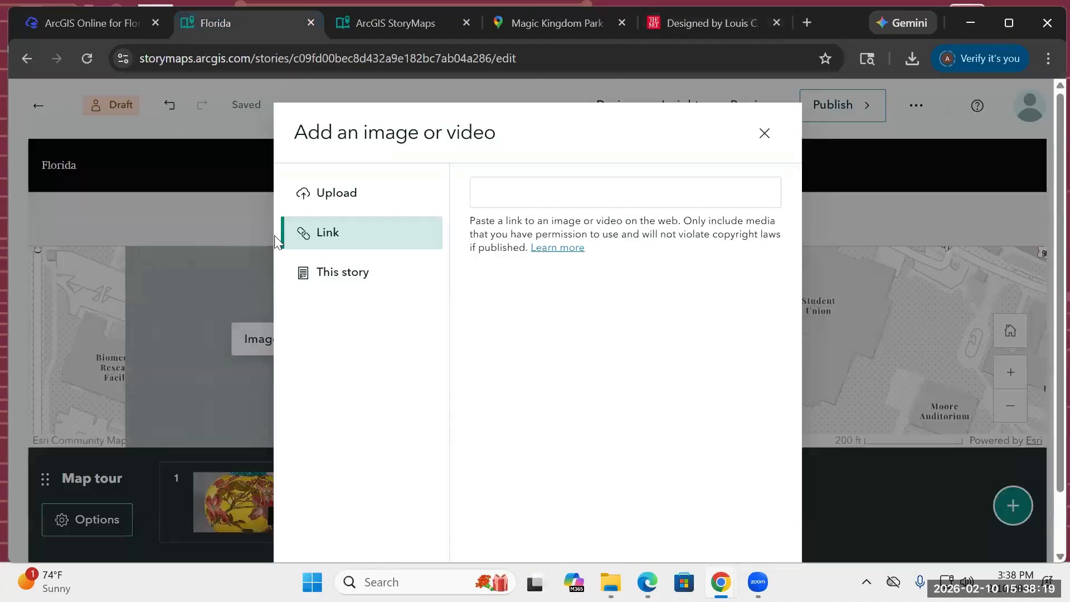
click(536, 192)
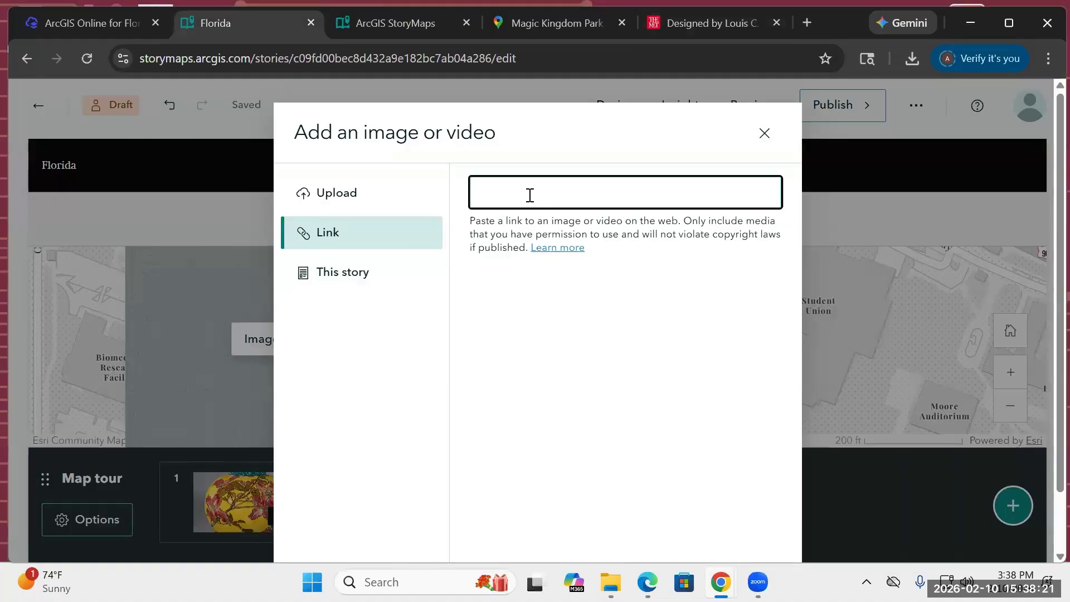
text(https://collectionapi.metmuseum.org/api/collection/v1/iiif/9480/33451/main-image)
click(754, 528)
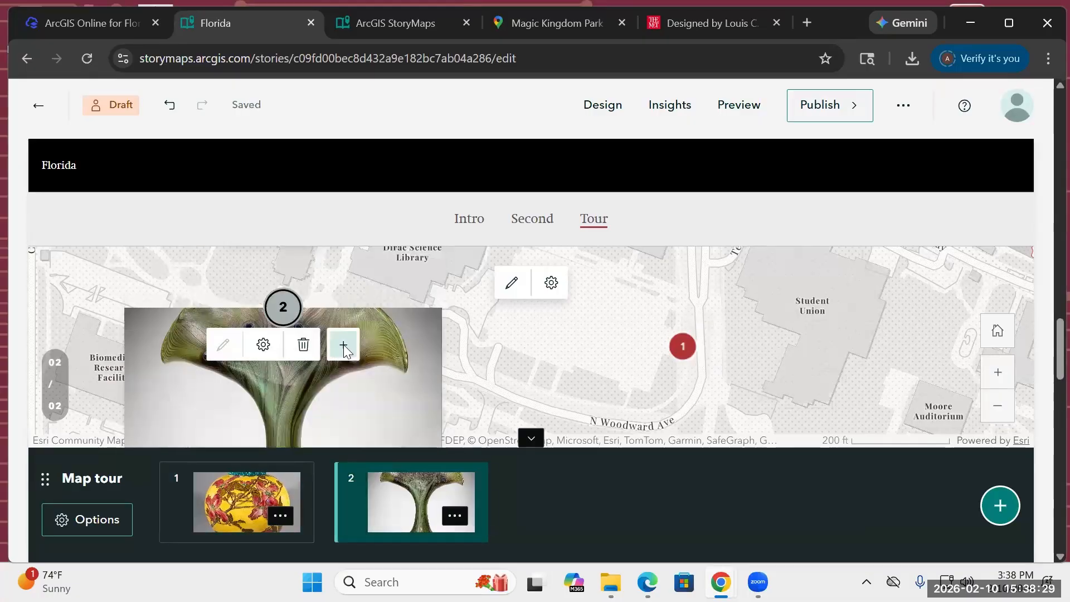
Step: Add the manatee image already used in this story as stop 2's second media item, and page through both images
click(343, 345)
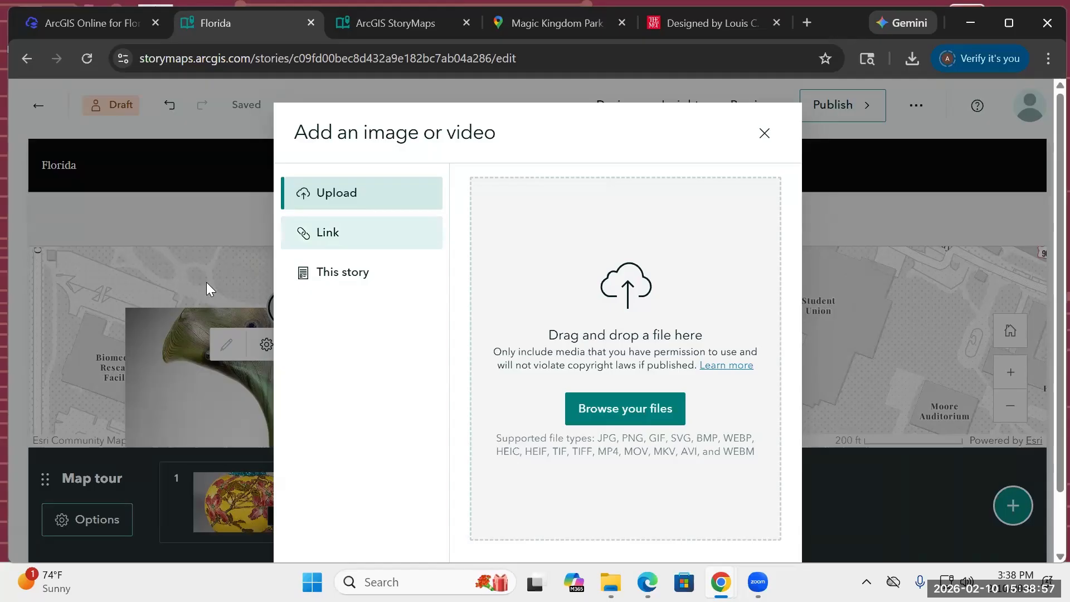
click(328, 270)
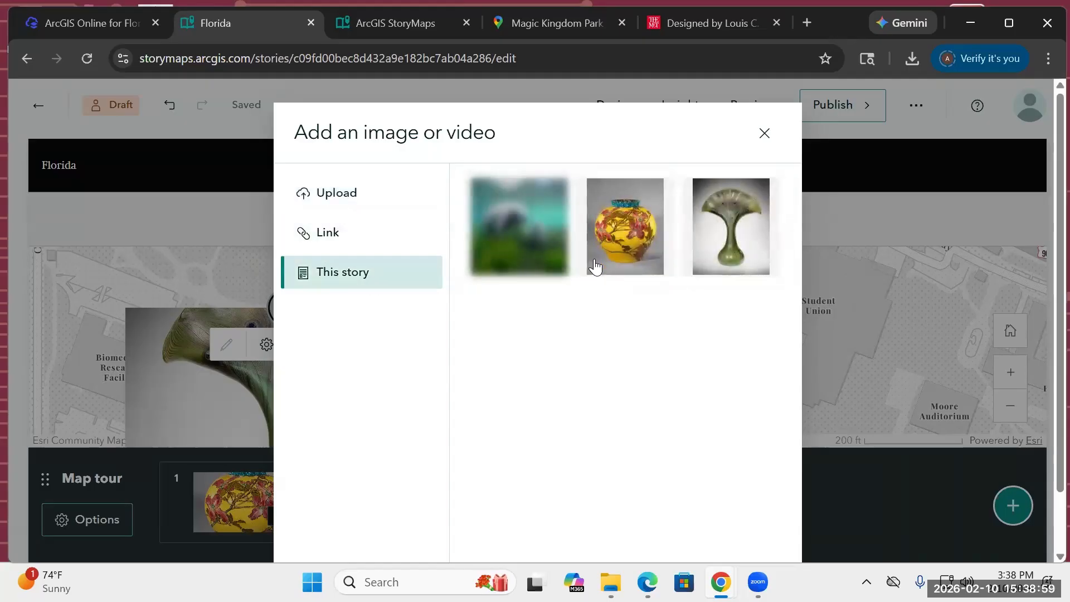
click(509, 232)
click(756, 532)
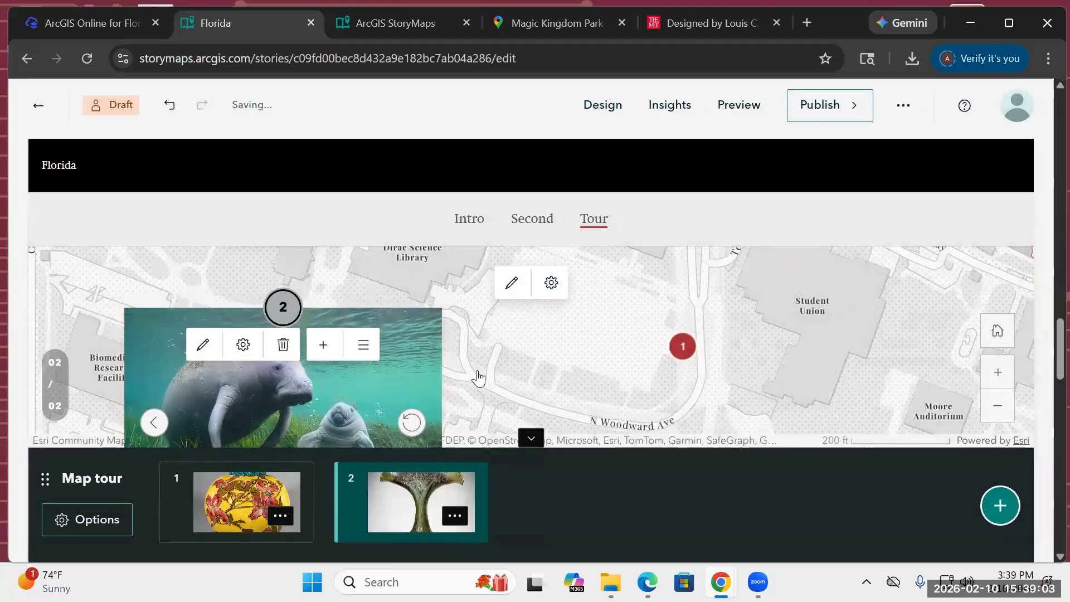
scroll(478, 377, down, 1)
click(155, 339)
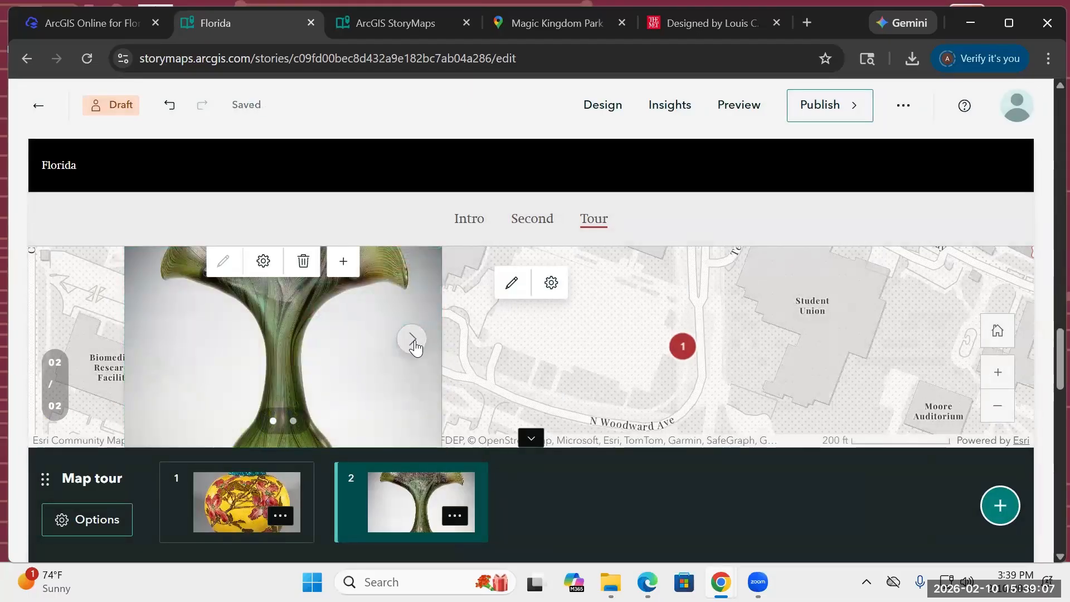
click(414, 341)
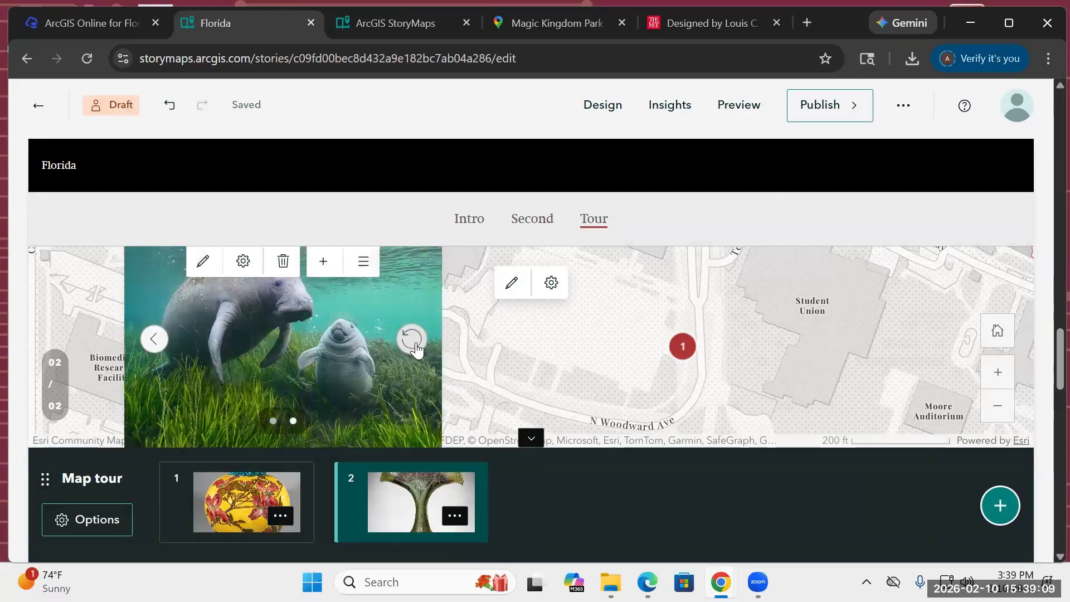
Step: Start adding a location to stop 2 and search the map for "Idaho"
scroll(303, 348, down, 1)
scroll(301, 357, down, 2)
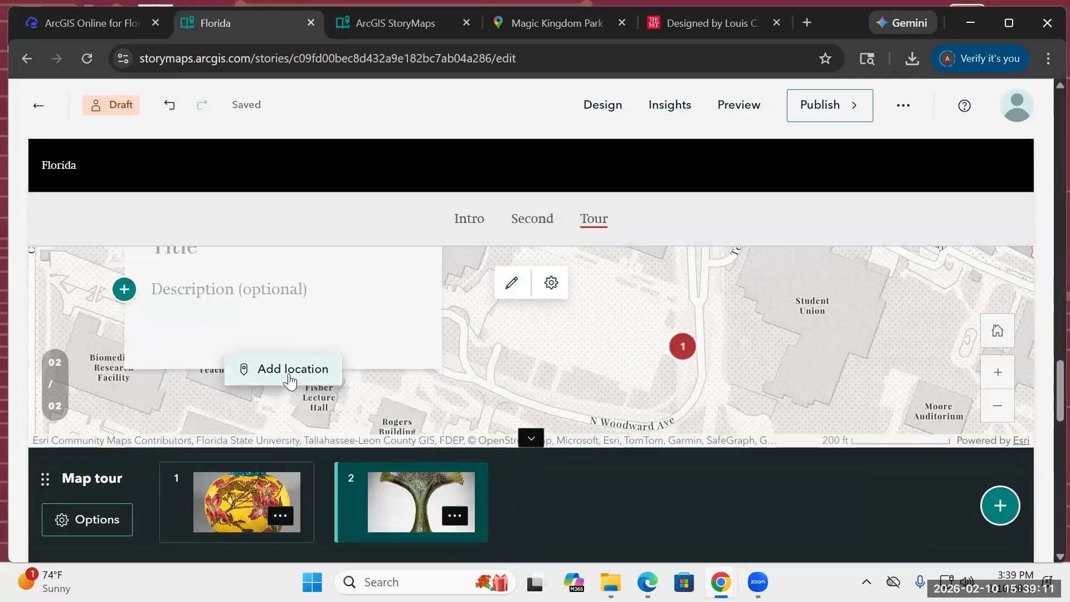
click(288, 371)
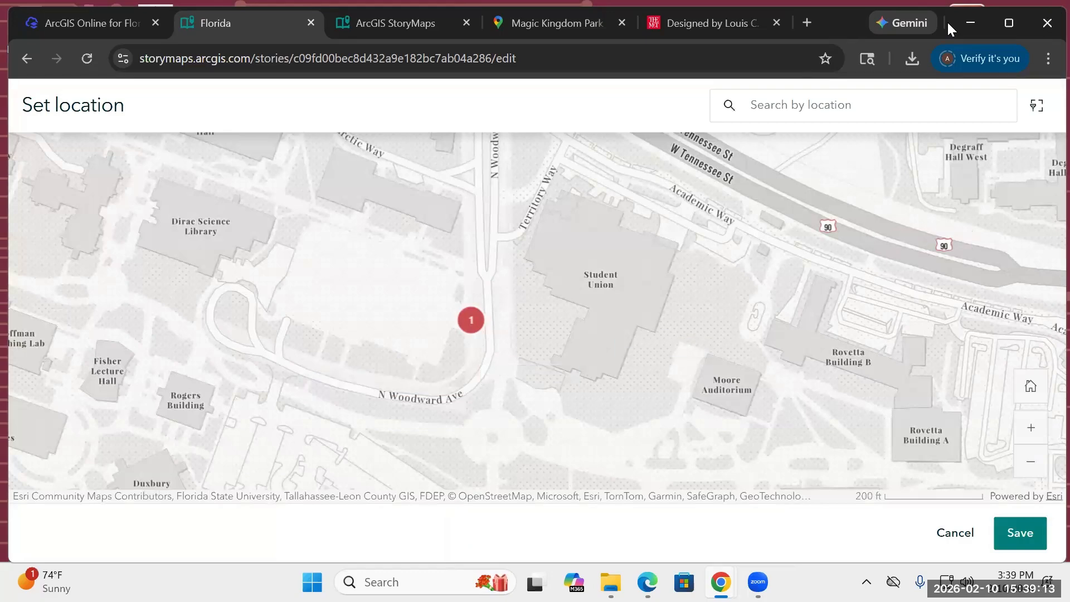
click(797, 110)
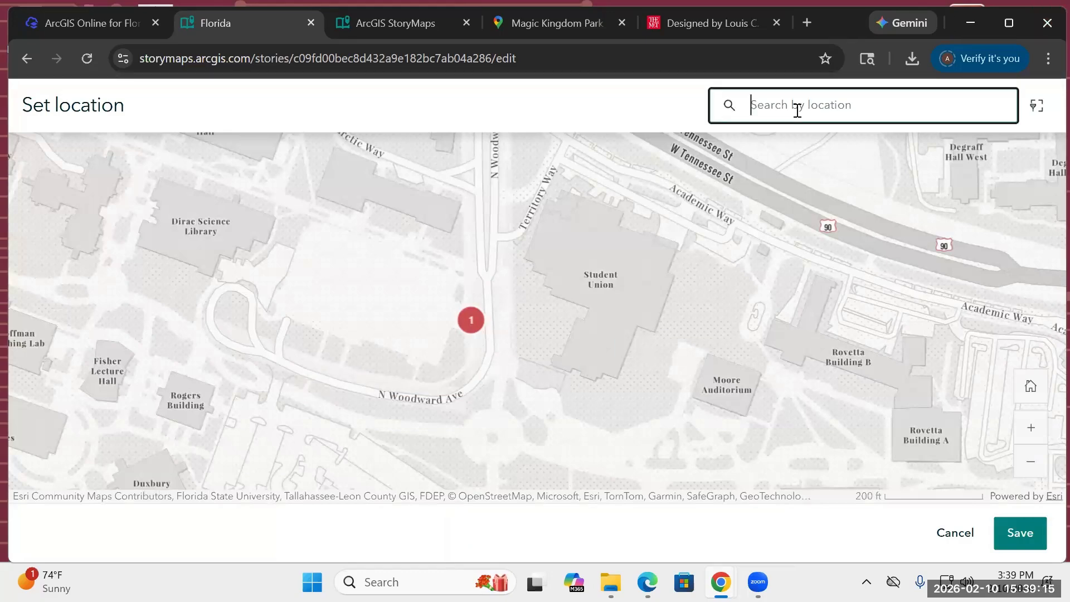
text(ldaho)
key(Return)
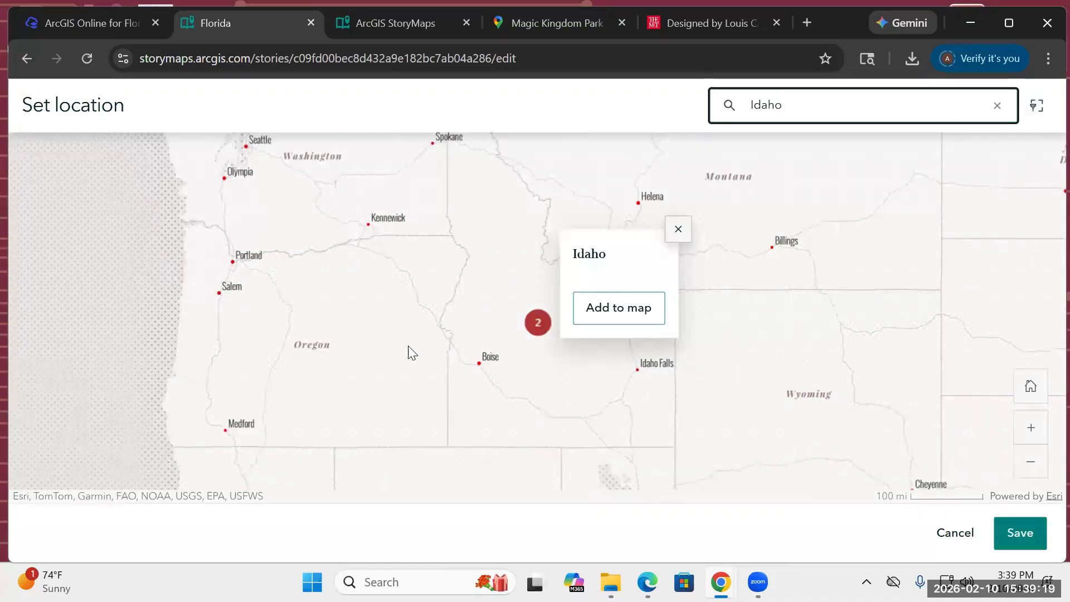
Step: Add the Idaho result to the map for stop 2, use the current zoom level at Countries - small scale, and save the location
drag(805, 287, 788, 328)
click(589, 374)
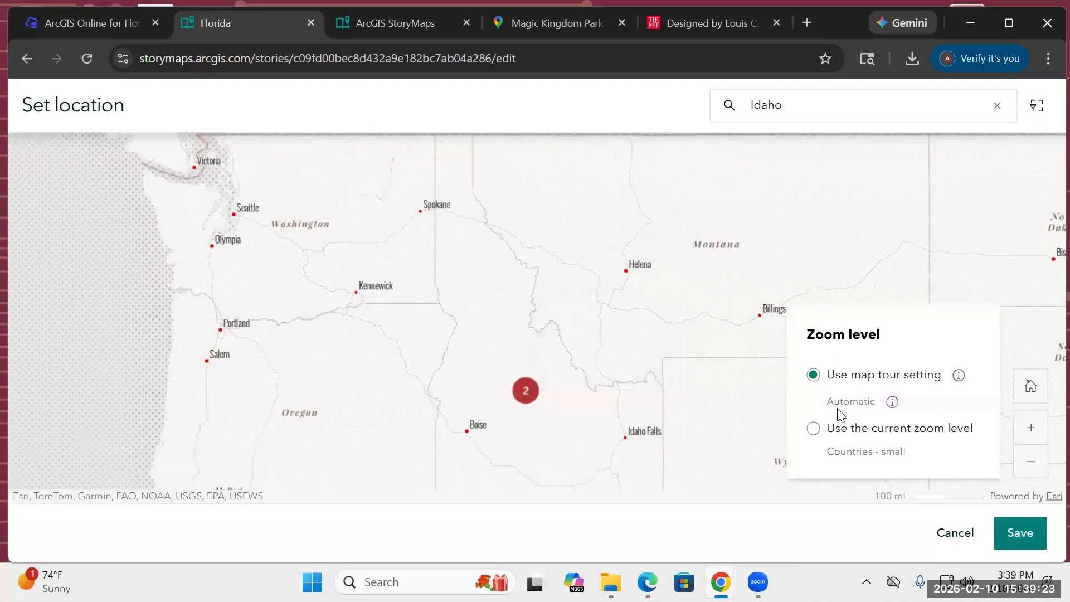
click(813, 430)
click(1018, 536)
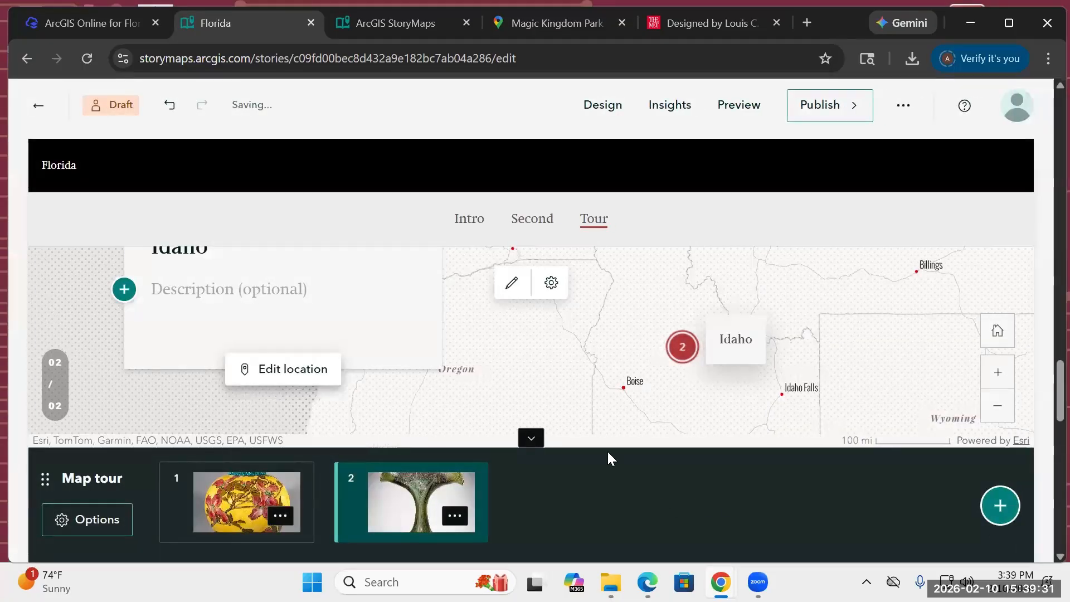
Step: Review the tour by moving between the Idaho stop and Stop 1, examining each stop's card and map view
scroll(254, 323, up, 3)
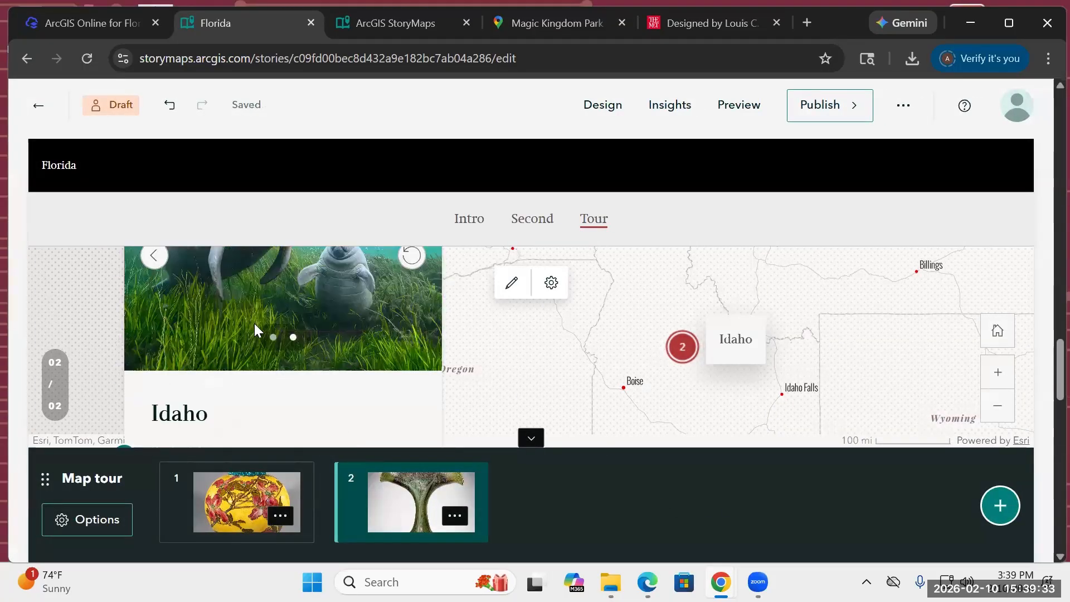
scroll(254, 325, up, 2)
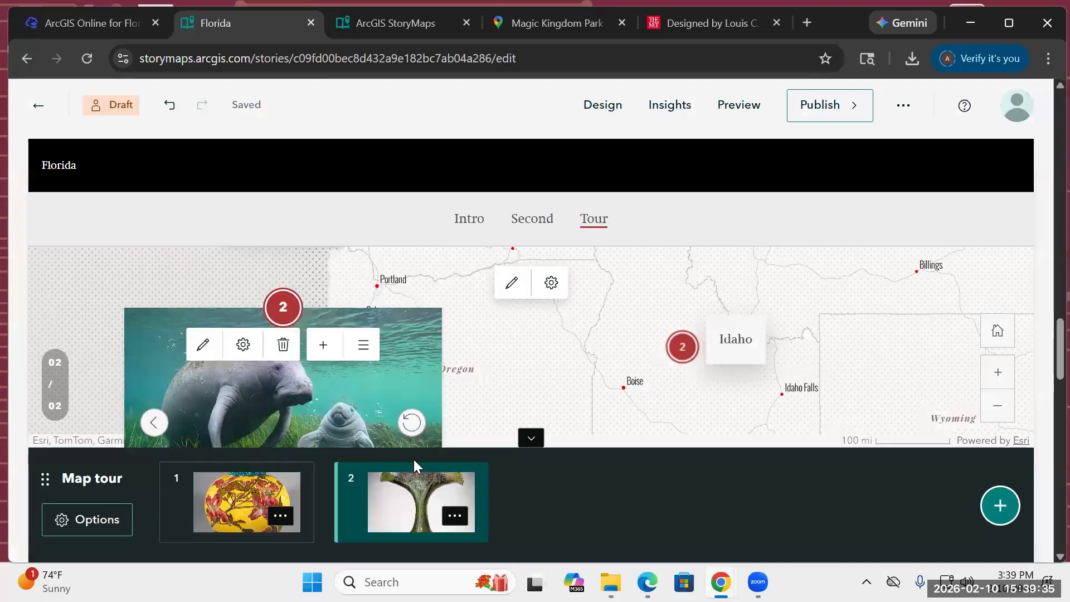
scroll(343, 375, down, 1)
scroll(343, 374, up, 3)
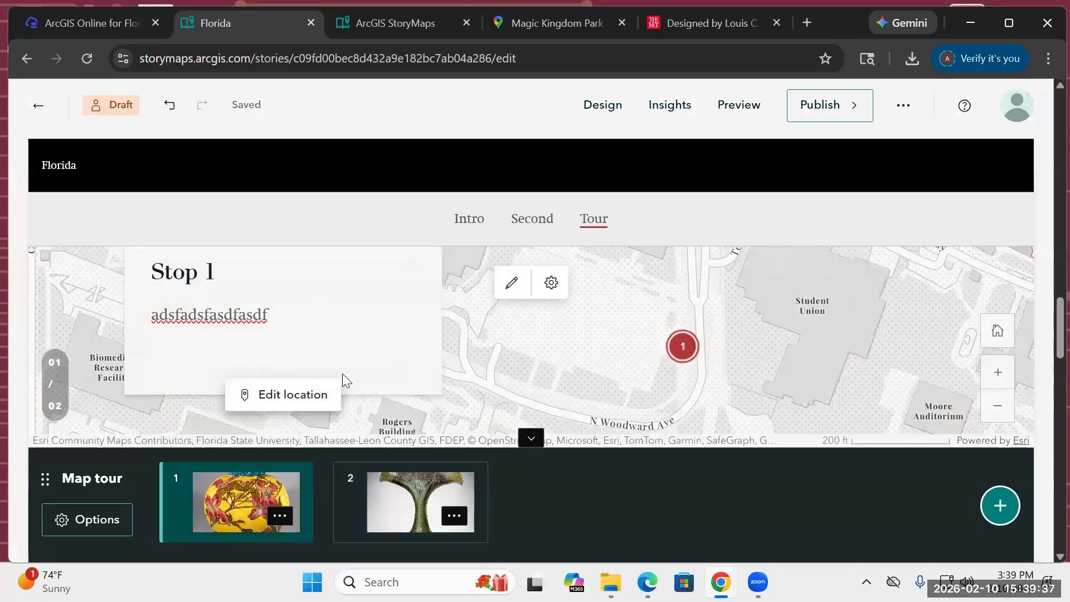
scroll(342, 373, up, 2)
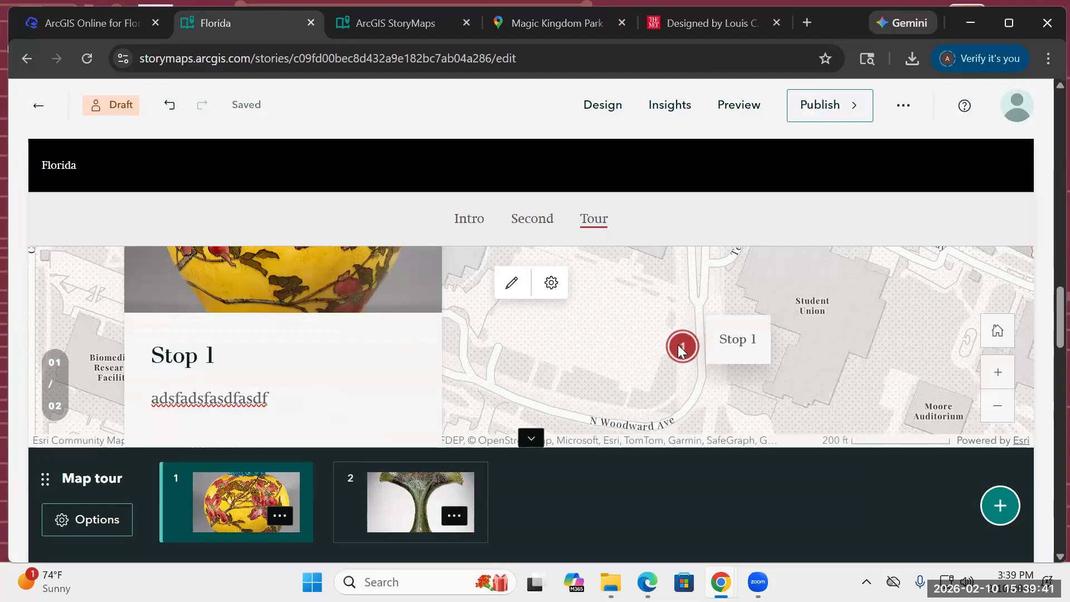
scroll(368, 350, down, 3)
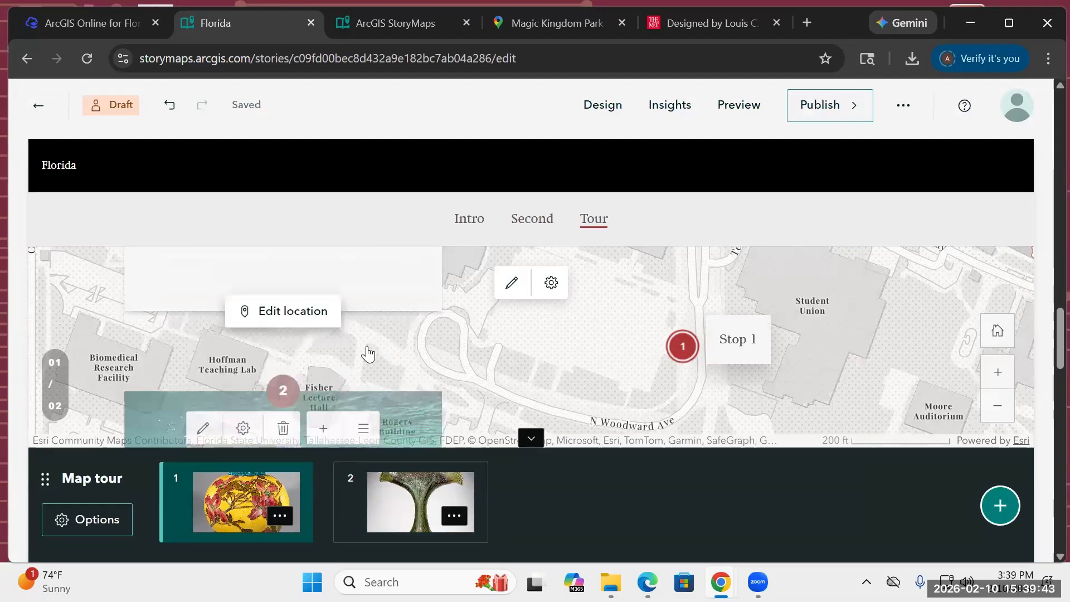
scroll(367, 349, down, 5)
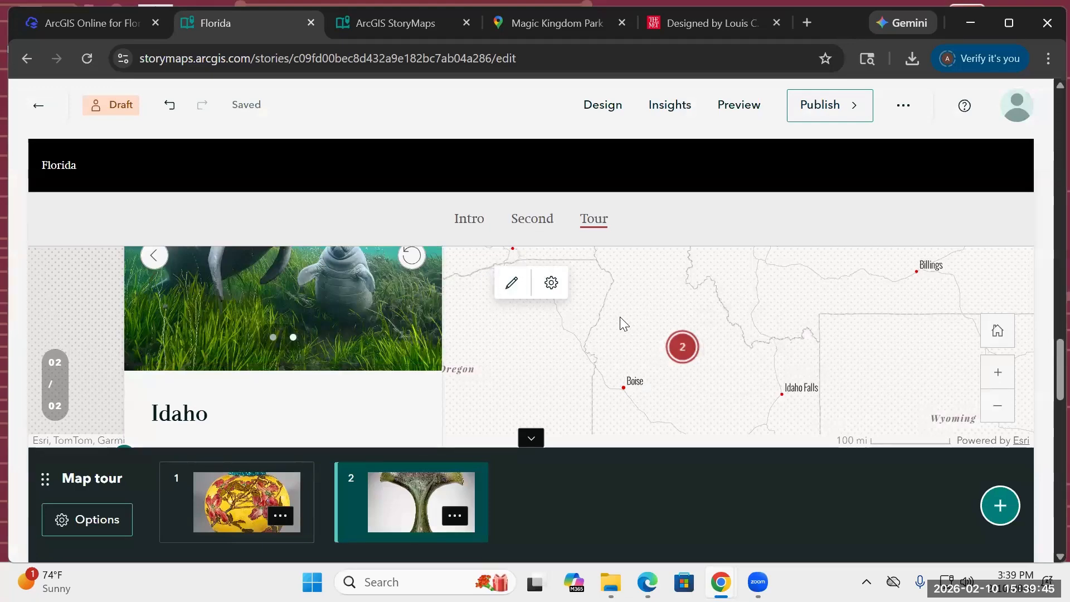
Step: Change the map tour's basemap to Charted Territory after trying Modern Antique, and save the map appearance
click(520, 290)
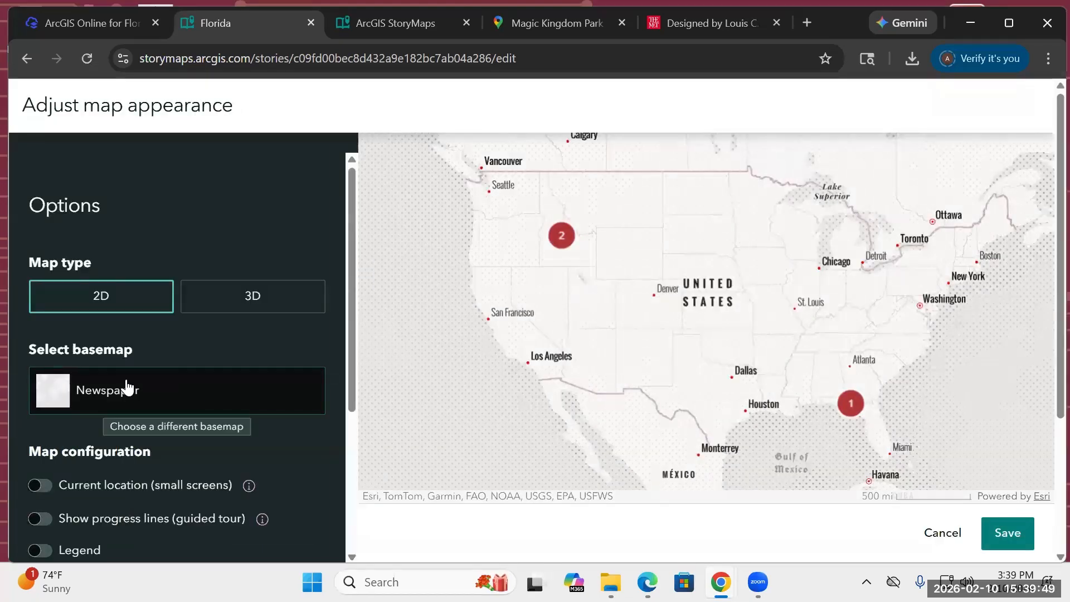
click(141, 389)
click(371, 419)
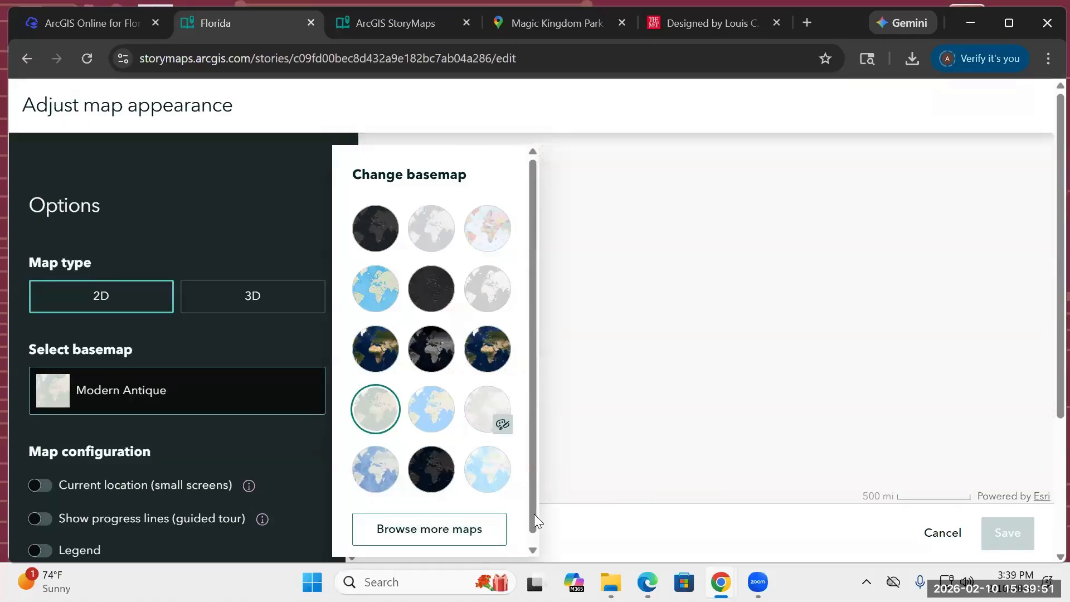
click(488, 227)
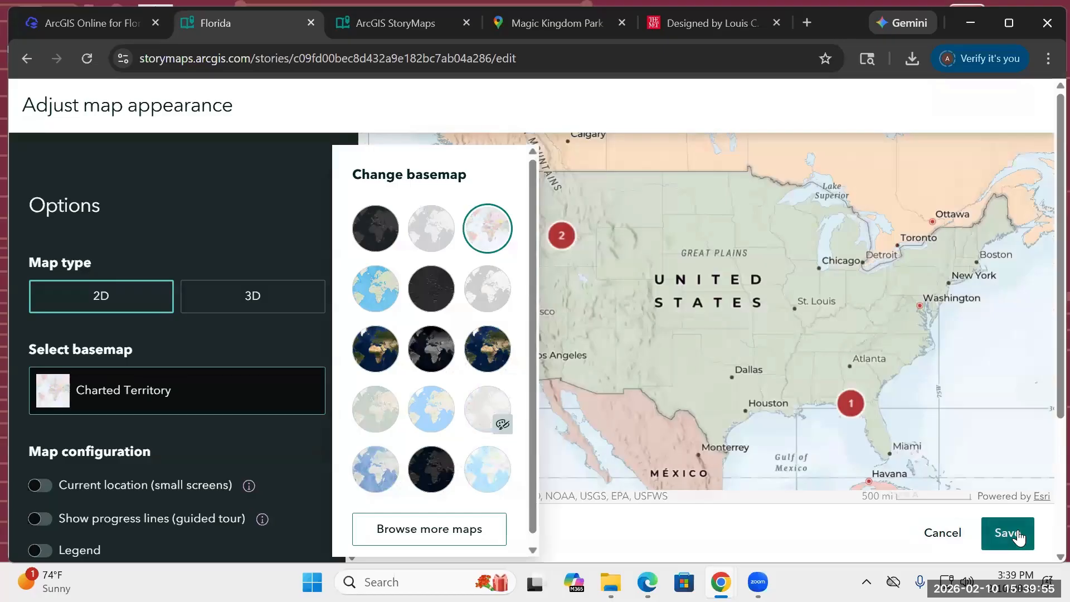
click(1007, 533)
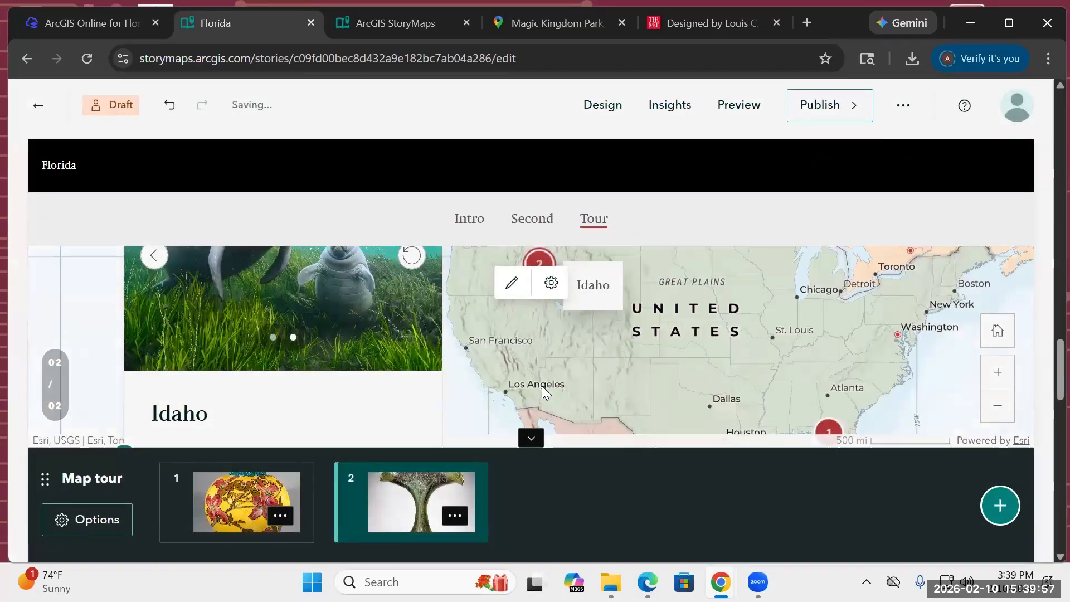
Step: Move back and forth between both tour stops to examine their map views on the Charted Territory basemap
scroll(539, 385, down, 3)
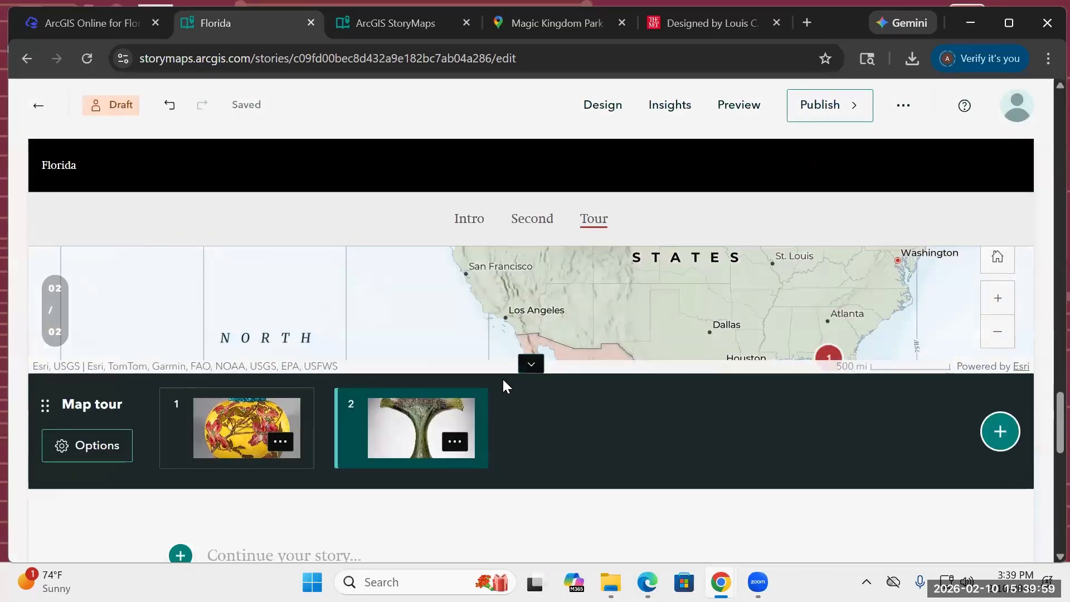
scroll(532, 396, up, 5)
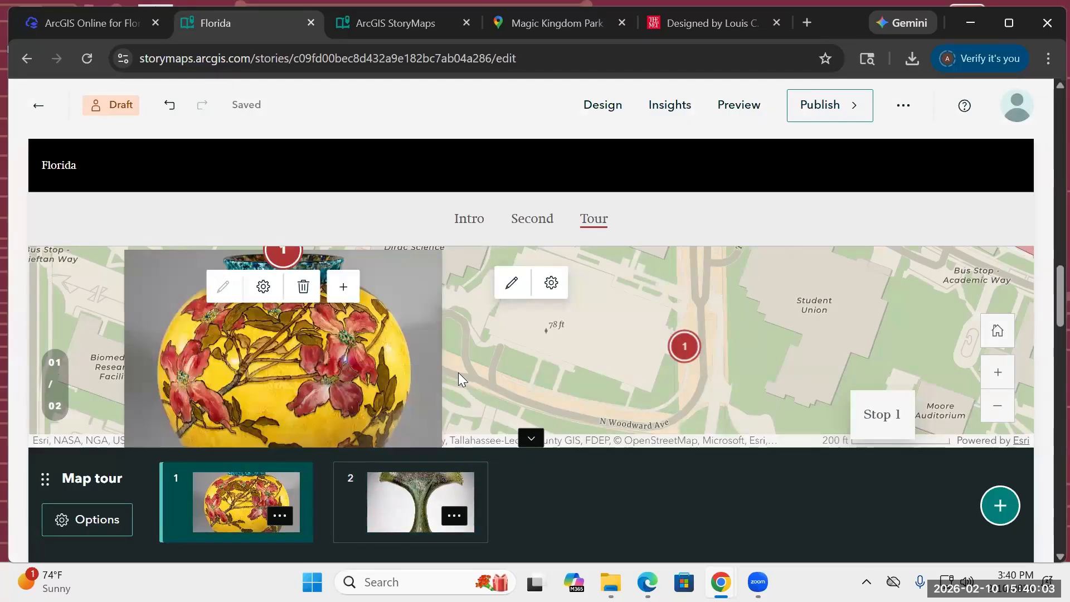
scroll(457, 370, down, 5)
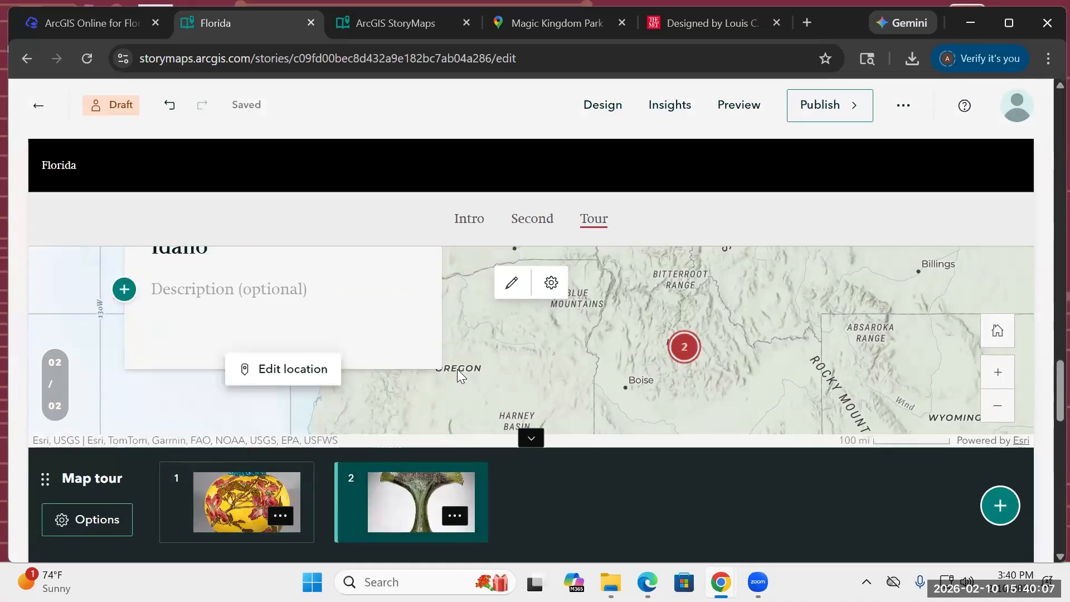
scroll(457, 370, up, 5)
scroll(456, 369, down, 3)
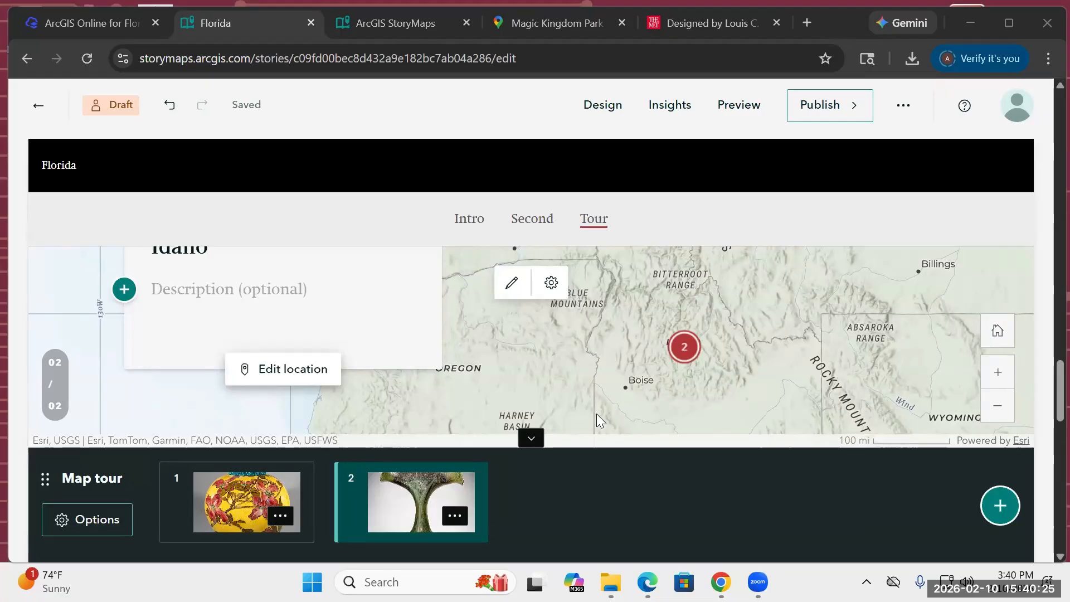
scroll(598, 412, down, 3)
scroll(581, 428, down, 2)
scroll(586, 420, up, 4)
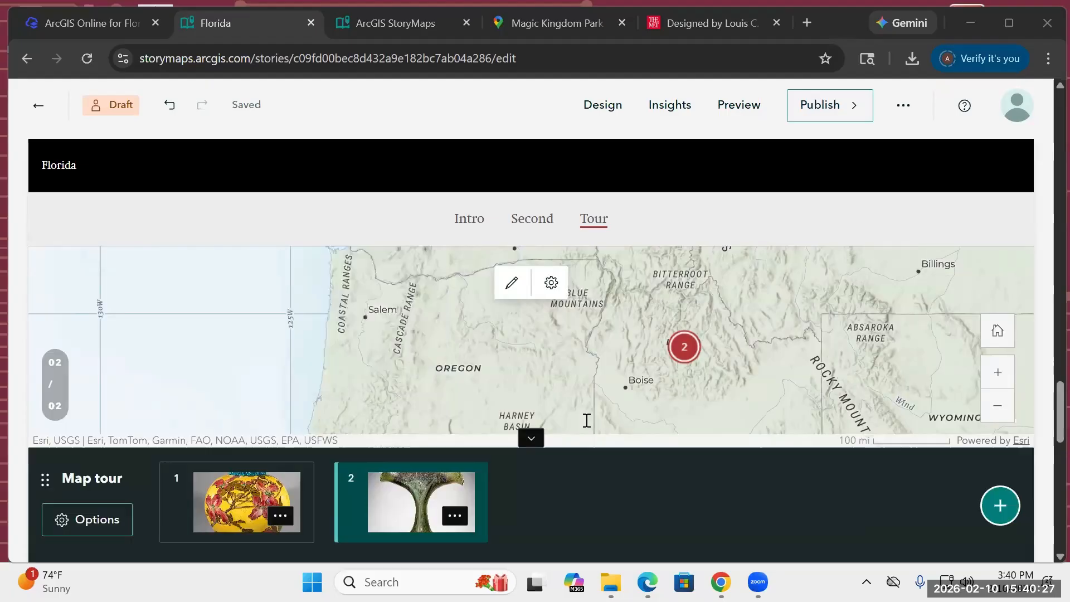
Step: Add a sidecar with the Docked layout below the map tour
scroll(585, 423, down, 5)
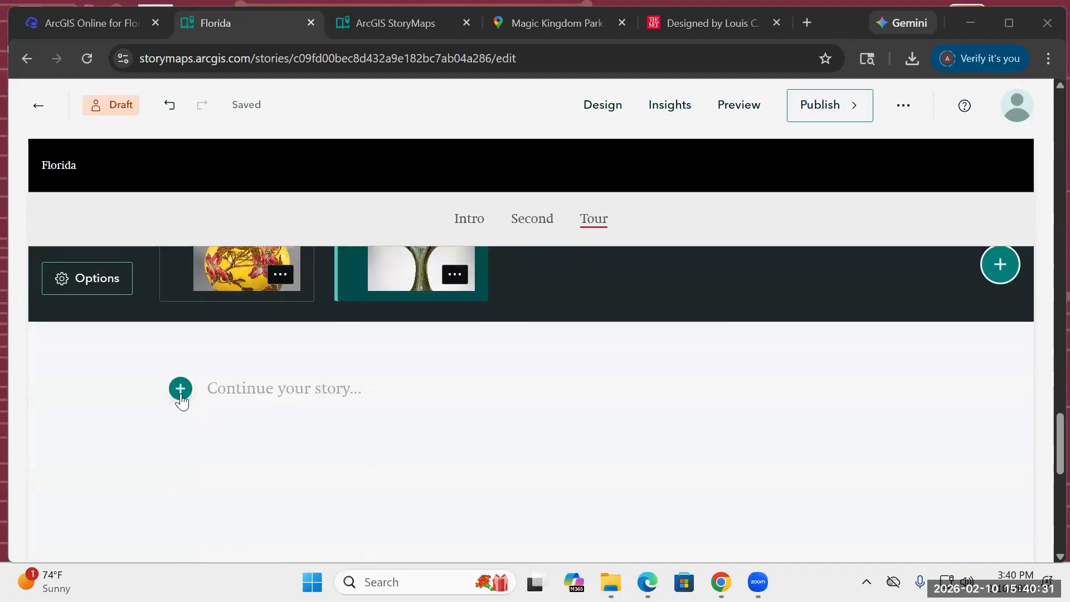
click(182, 396)
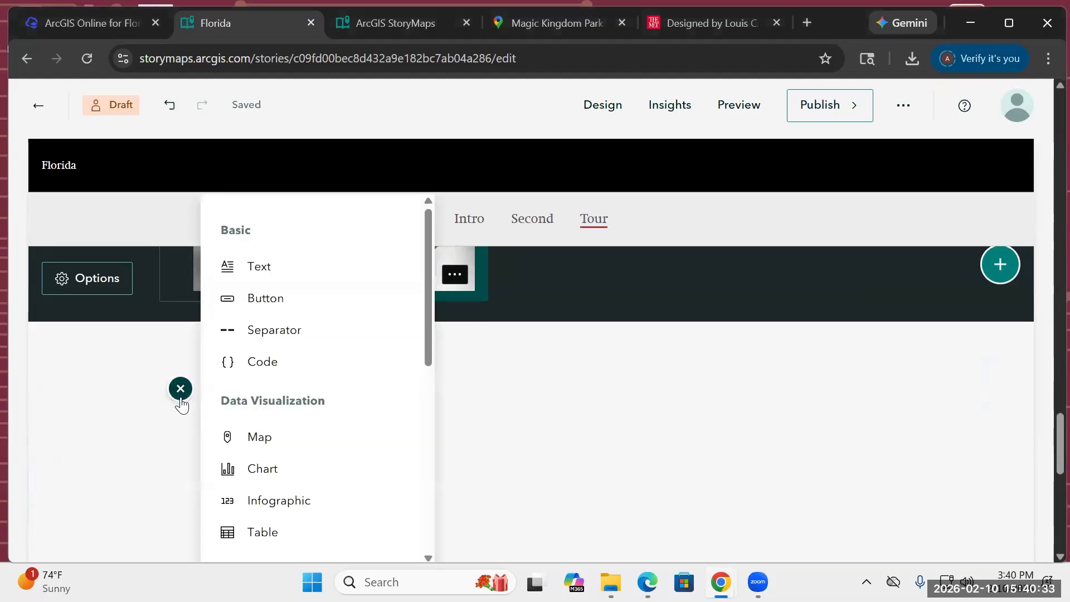
scroll(318, 418, down, 1)
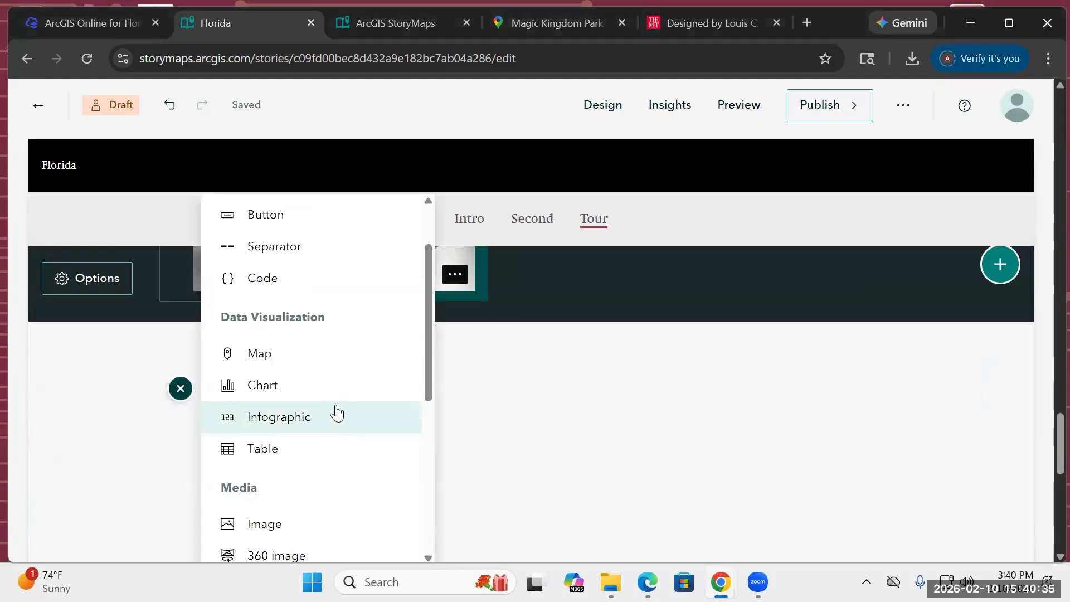
scroll(304, 419, down, 4)
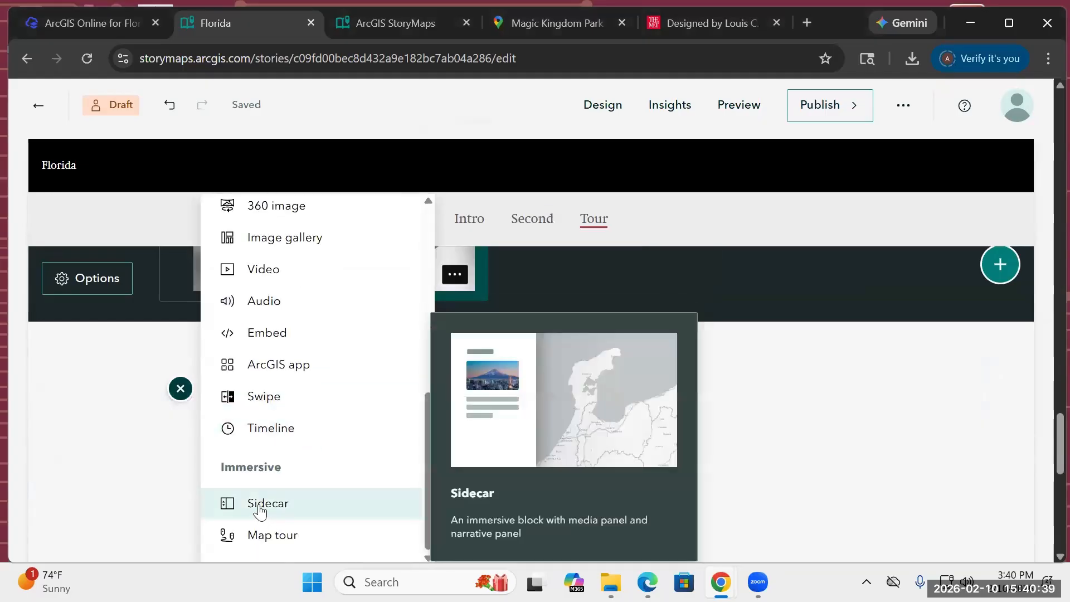
click(256, 507)
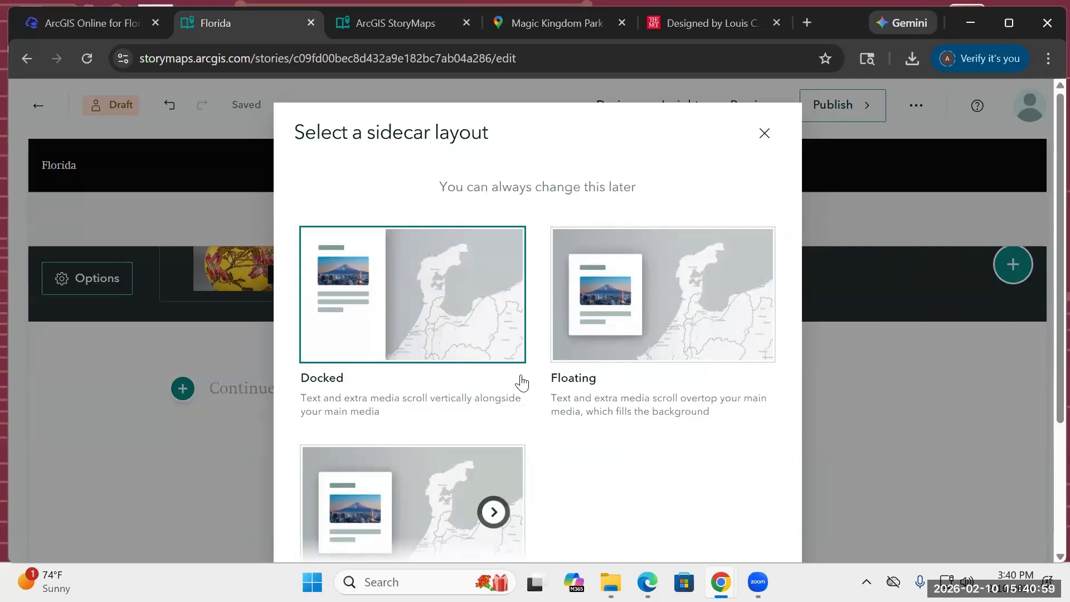
scroll(413, 299, down, 2)
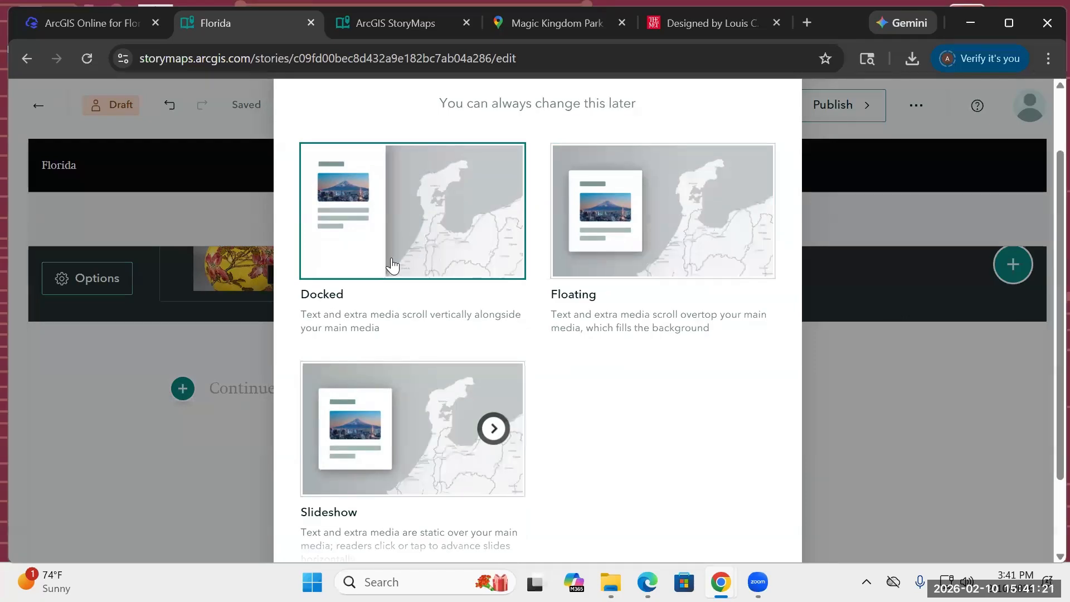
scroll(669, 458, down, 2)
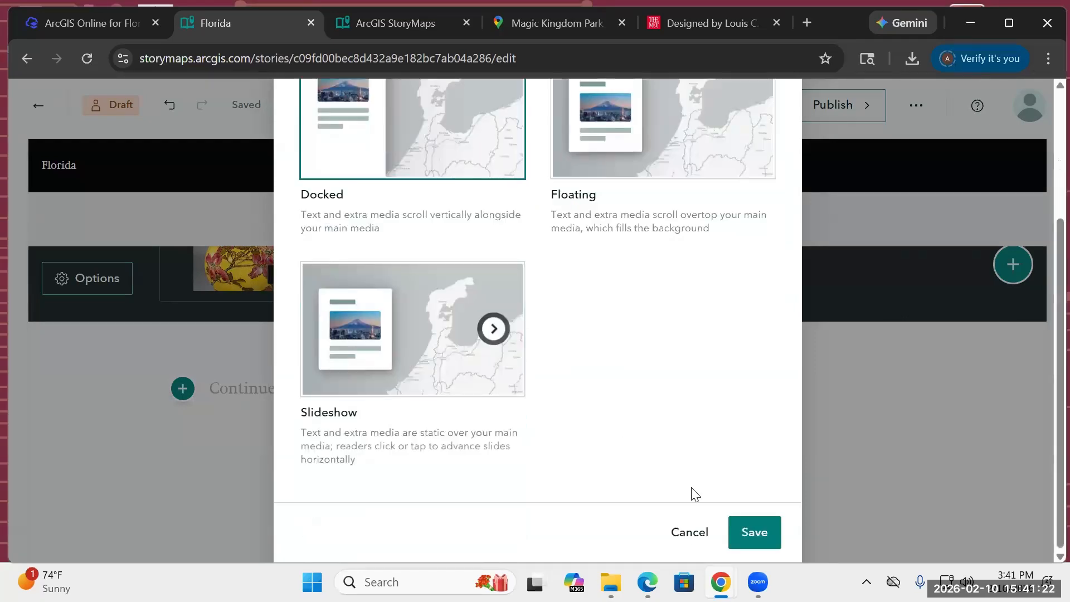
click(749, 527)
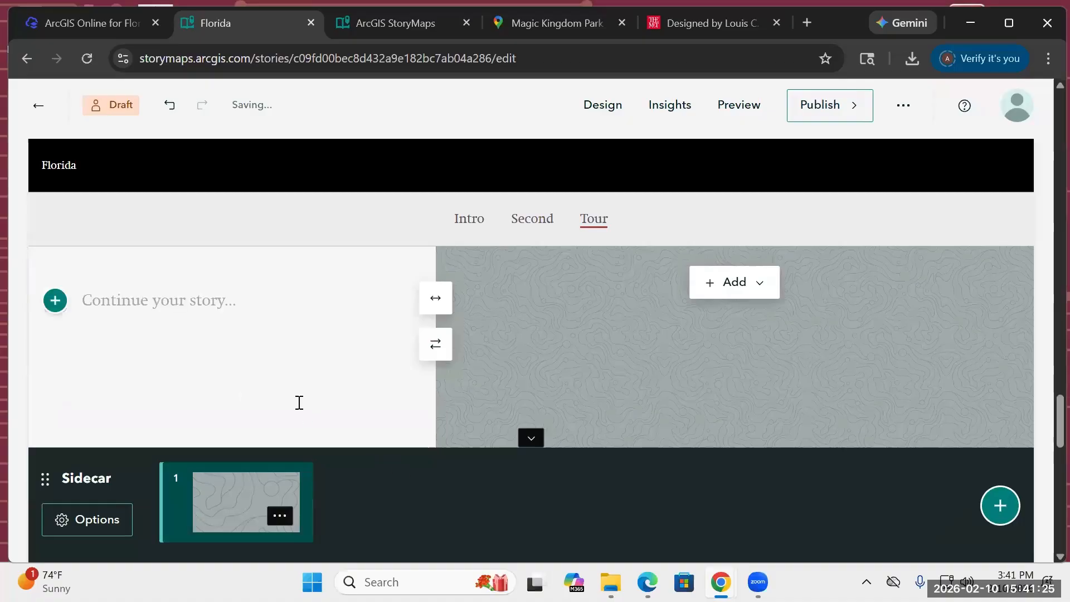
Step: Examine the content block types available for the sidecar's narrative panel, from Basic through Data Visualization to Media
click(55, 384)
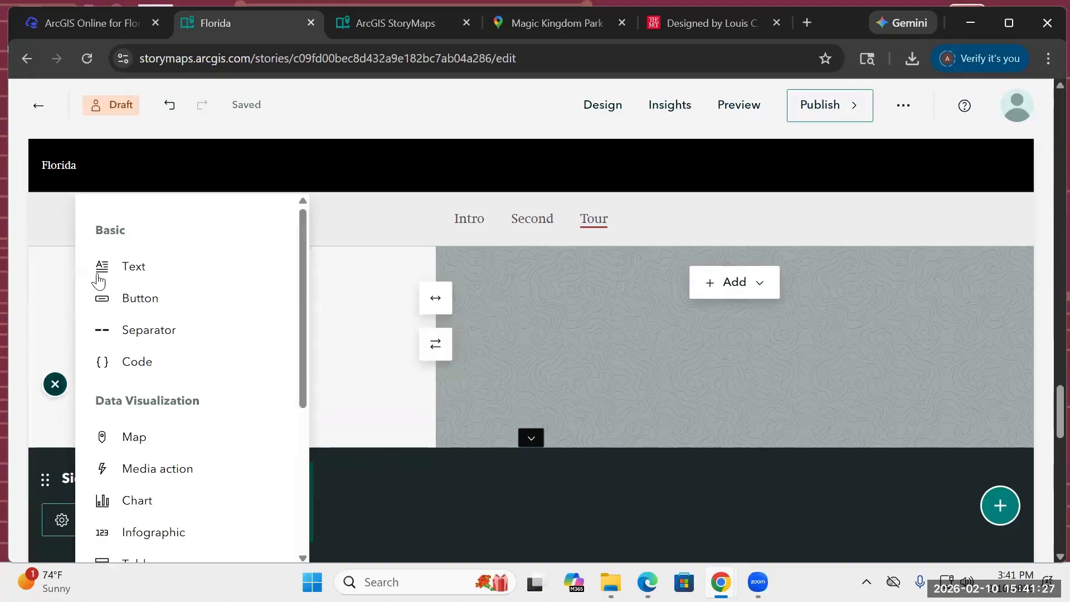
scroll(157, 366, down, 5)
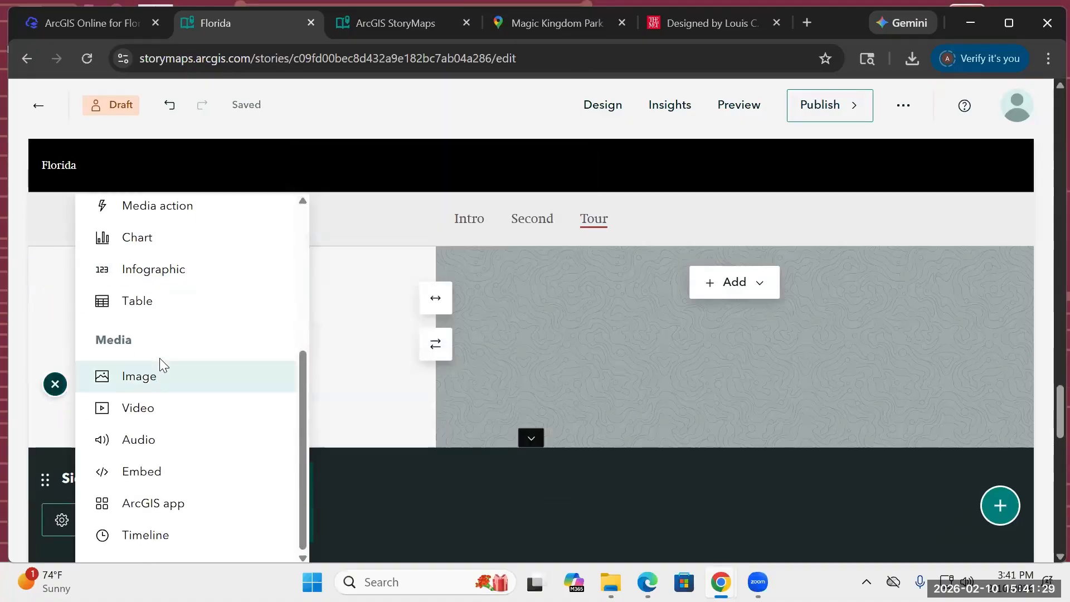
scroll(170, 383, up, 5)
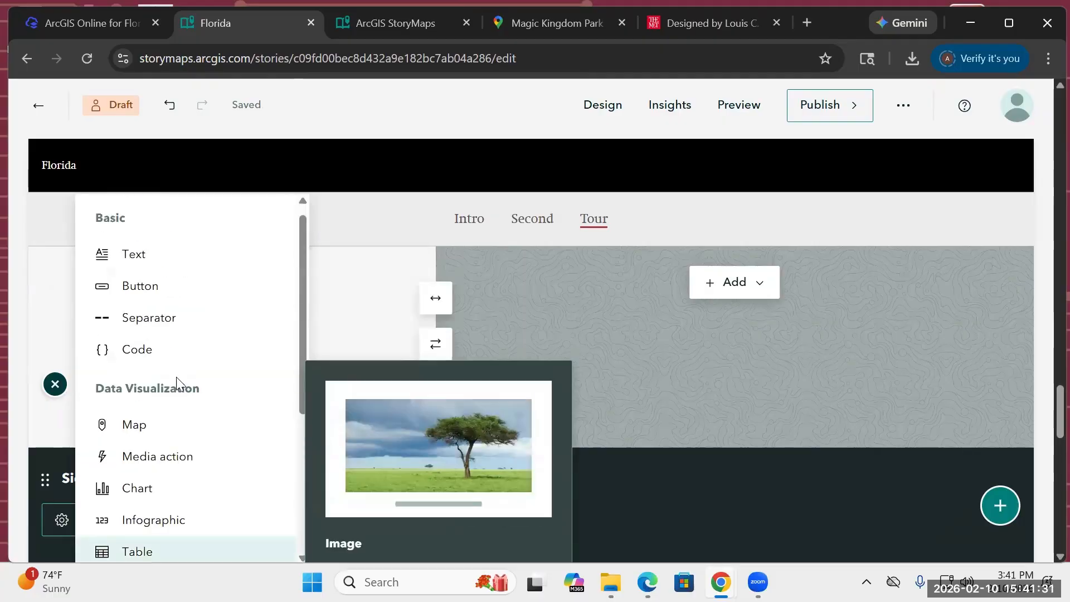
scroll(177, 382, up, 3)
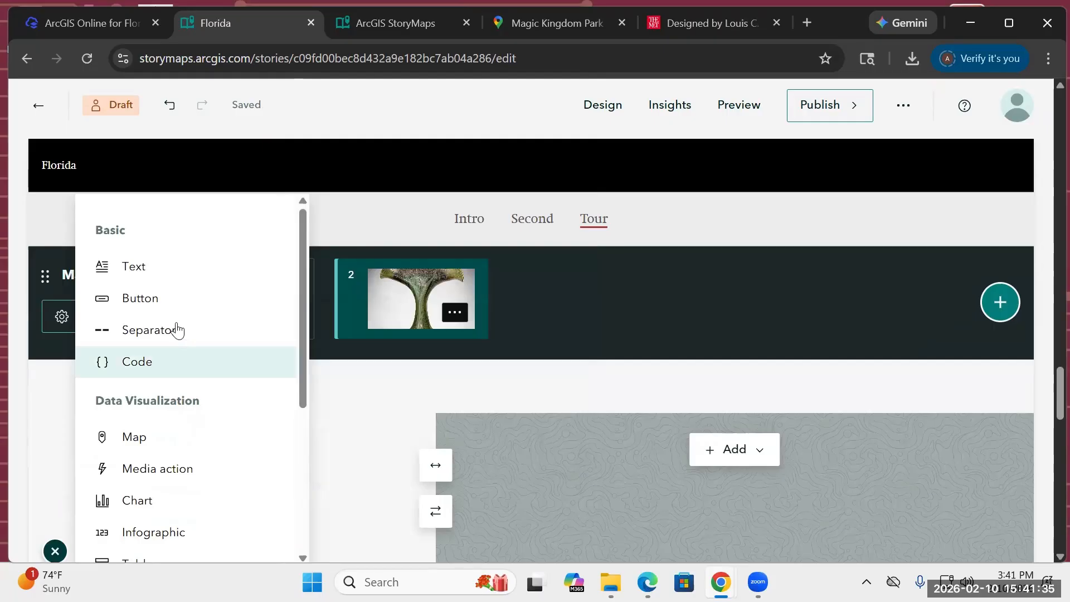
scroll(150, 484, down, 2)
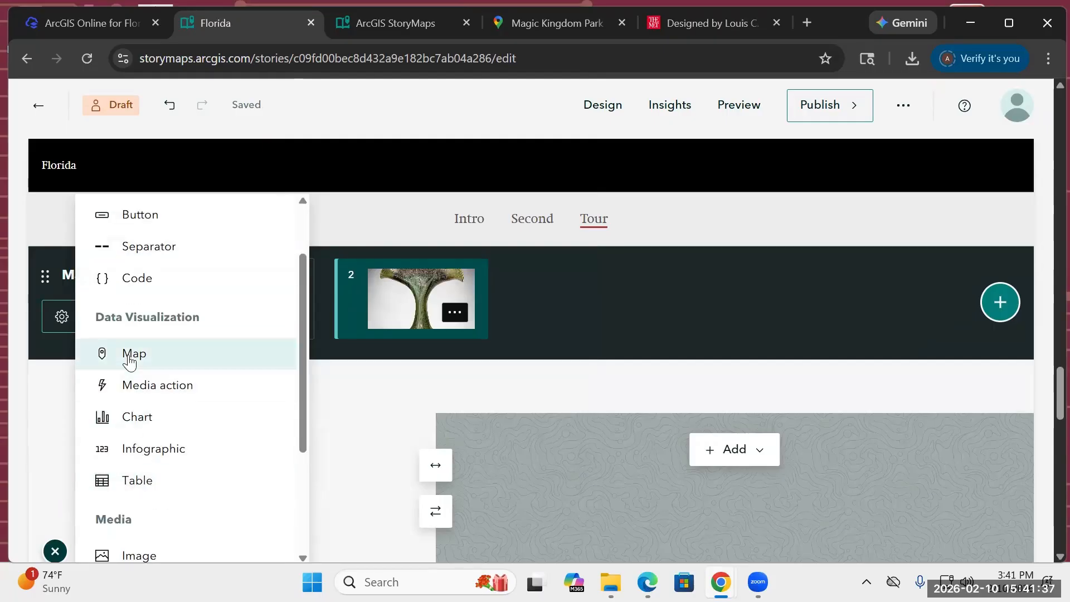
mouse_move(134, 457)
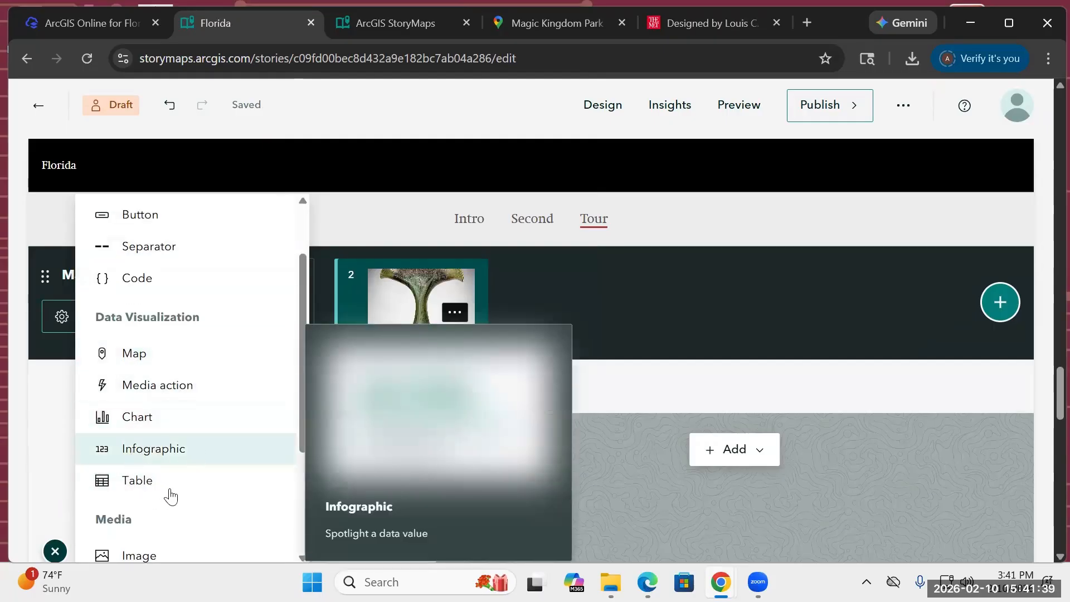
scroll(172, 500, down, 3)
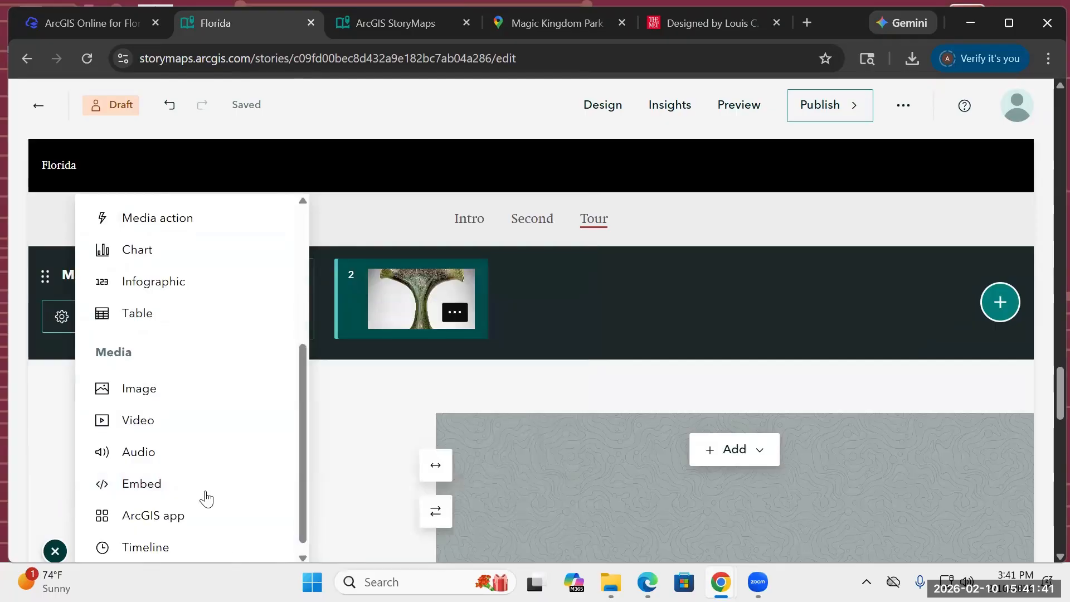
scroll(173, 440, up, 5)
Step: Fill the sidecar's narrative panel with spaced lines of placeholder text, such as "zdfgkjadlsjfgsdl;kfj", "adkgsjhlaksdjflasdjfasdf" and "ads;fjasdlkfjasdlfjkasdlfkj"
key(Return)
text(zdfgkjadlsjfgsdl;kfj)
key(Return)
text(adkgsjhlaksdjflasdjfasdf)
key(Return)
text(adsgfljasdglkjasdglkjasdl;kfj)
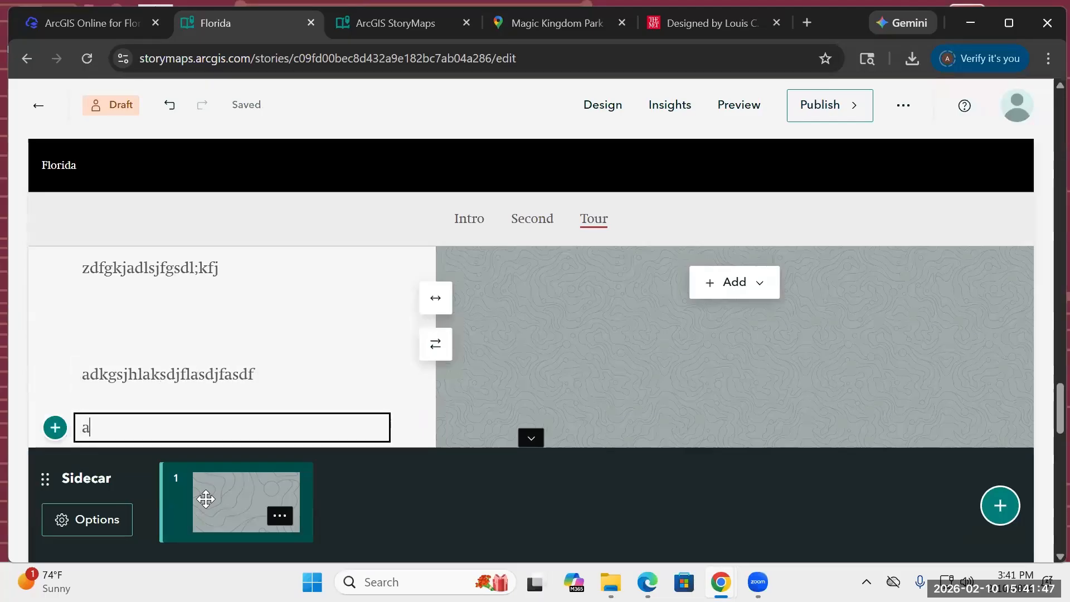
key(Return)
text(ads;fjasdlkfjasdlfjkasdlfkj)
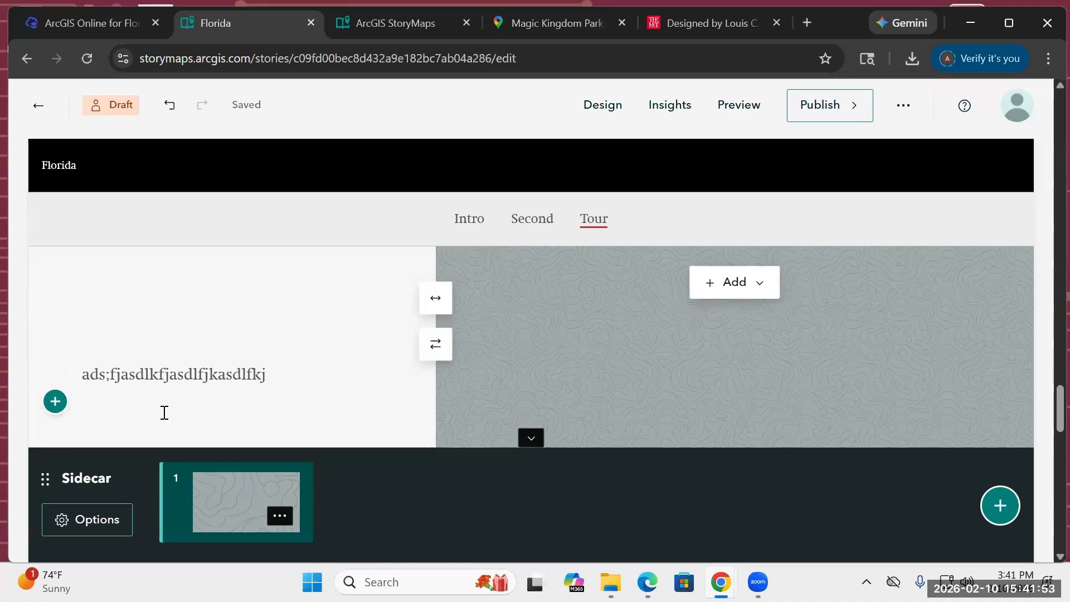
Step: Add an infographic with the Compact layout to the media panel of the sidecar's first slide
scroll(162, 412, down, 4)
scroll(161, 413, up, 5)
scroll(160, 412, up, 5)
scroll(154, 420, down, 3)
scroll(206, 401, up, 2)
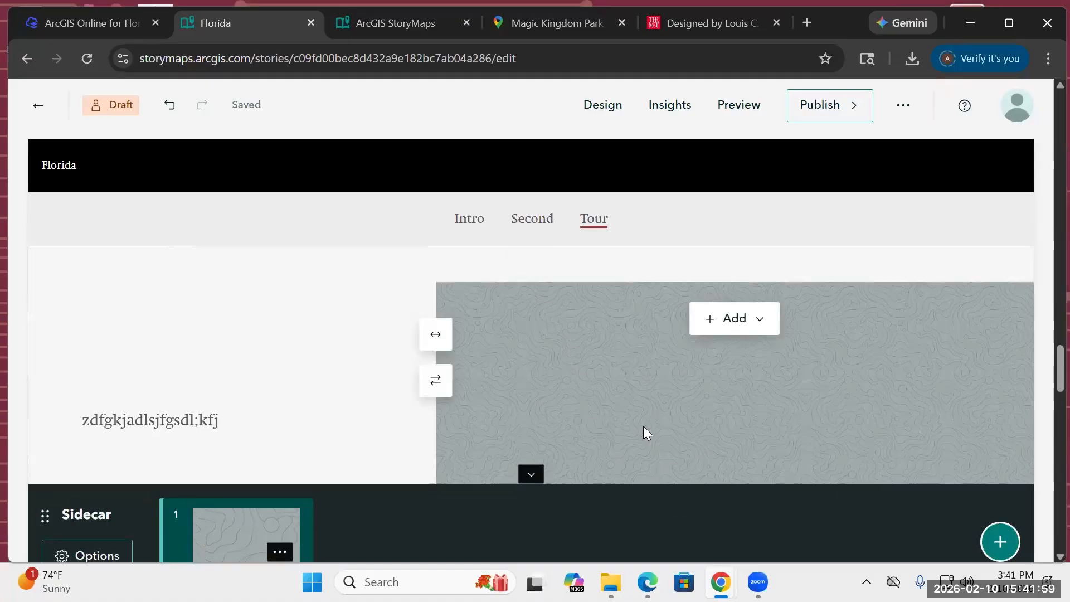
click(756, 325)
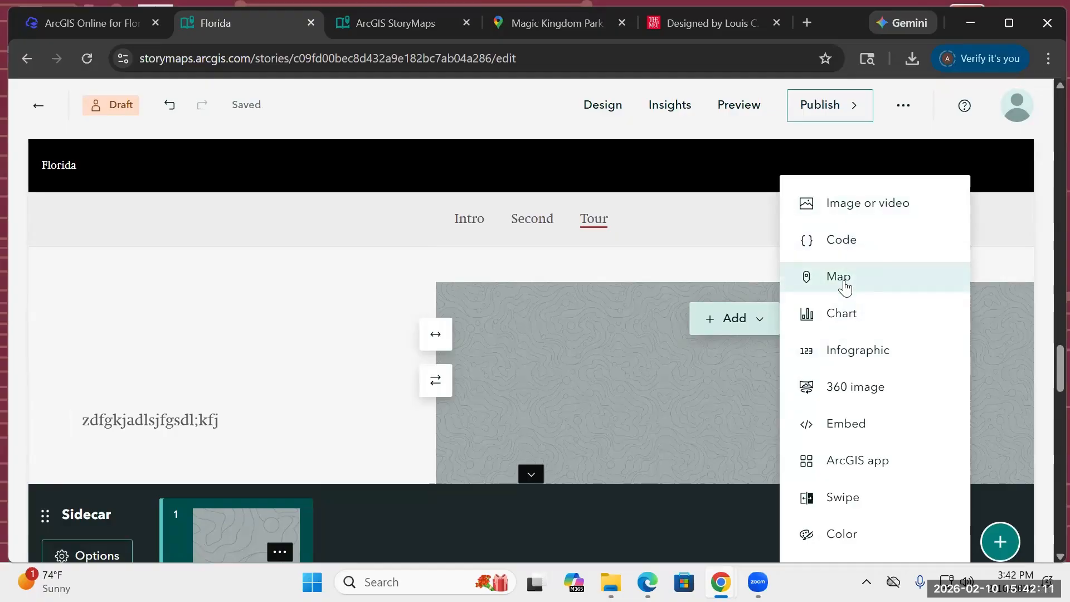
click(845, 352)
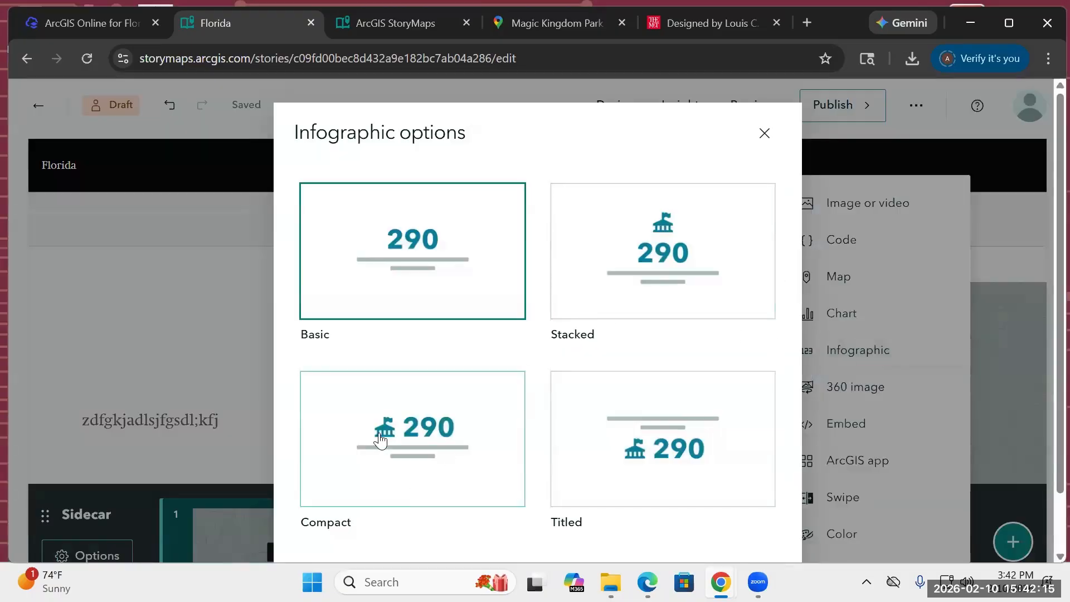
click(420, 428)
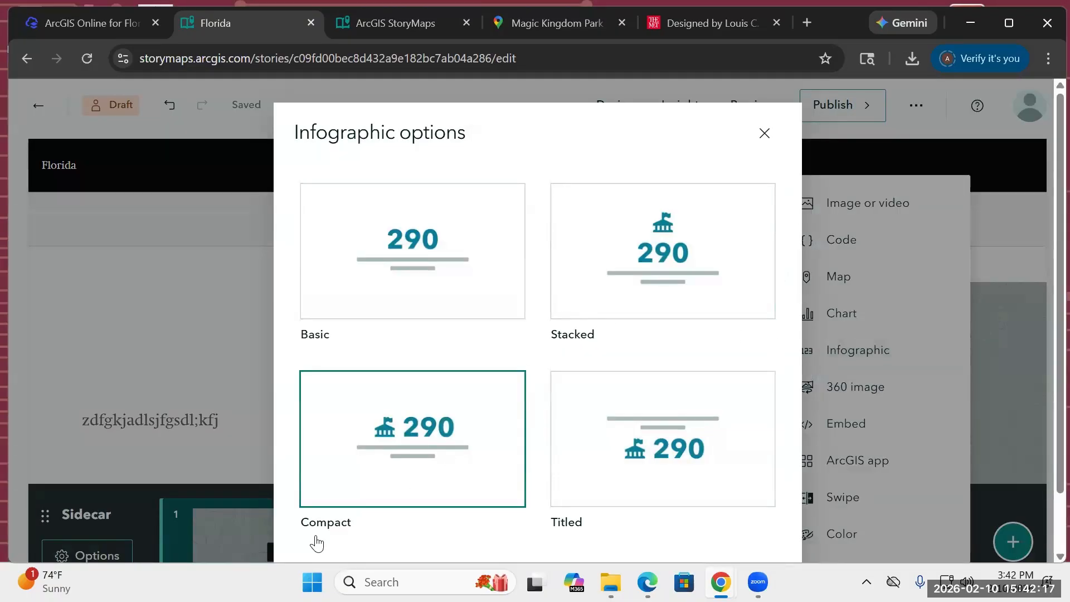
scroll(566, 444, down, 1)
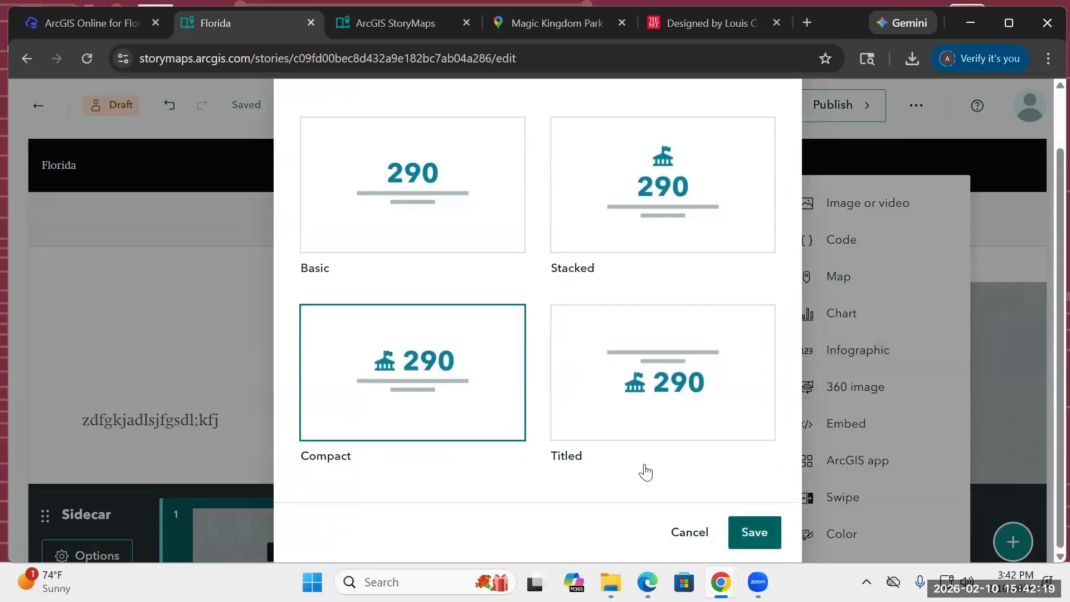
click(764, 530)
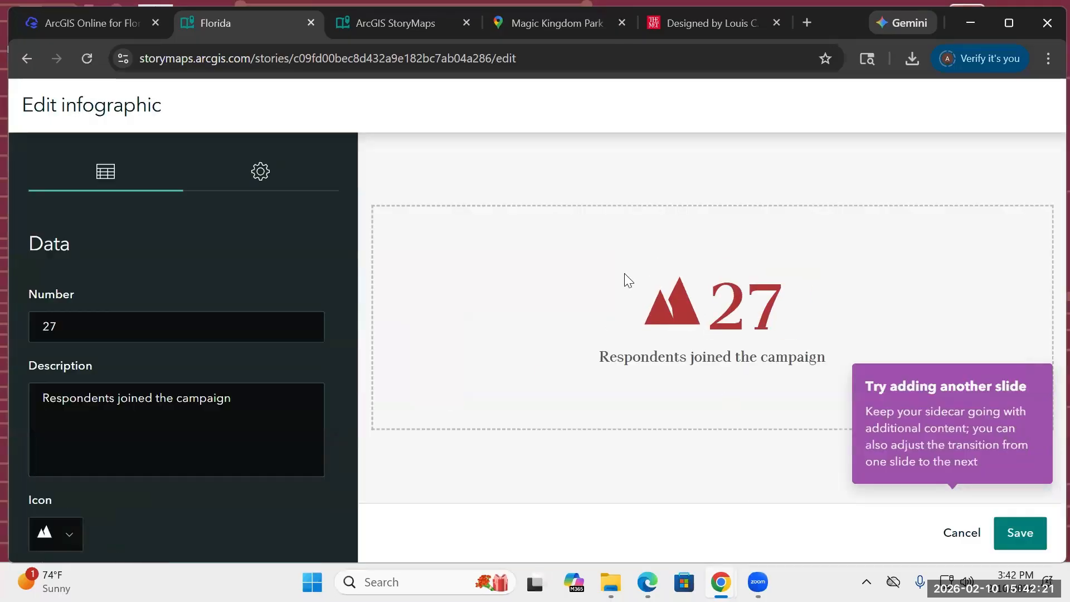
Step: Set the infographic's number to 100 and its icon to the baseball bat and ball from Sports, and save it
drag(99, 329, 24, 323)
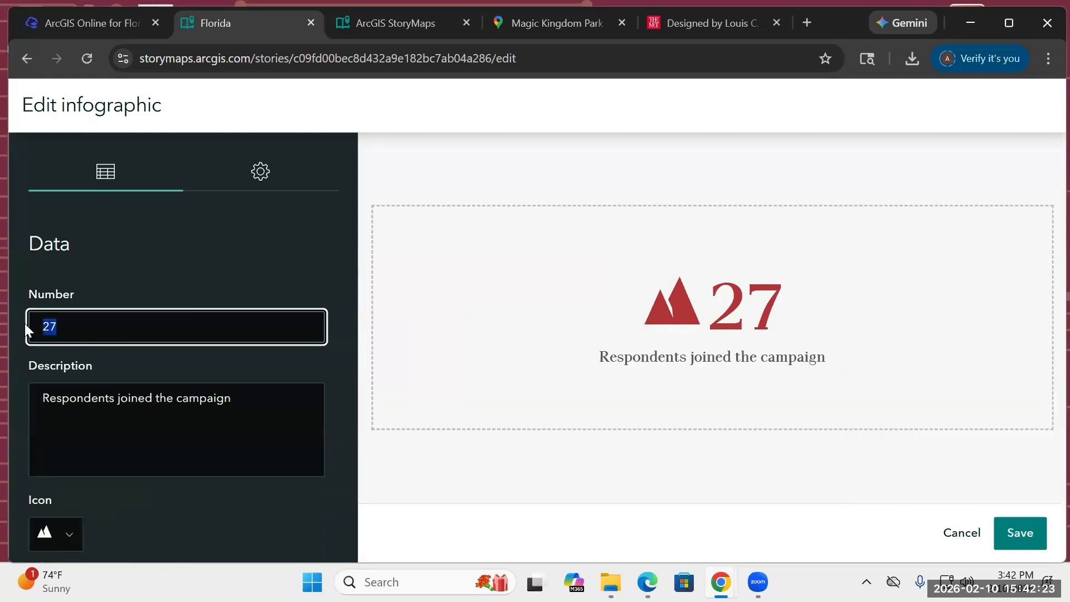
text(100)
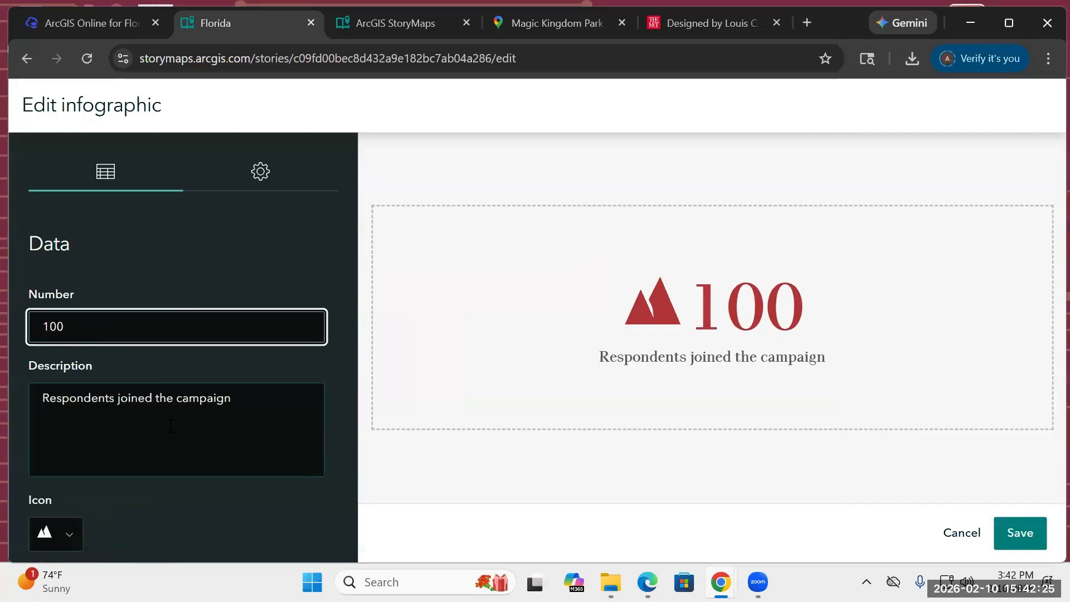
click(173, 423)
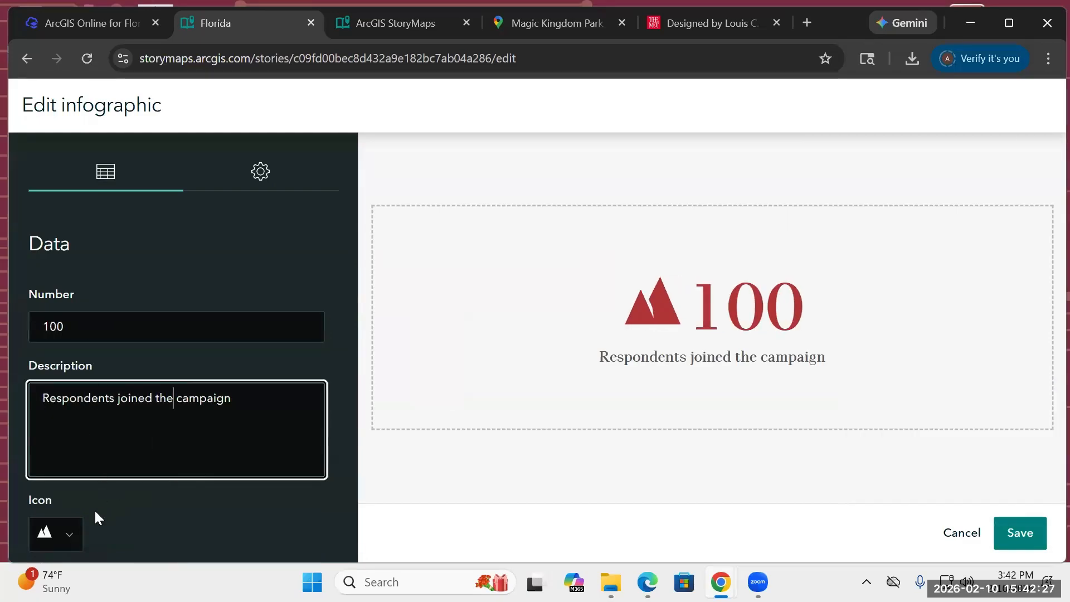
click(62, 538)
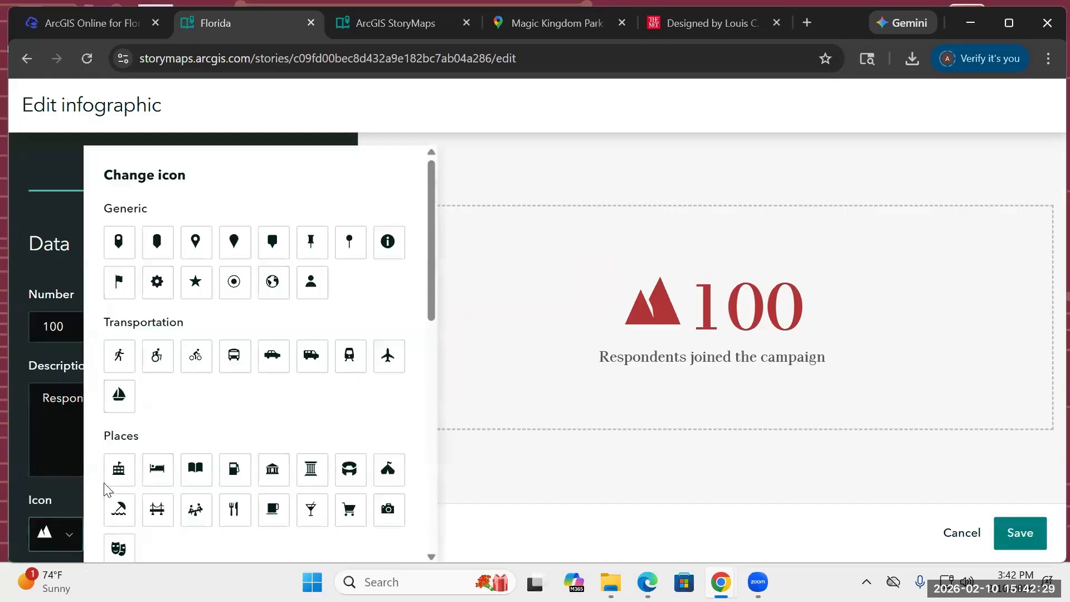
scroll(229, 296, down, 10)
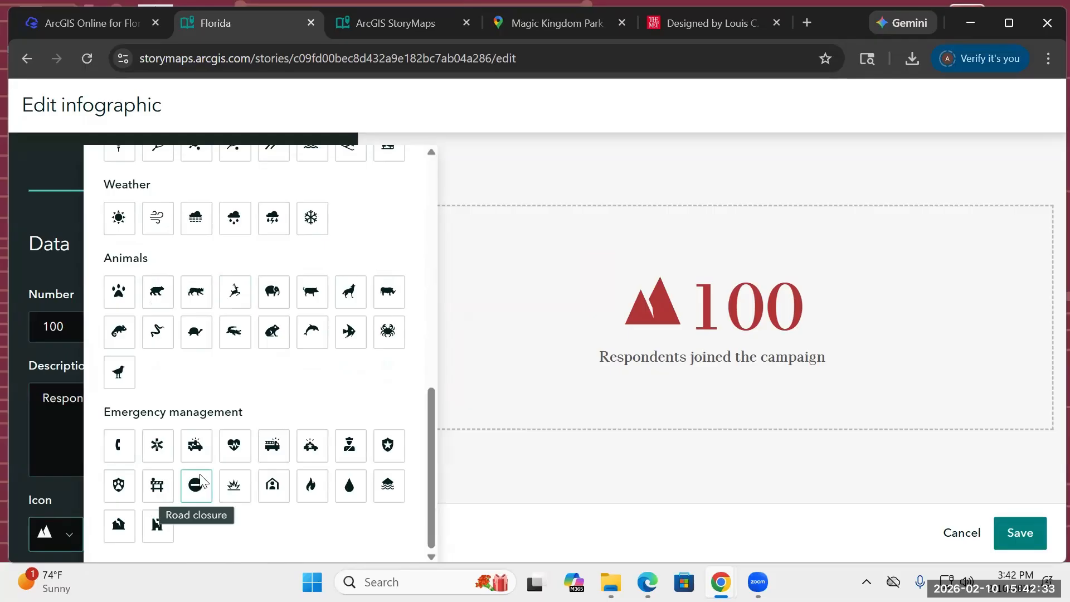
scroll(204, 464, up, 6)
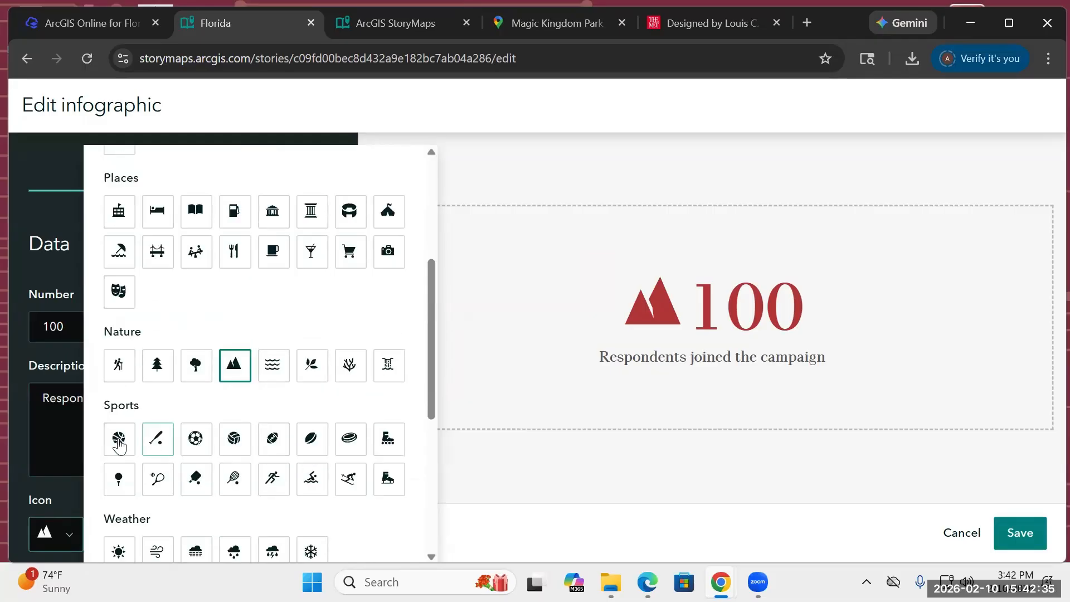
click(158, 439)
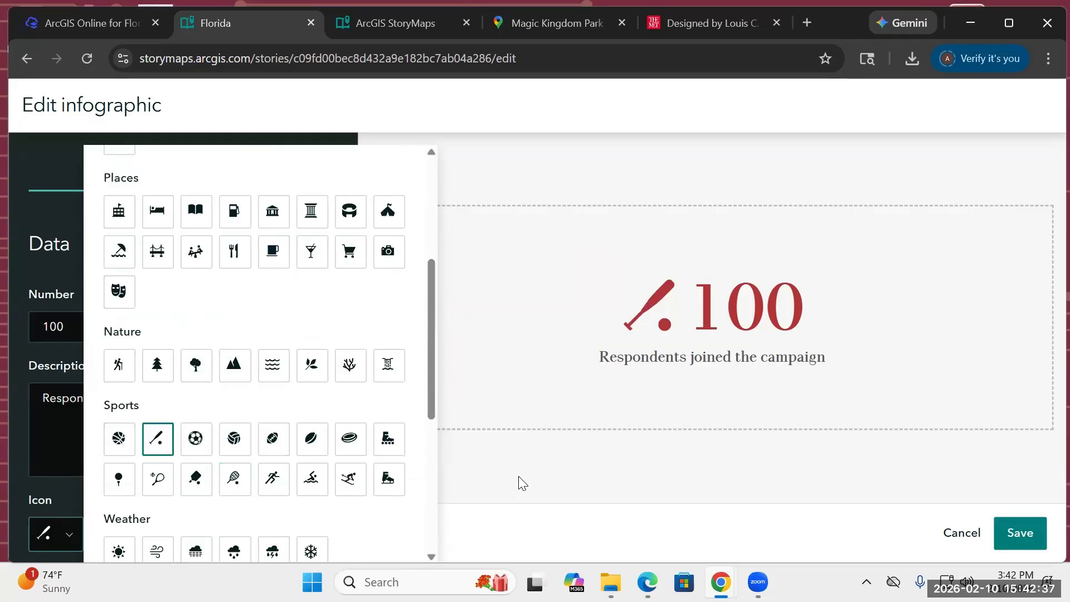
click(503, 492)
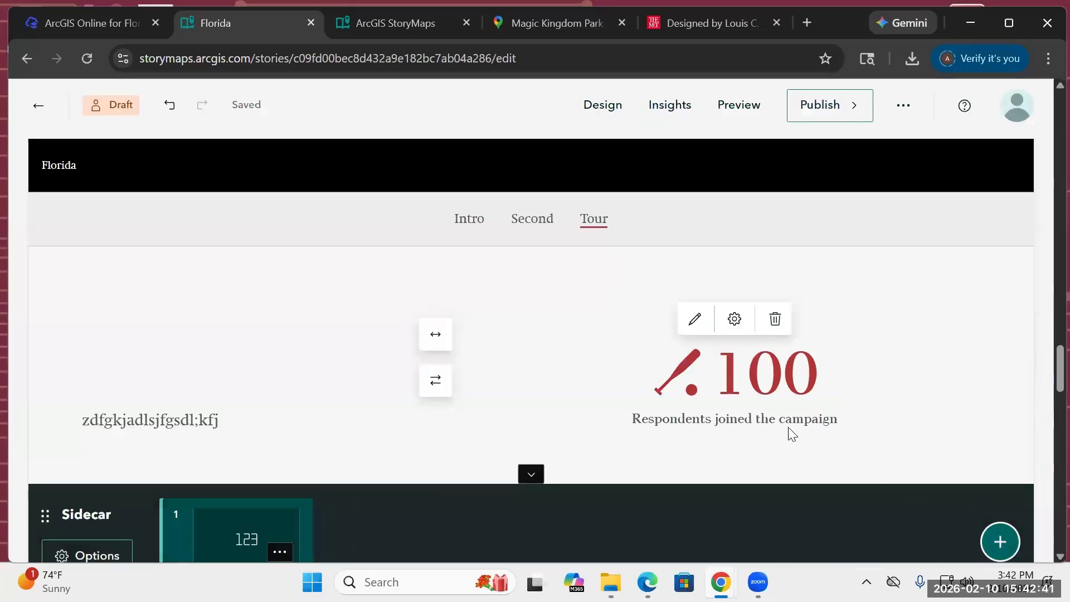
click(1006, 533)
Step: Check how the first slide's text scrolls beside the infographic, and add a second slide to the sidecar
scroll(284, 388, down, 5)
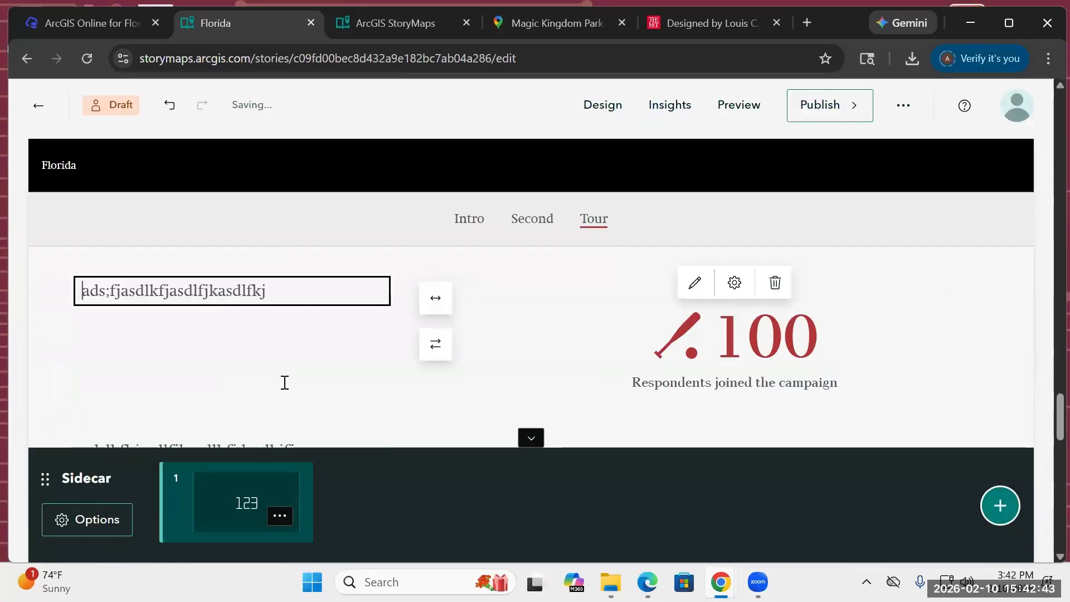
scroll(286, 385, down, 3)
scroll(292, 357, up, 6)
click(999, 509)
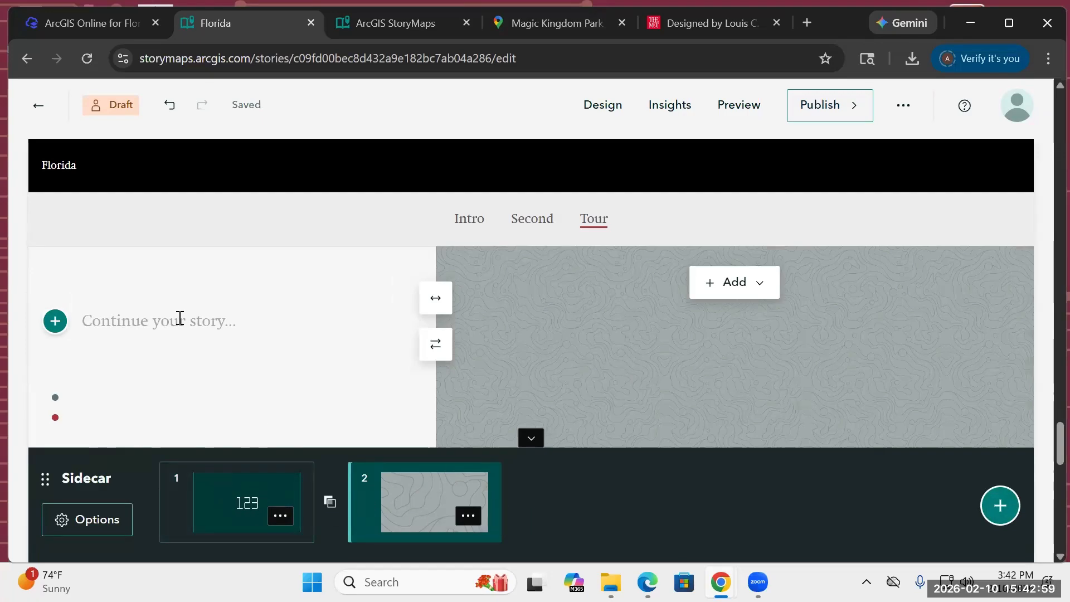
Step: Add the manatee image already used in this story to the media panel of the sidecar's second slide
click(720, 285)
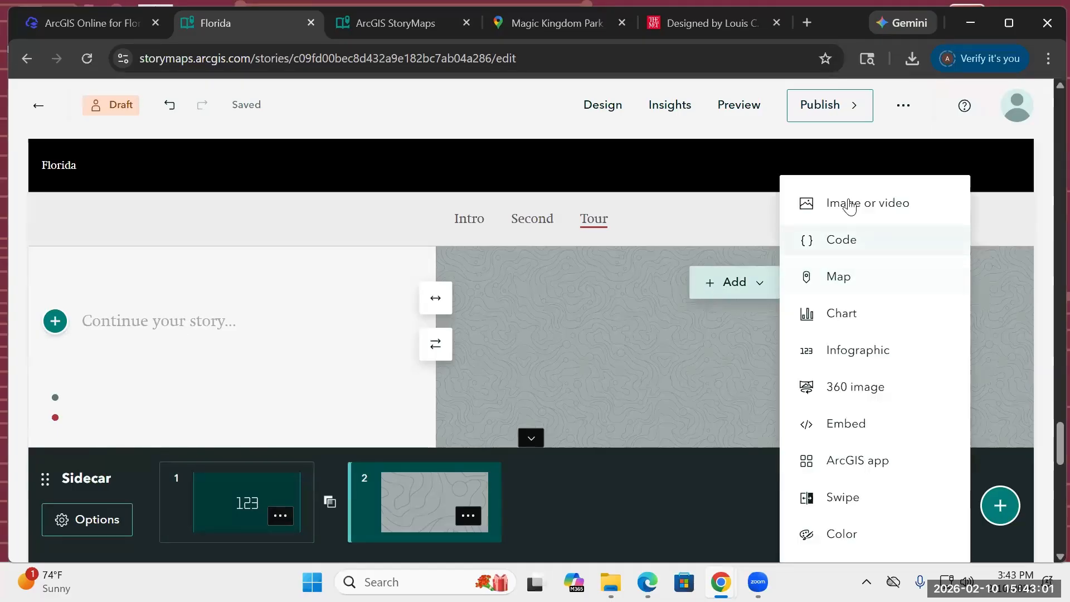
click(849, 205)
click(329, 277)
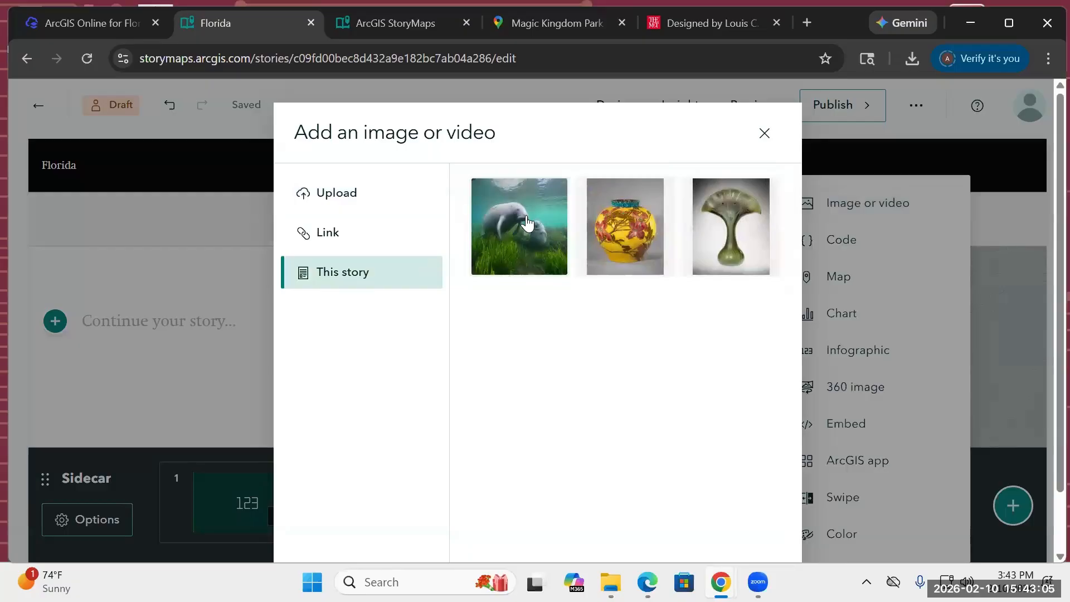
click(526, 223)
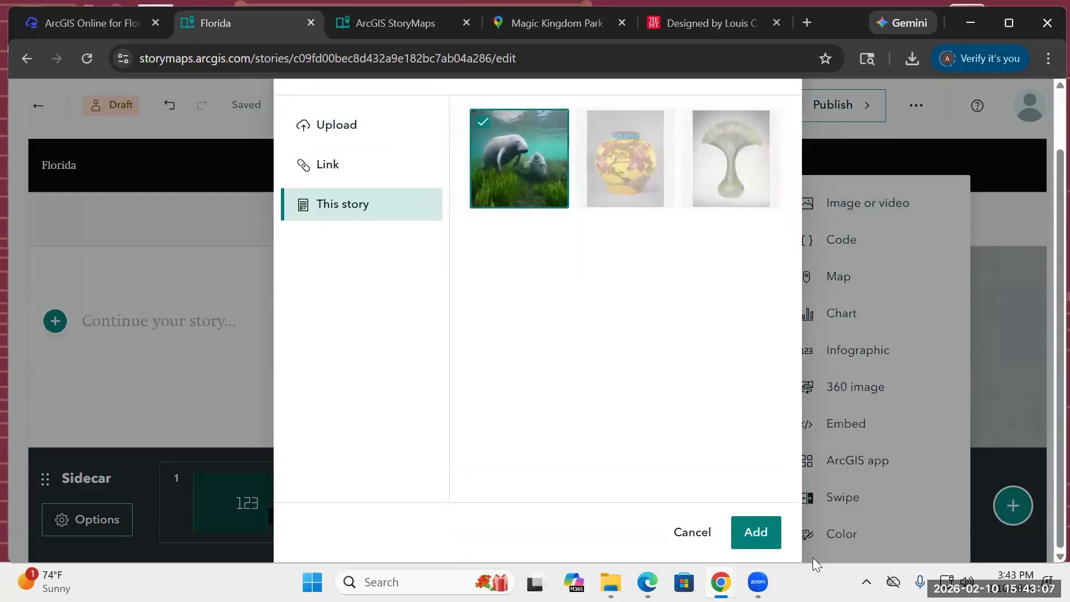
click(737, 533)
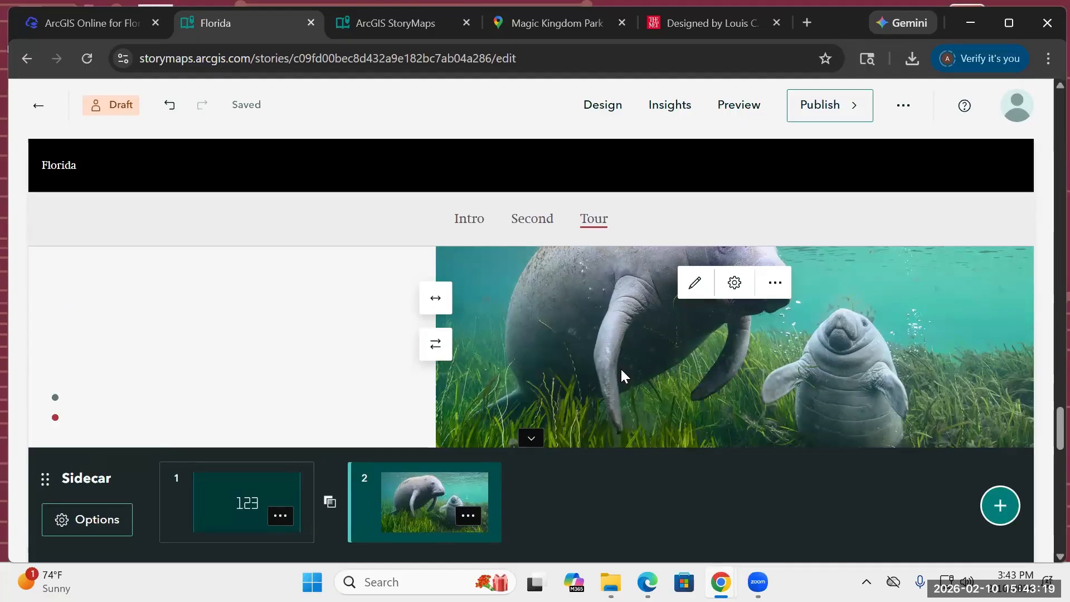
scroll(620, 367, up, 3)
scroll(676, 320, down, 3)
Step: Enter "Citation" as the attribution in the manatee image's options
click(734, 284)
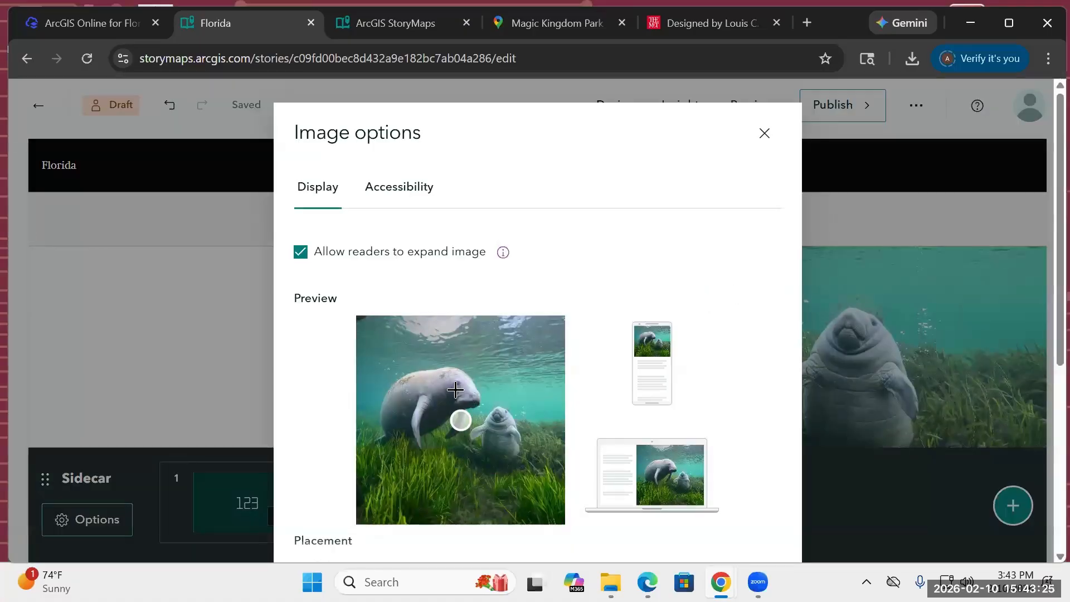
scroll(617, 259, down, 5)
click(384, 496)
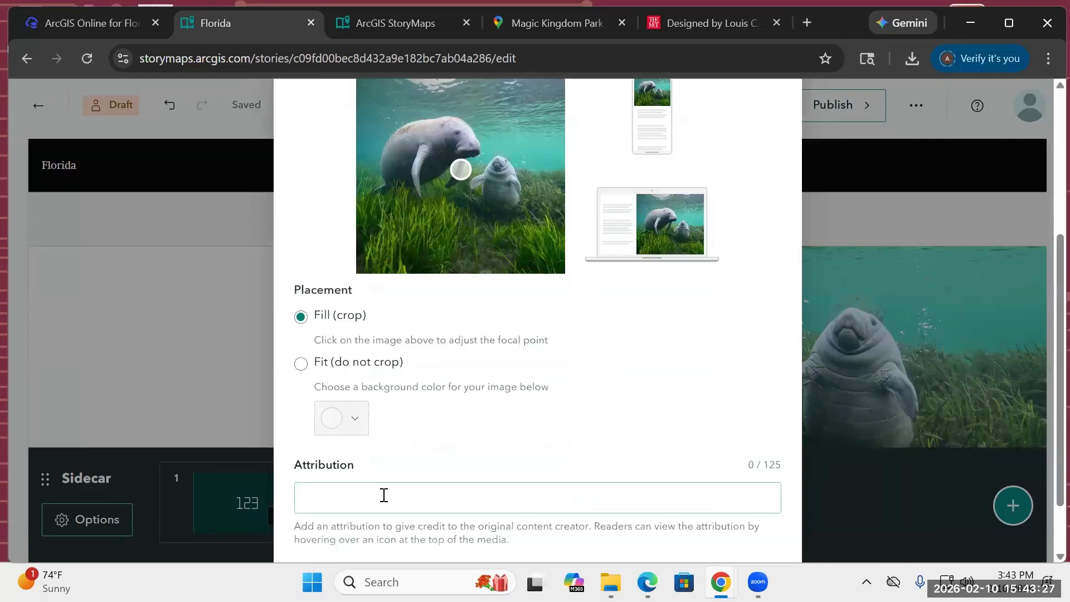
click(383, 491)
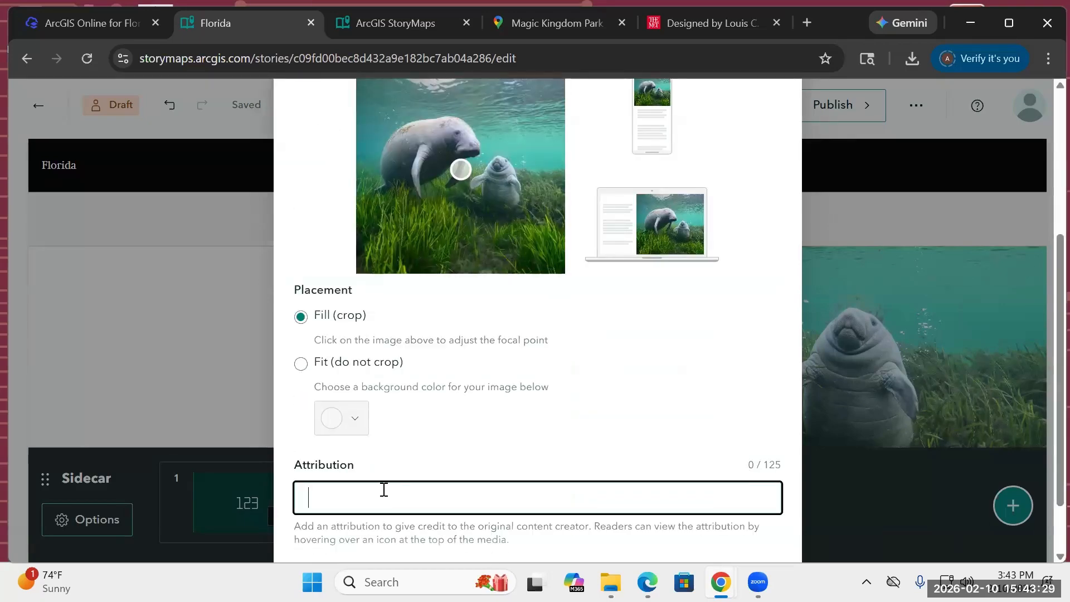
text(Cition)
text(tion)
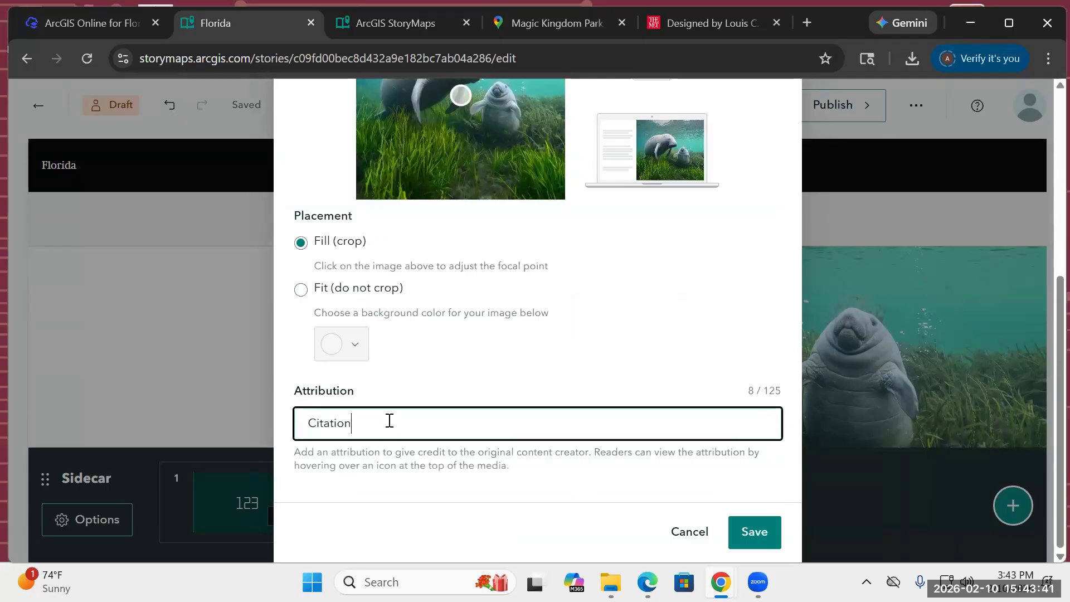
Step: Link the word "Citation" to the Met vase page metmuseum.org/art/collection/search/9480, opening in a new tab, and save the image options
drag(375, 422, 302, 422)
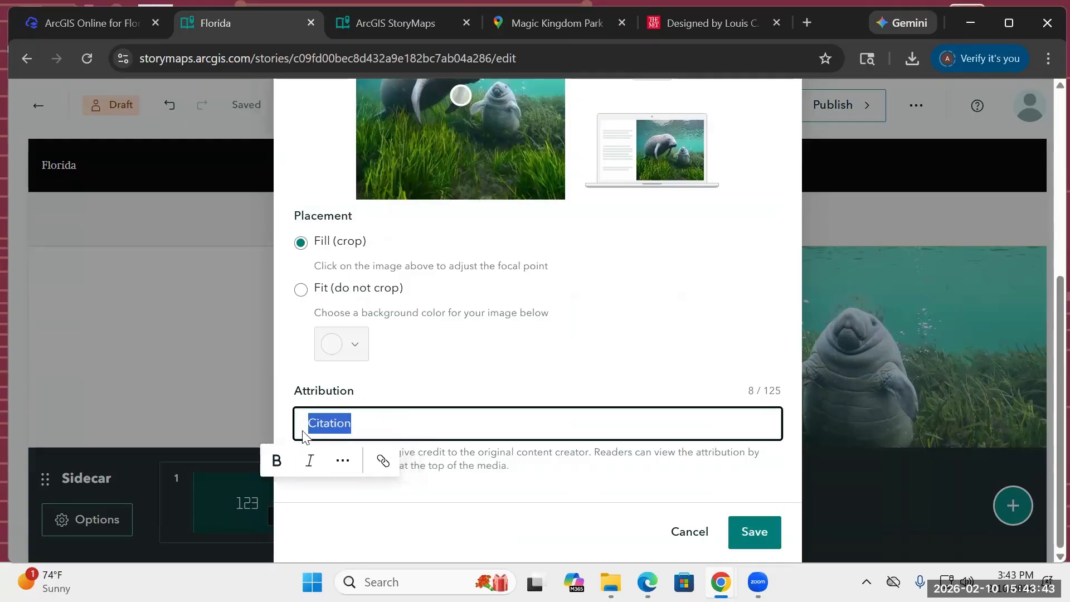
click(383, 460)
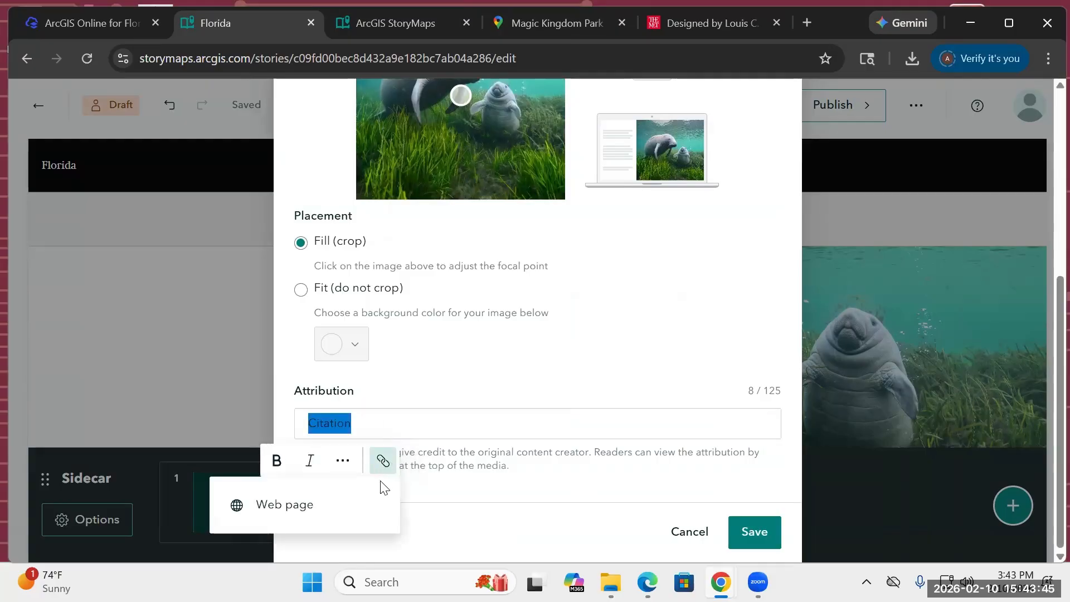
click(333, 521)
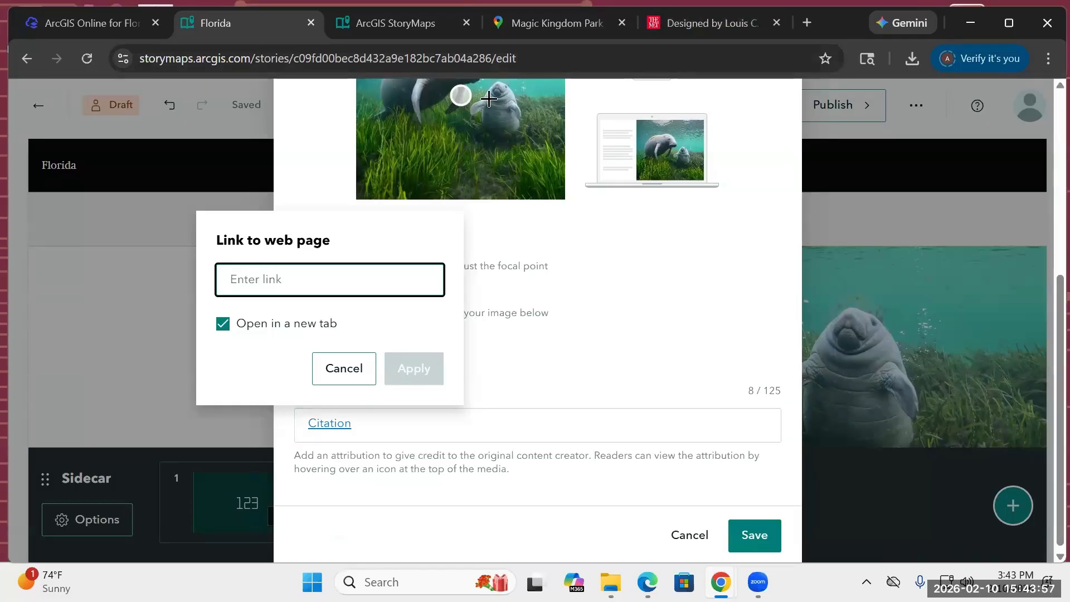
key(ctrl+5)
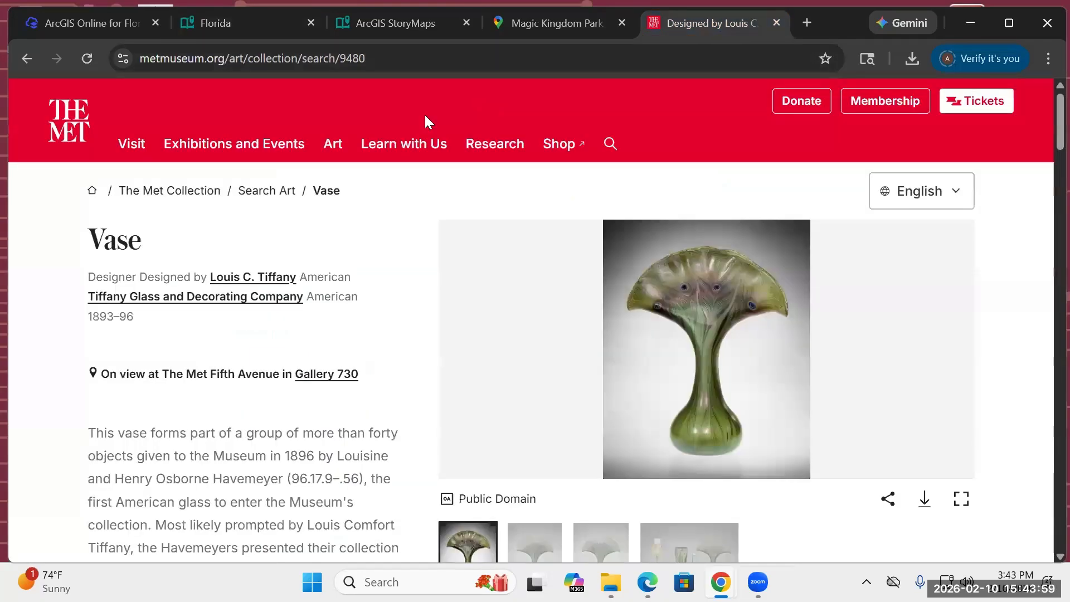
key(ctrl+l)
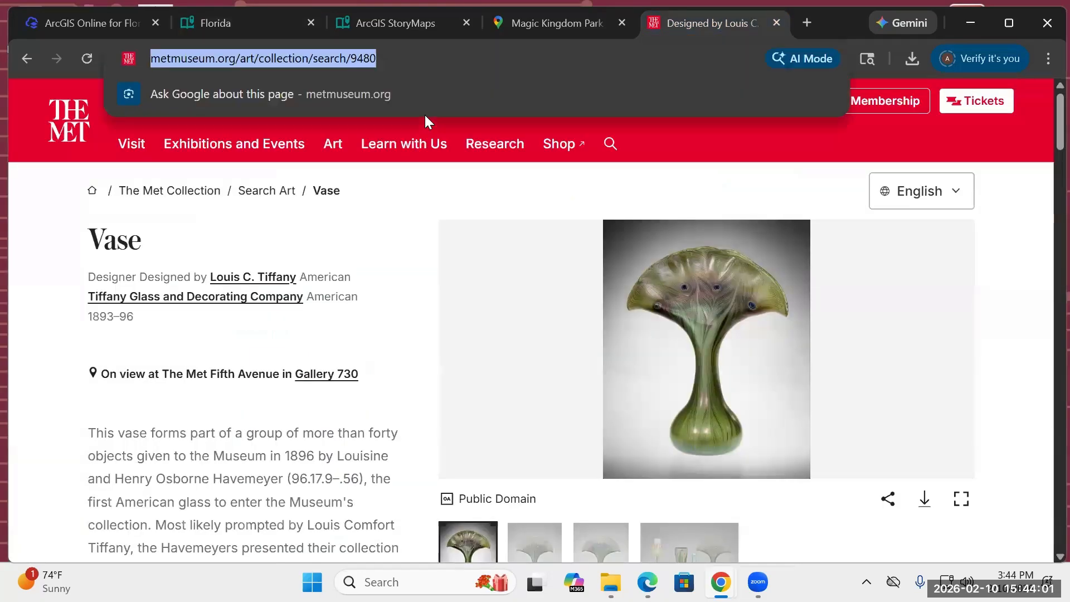
key(ctrl+c)
key(ctrl+2)
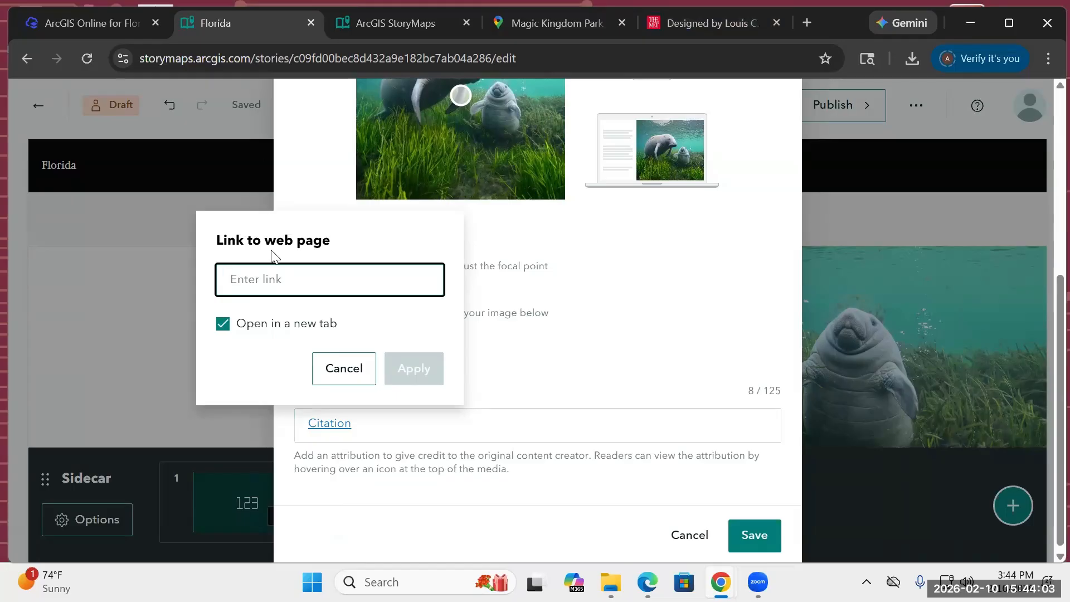
key(ctrl+v)
click(413, 370)
click(756, 540)
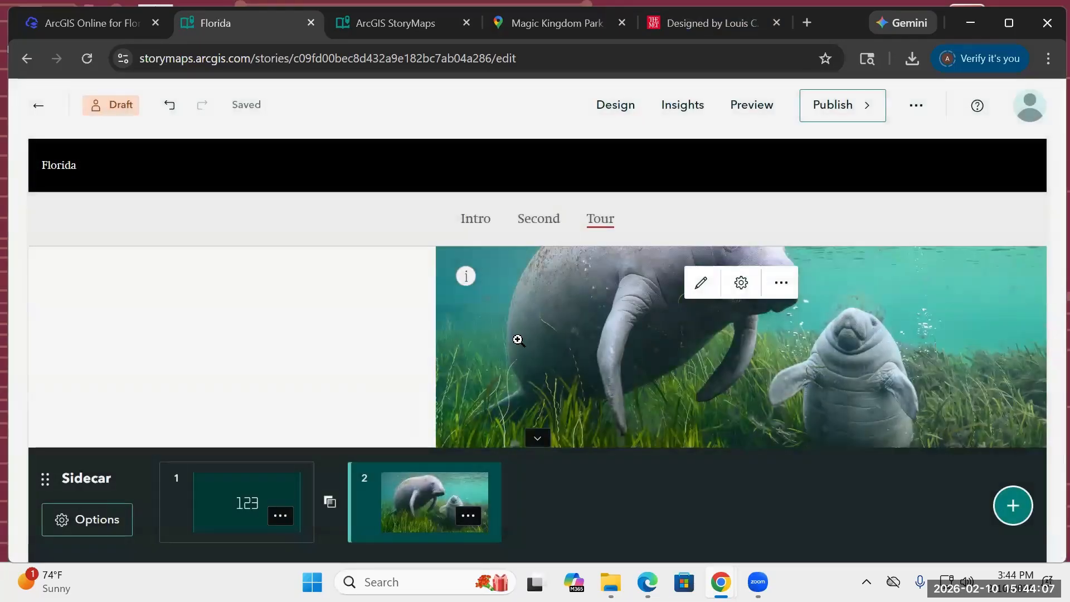
Step: Test the citation link on the manatee image and return to the story editor
mouse_move(467, 284)
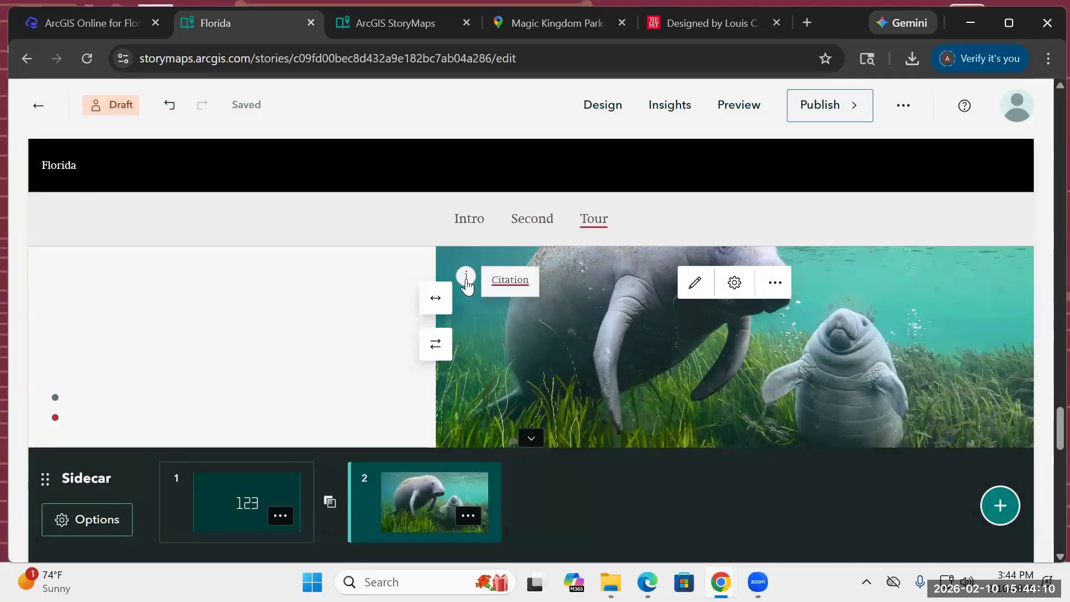
click(503, 281)
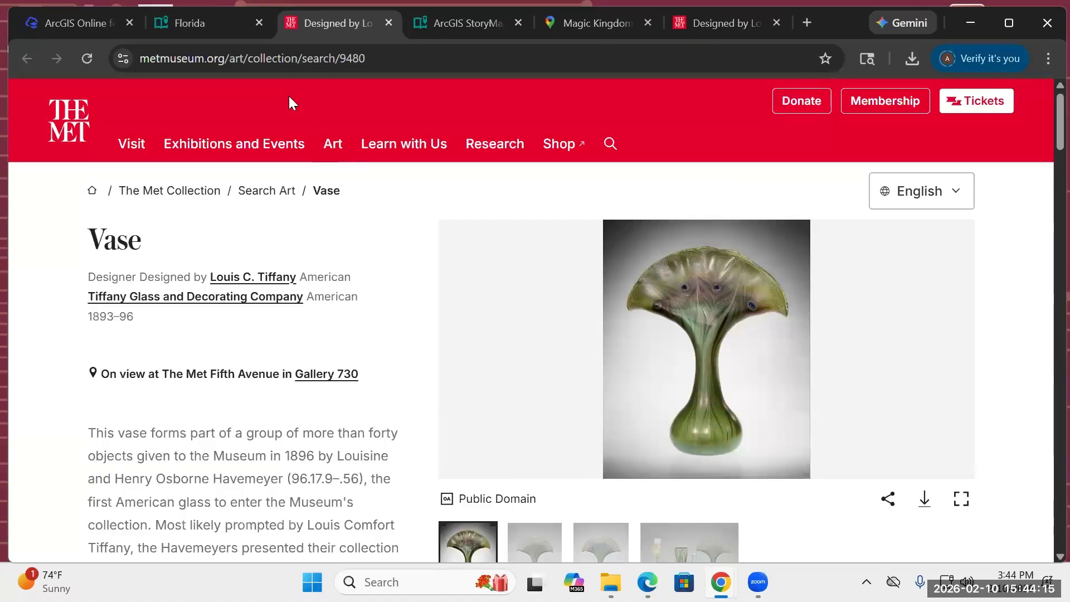
key(ctrl+shift+Tab)
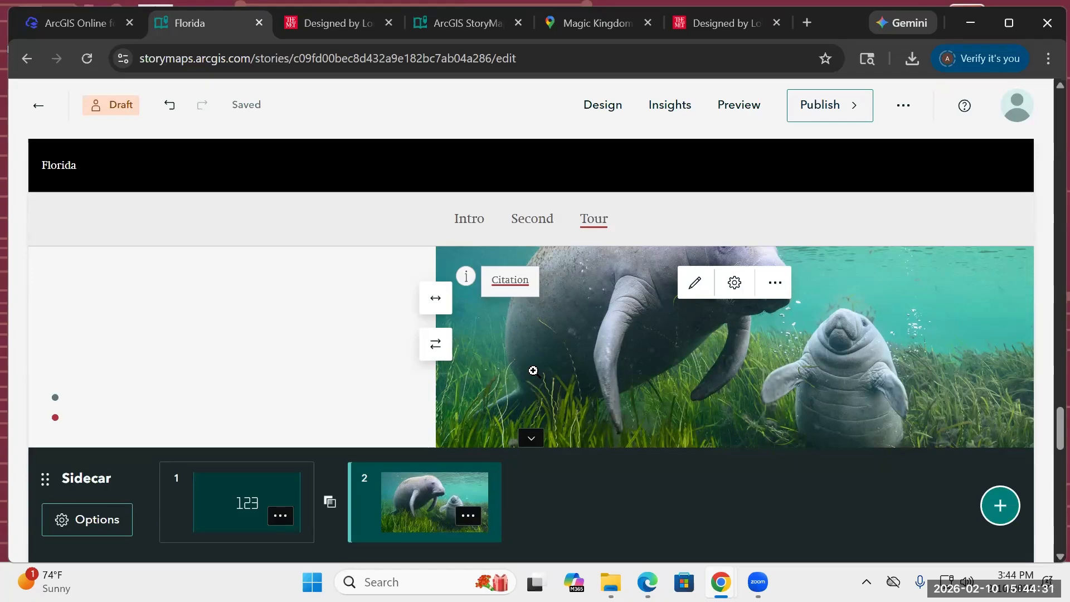
Step: Add a third slide to the sidecar and fill its media panel with a plain color
scroll(218, 389, up, 1)
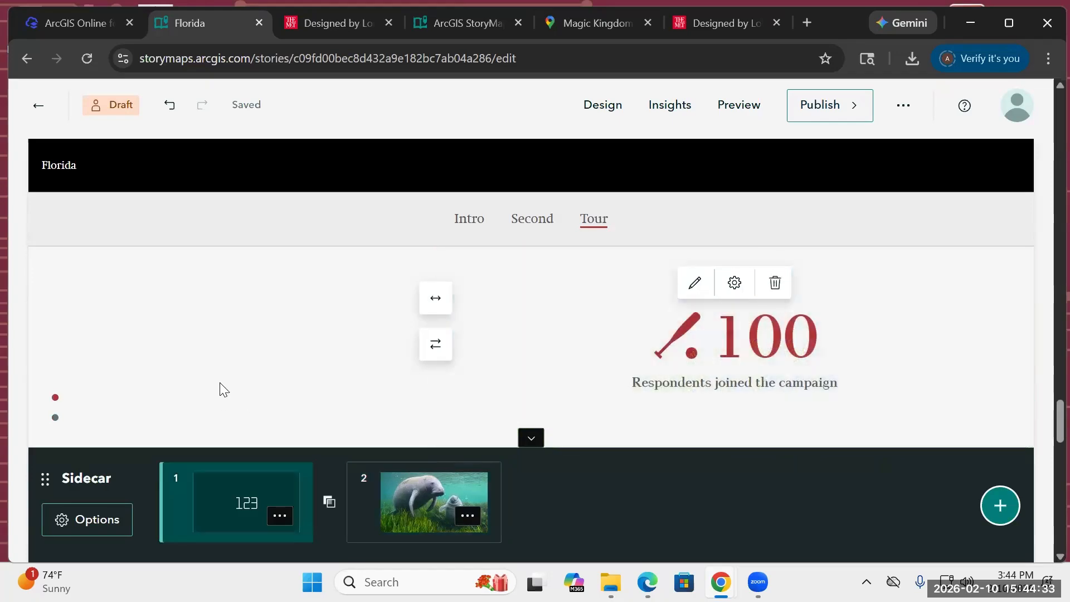
scroll(219, 382, down, 1)
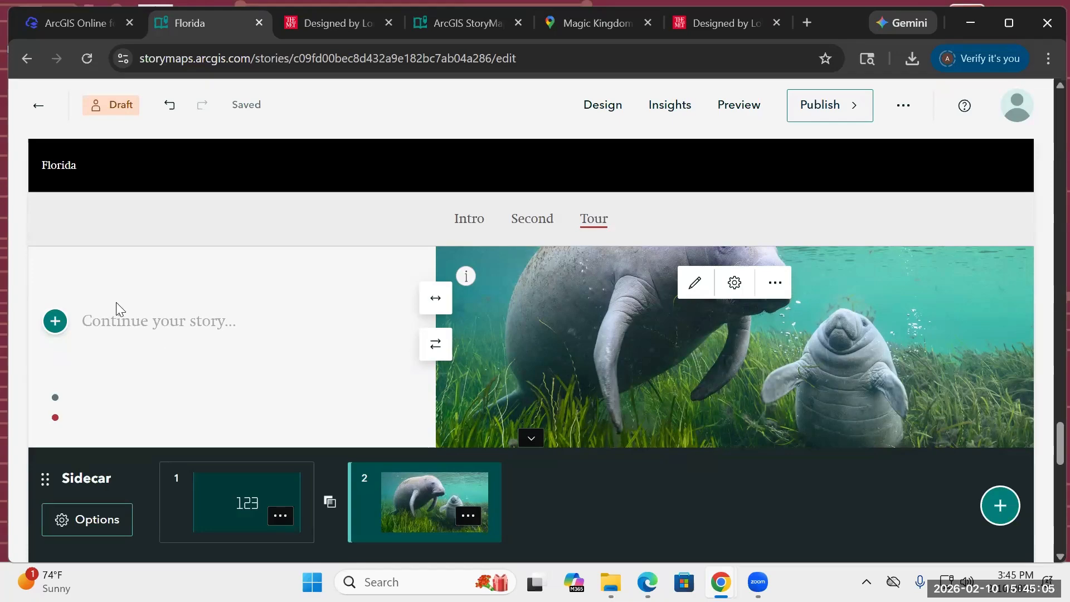
scroll(116, 302, down, 2)
scroll(119, 300, up, 2)
click(1000, 505)
click(713, 281)
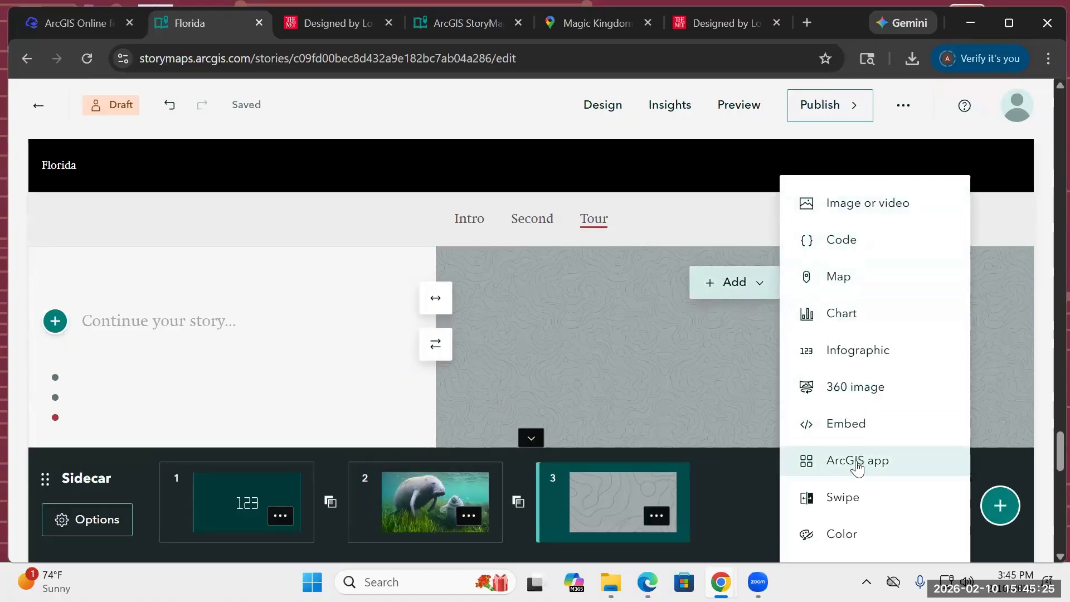
click(857, 471)
click(729, 280)
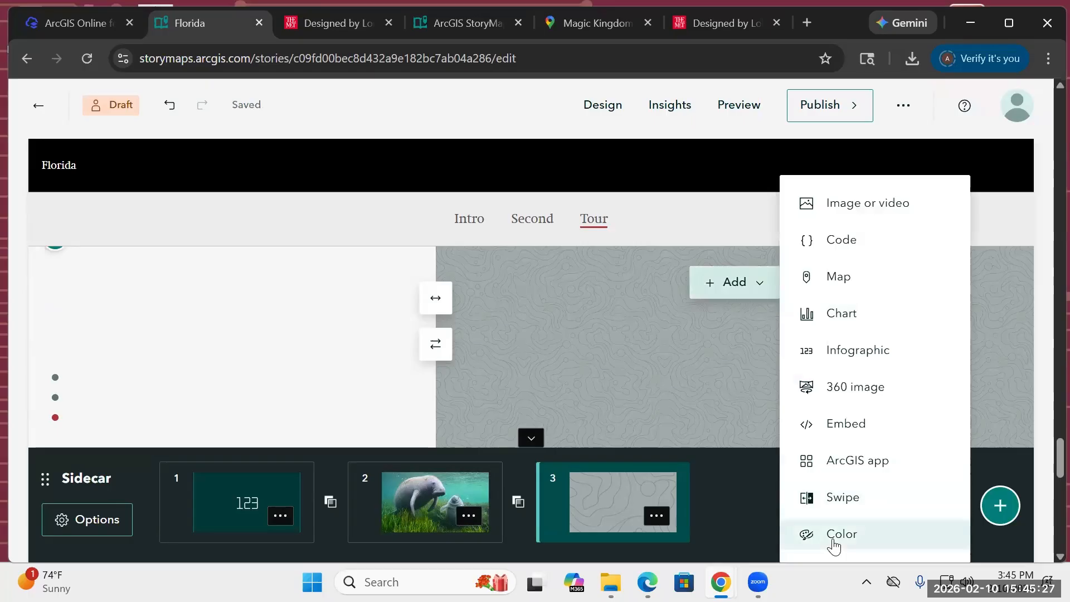
click(805, 533)
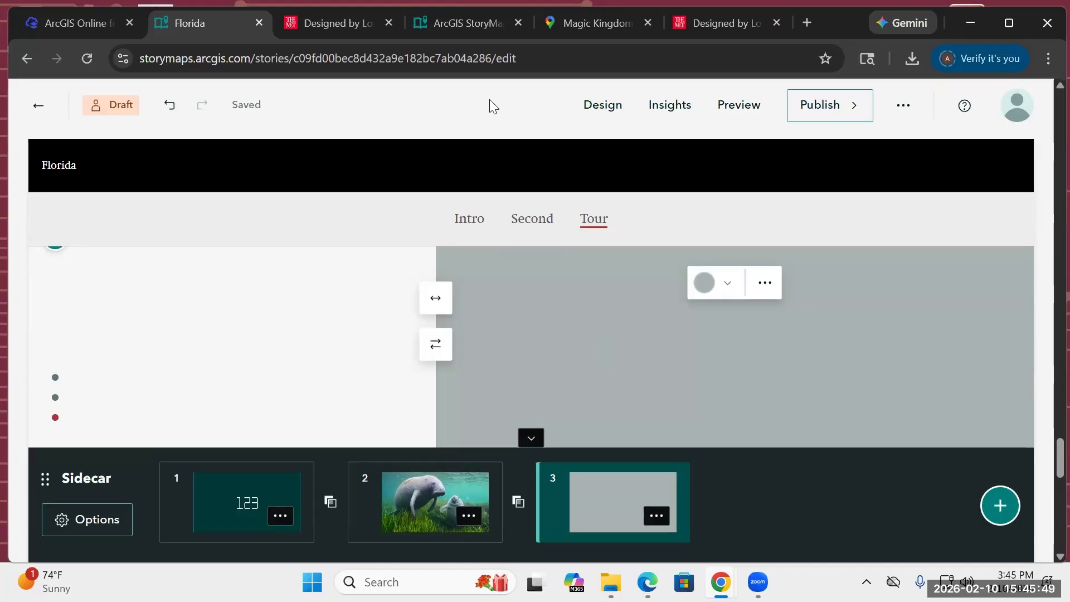
Step: Preview the story, accepting the undo history reset, and check its cover, Intro text and the map in the Second section
click(734, 109)
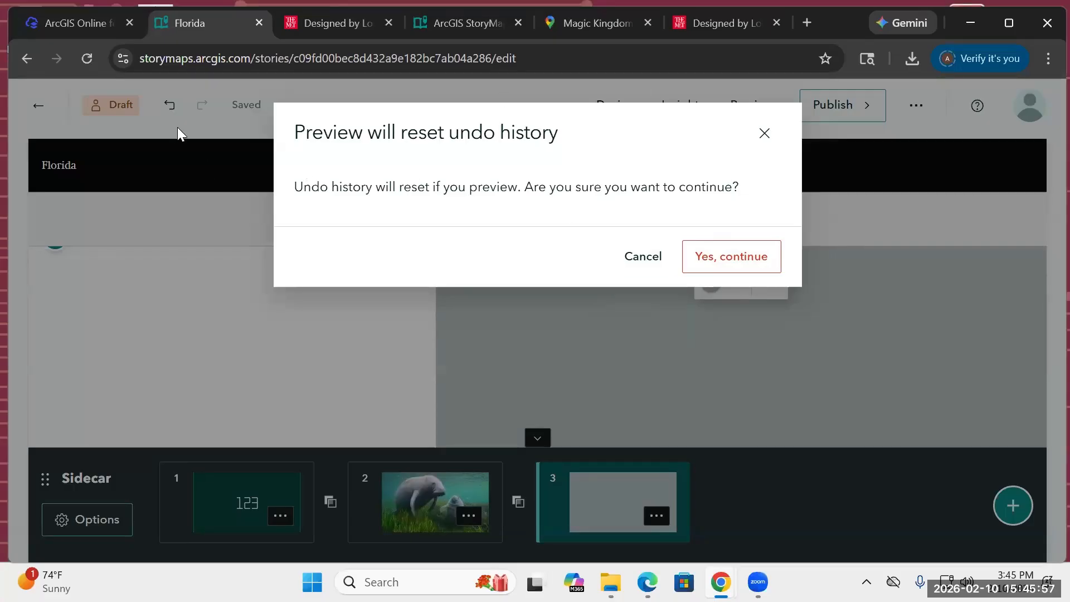
click(759, 257)
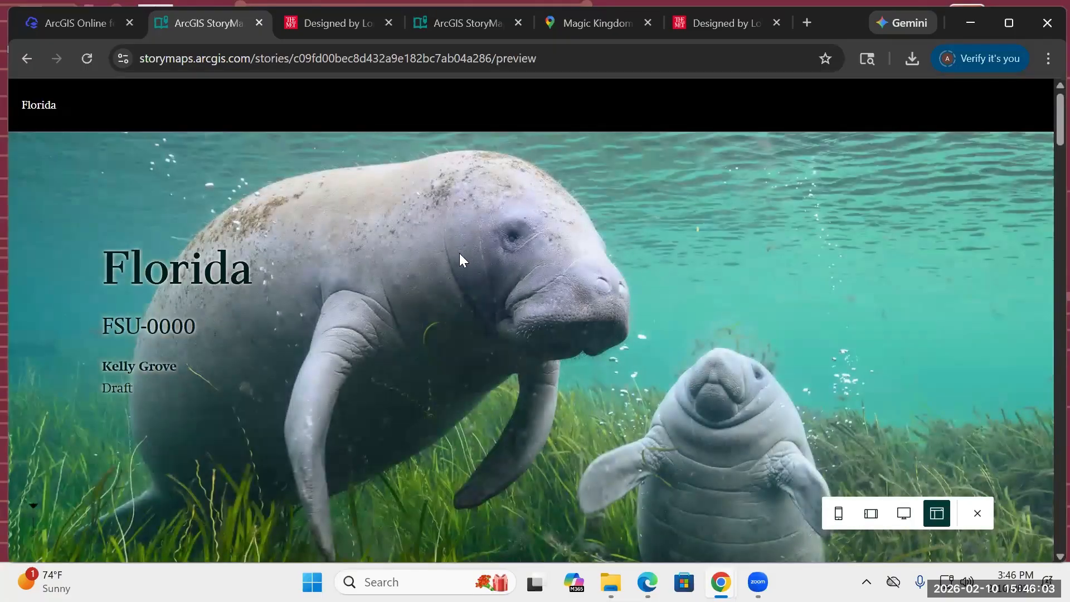
scroll(467, 277, down, 7)
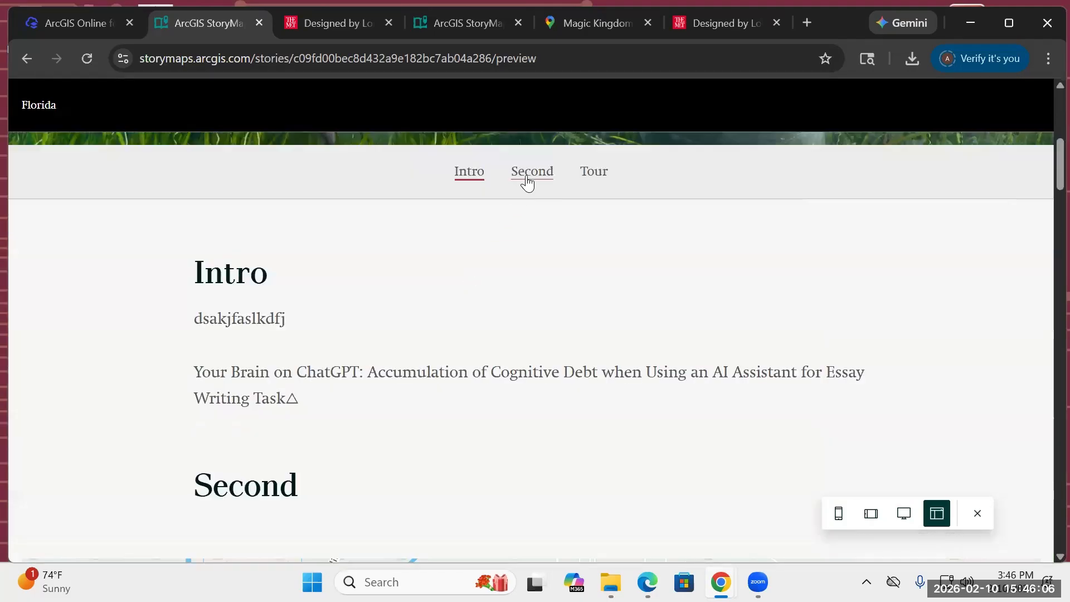
click(527, 172)
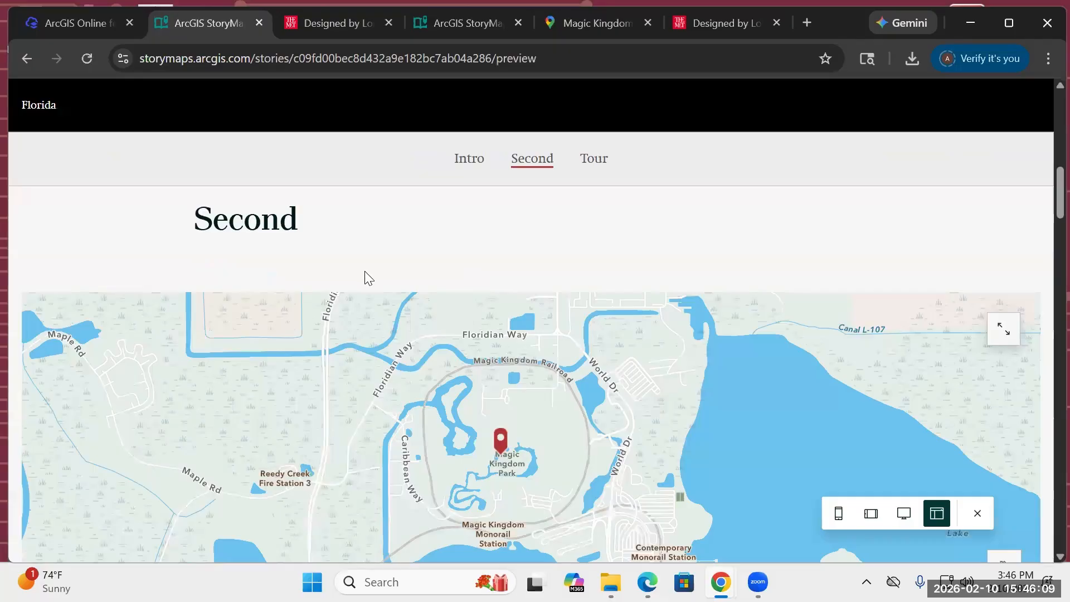
scroll(573, 456, down, 2)
scroll(573, 456, up, 2)
Step: Go to the Tour section and check both stops of the map tour, including the second image of the Idaho stop
click(593, 158)
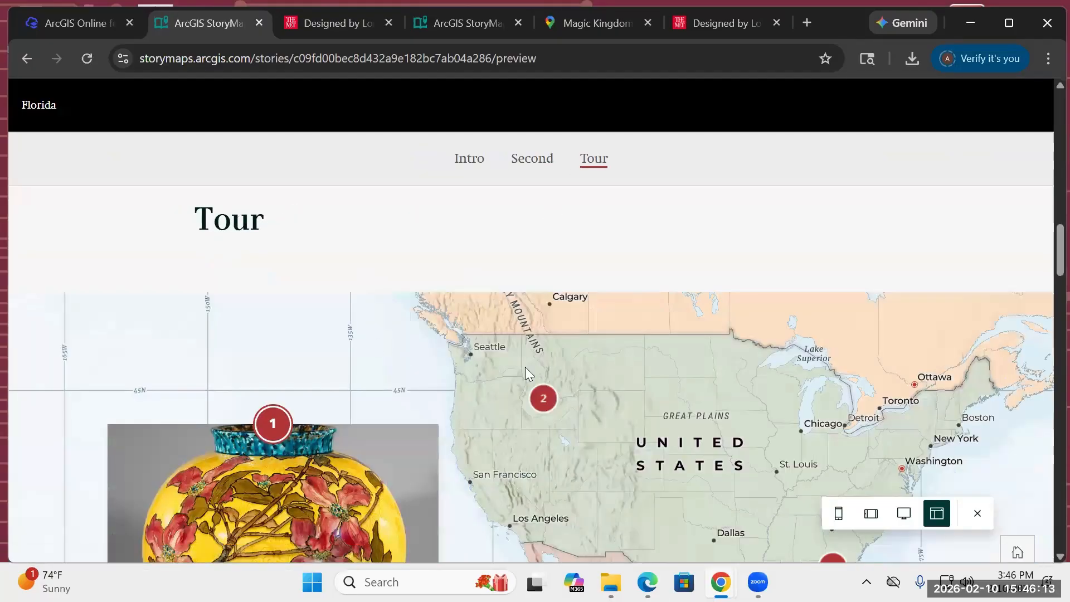
scroll(525, 367, down, 2)
scroll(526, 364, up, 10)
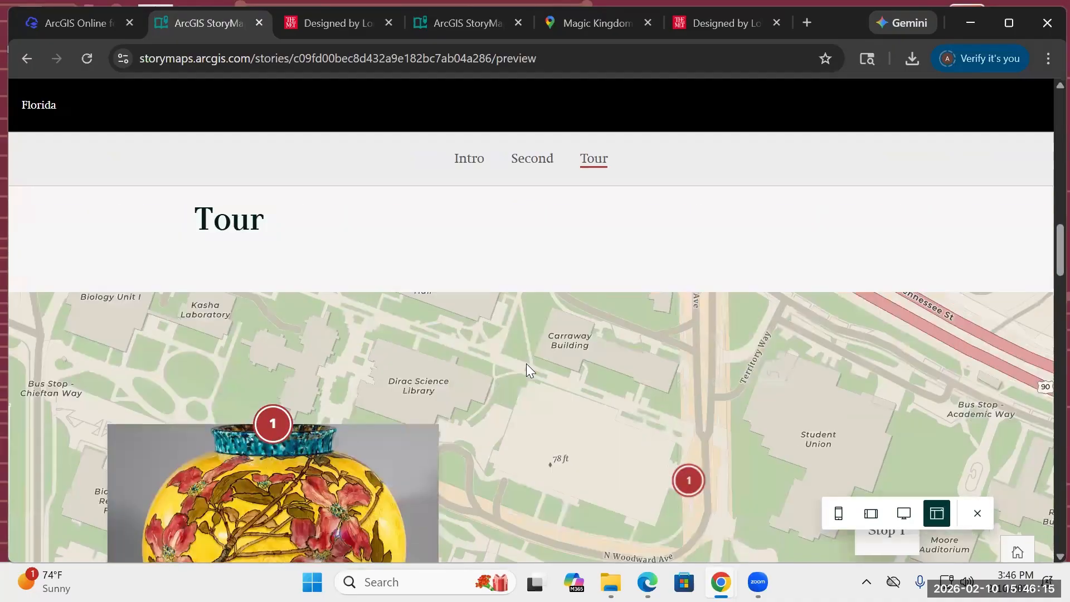
scroll(526, 360, down, 5)
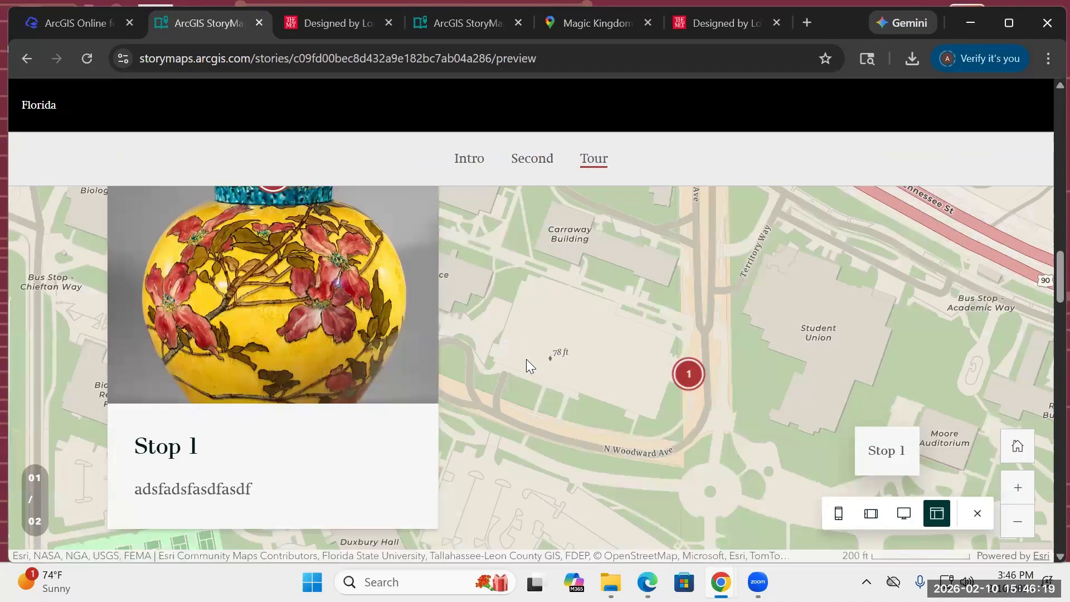
scroll(526, 358, down, 3)
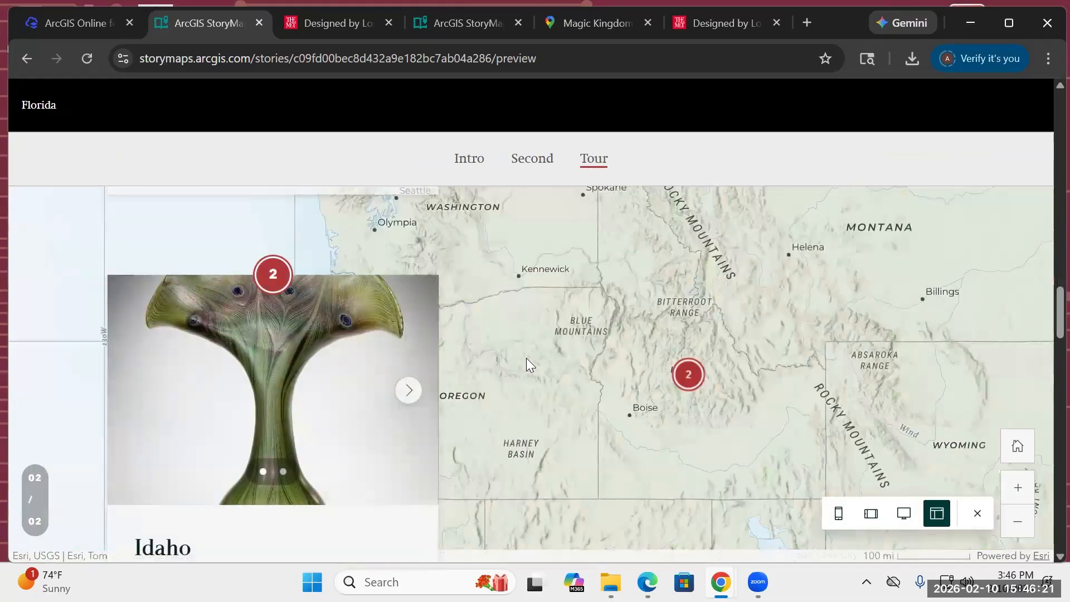
click(408, 391)
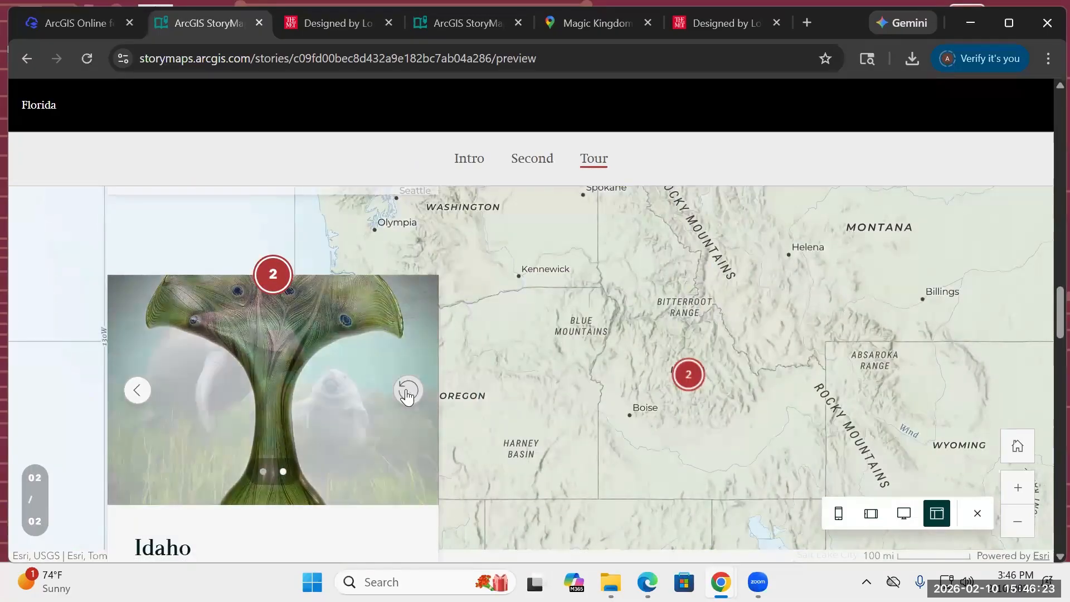
Step: Check the sidecar's three slides in the story preview, and close the preview to return to the editor
scroll(486, 372, down, 3)
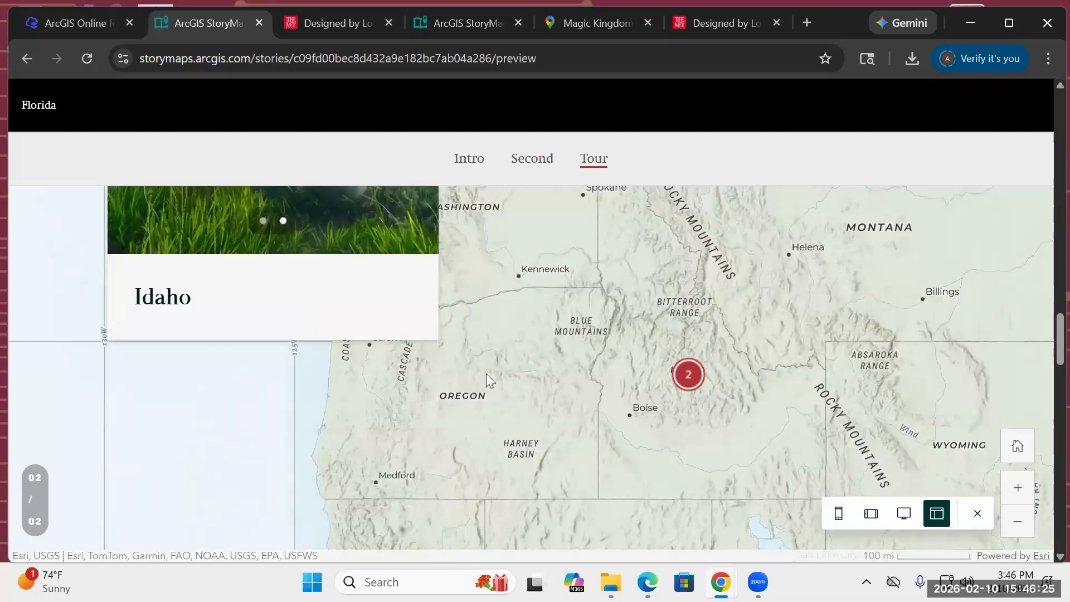
scroll(486, 373, down, 5)
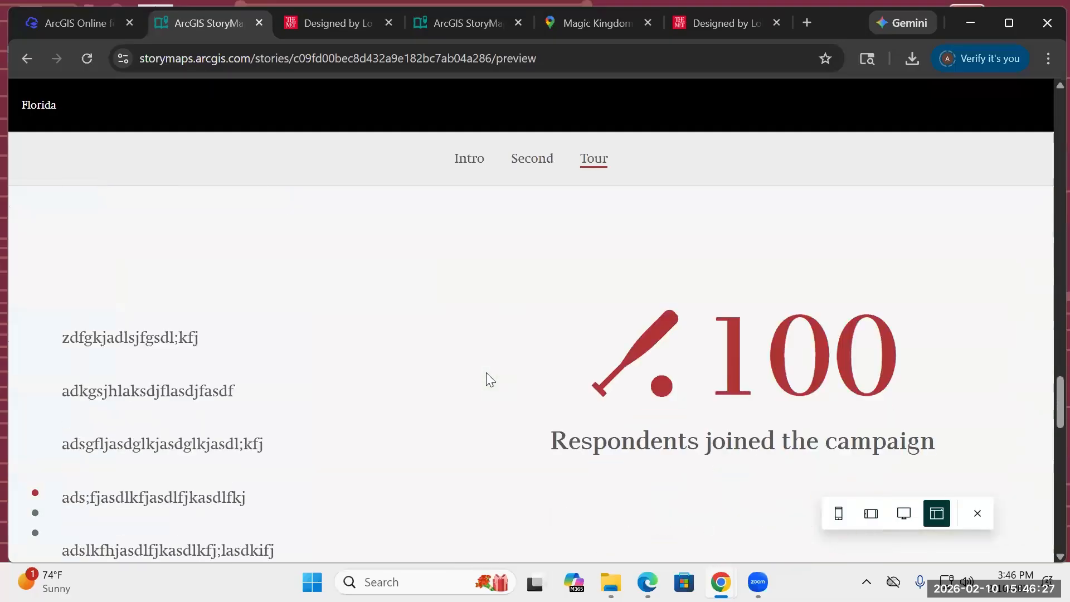
scroll(392, 358, down, 5)
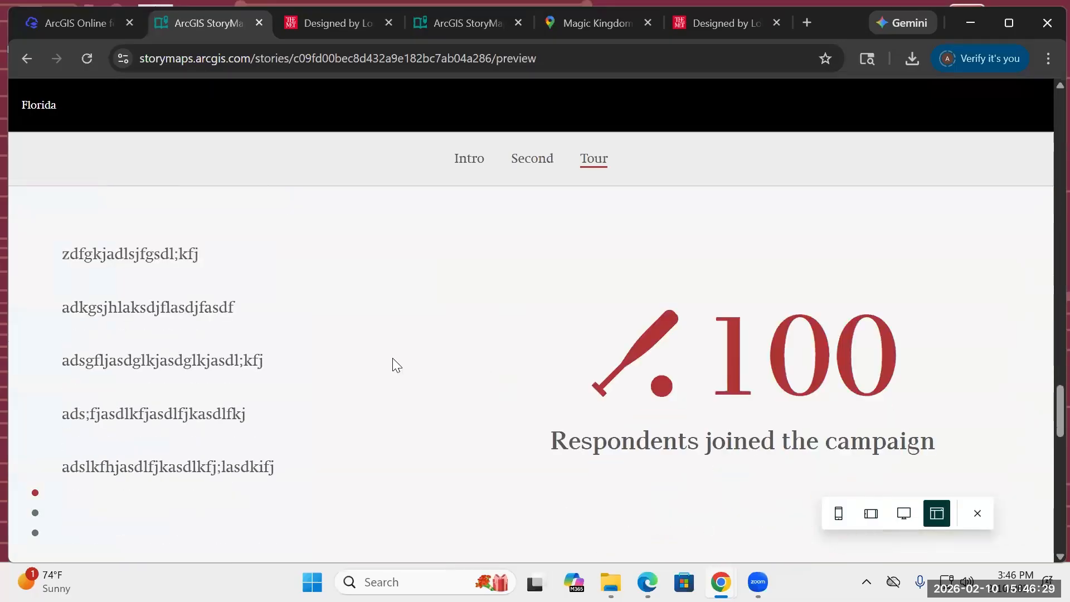
scroll(393, 358, down, 5)
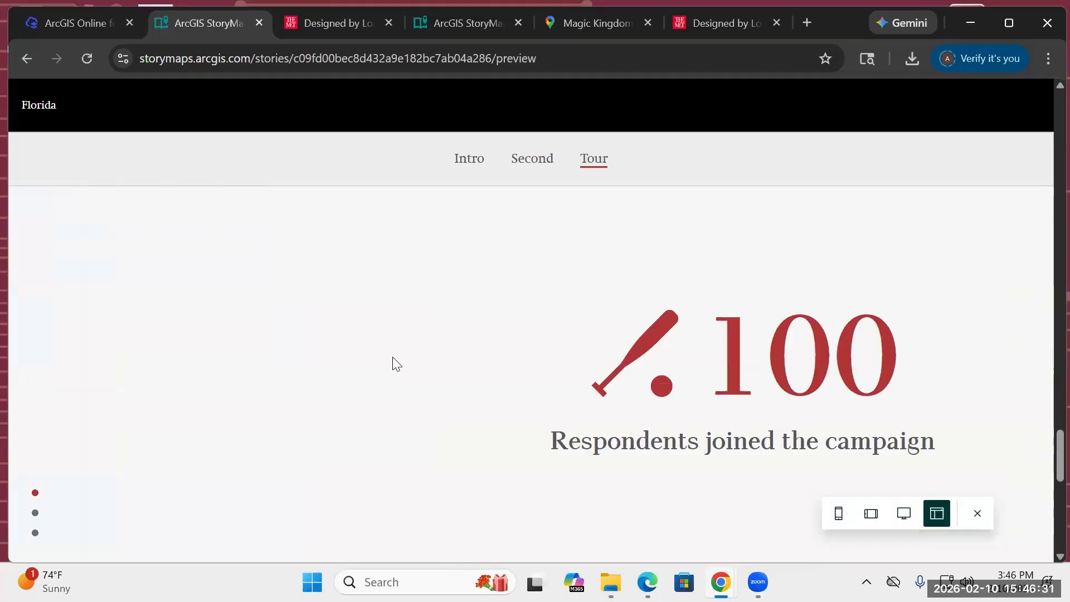
scroll(395, 362, down, 3)
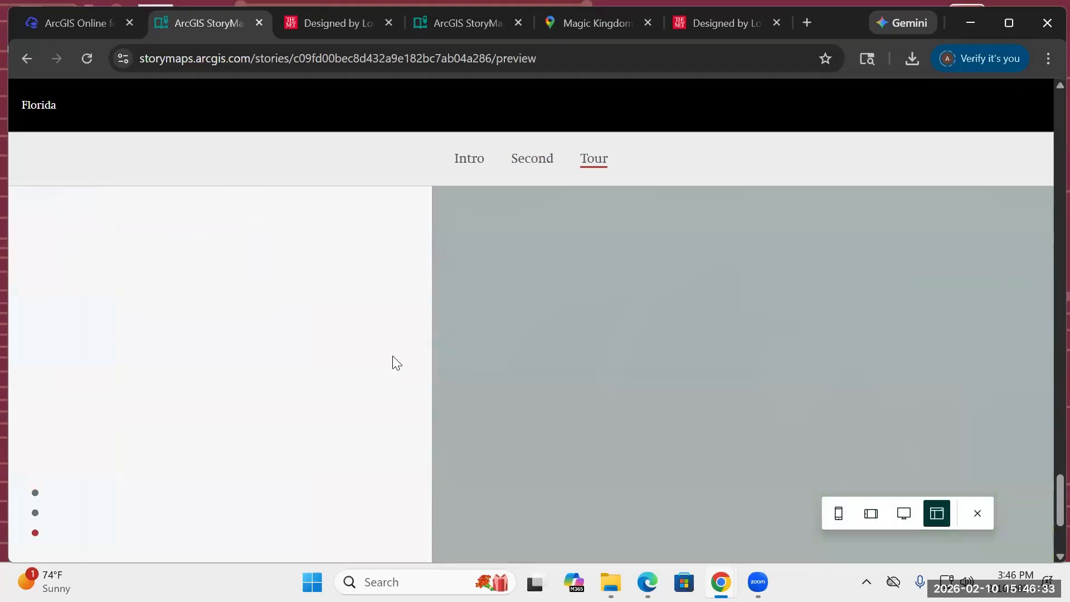
scroll(396, 362, down, 3)
click(976, 518)
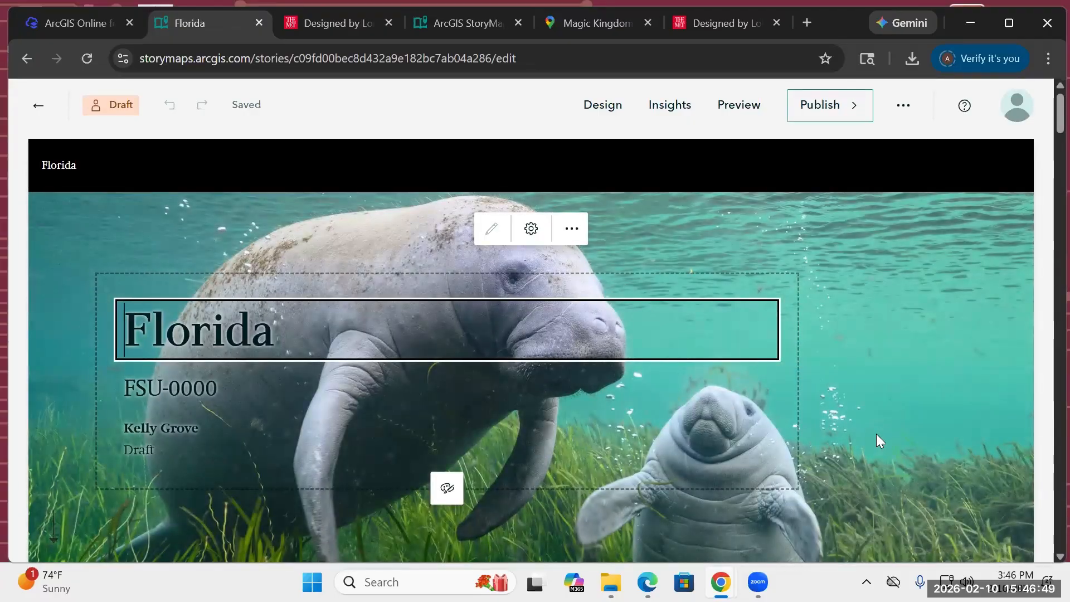
Step: Insert a Swipe block into the story directly below the sidecar
scroll(876, 434, down, 4)
scroll(881, 432, down, 12)
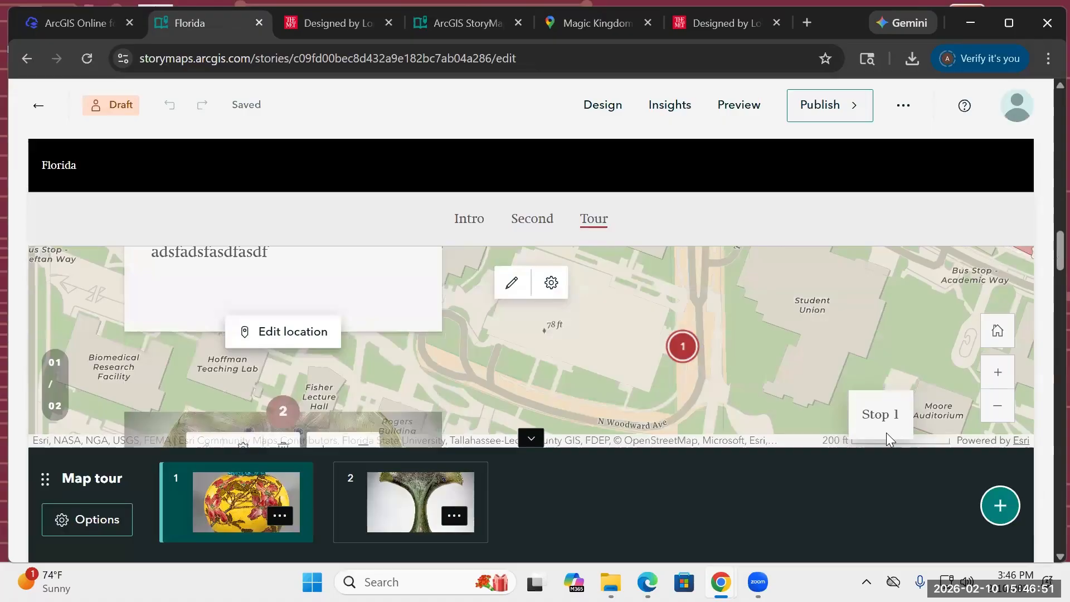
scroll(884, 436, down, 10)
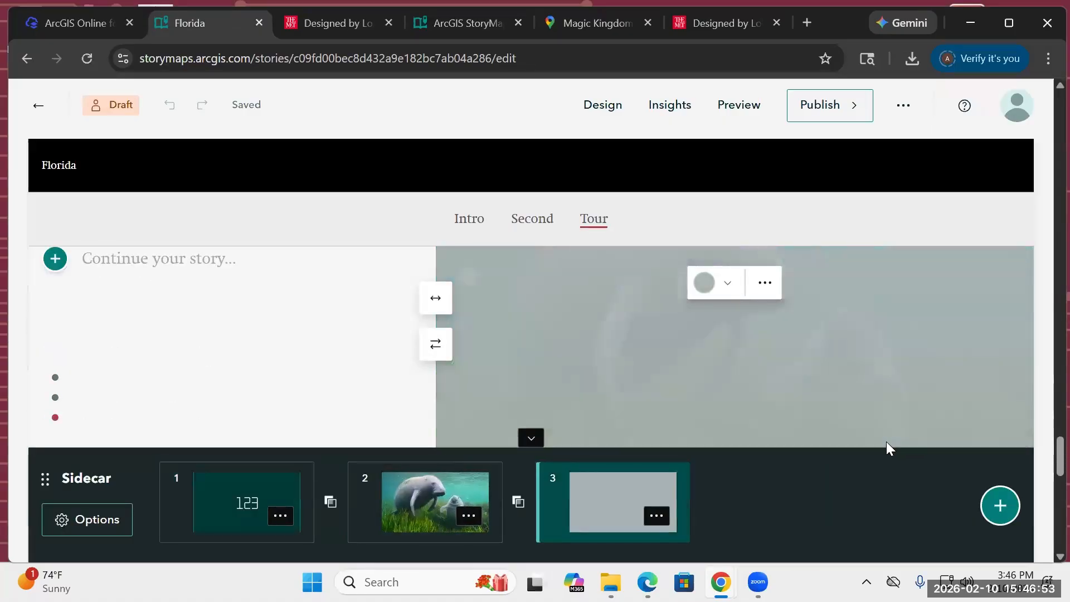
scroll(880, 425, up, 2)
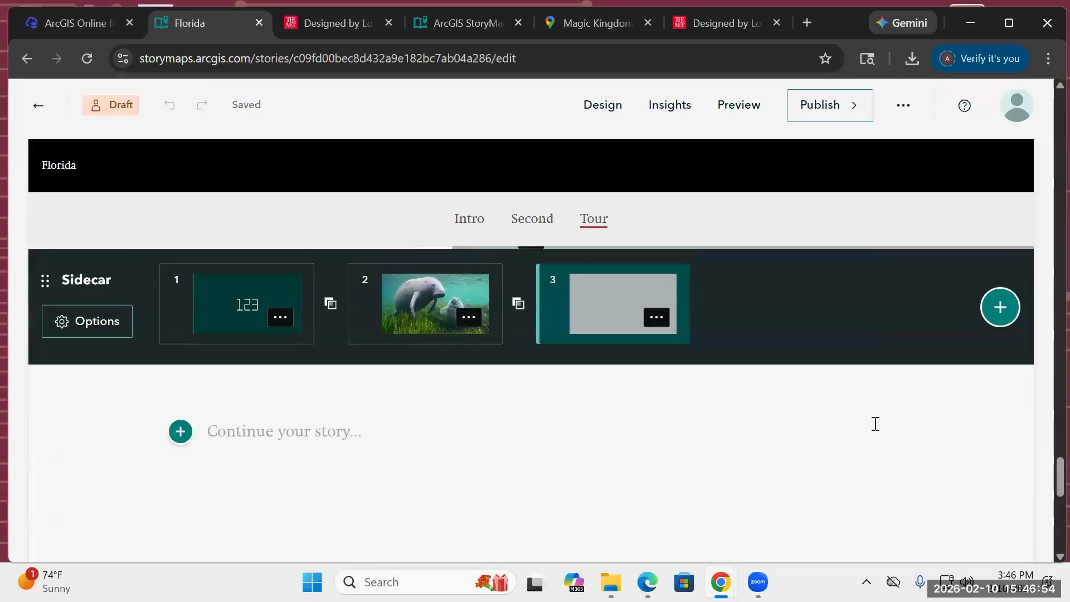
click(177, 436)
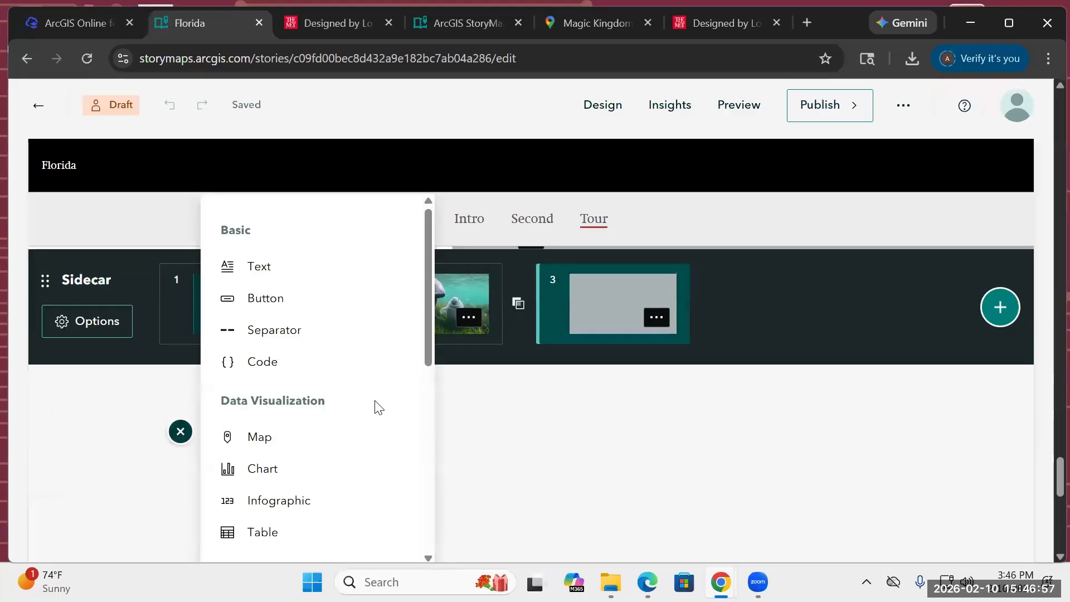
scroll(373, 408, down, 6)
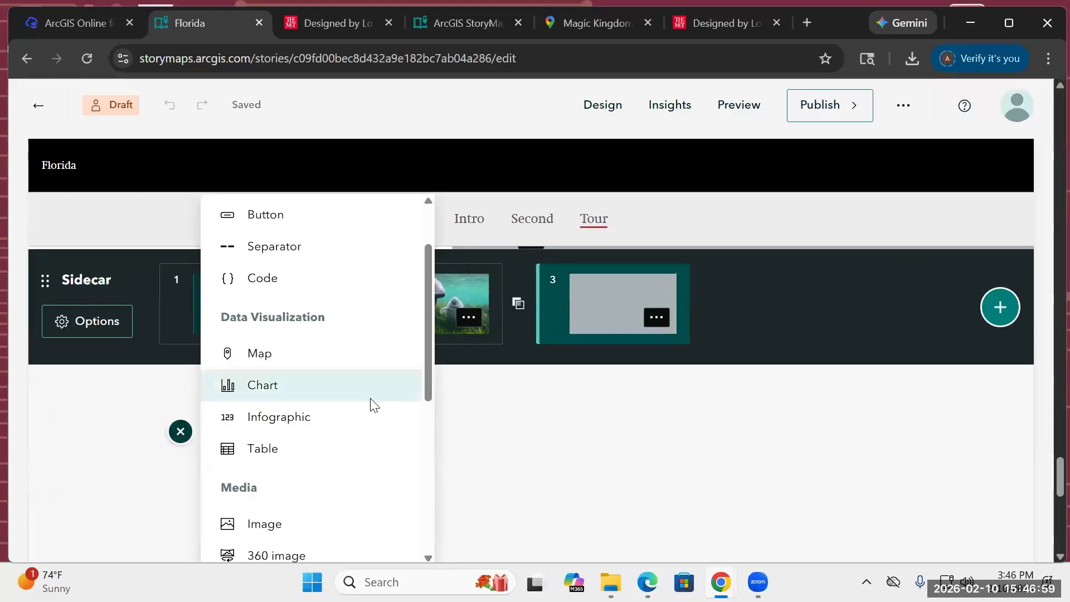
mouse_move(254, 406)
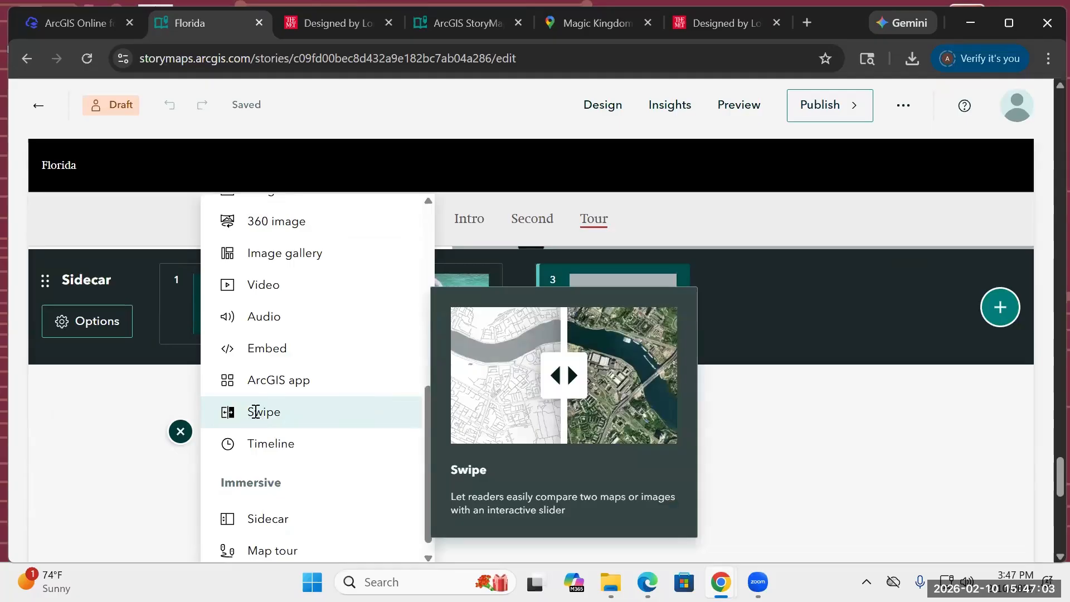
click(256, 415)
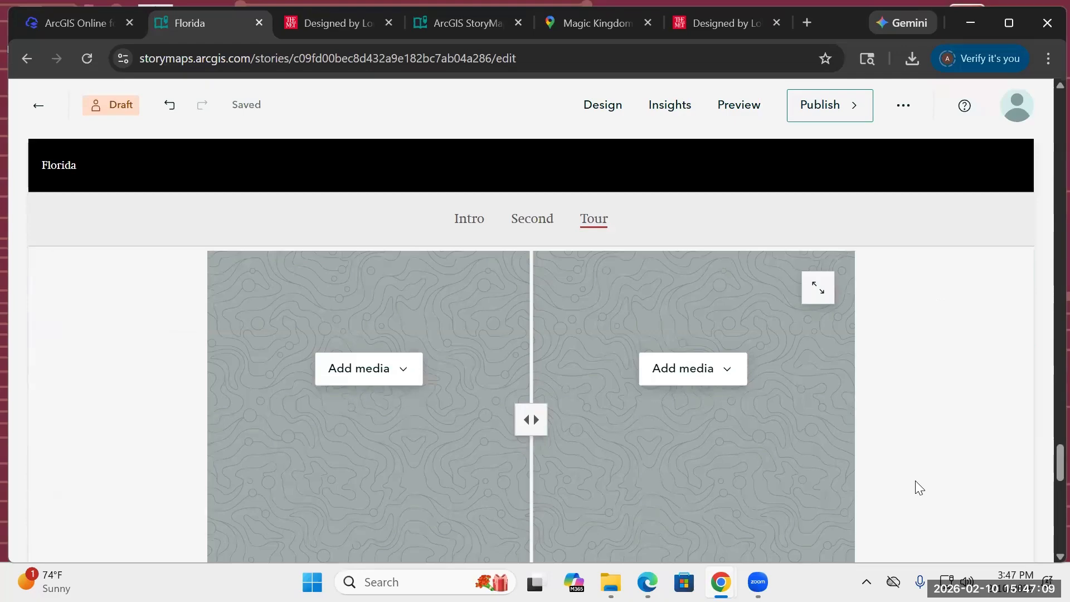
Step: Upload Campus2003.jpg as the left image of the swipe block
click(390, 377)
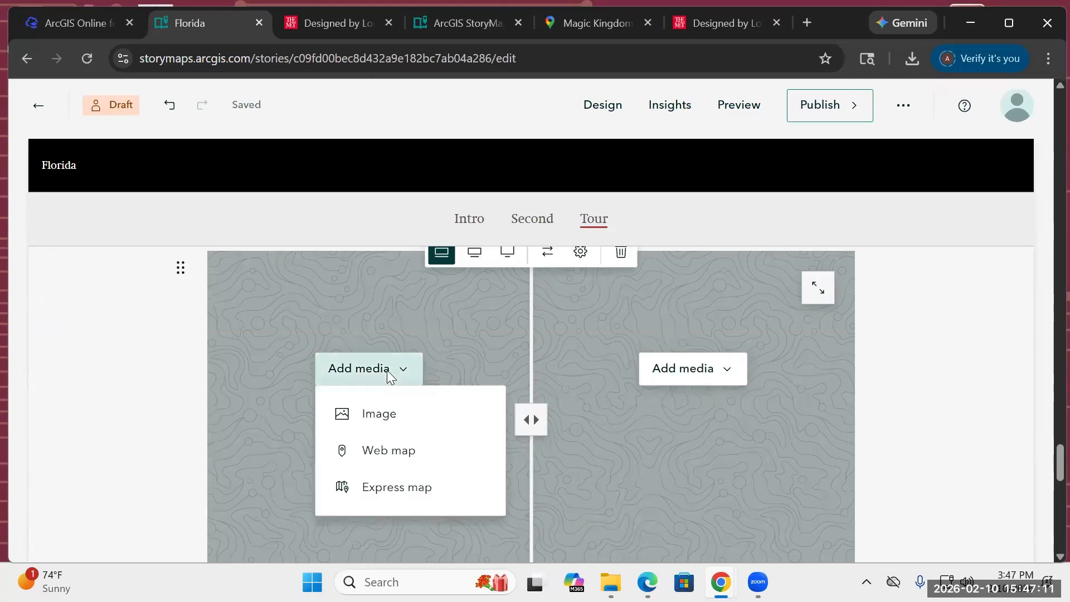
click(388, 418)
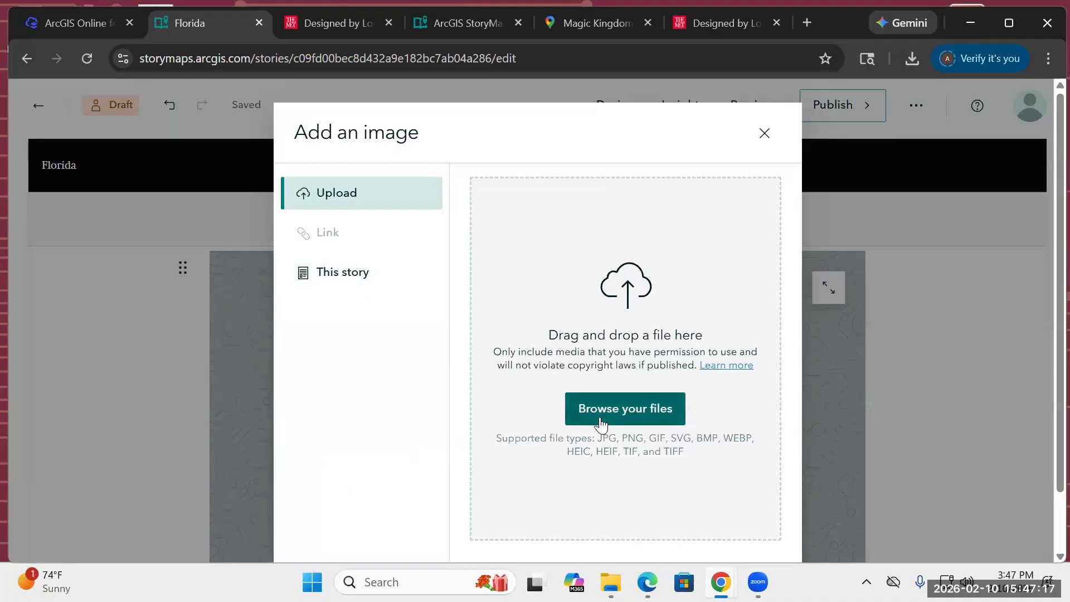
click(572, 424)
double_click(201, 159)
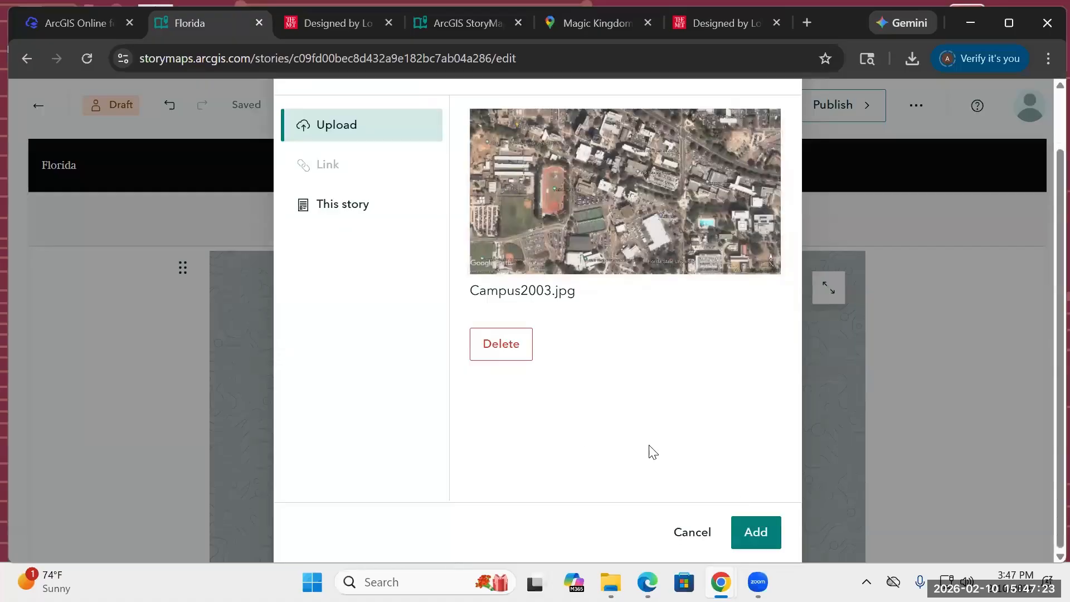
click(774, 538)
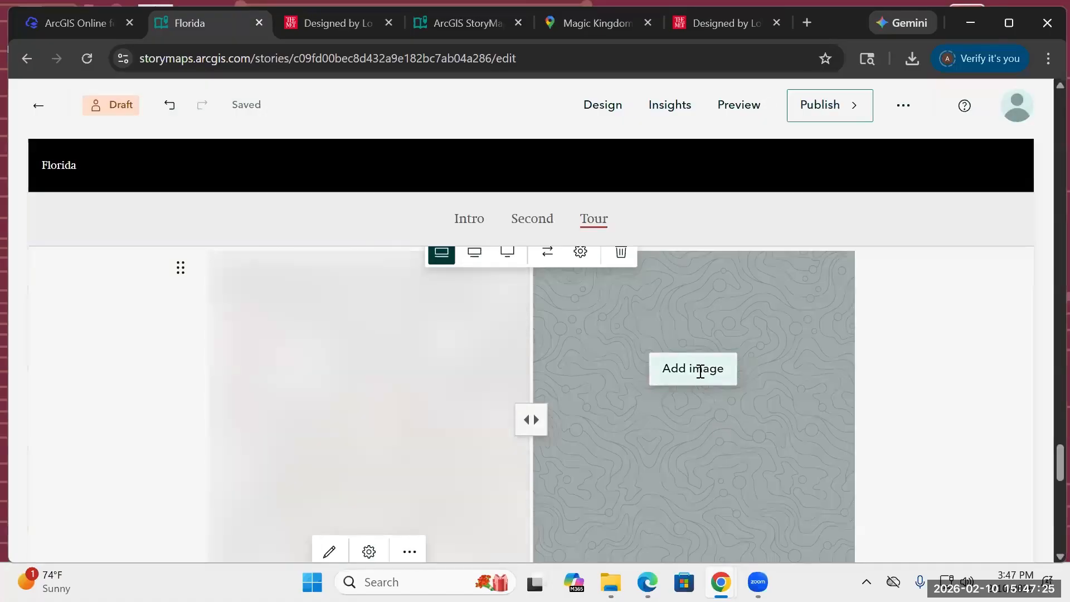
Step: Upload the Campus2023 image file as the right side of the campus swipe
click(700, 371)
click(615, 411)
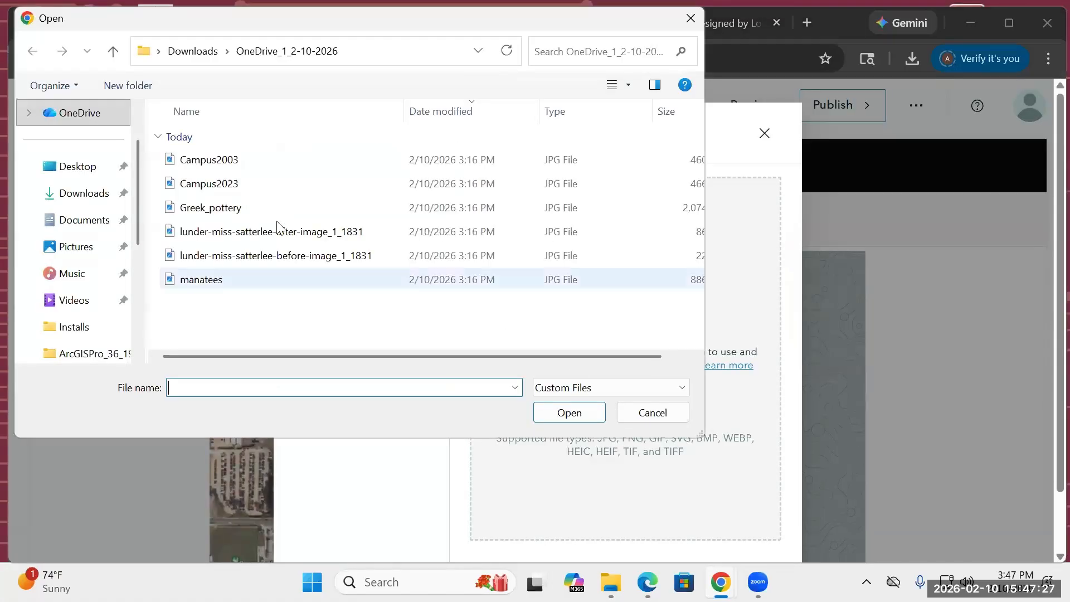
double_click(223, 185)
click(734, 525)
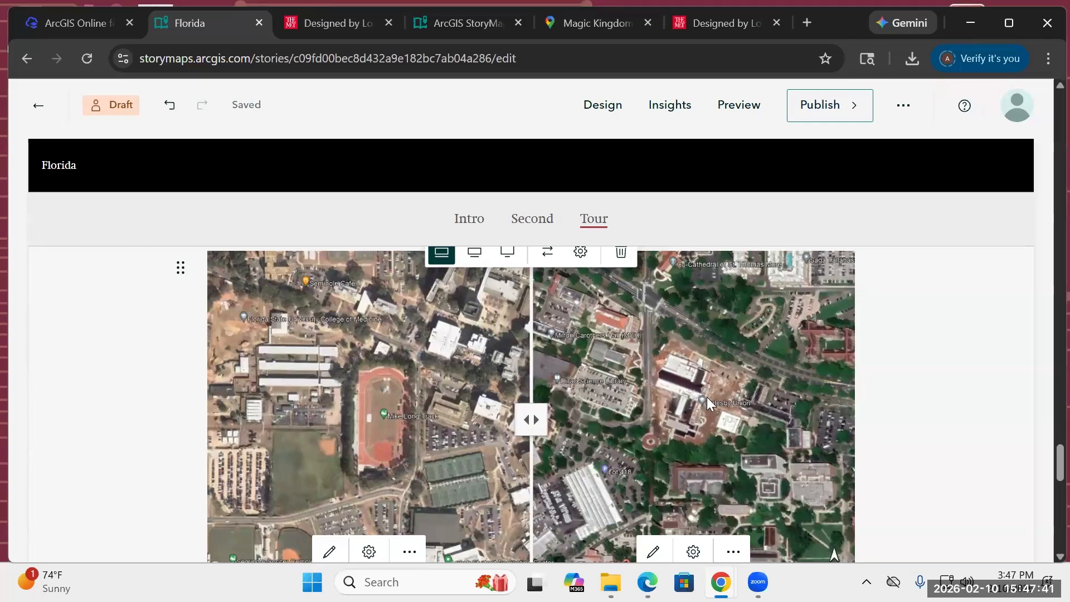
Step: Compare the 2003 and 2023 campus images by moving the swipe slider across them in both directions
drag(529, 418, 251, 440)
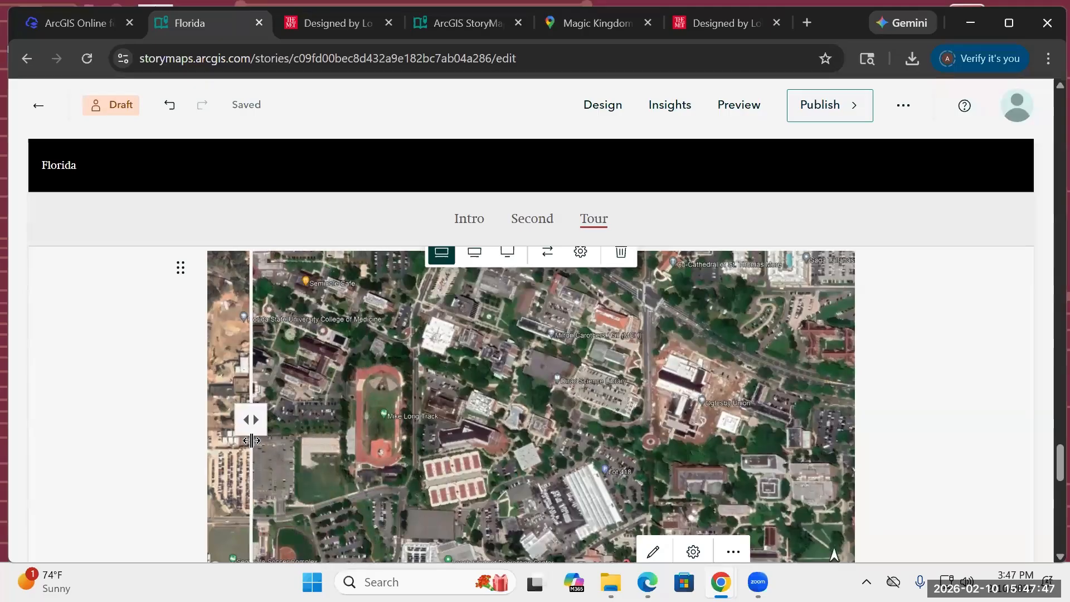
drag(251, 440, 807, 377)
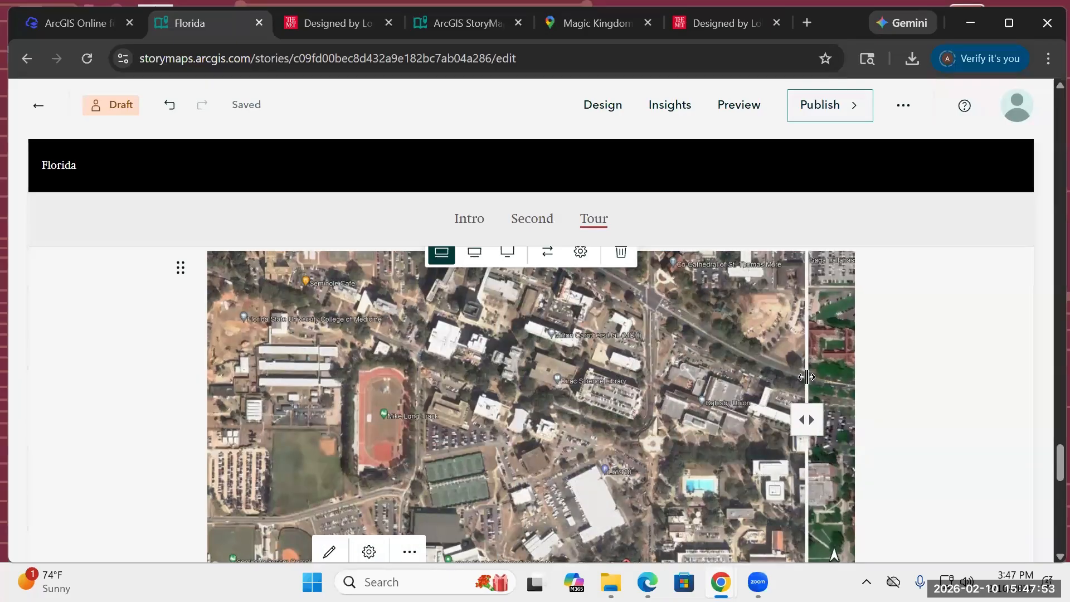
drag(806, 377, 779, 319)
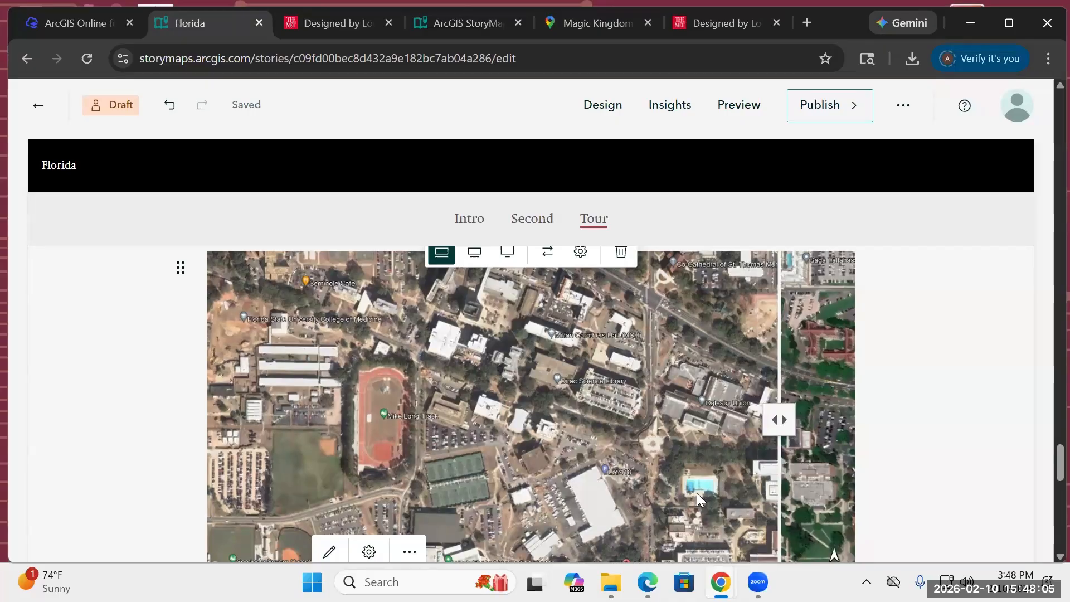
drag(776, 419, 495, 429)
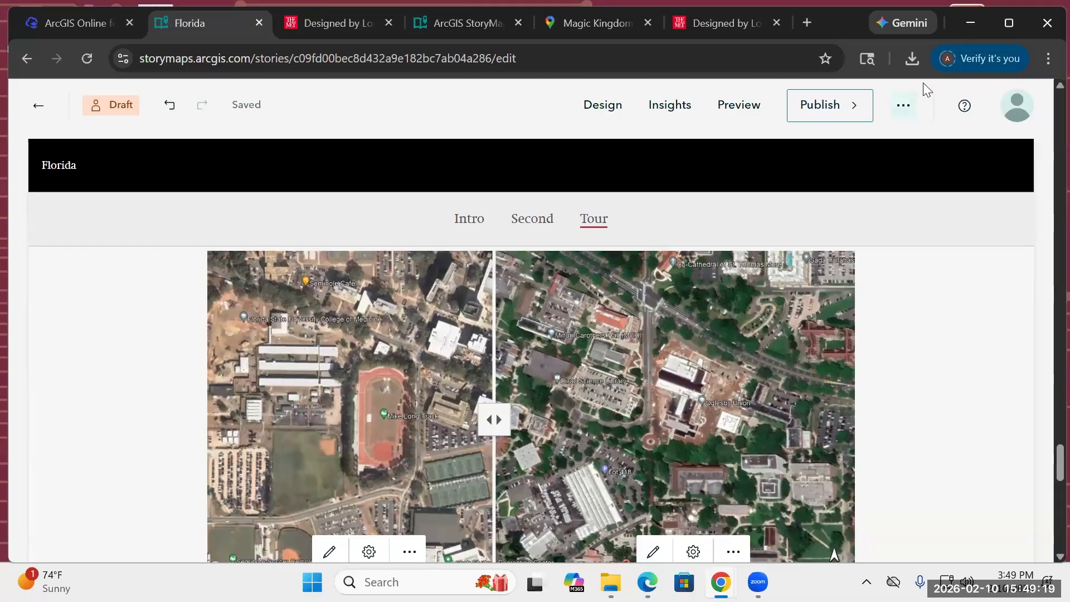
Step: Insert a second Swipe block below the campus image comparison
scroll(894, 388, down, 5)
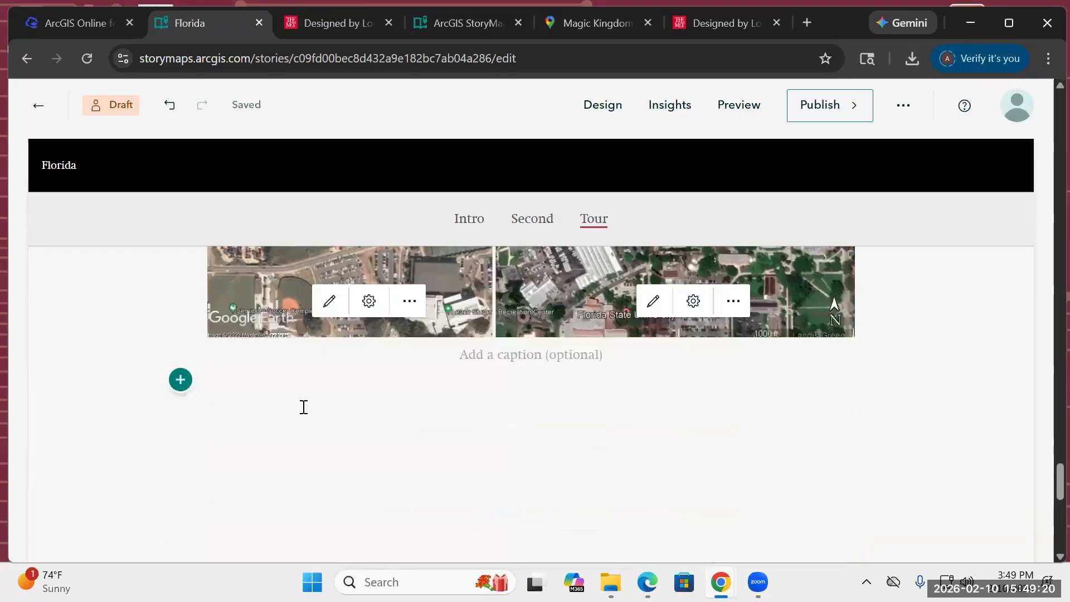
click(180, 380)
scroll(282, 520, down, 7)
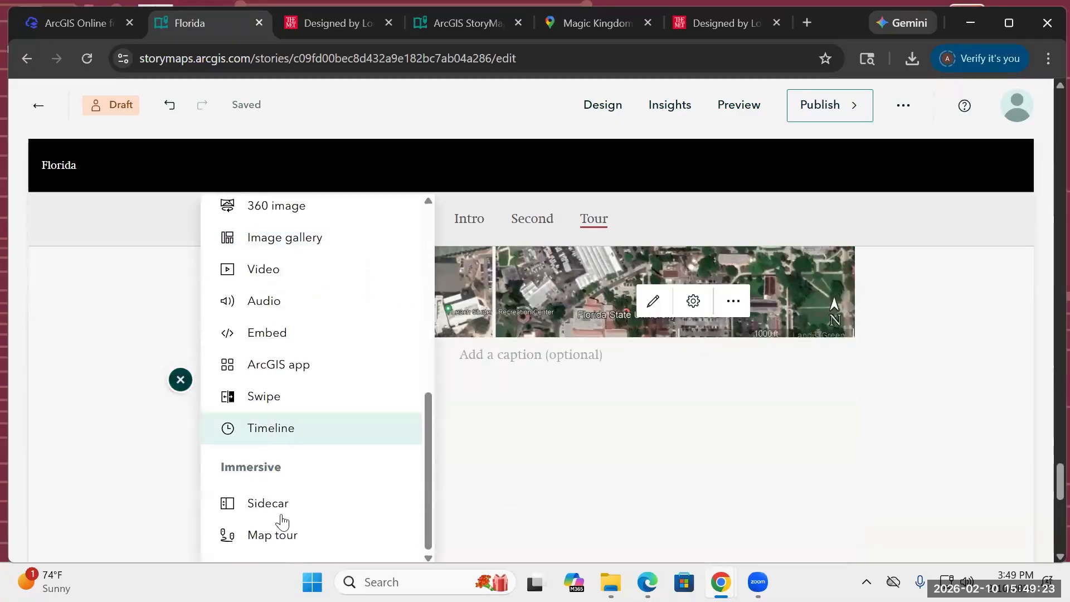
click(282, 396)
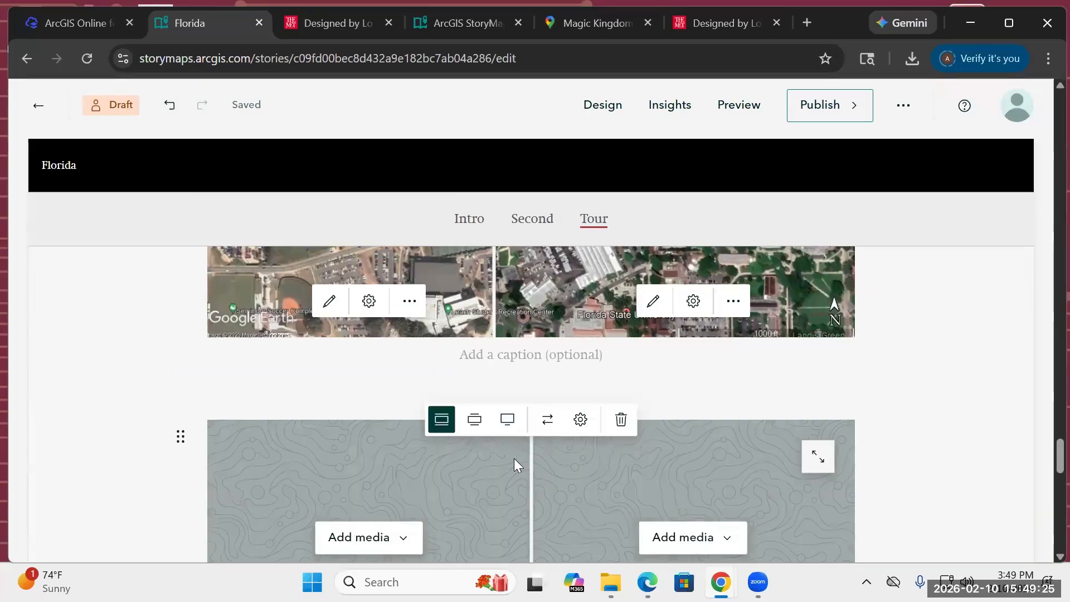
Step: Upload lunder-miss-satterlee-before-image_1_1831.jpg as the left image of the second swipe
click(342, 381)
click(371, 427)
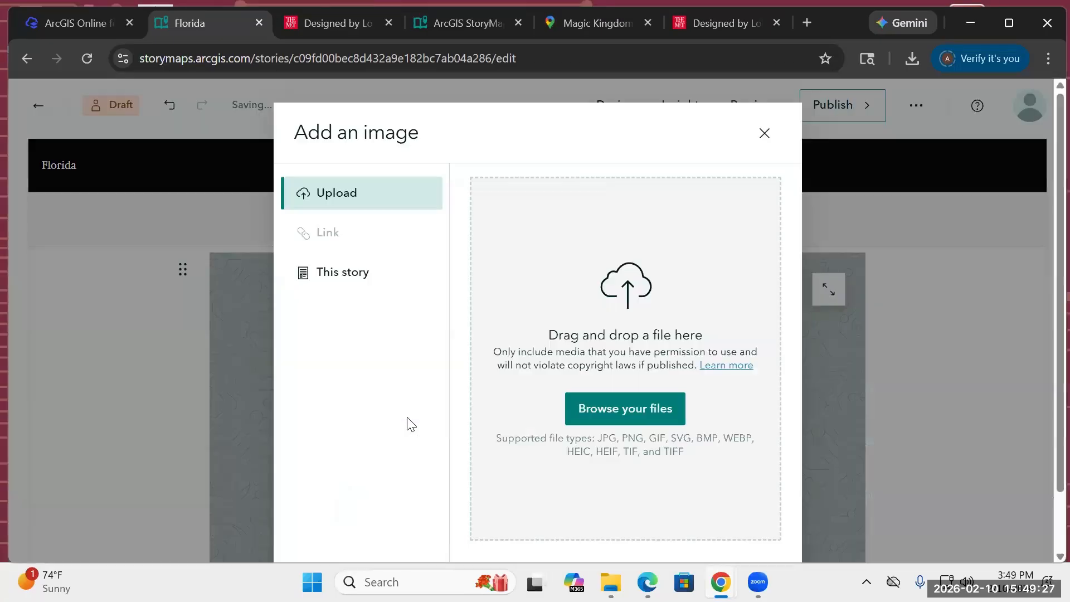
click(597, 412)
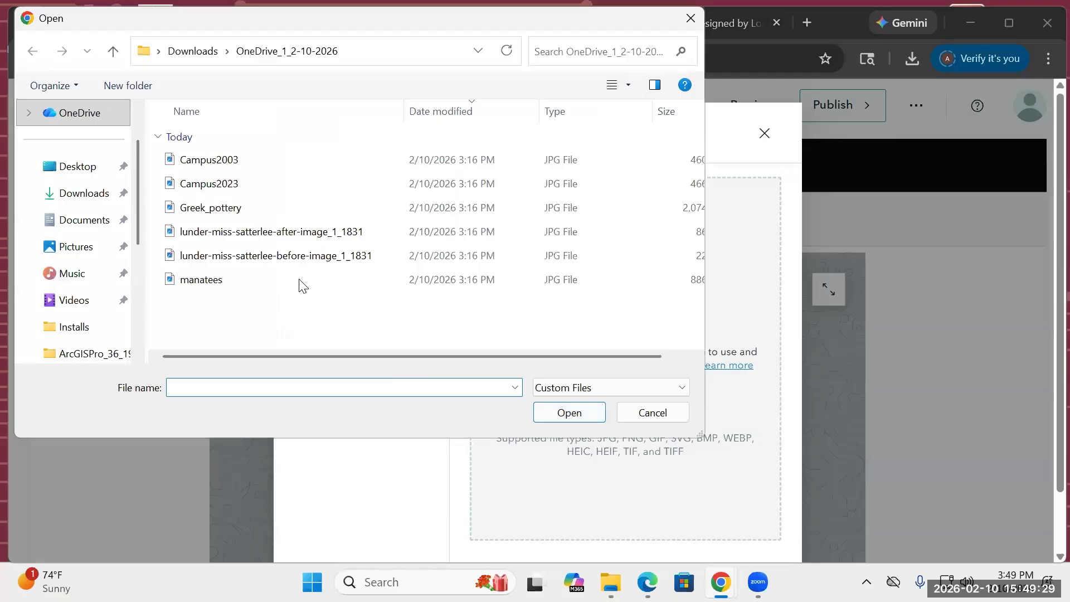
double_click(210, 257)
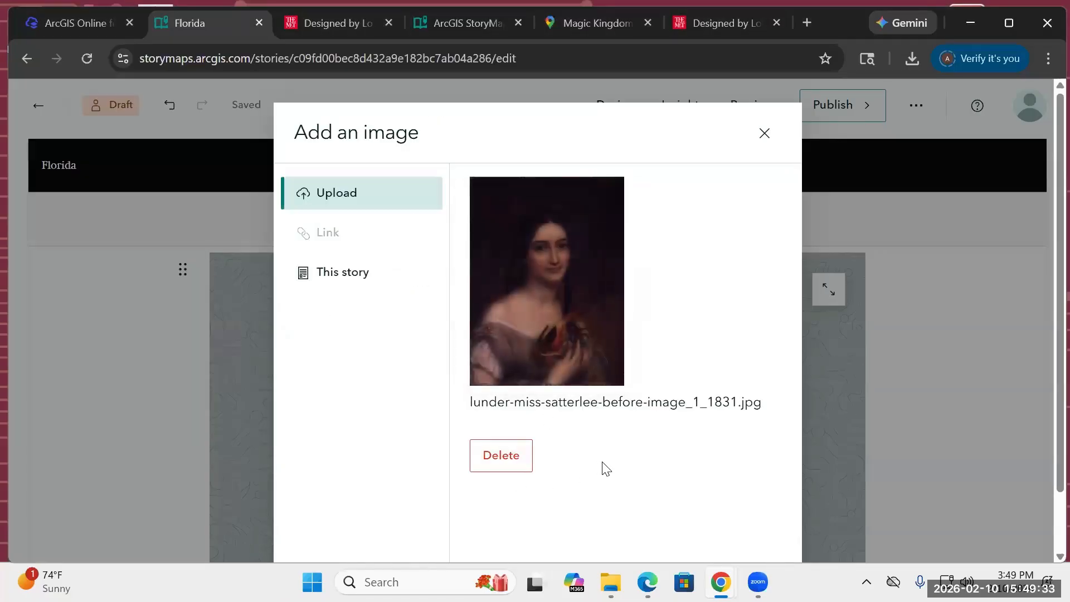
scroll(602, 468, down, 2)
click(753, 530)
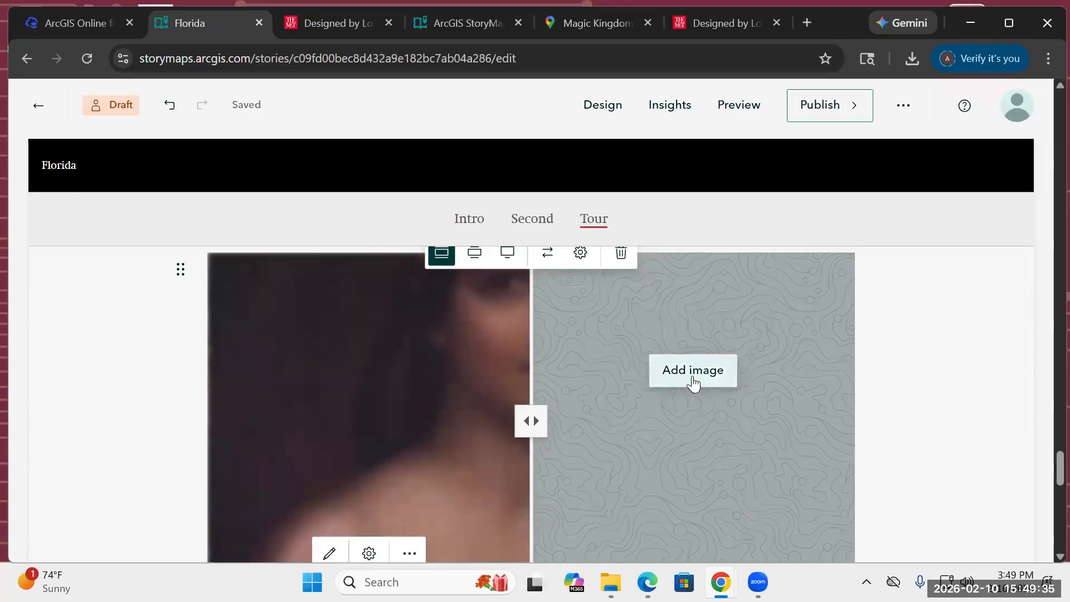
Step: Upload lunder-miss-satterlee-after-image_1_1831.jpg as the right image of the second swipe
click(692, 375)
click(648, 408)
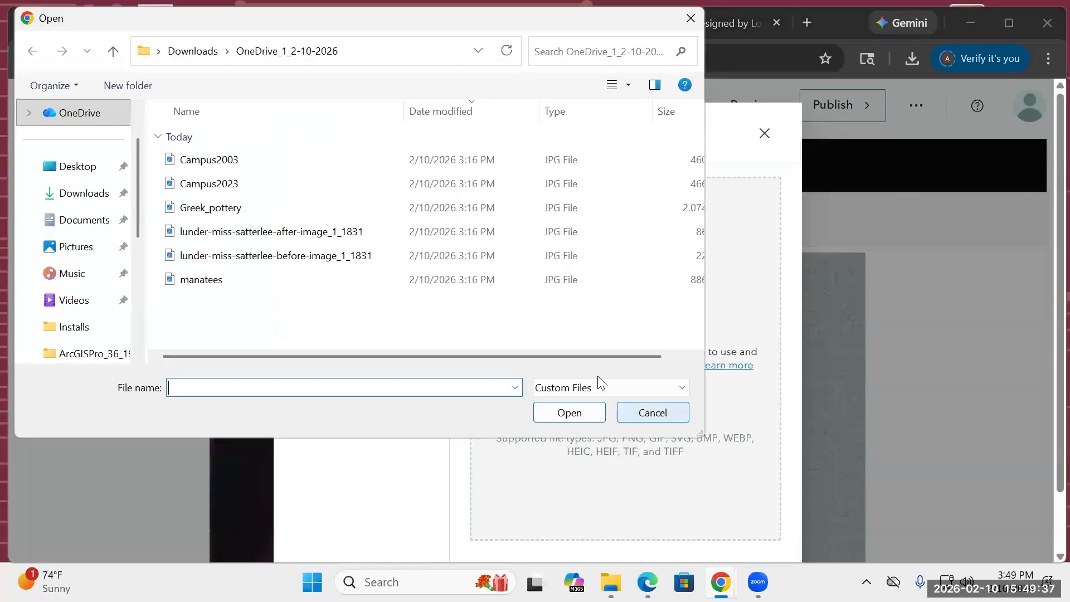
double_click(306, 239)
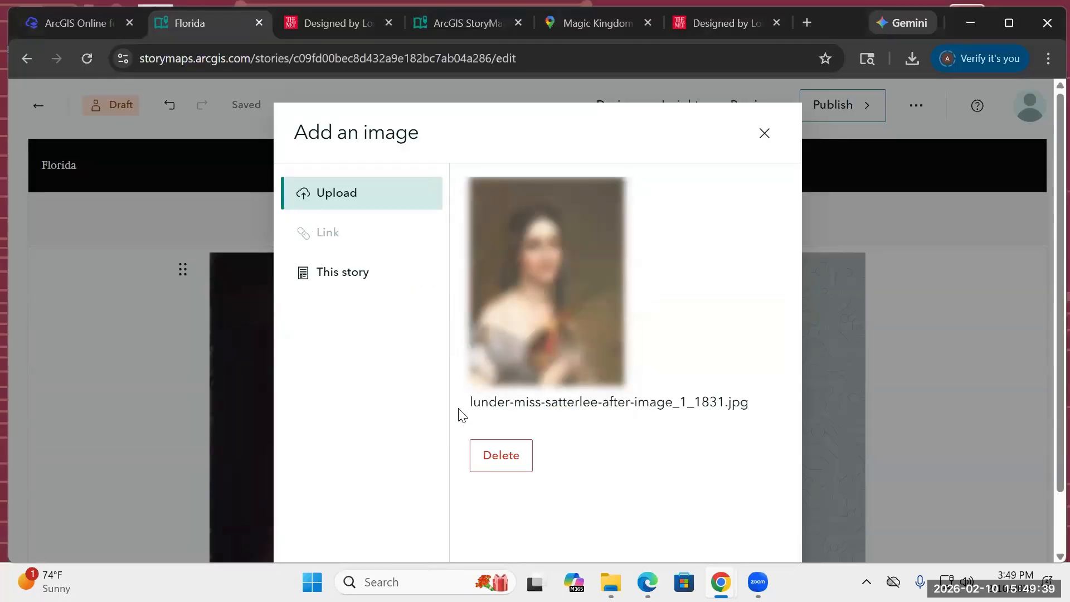
scroll(669, 496, down, 2)
click(767, 533)
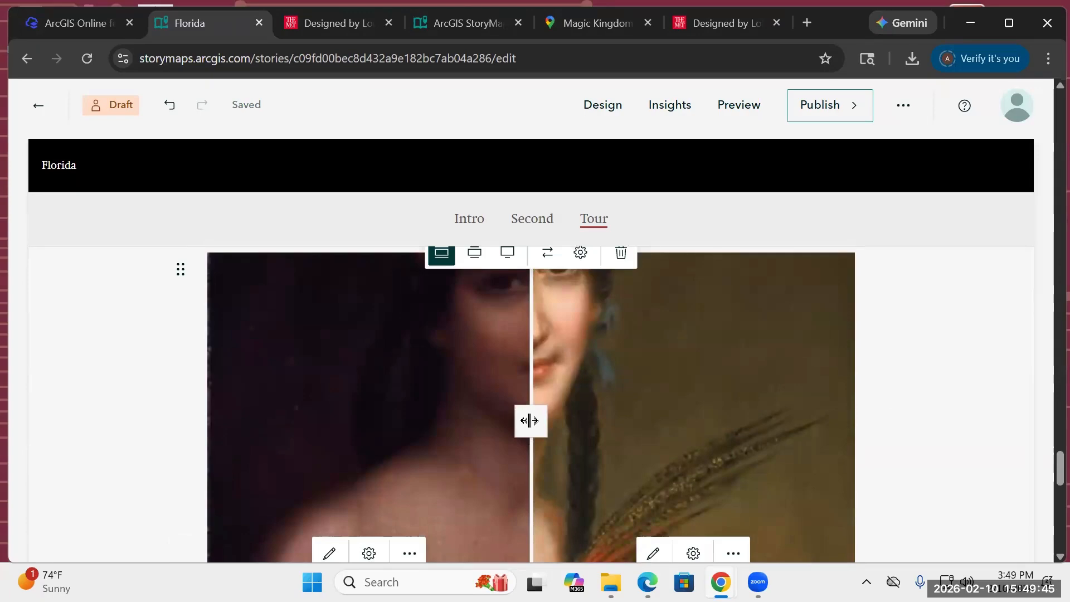
Step: Compare the before and after portraits by moving the second swipe's slider to the left, and look over the block
drag(529, 421, 407, 397)
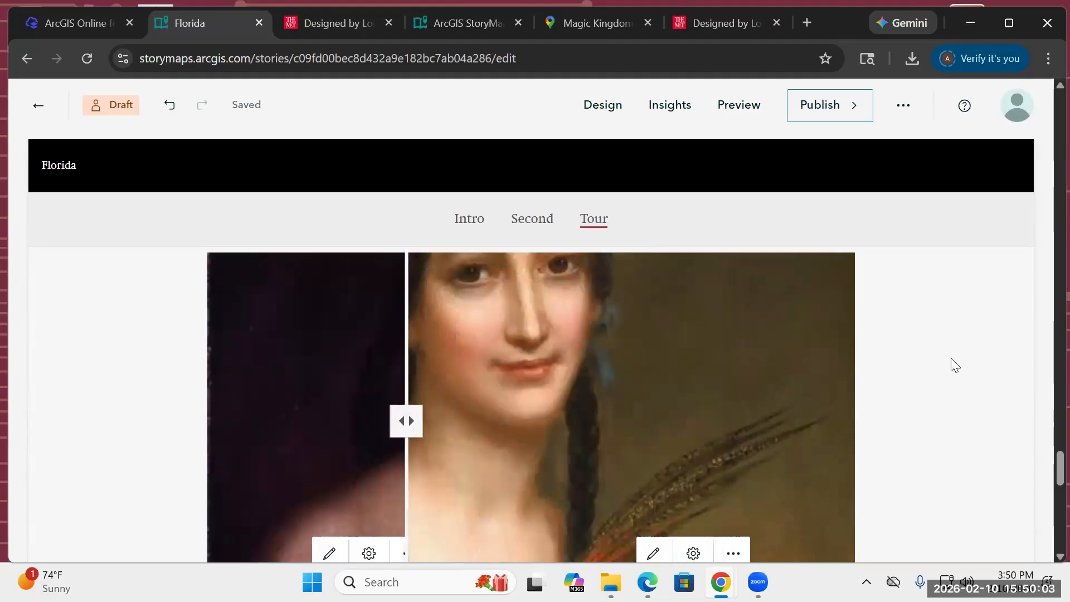
scroll(951, 366, down, 3)
scroll(953, 366, up, 2)
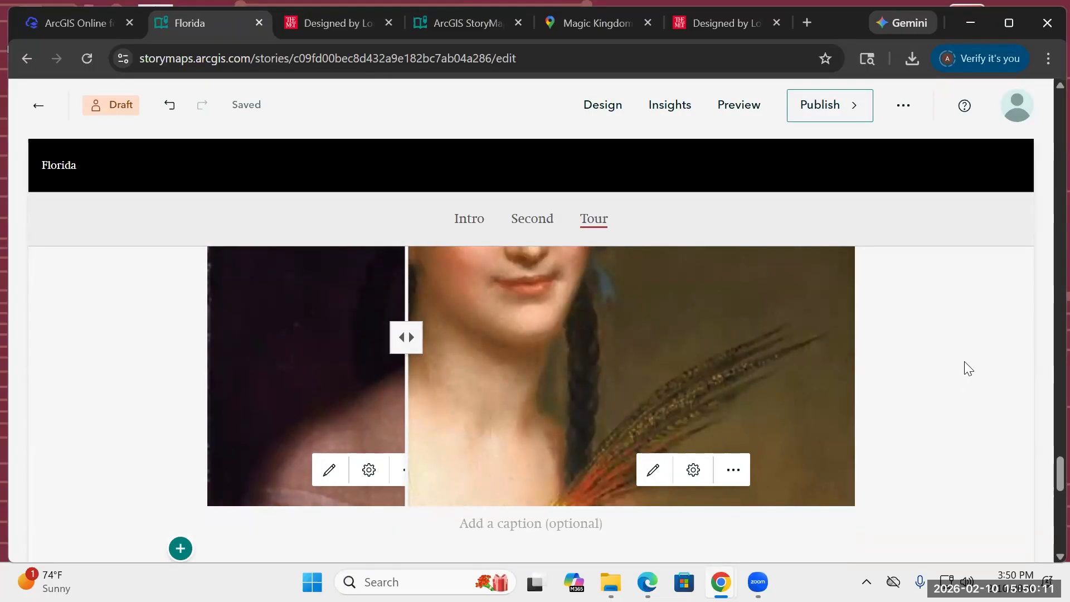
Step: Insert an audio block below the second swipe and upload mixkit-trumpet-fanfare-2293.wav into it
scroll(942, 358, down, 3)
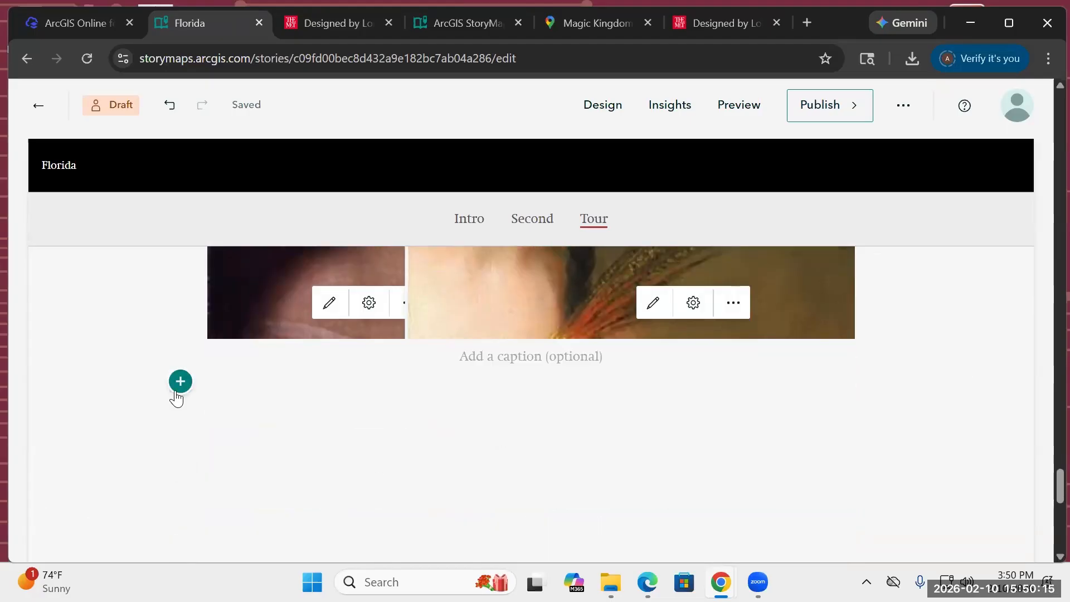
click(178, 387)
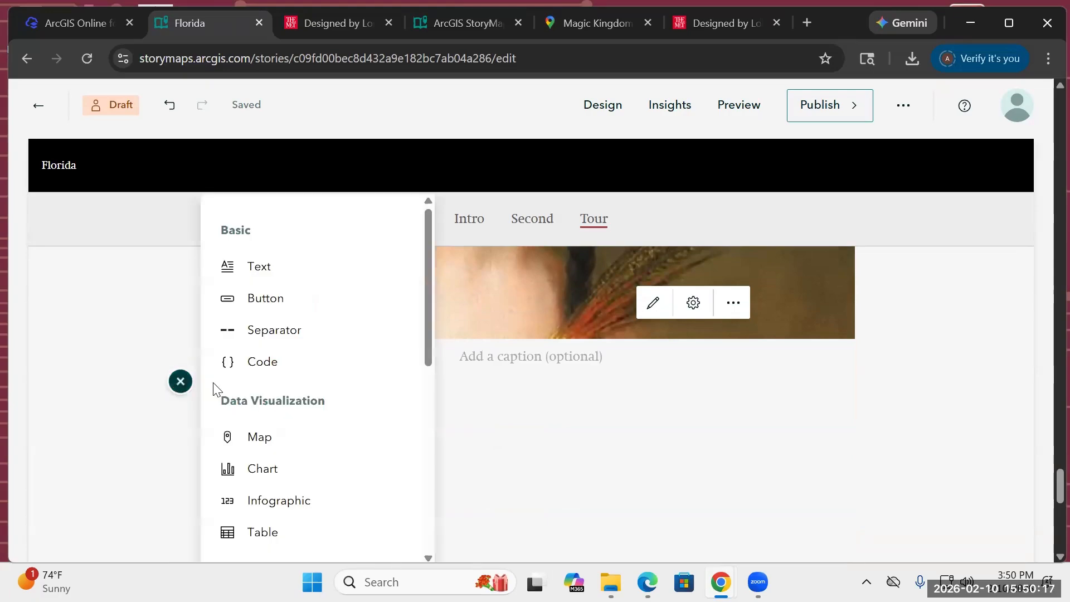
scroll(371, 405, down, 3)
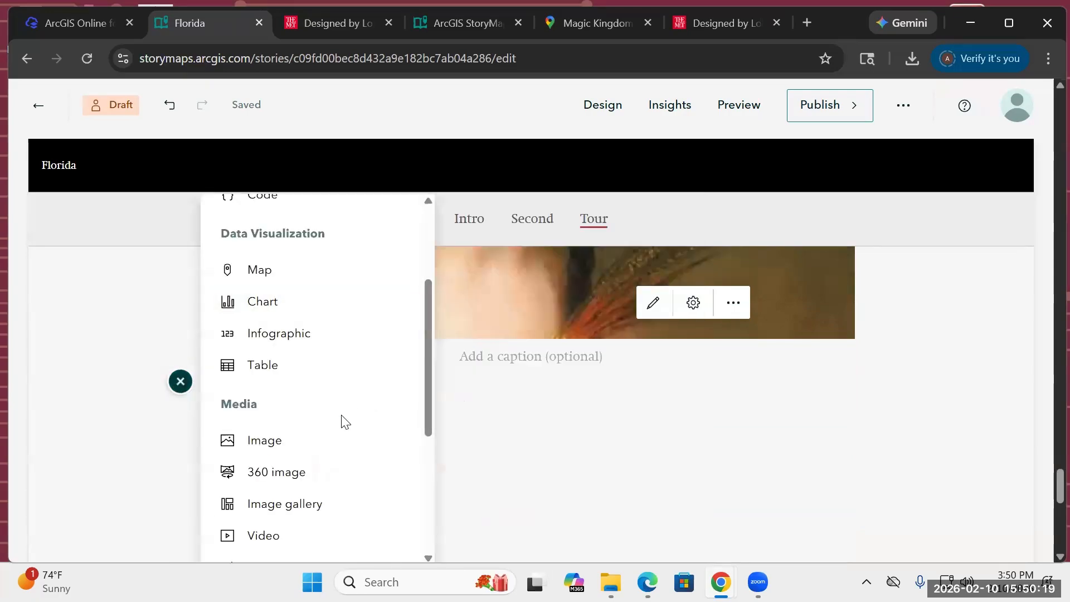
scroll(343, 424, down, 2)
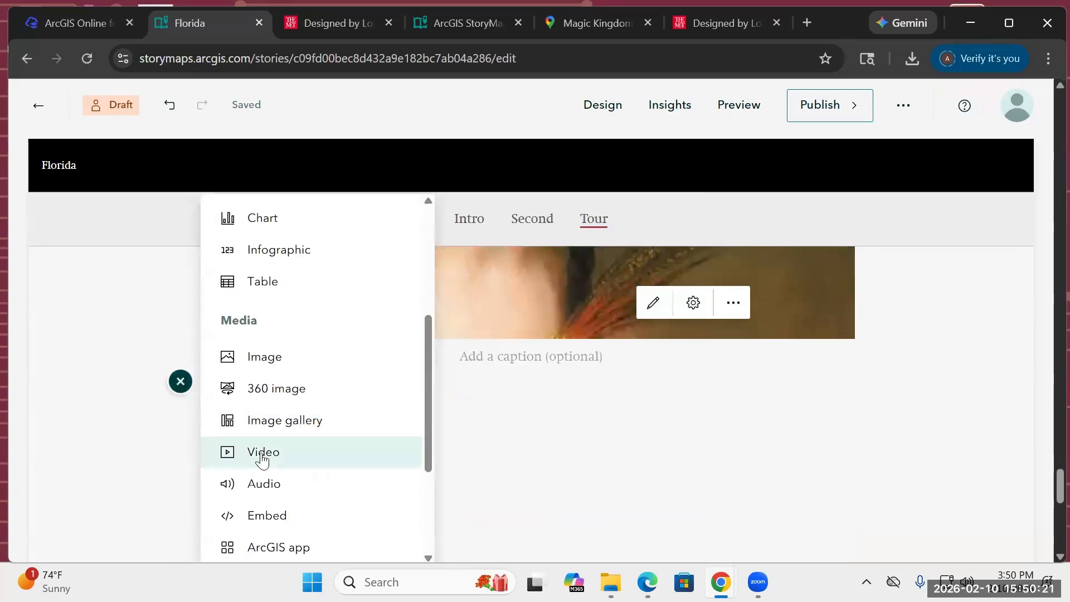
mouse_move(261, 459)
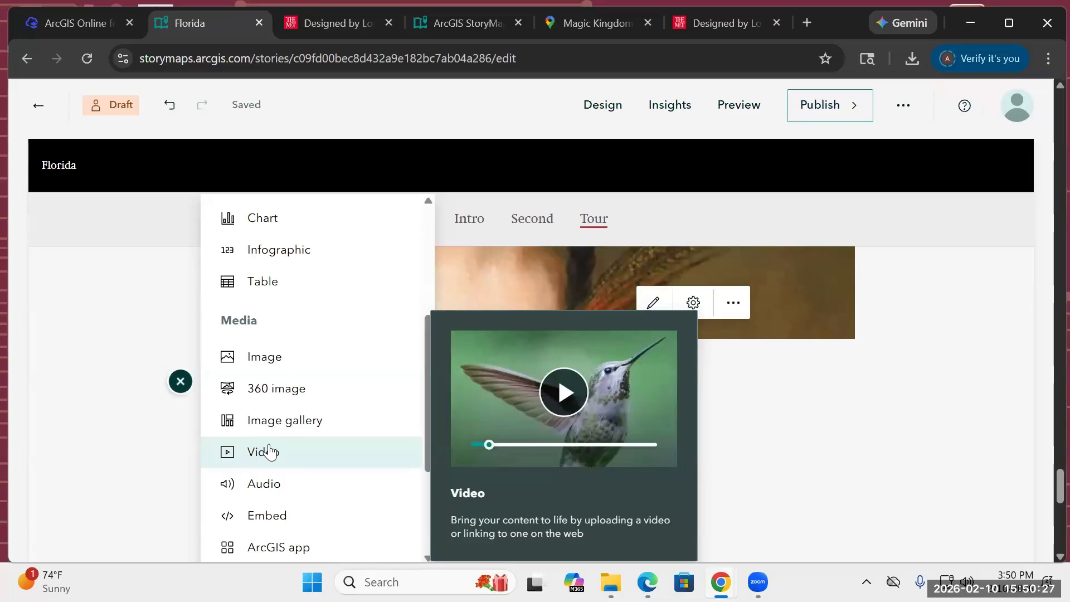
click(258, 494)
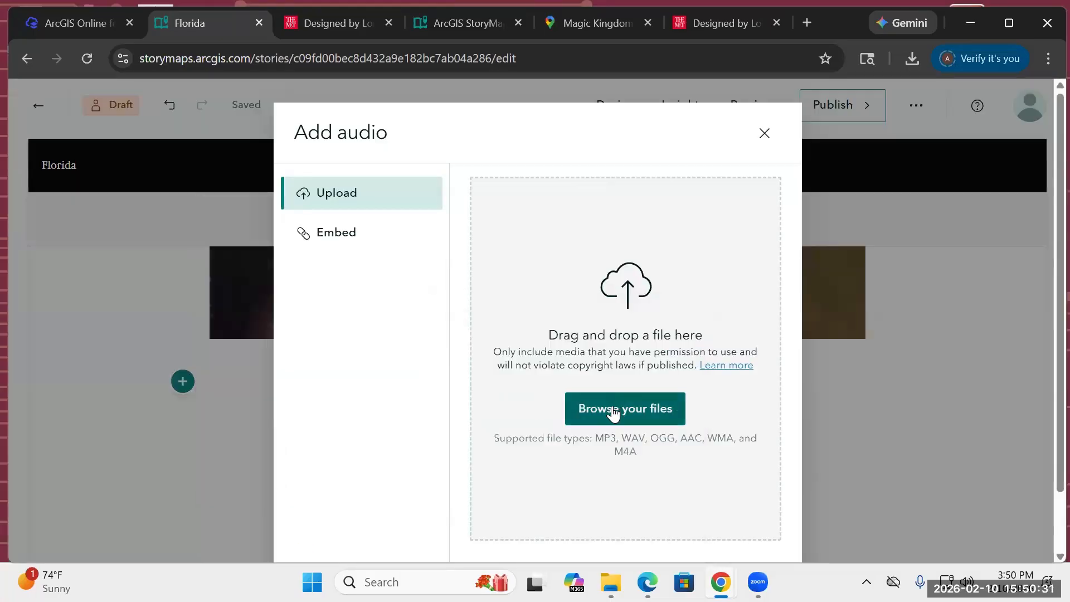
click(614, 412)
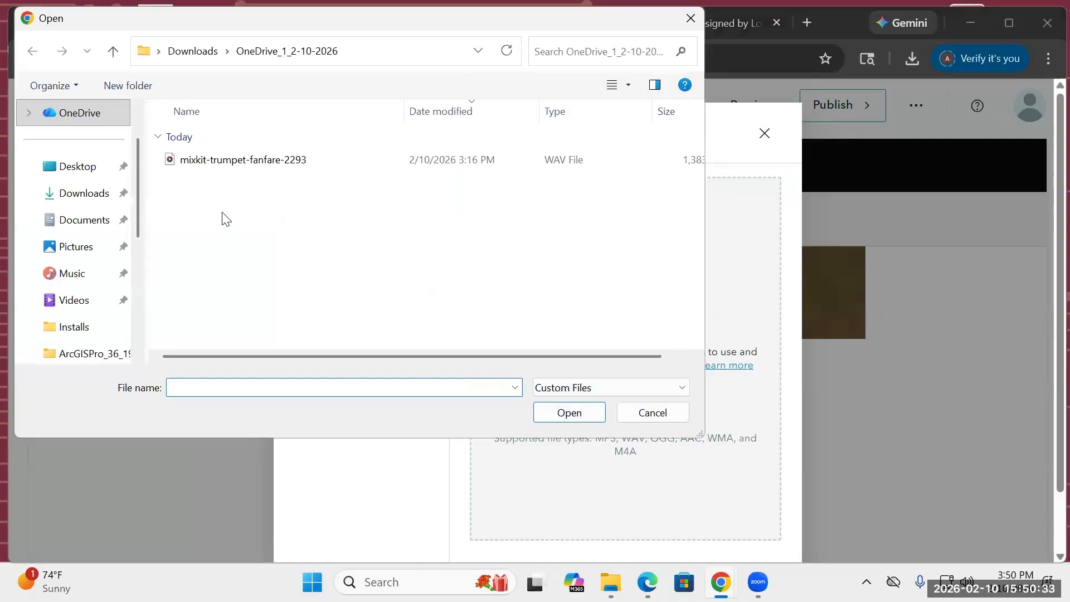
double_click(218, 160)
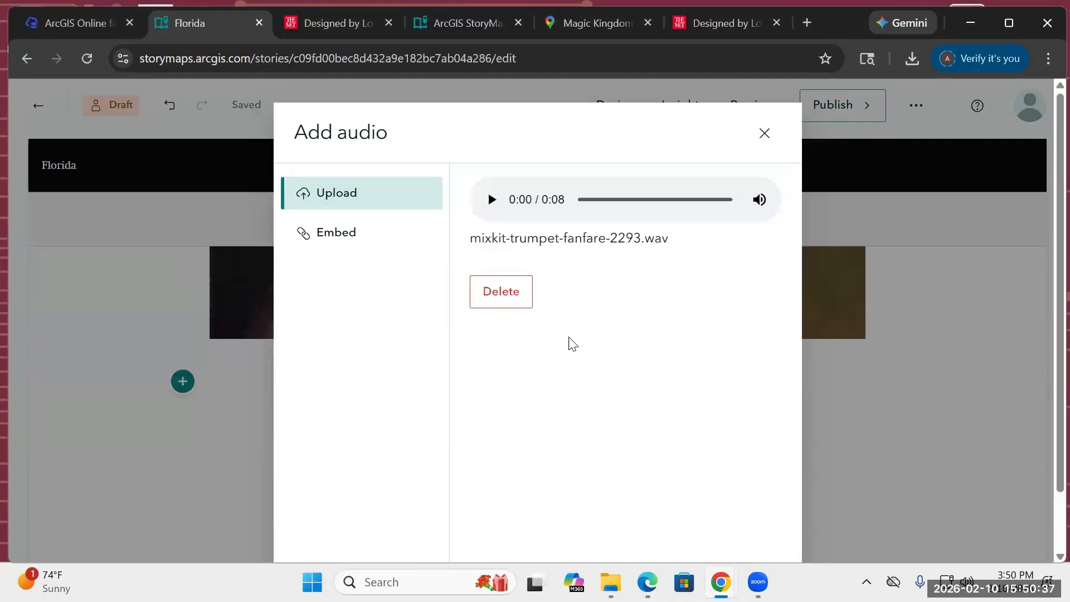
scroll(572, 340, down, 2)
click(756, 532)
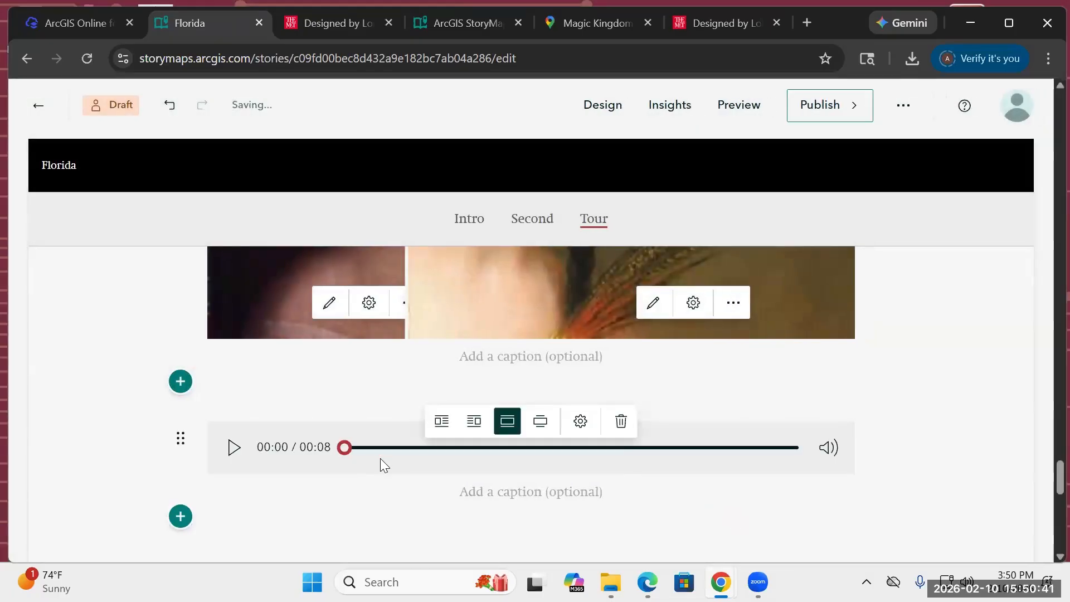
Step: Play the trumpet audio briefly, pause it, and save its playback options with Loop audio enabled
click(230, 448)
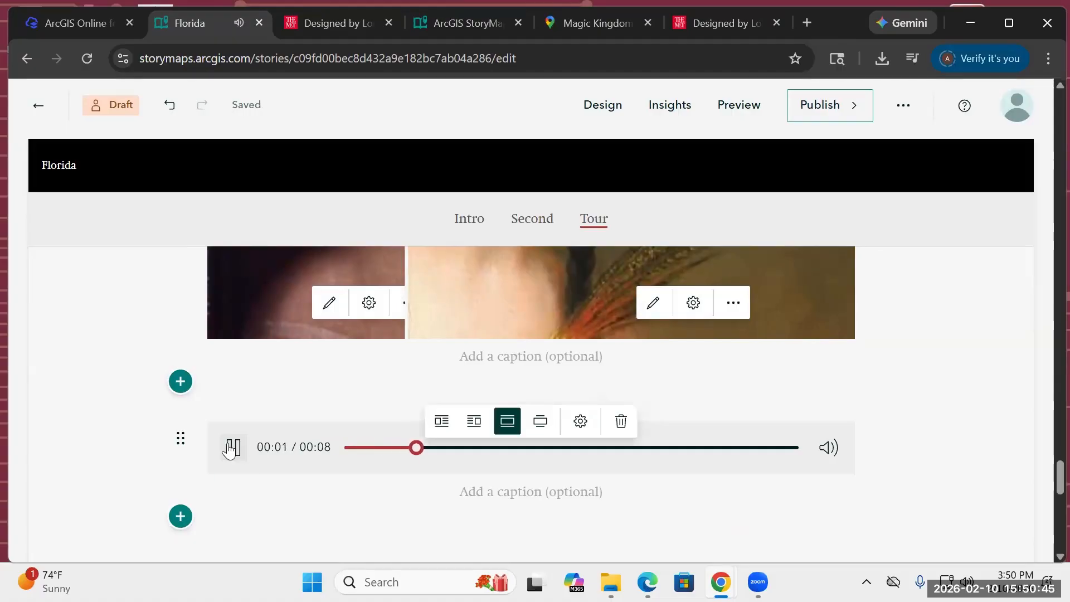
click(230, 447)
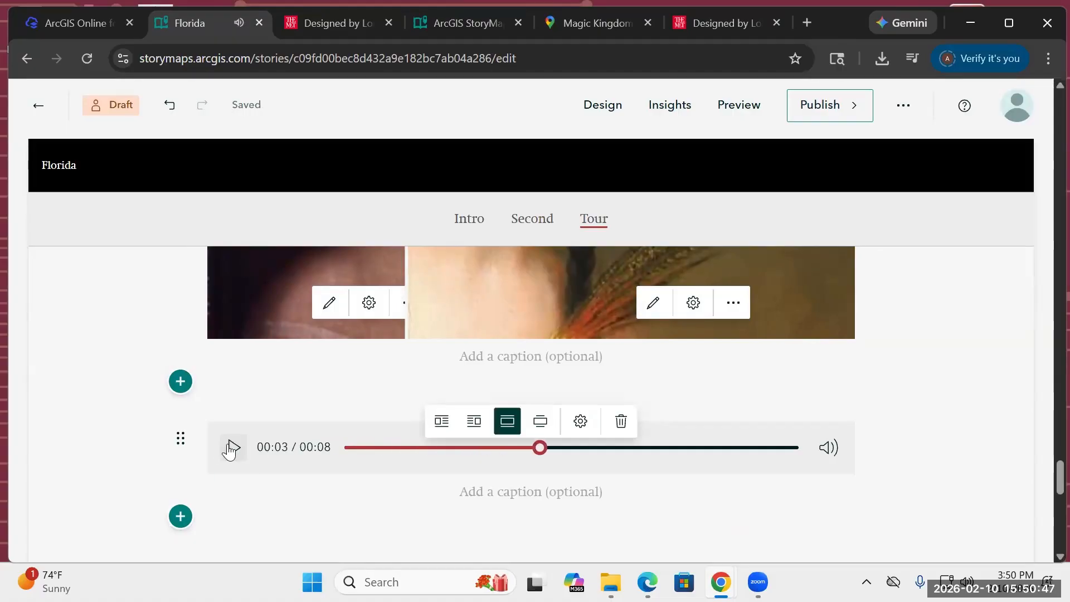
click(581, 422)
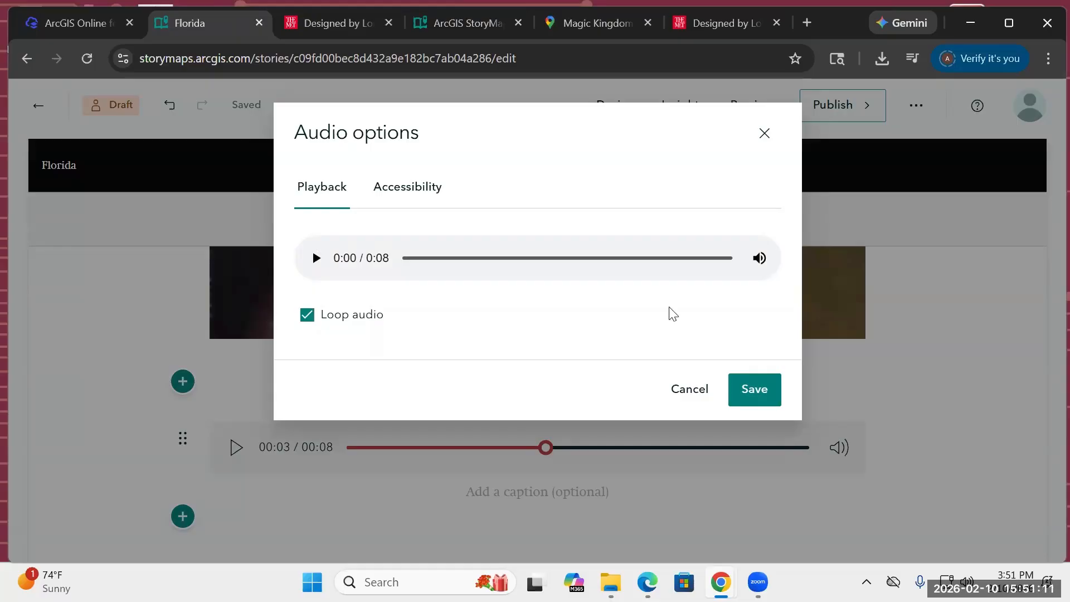
click(765, 397)
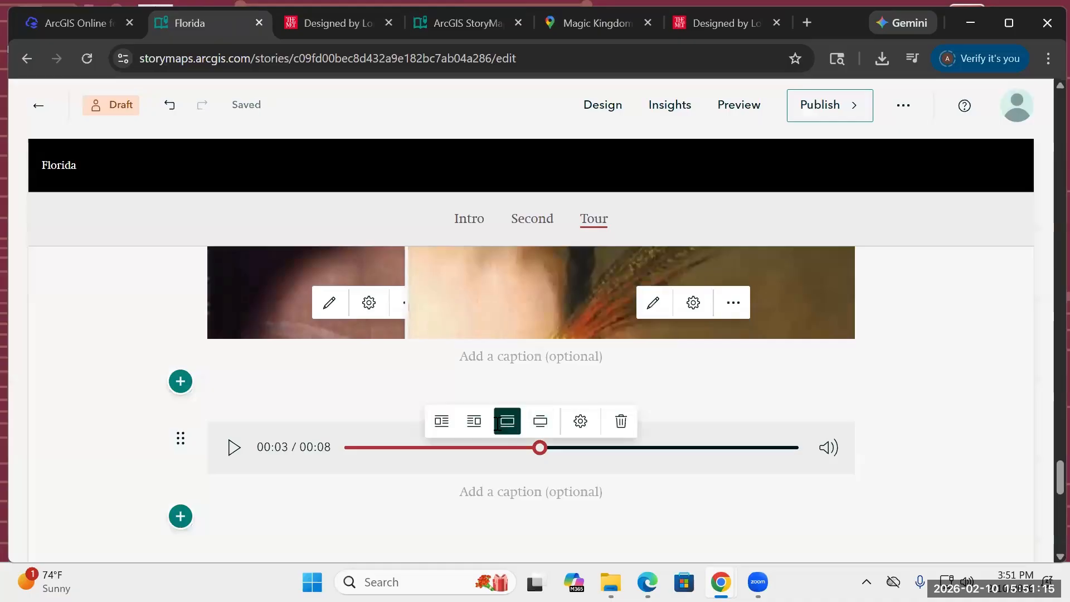
Step: Insert an image gallery below the audio block, starting with the uploaded Greek_pottery image
scroll(497, 423, down, 2)
click(179, 433)
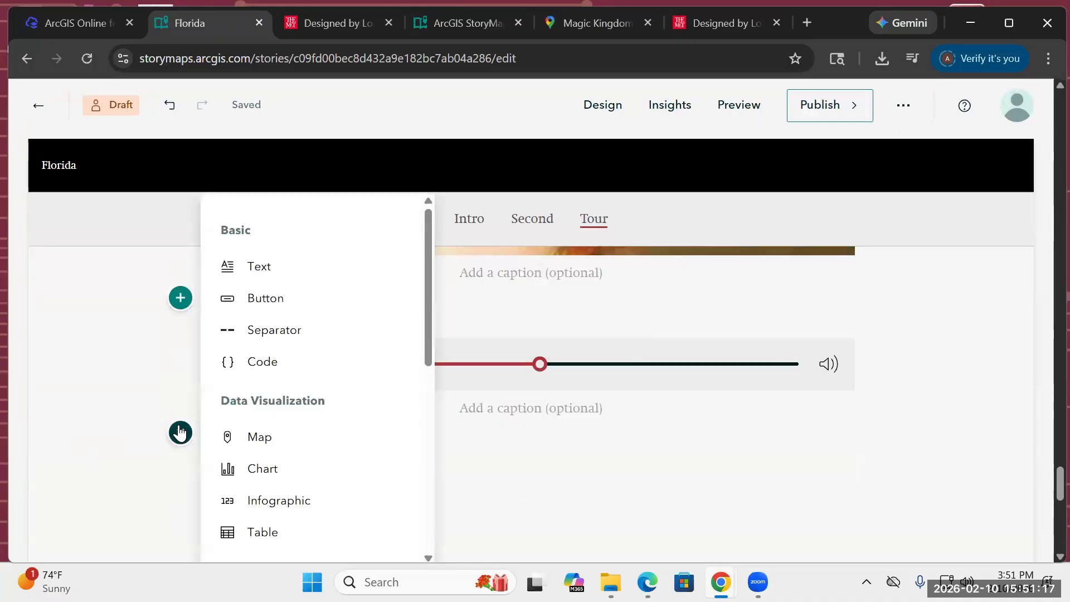
scroll(331, 395, down, 5)
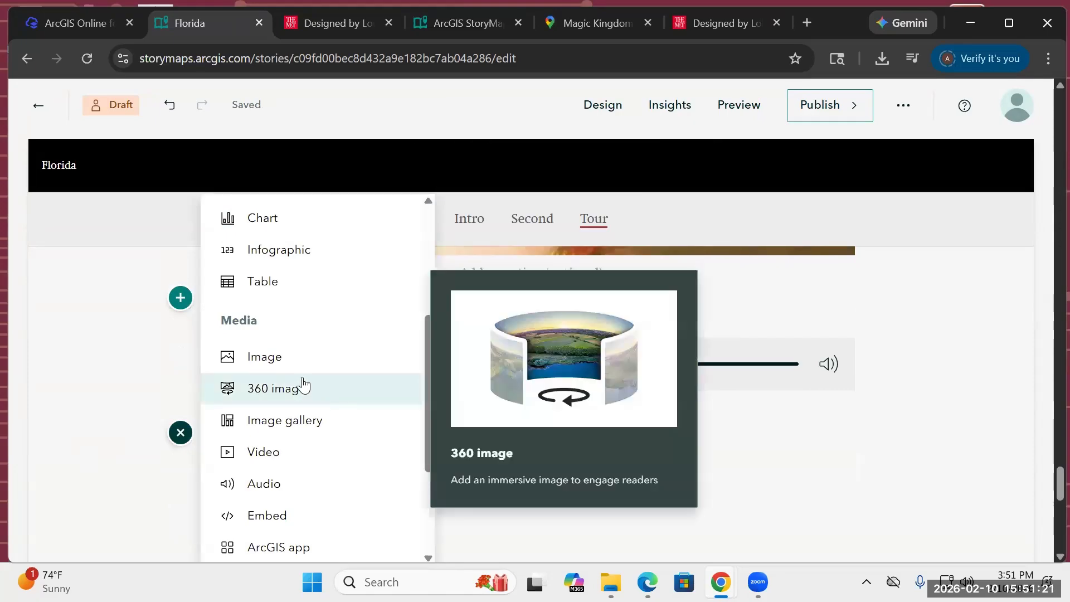
click(289, 433)
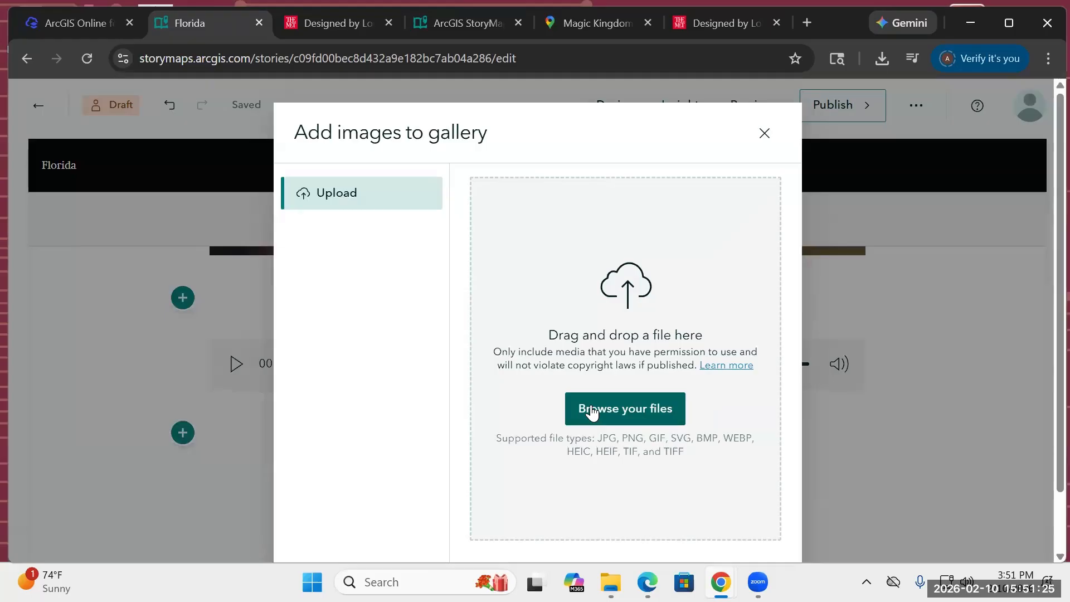
click(592, 412)
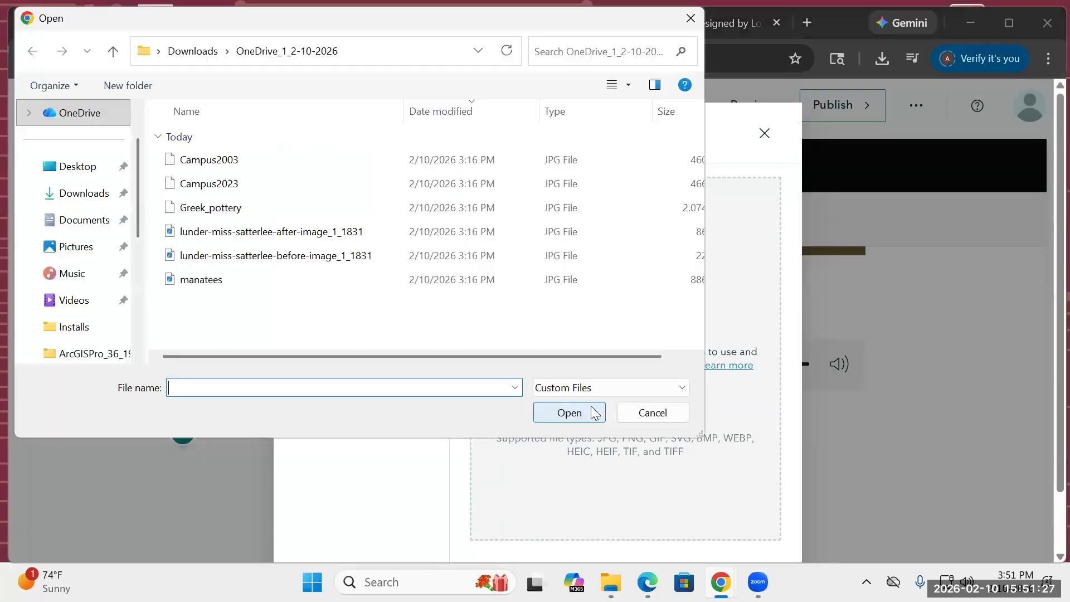
double_click(192, 211)
click(757, 531)
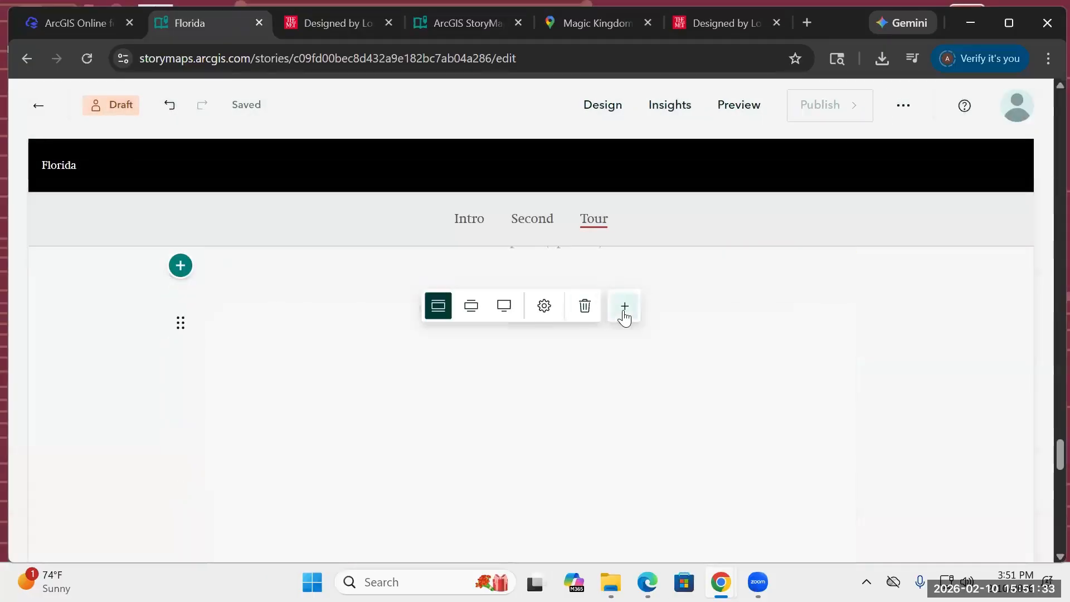
Step: Add the first campus aerial image already used in this story to the gallery
click(624, 315)
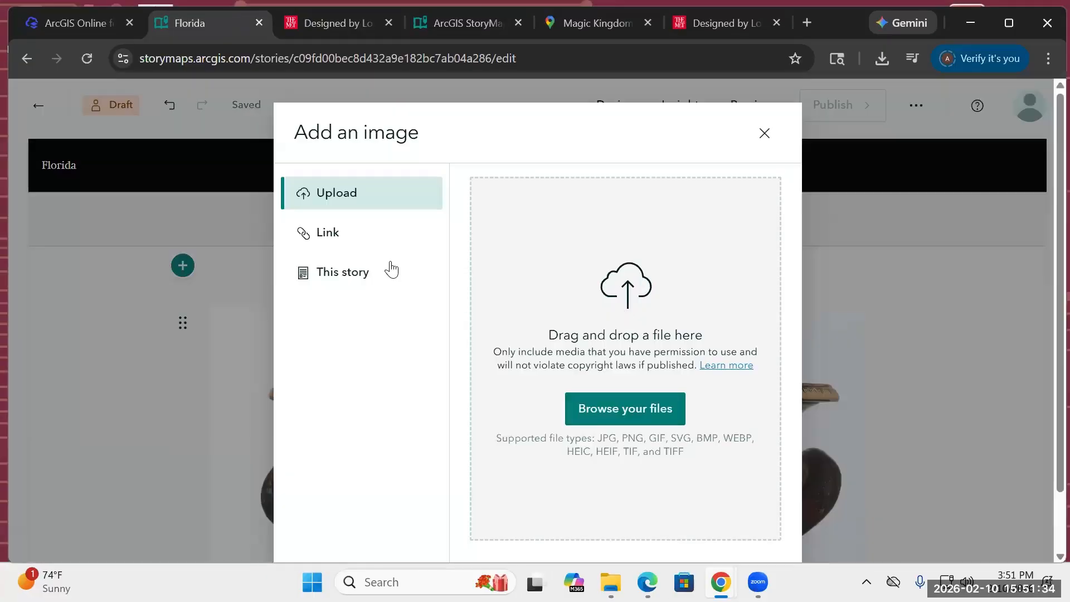
click(344, 270)
click(537, 248)
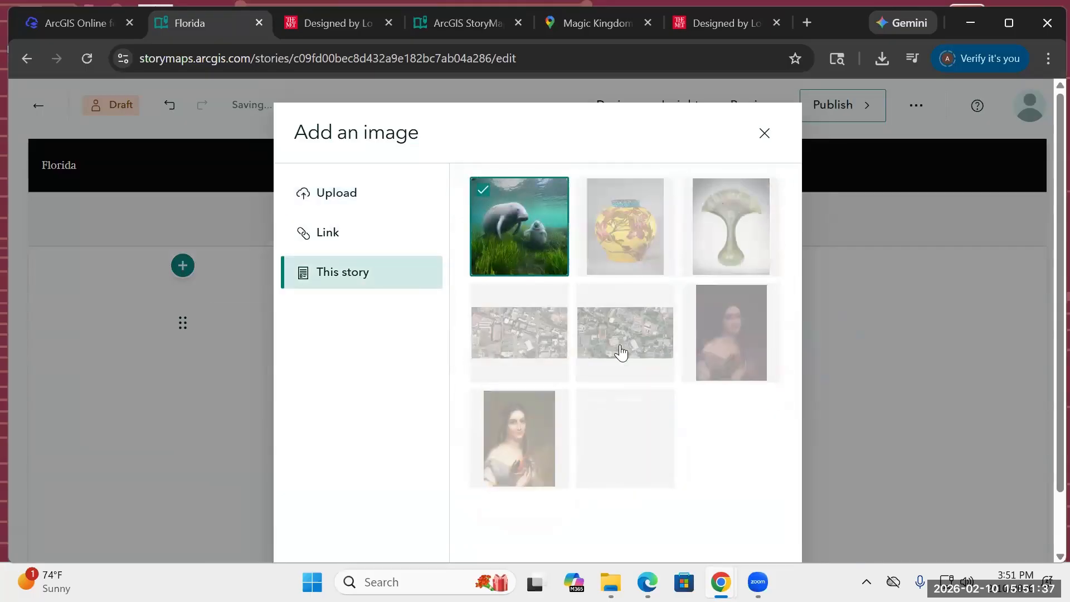
click(634, 371)
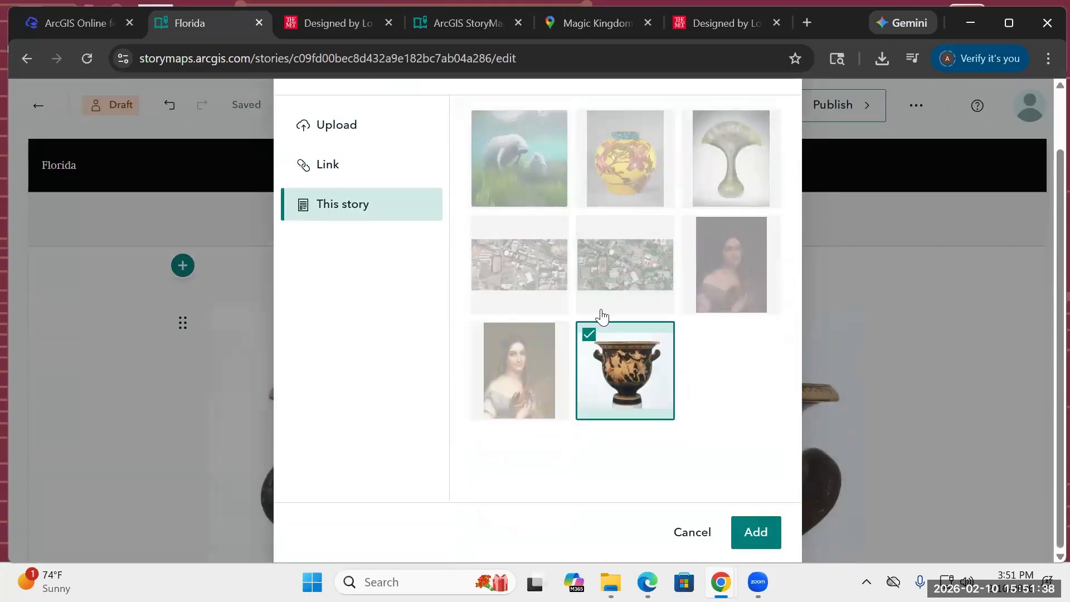
click(530, 250)
click(755, 531)
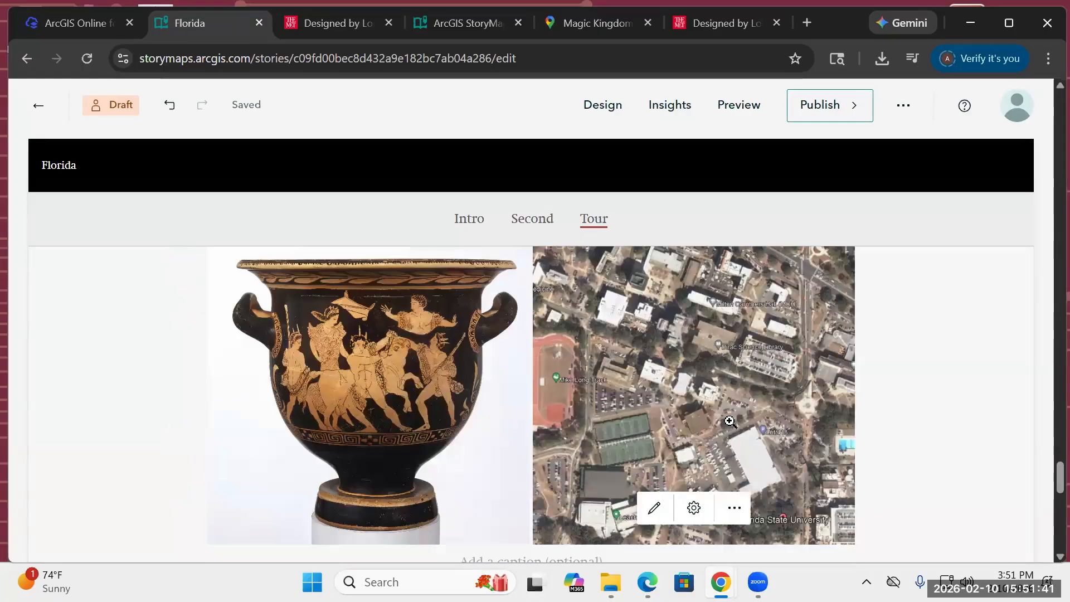
Step: Add the manatees image and the green fan-shaped vase image from this story to the gallery
click(607, 305)
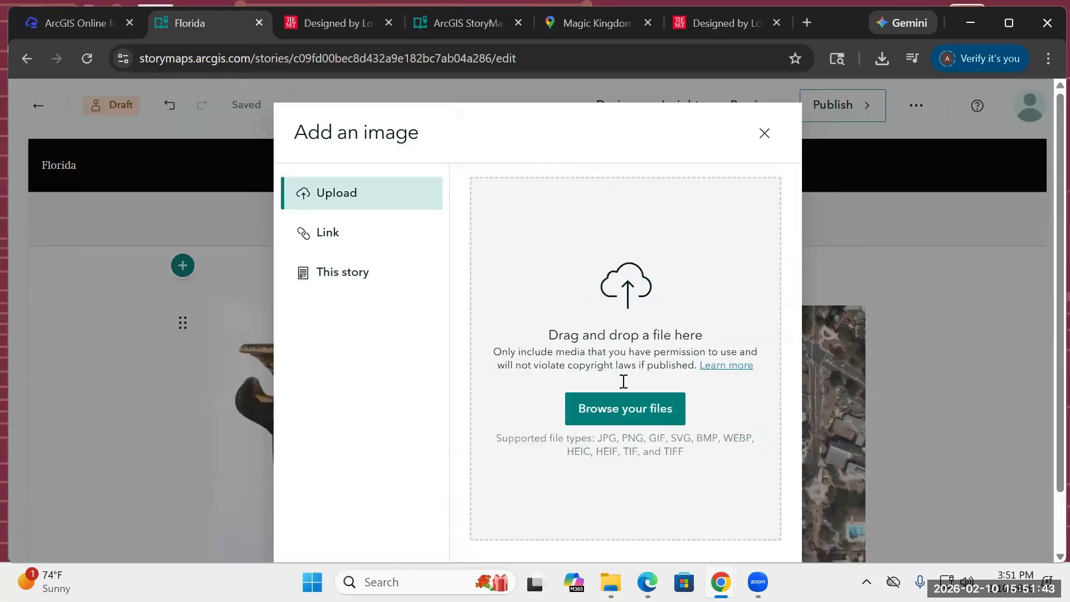
click(343, 272)
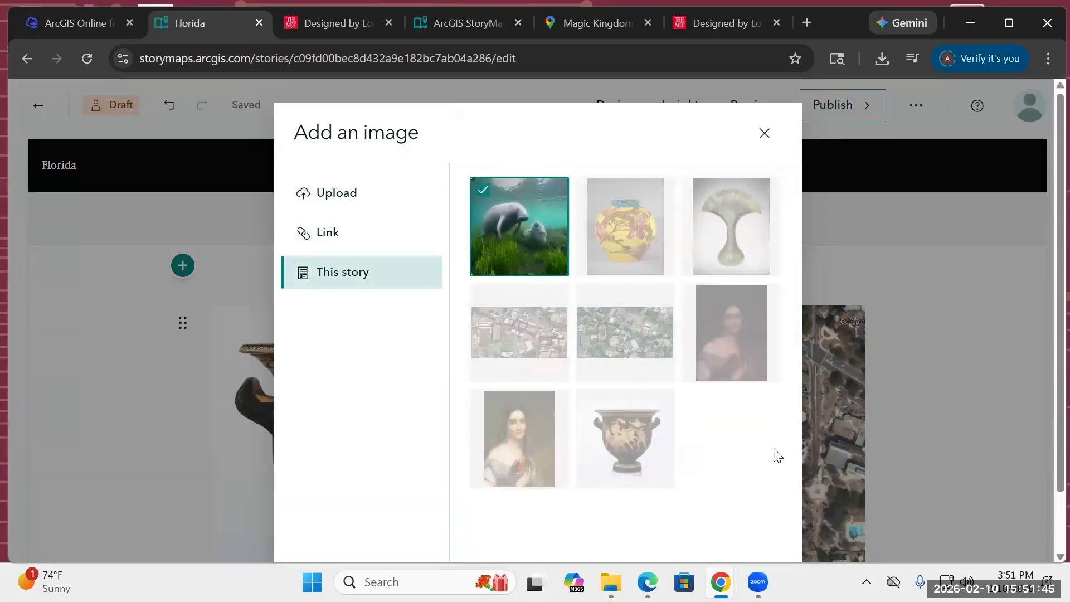
click(759, 529)
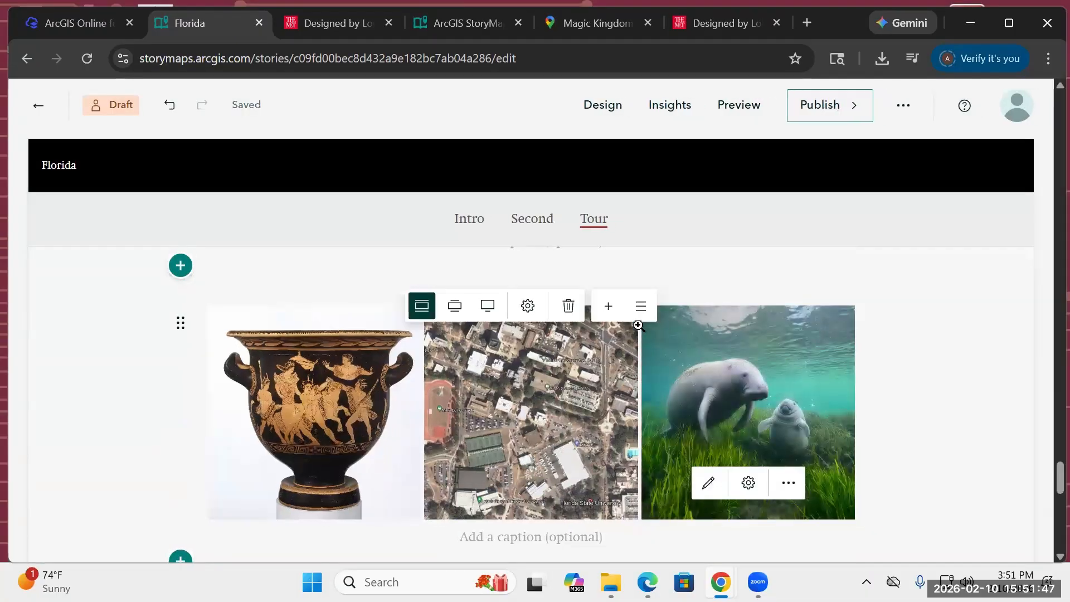
click(608, 306)
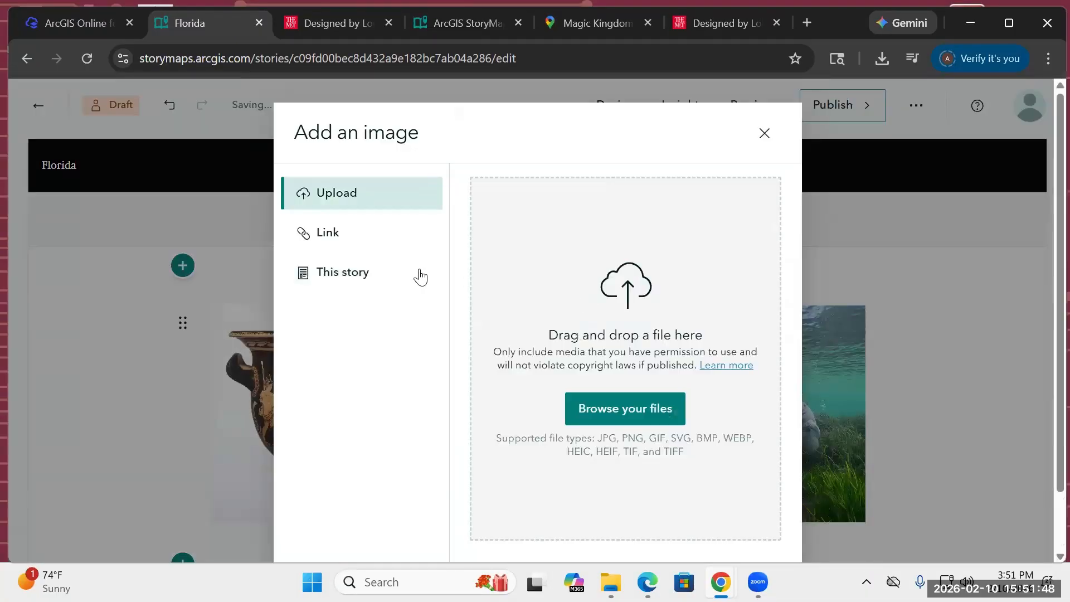
click(329, 271)
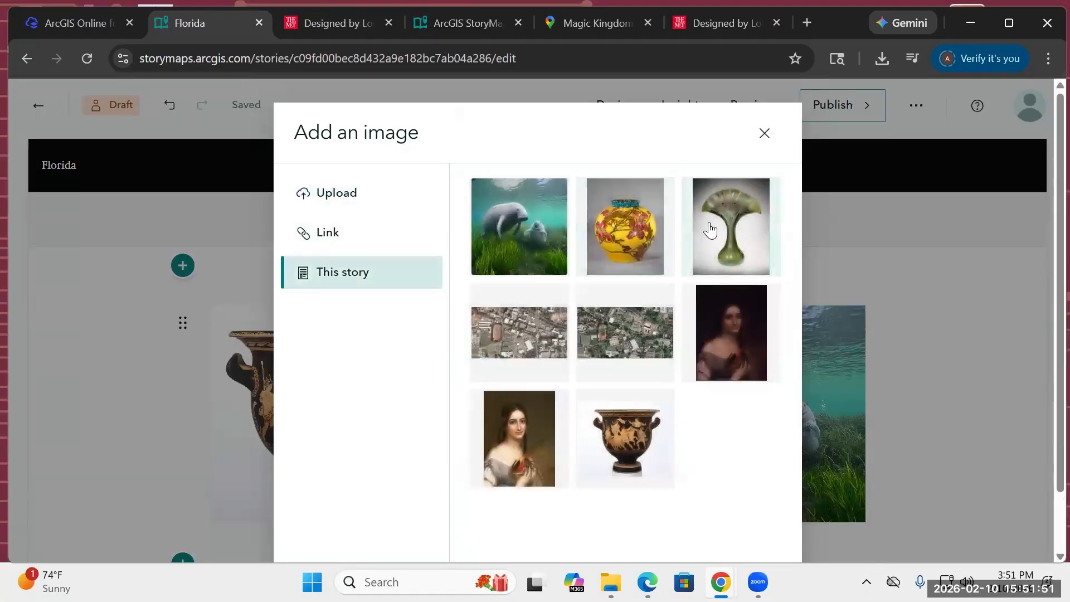
click(710, 229)
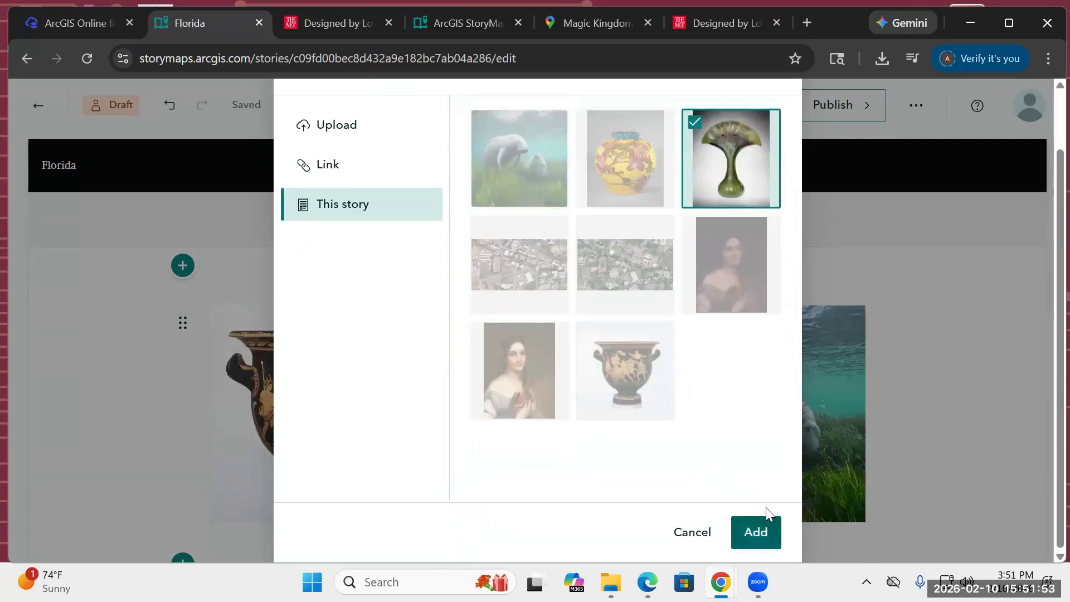
click(766, 523)
Step: Add the yellow floral vase image from this story to the gallery
click(608, 306)
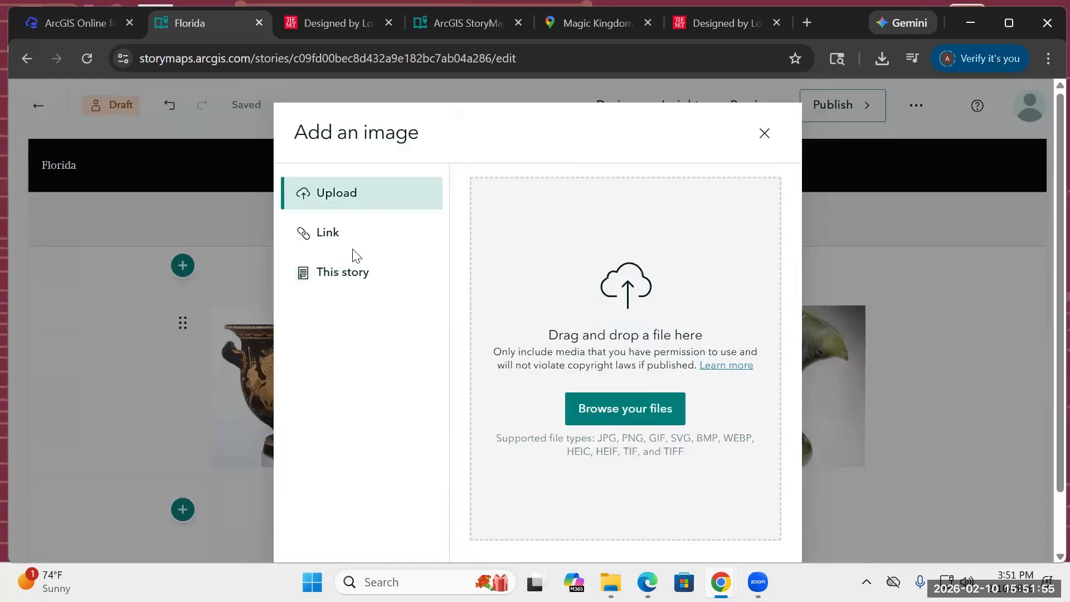
click(354, 275)
click(624, 244)
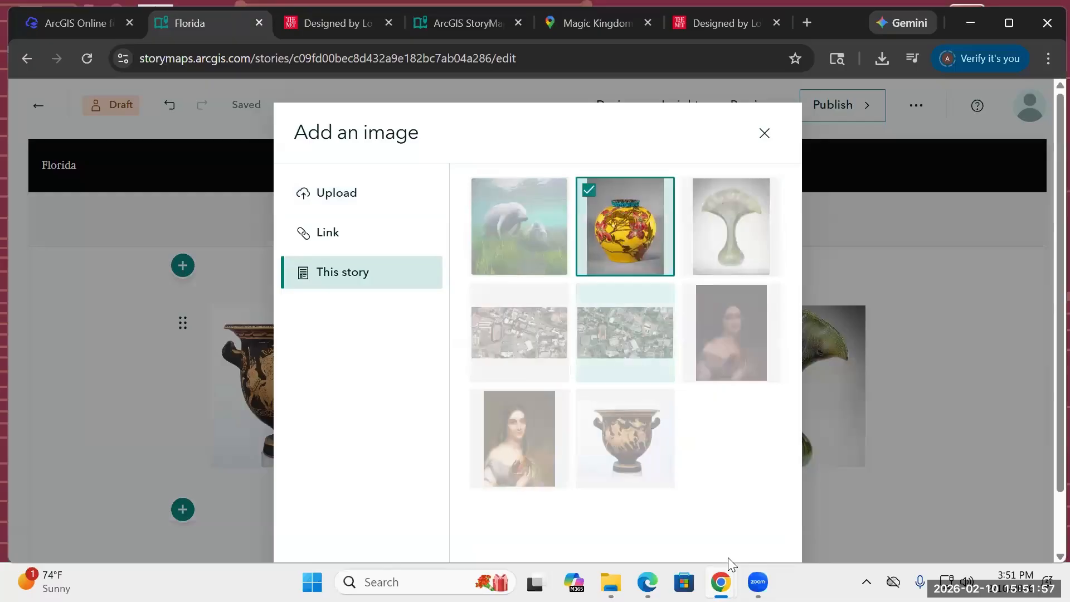
click(745, 532)
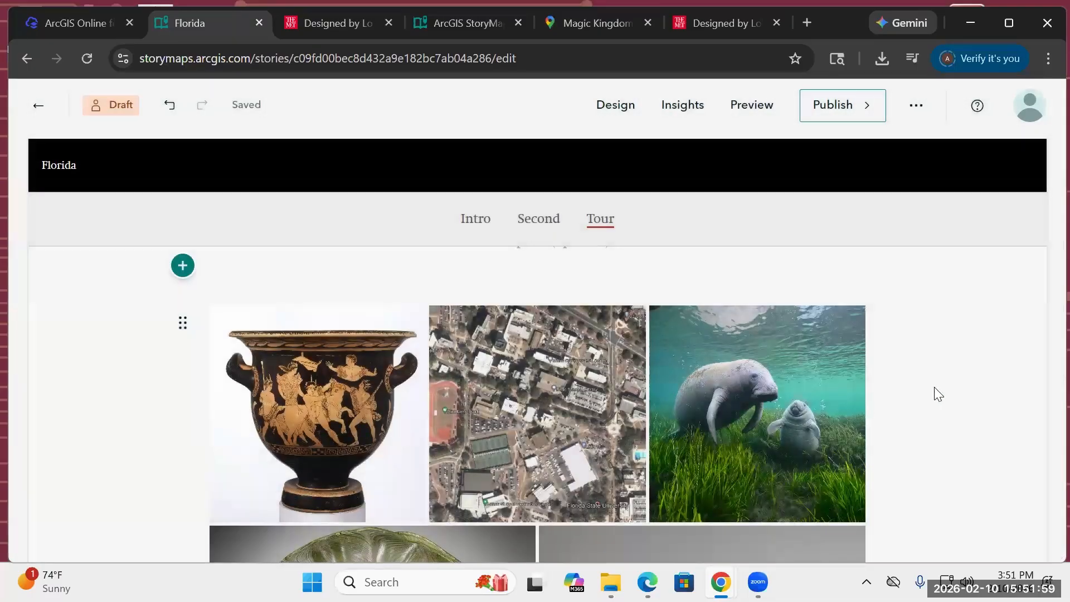
Step: Set the image gallery's display layout to Filmstrip and save the gallery options
scroll(869, 377, down, 4)
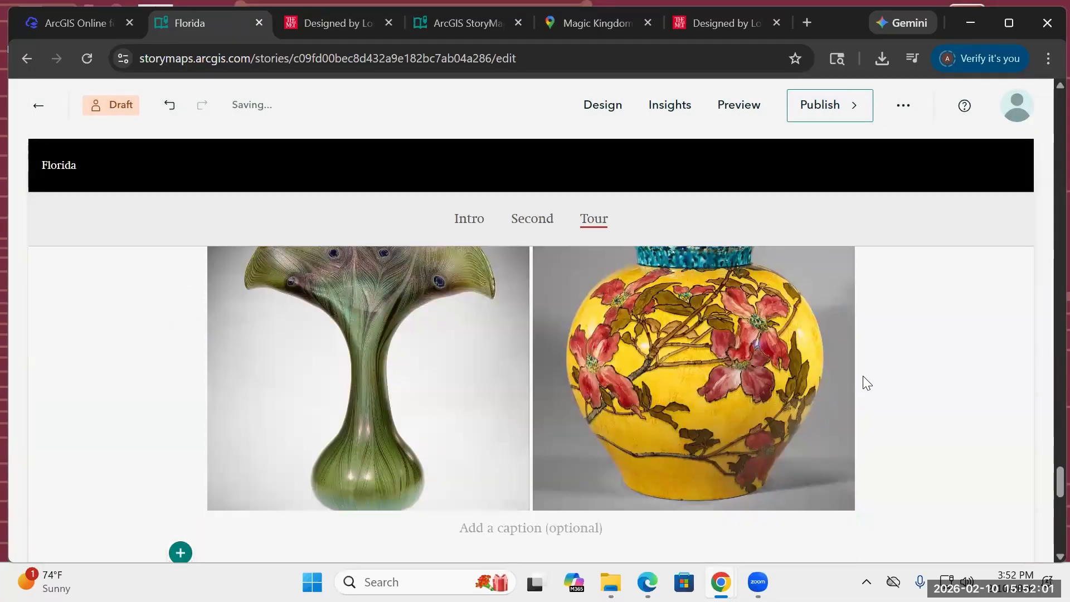
scroll(863, 380, up, 3)
click(747, 377)
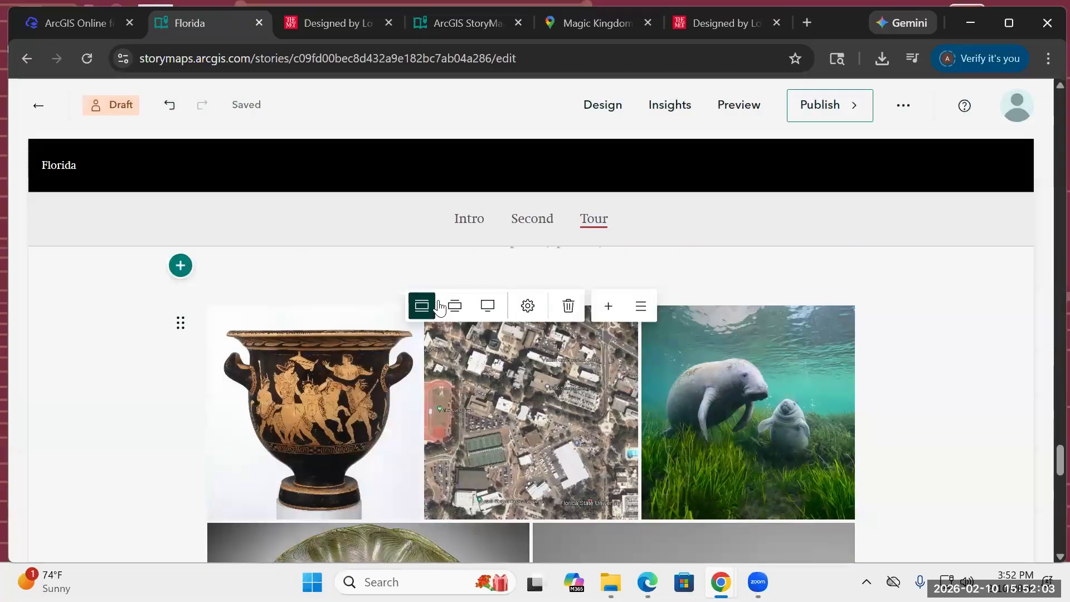
click(528, 306)
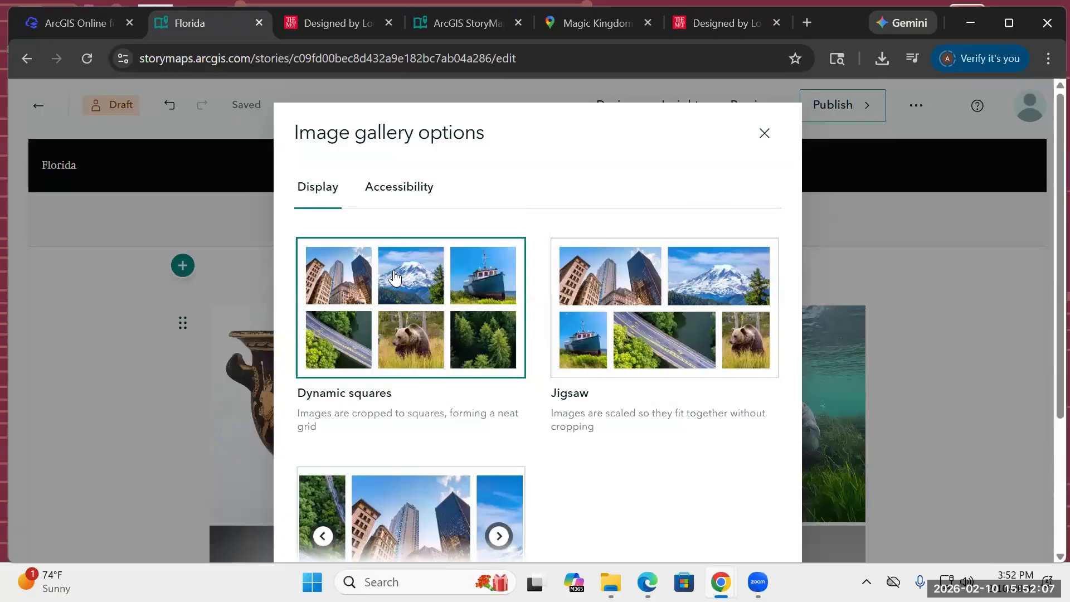
click(647, 328)
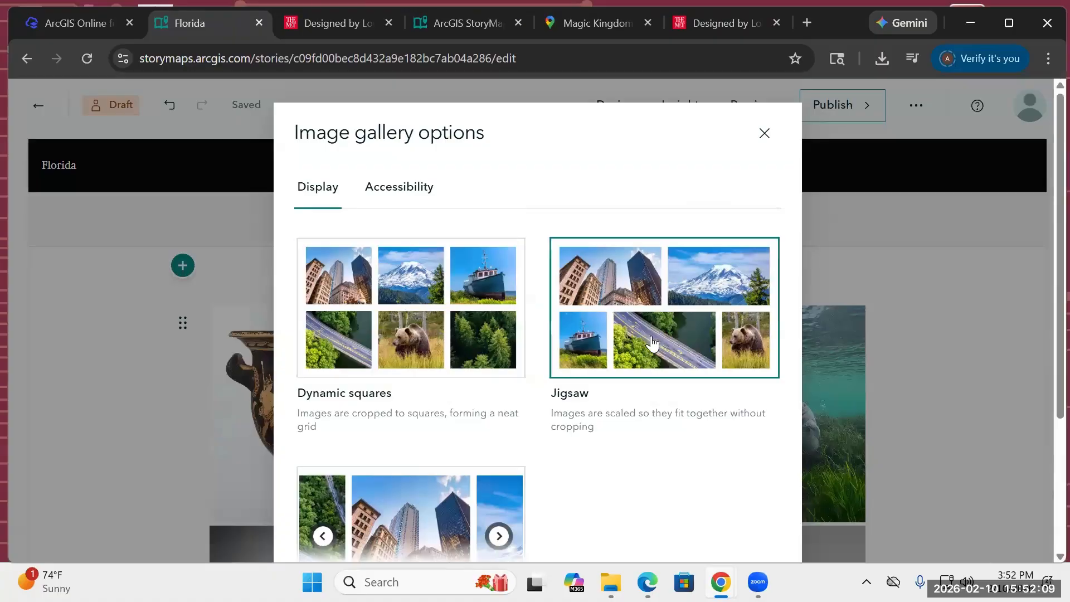
scroll(633, 393, down, 3)
click(468, 396)
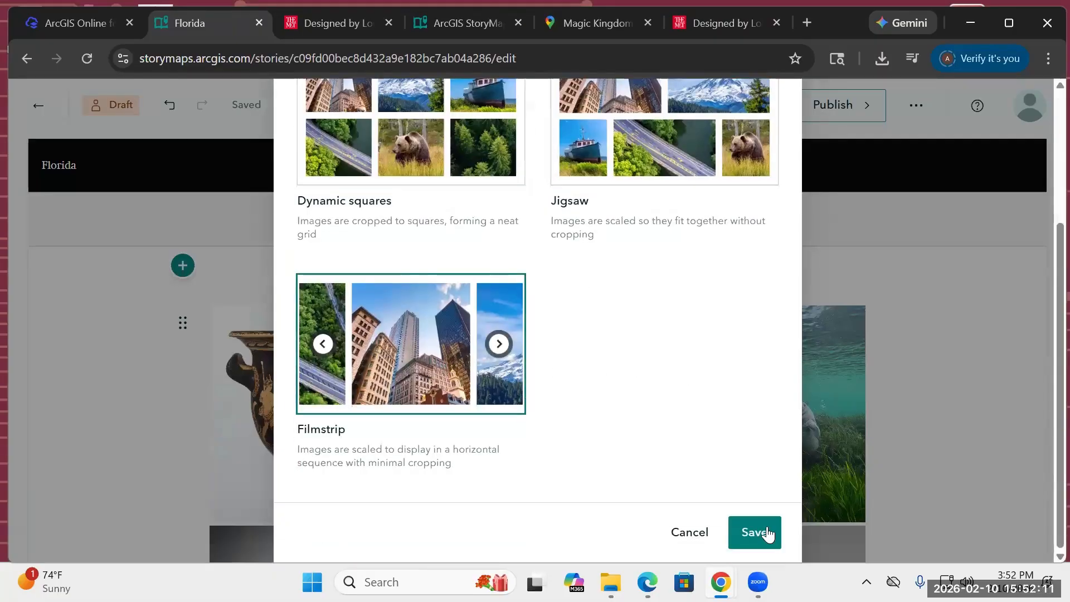
click(754, 533)
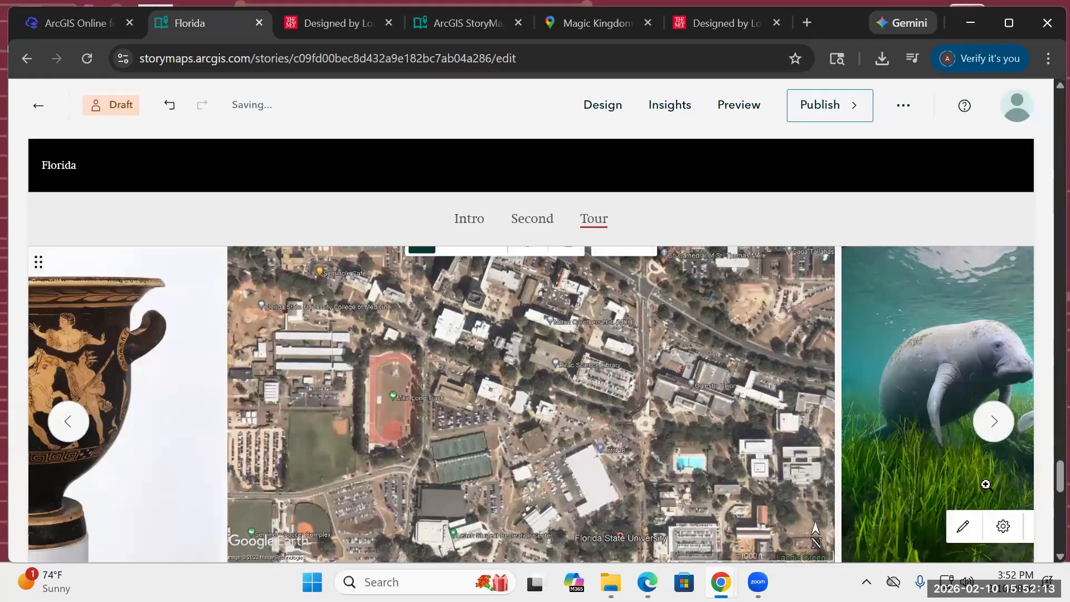
Step: Expand the manatees image, browse to the following image, close the expanded view and advance the gallery filmstrip
click(985, 484)
click(1021, 277)
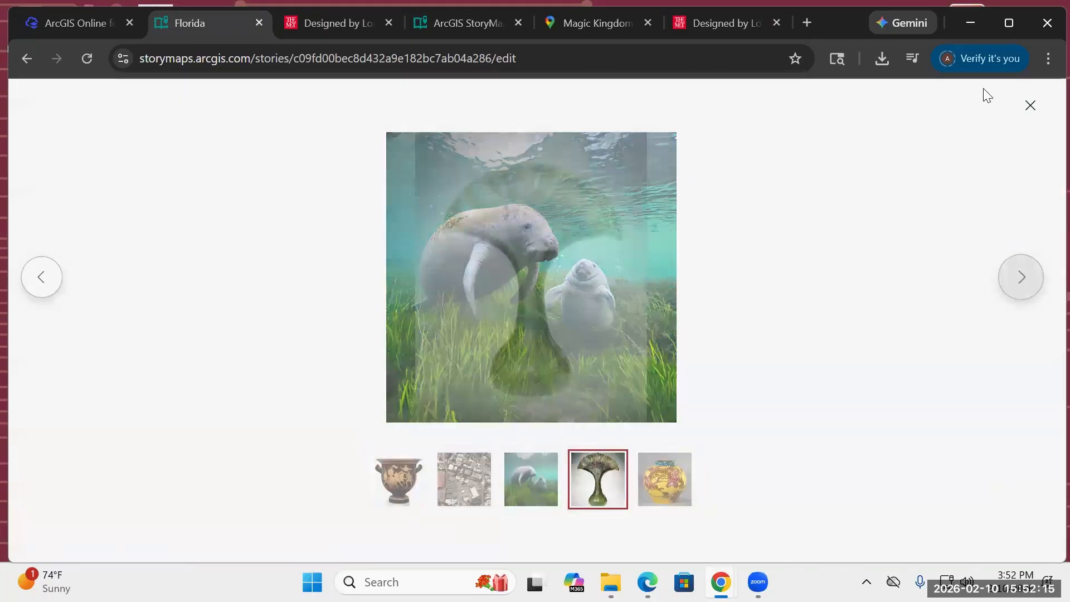
click(1031, 106)
click(994, 423)
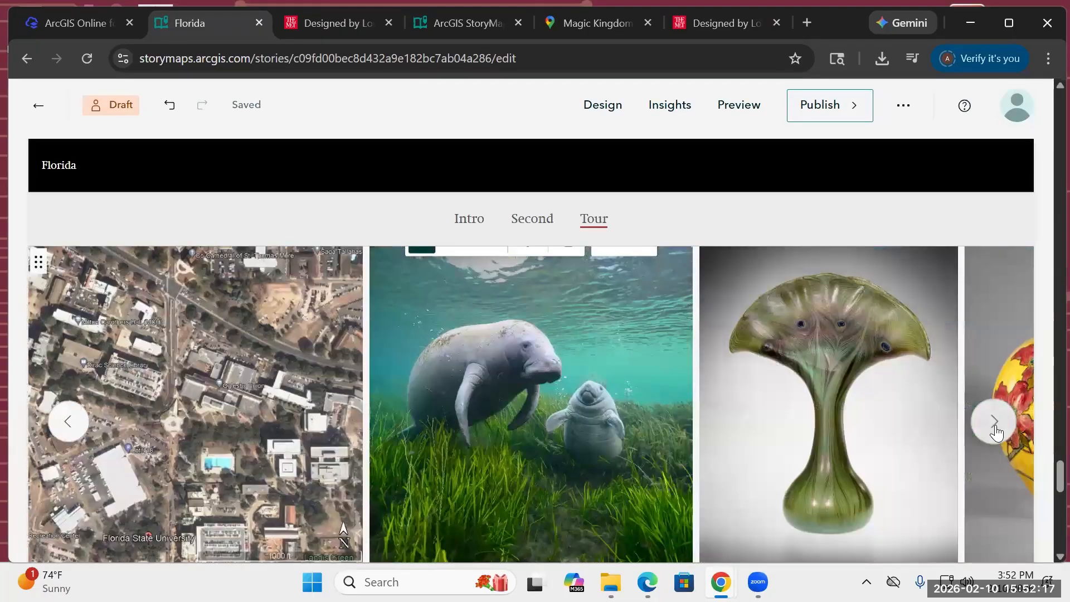
Step: Set the image gallery's display layout to Jigsaw, save the options and check the gallery arrangement
scroll(780, 454, up, 3)
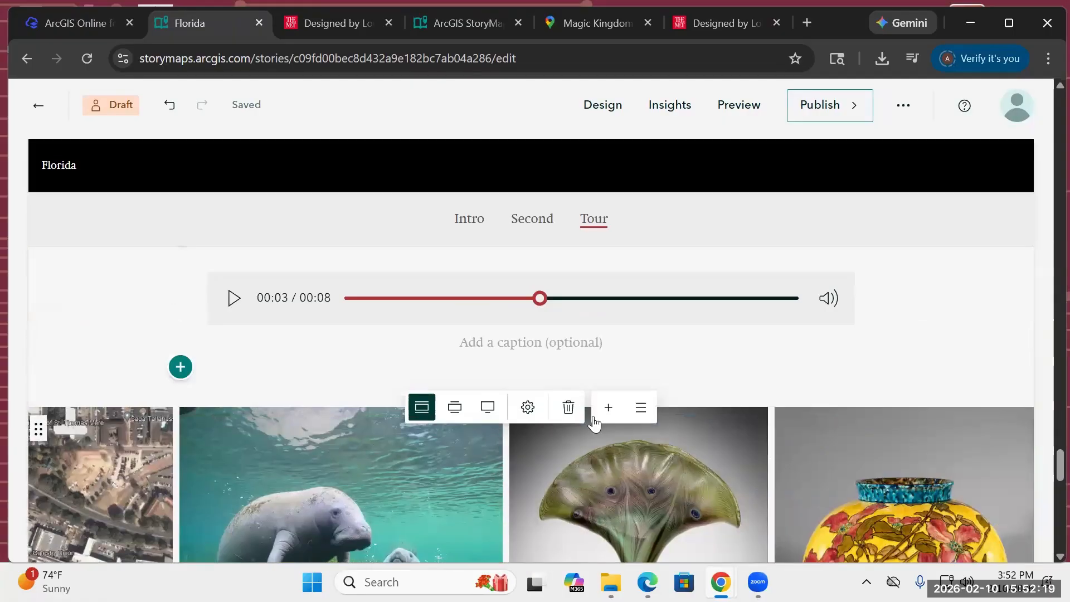
click(527, 407)
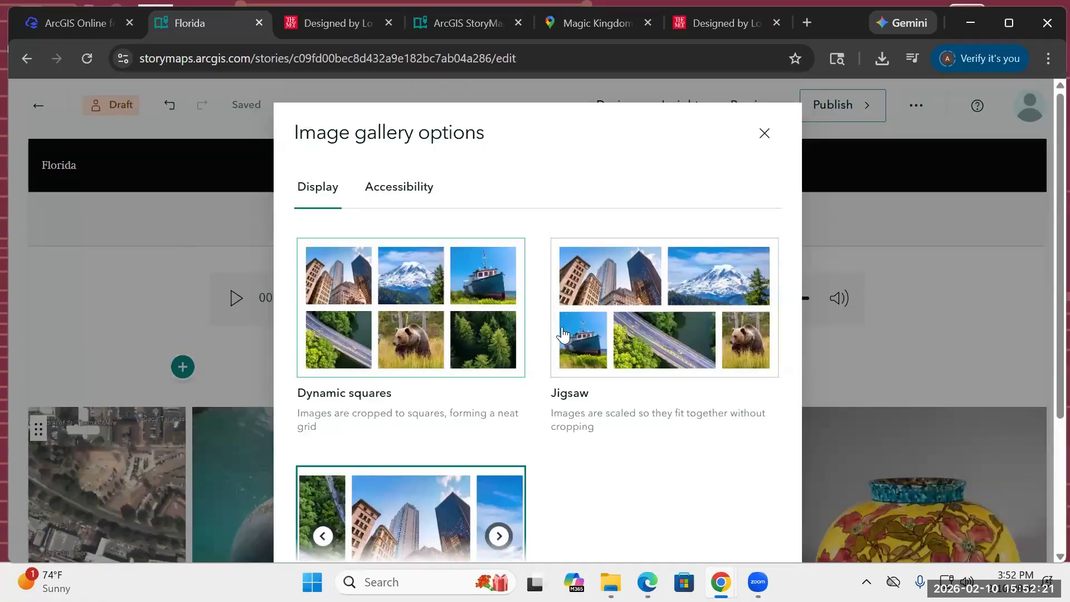
click(571, 331)
scroll(693, 445, down, 3)
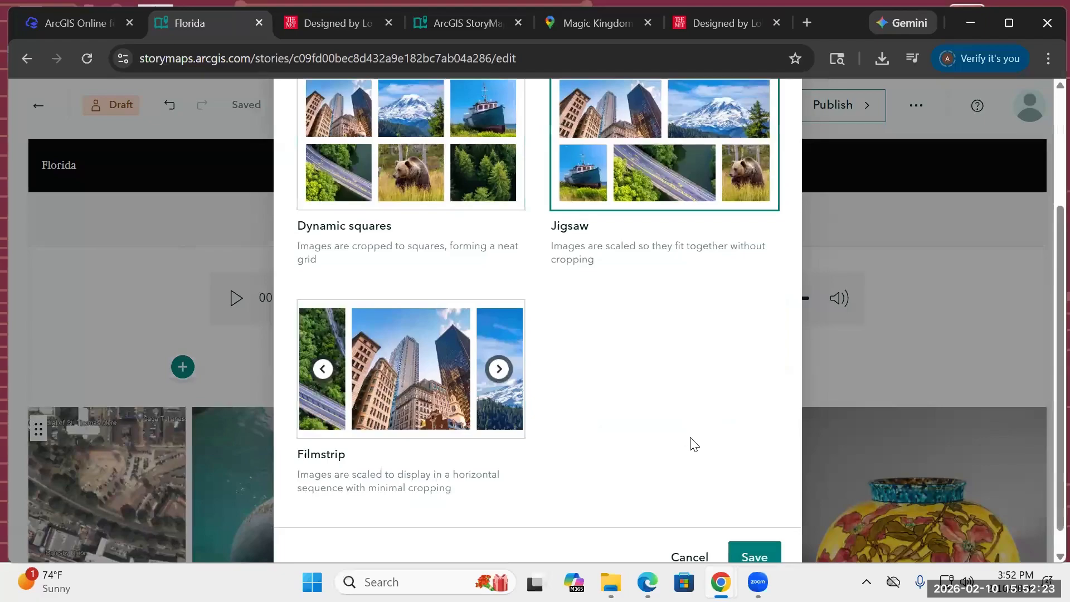
click(749, 554)
scroll(934, 327, down, 2)
scroll(925, 330, down, 4)
scroll(911, 335, up, 3)
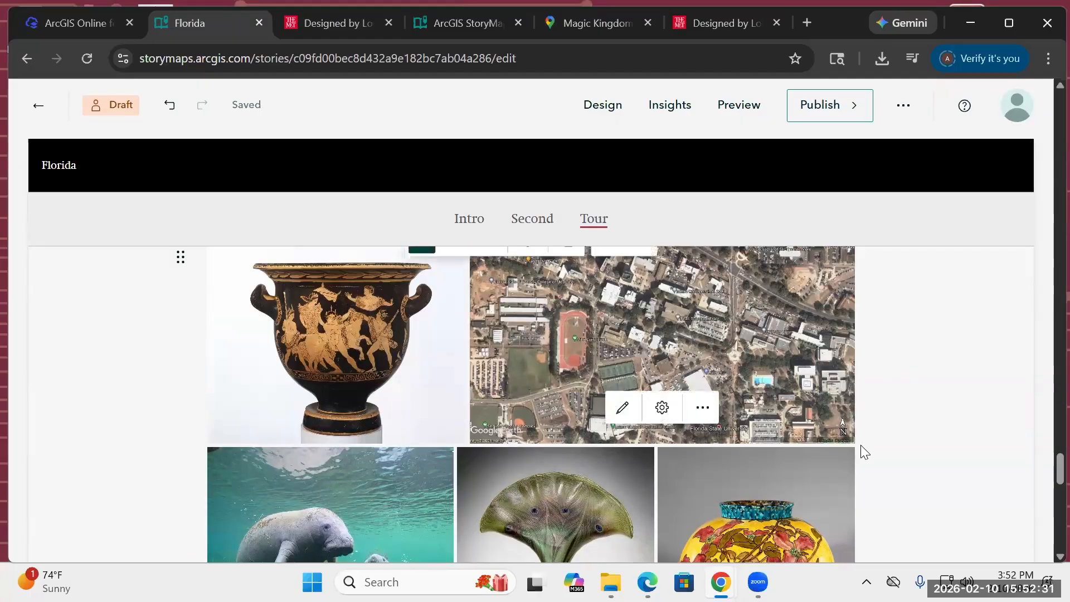
Step: Examine the Greek pottery image's focal point, attribution, caption and image link options, and leave them without saving
scroll(860, 446, up, 1)
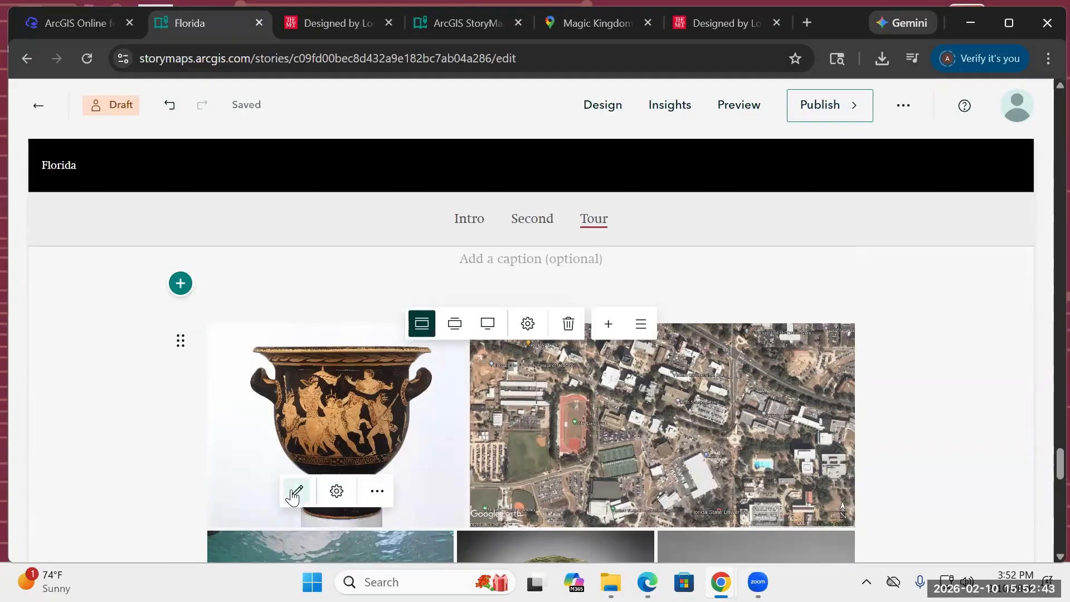
click(337, 493)
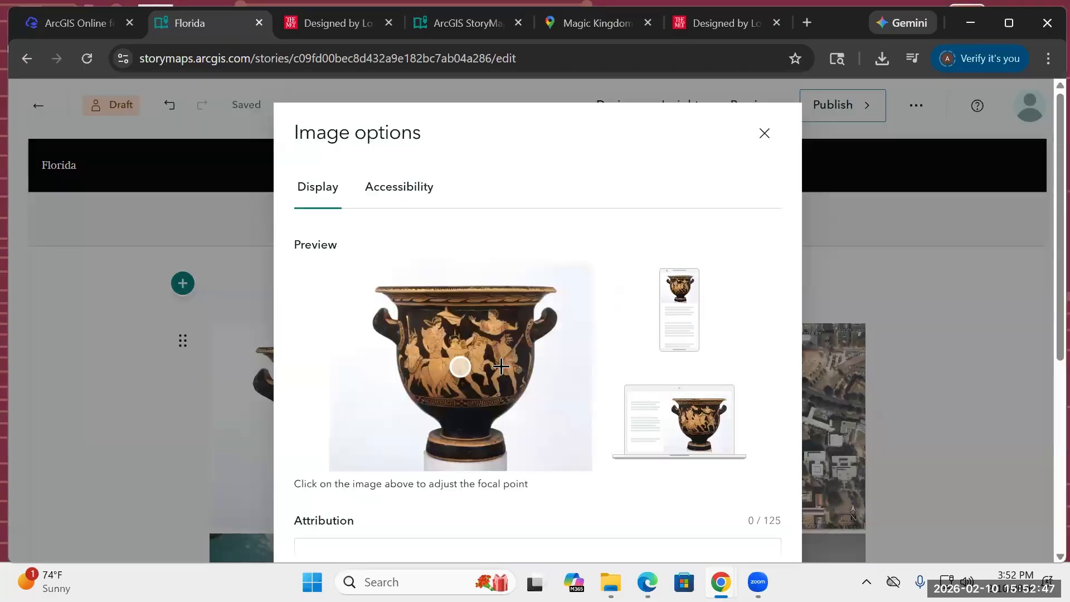
scroll(334, 461, down, 3)
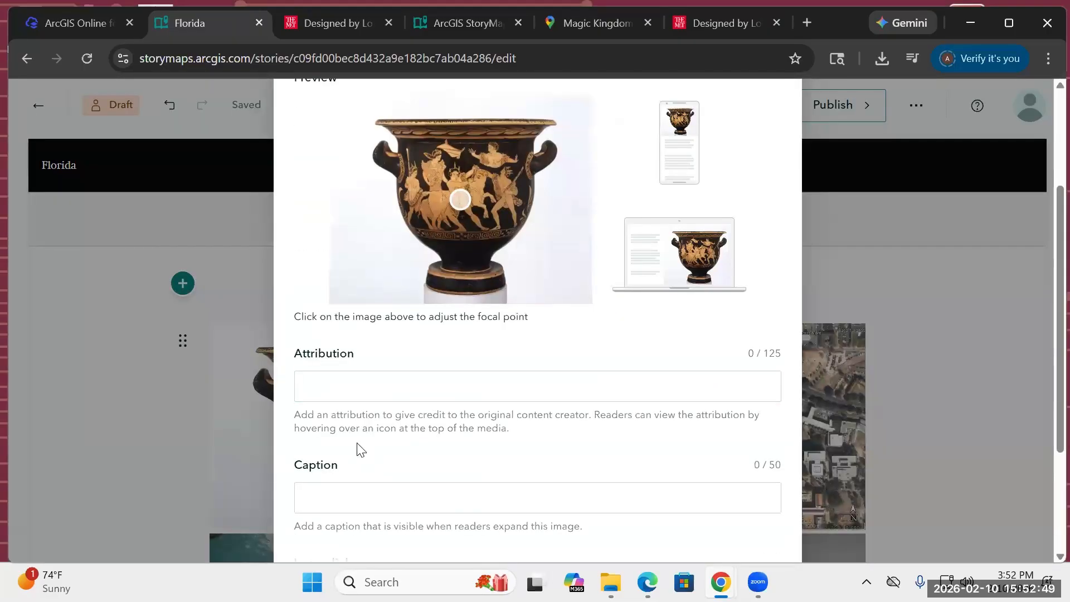
scroll(360, 450, down, 3)
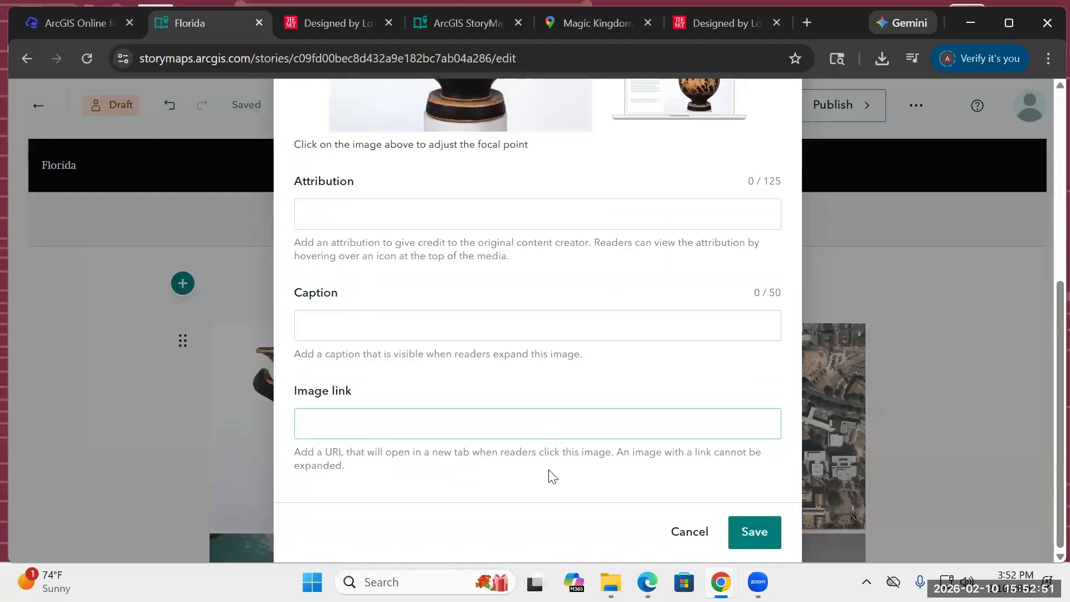
click(676, 542)
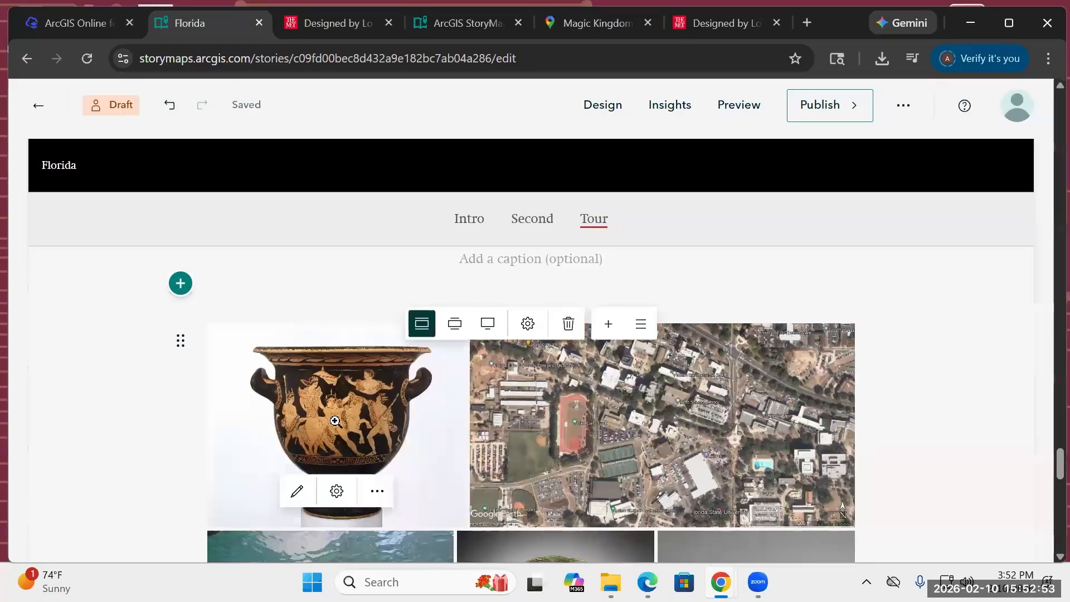
Step: Flip the Greek pottery image in the gallery horizontally and save the edited image
click(296, 491)
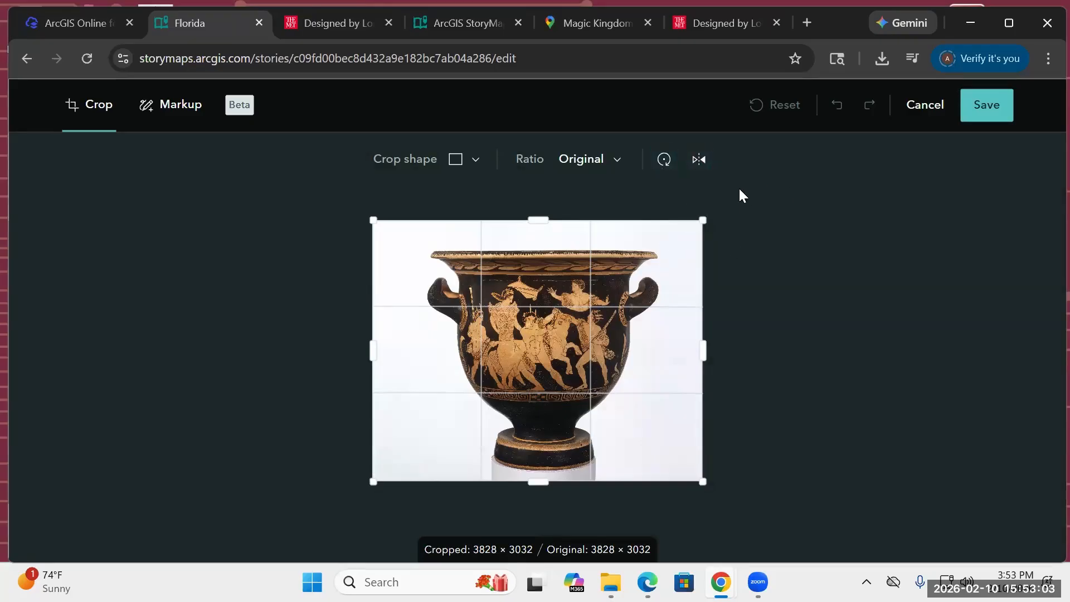
click(699, 162)
click(700, 162)
click(701, 163)
click(993, 117)
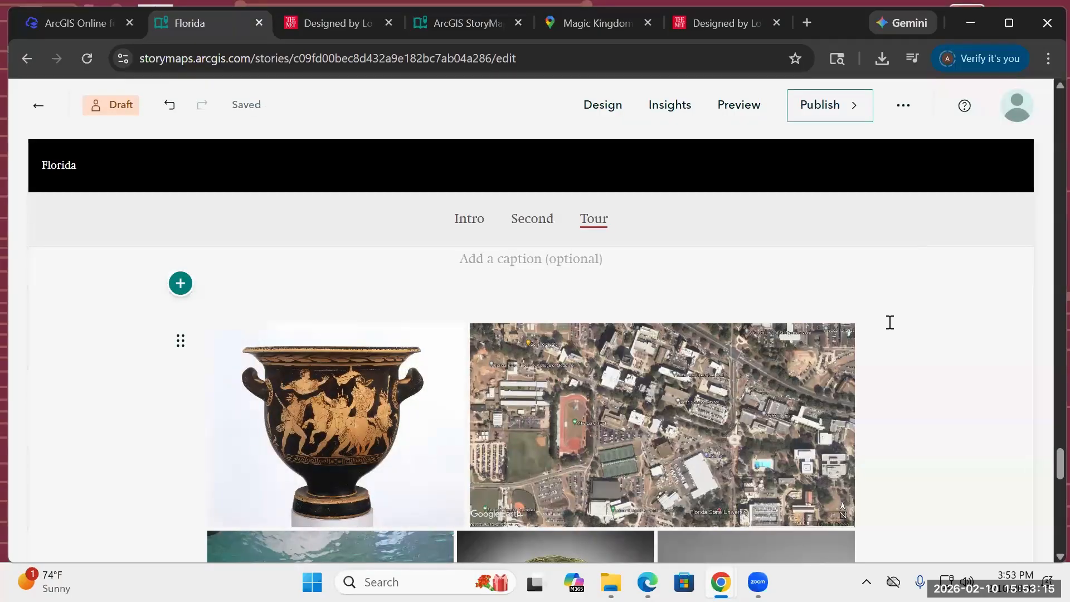
Step: Publish the Florida story, keeping its sharing level at Private
scroll(891, 322, down, 7)
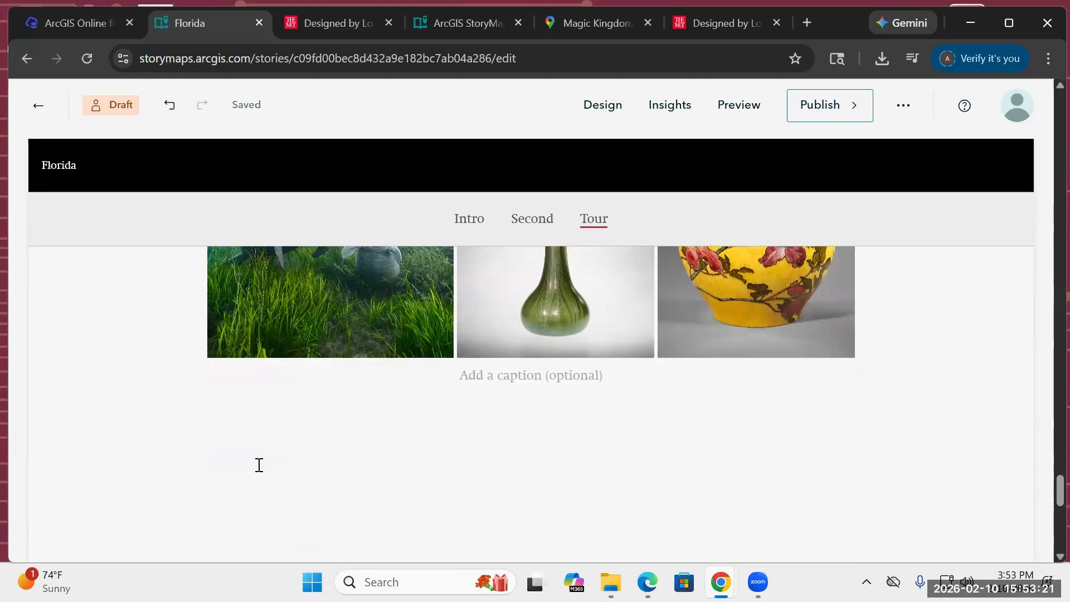
scroll(259, 471, up, 4)
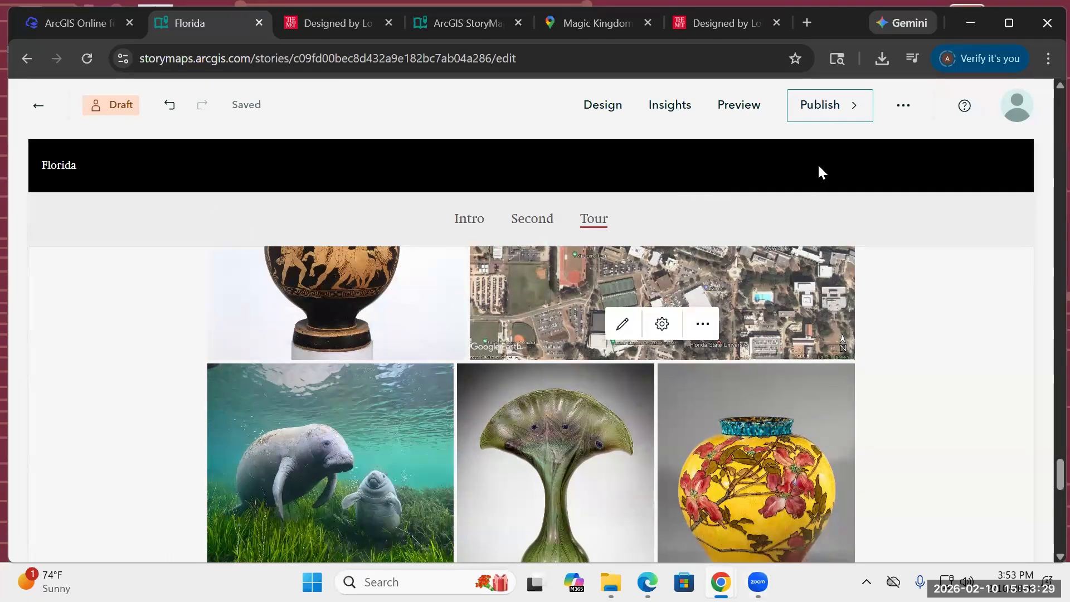
click(824, 111)
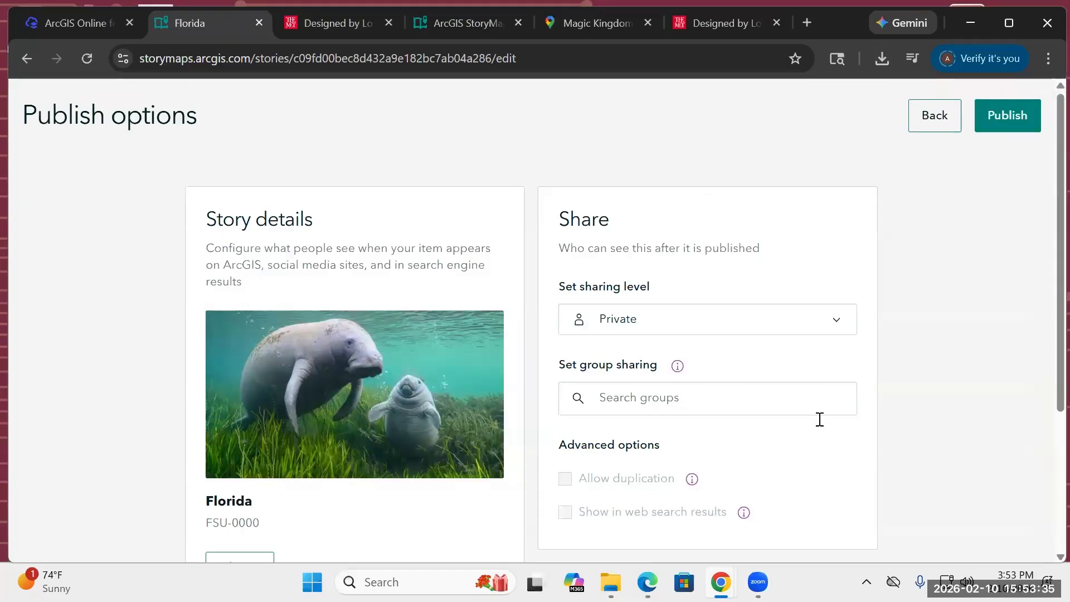
click(649, 328)
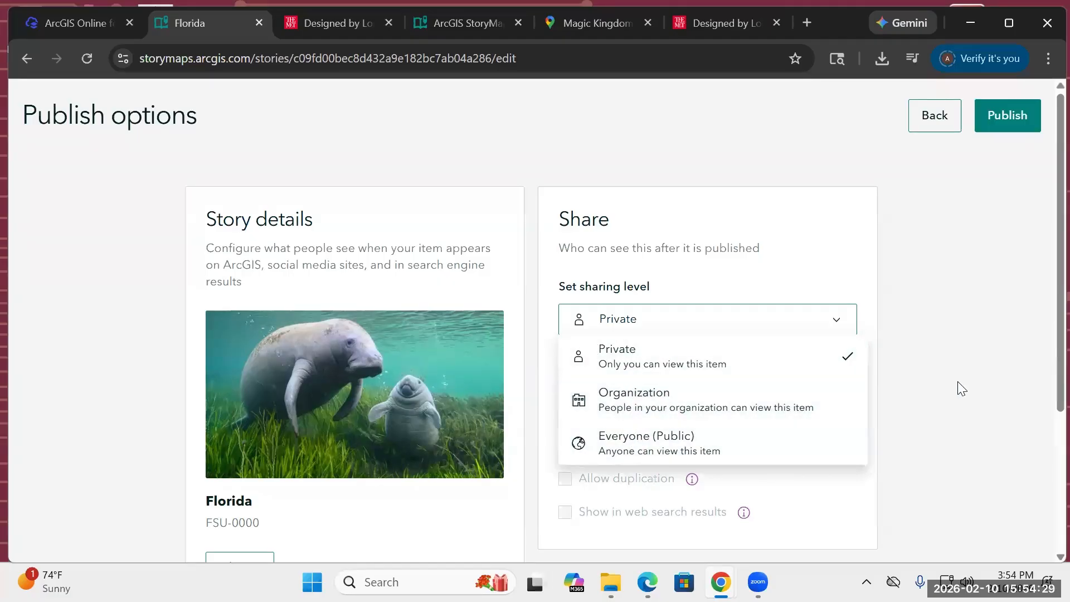
click(972, 385)
click(997, 126)
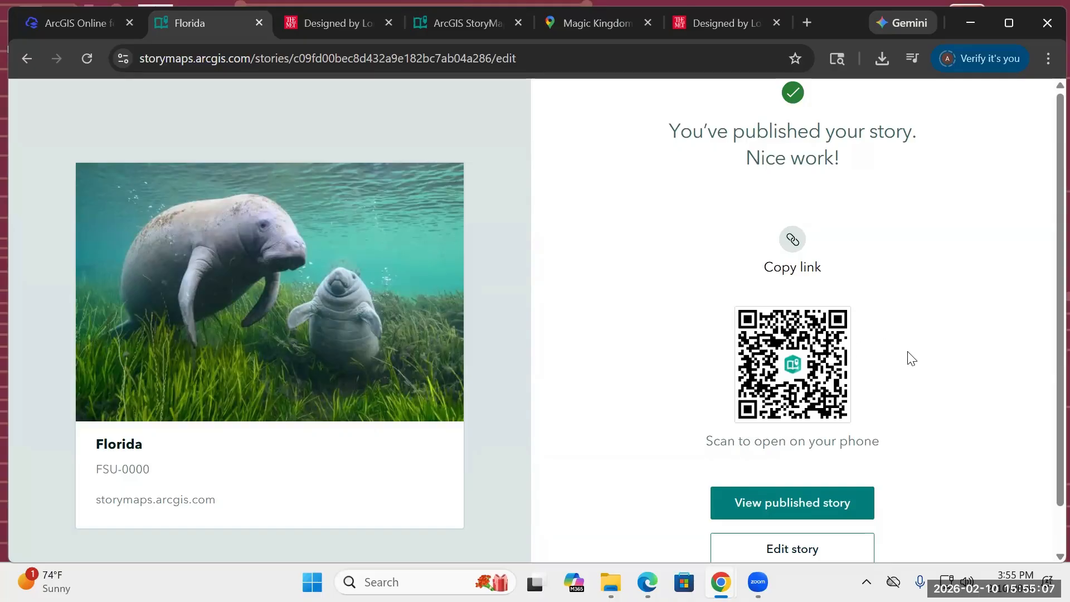
Step: Look over the link and QR code options for the published story and reopen it for editing
scroll(908, 356, down, 1)
scroll(905, 354, up, 1)
scroll(863, 246, down, 1)
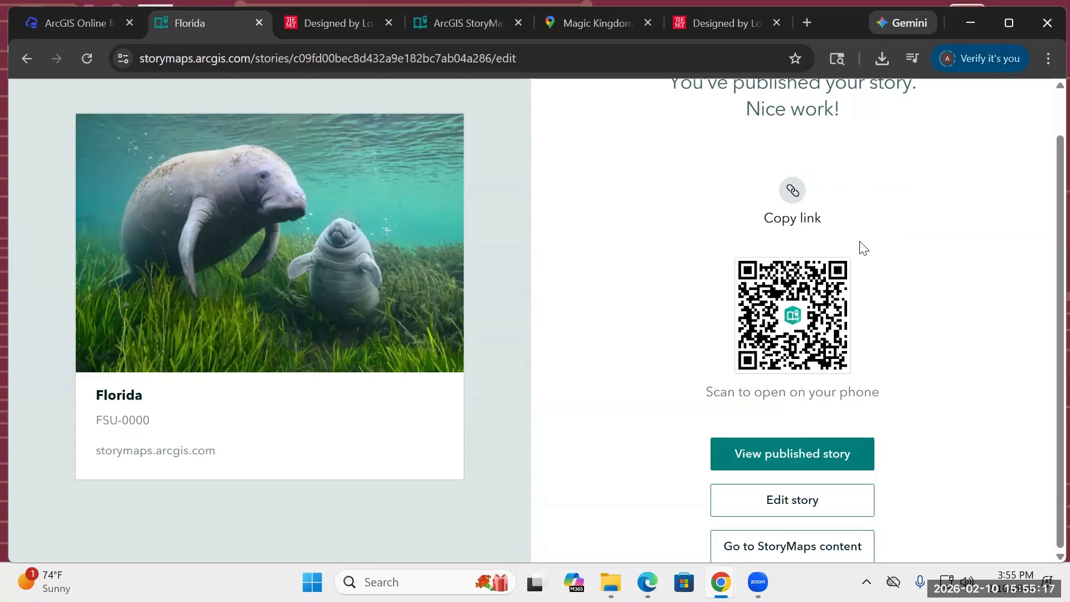
scroll(860, 246, up, 1)
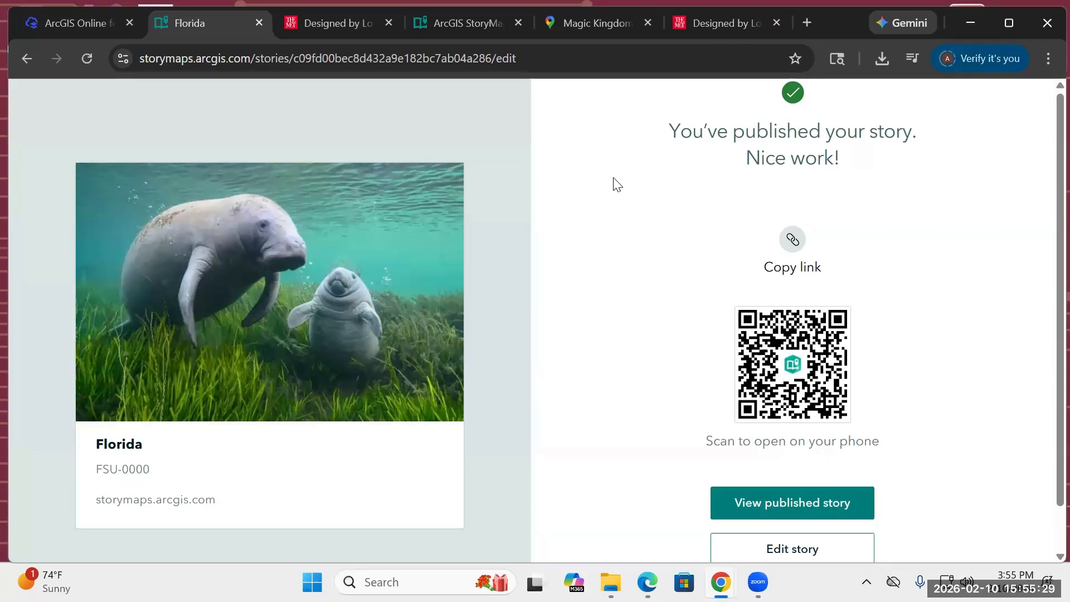
scroll(691, 401, down, 1)
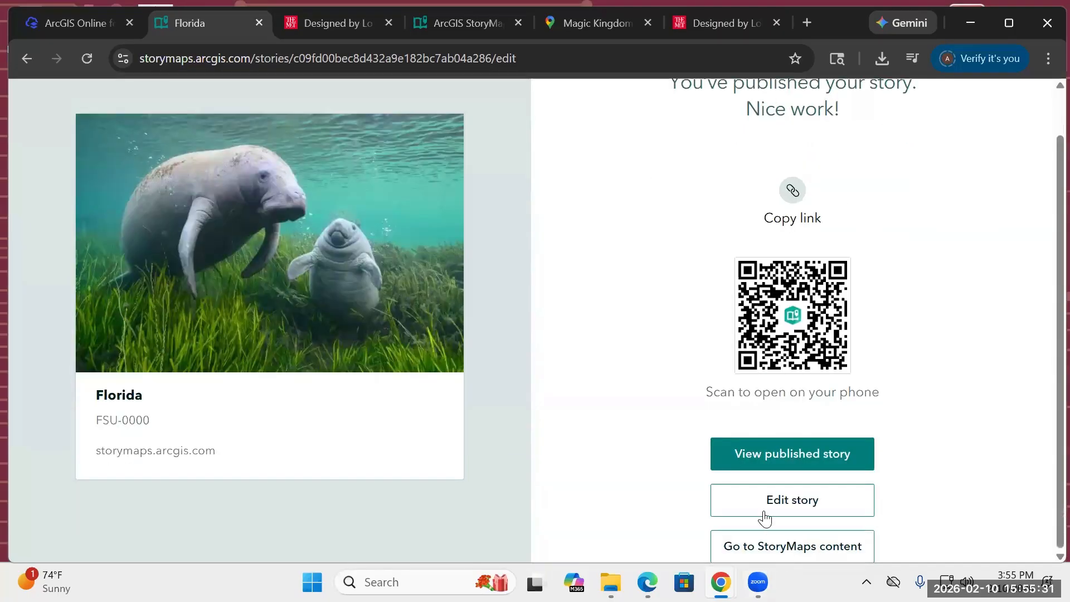
click(764, 513)
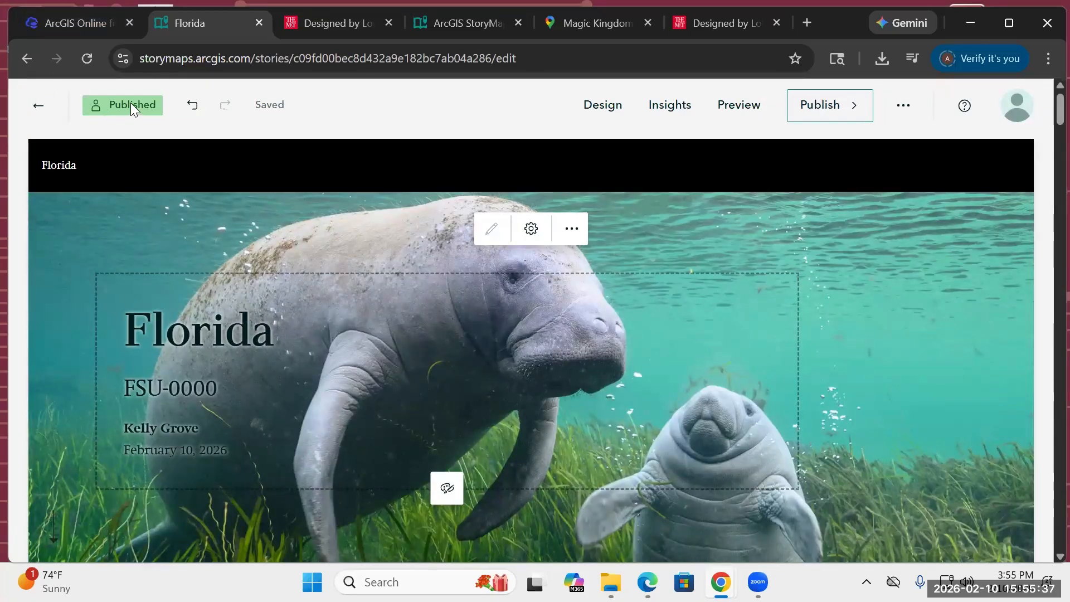
Step: Add a text block reading "hgfkjhgfkjhgfkjhugkjhgkjhgkjhgvikjh" below the "dsakjfaslkdfj" paragraph in the Intro section
scroll(251, 411, down, 5)
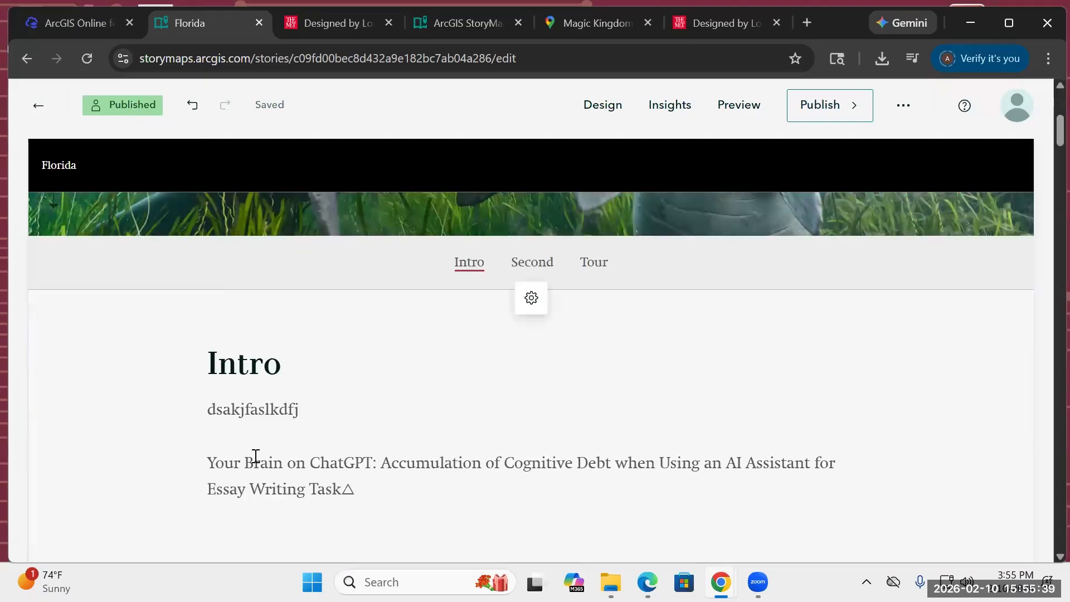
click(180, 436)
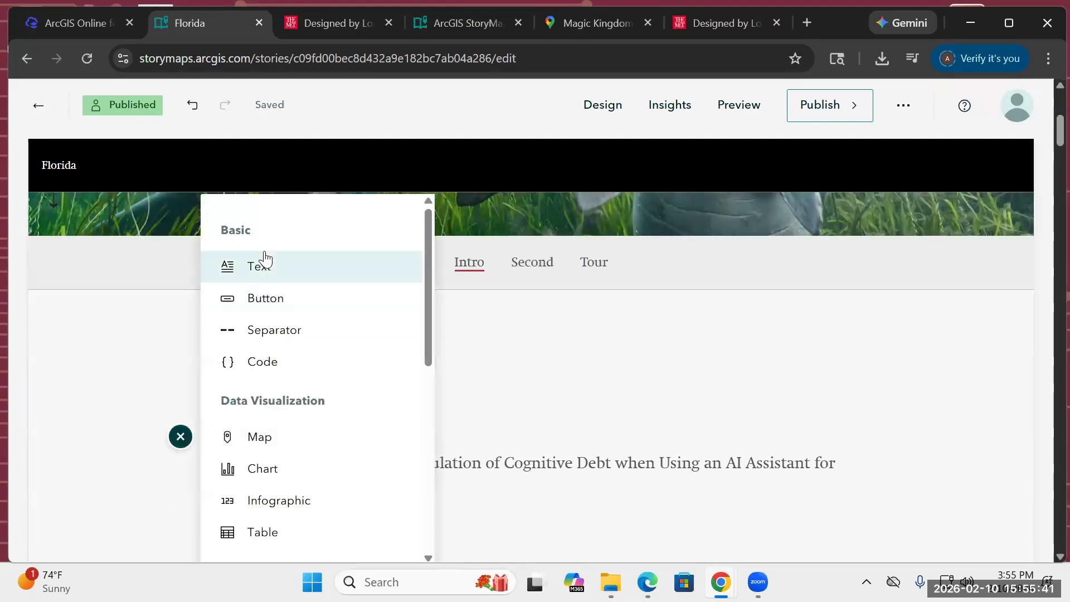
click(261, 260)
text(hgfkjhgfkjhgfkjhugkjh)
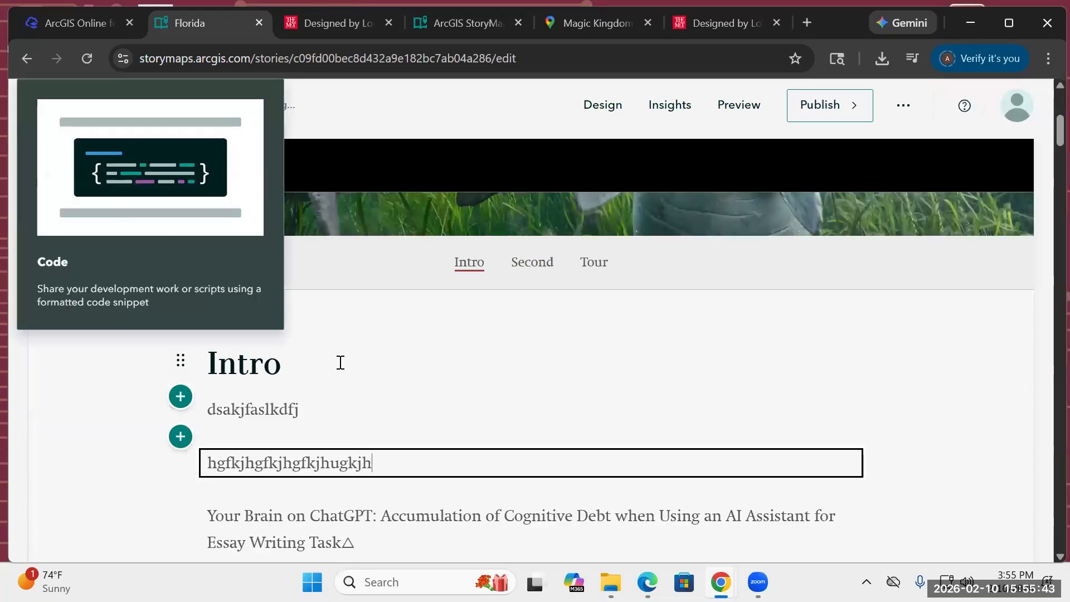
text(gkjhgkjhgvikjh)
click(153, 475)
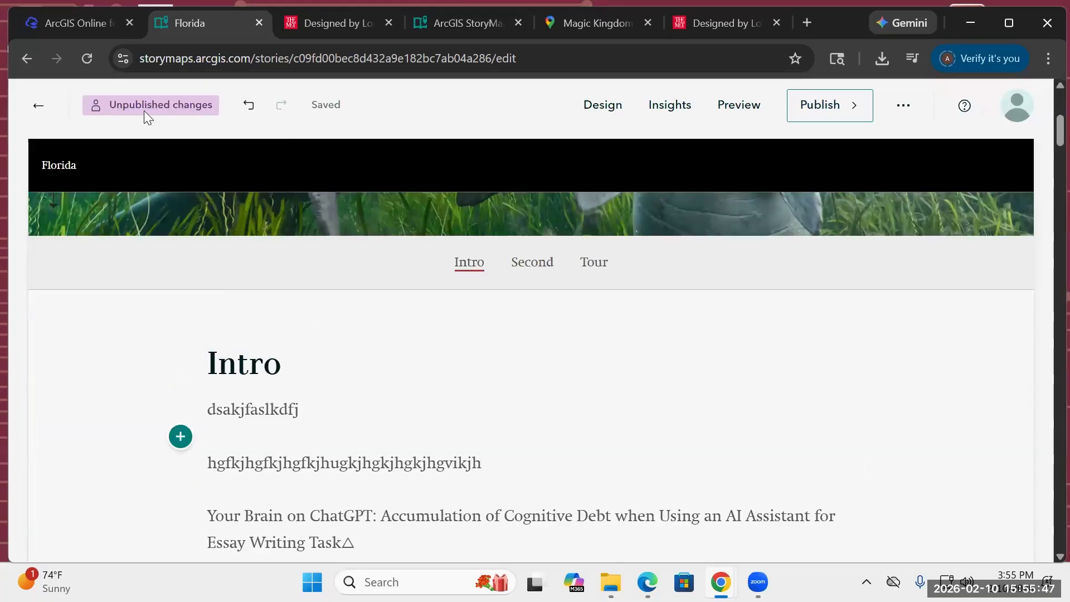
Step: Check the explanation of the story's publication status and republish the revised story with Private sharing
mouse_move(144, 110)
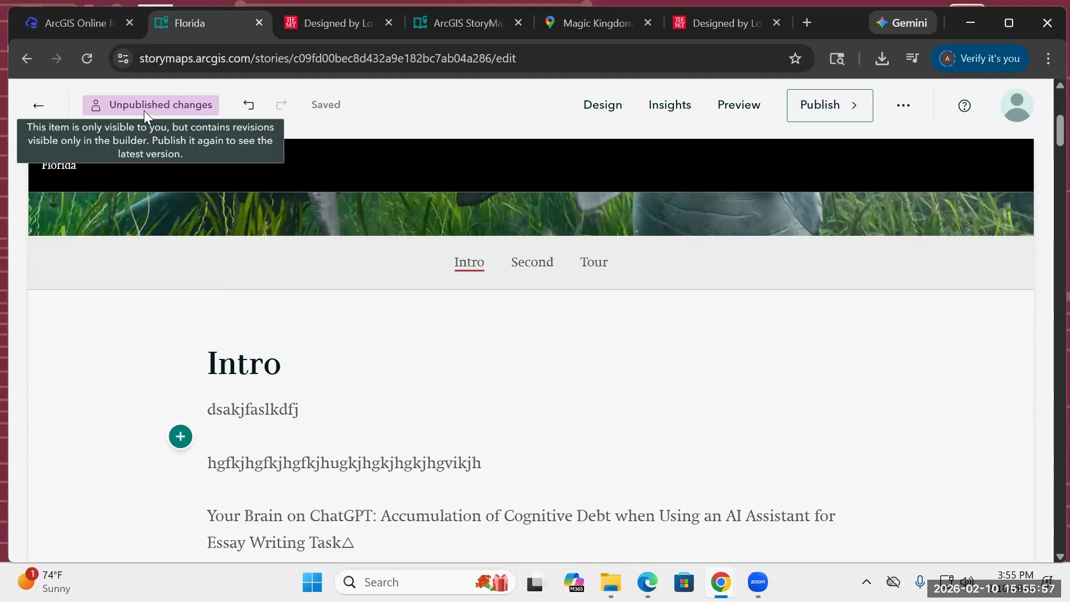
click(855, 114)
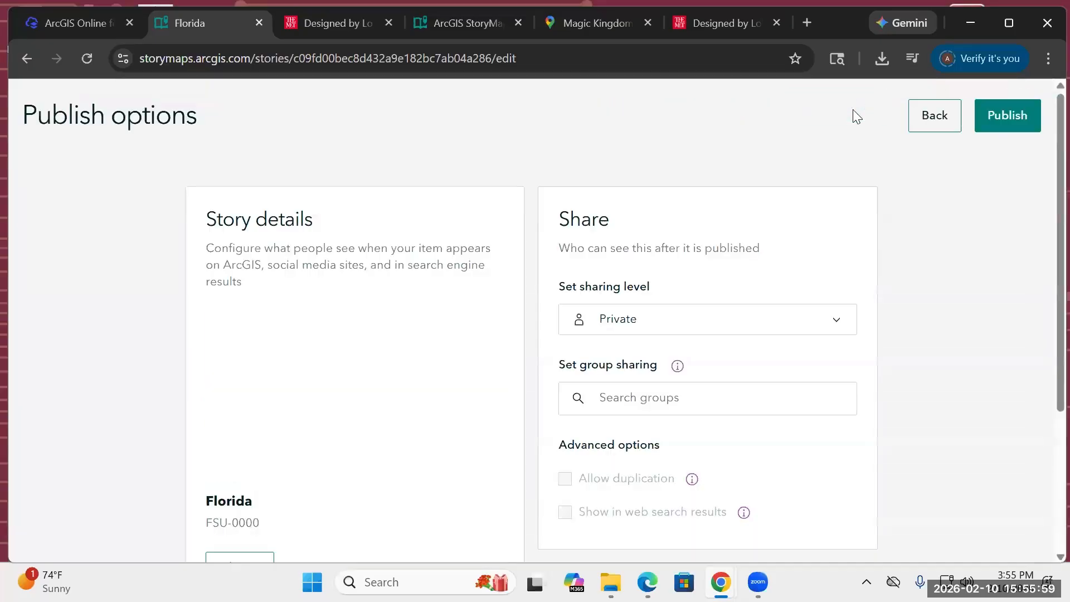
click(1007, 117)
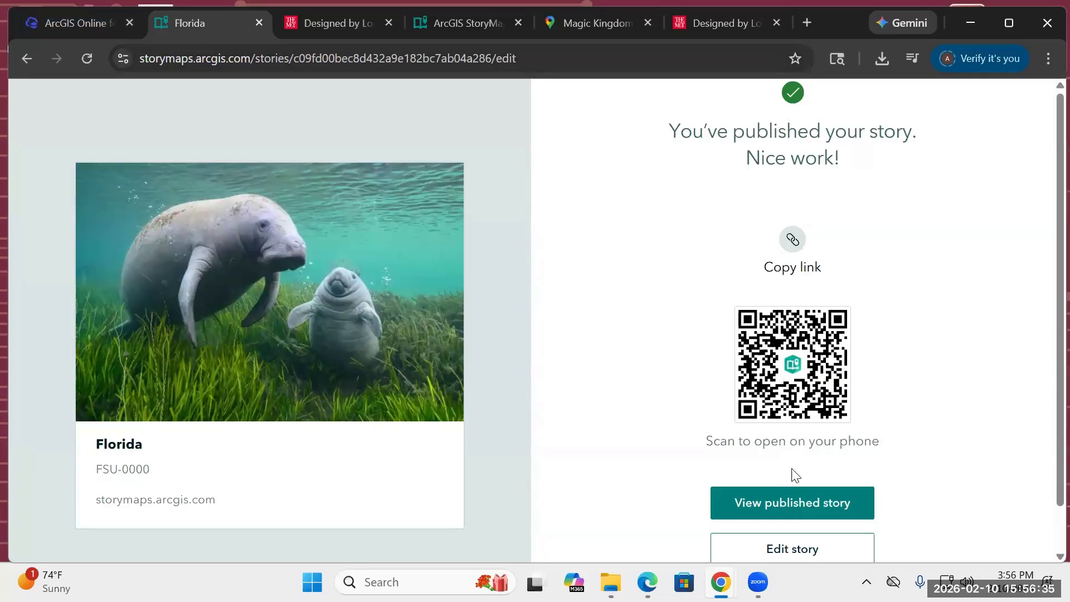
Step: Return to editing the republished story and go to its Intro section
scroll(791, 445, down, 1)
click(747, 499)
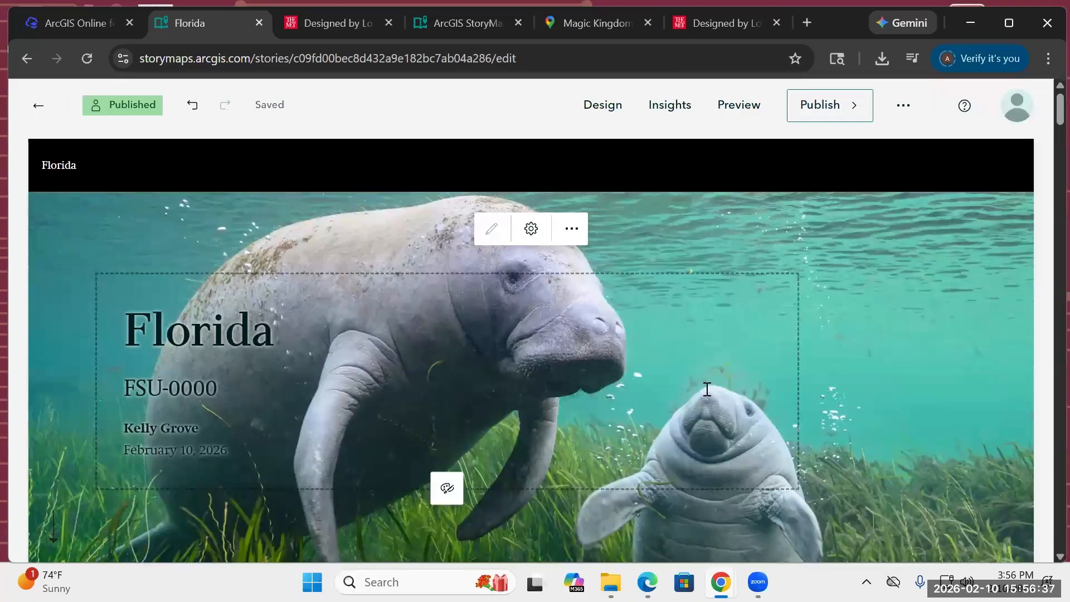
scroll(700, 388, down, 5)
scroll(700, 386, down, 3)
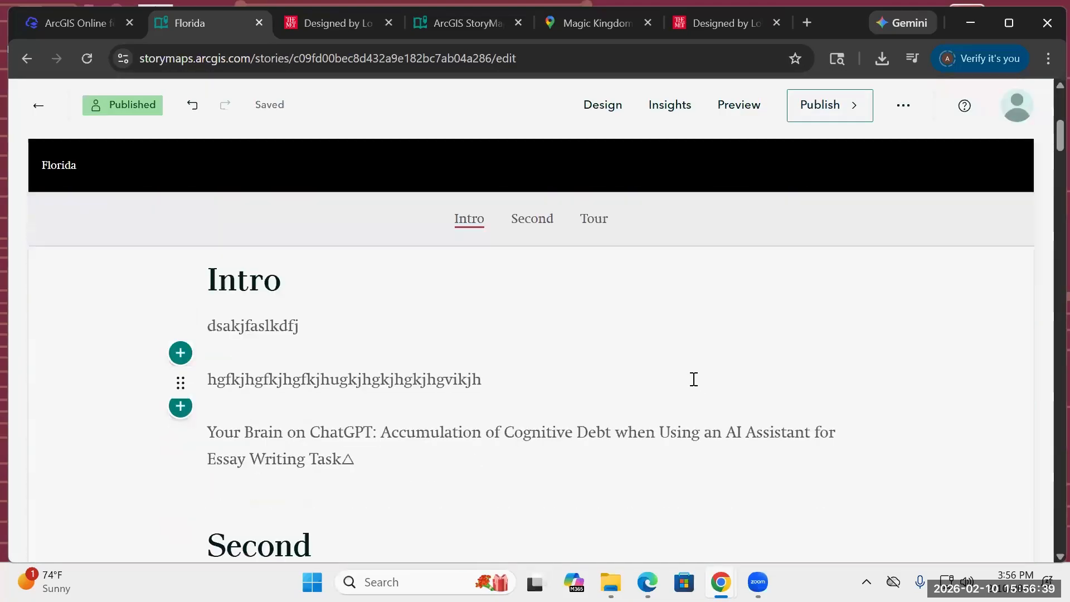